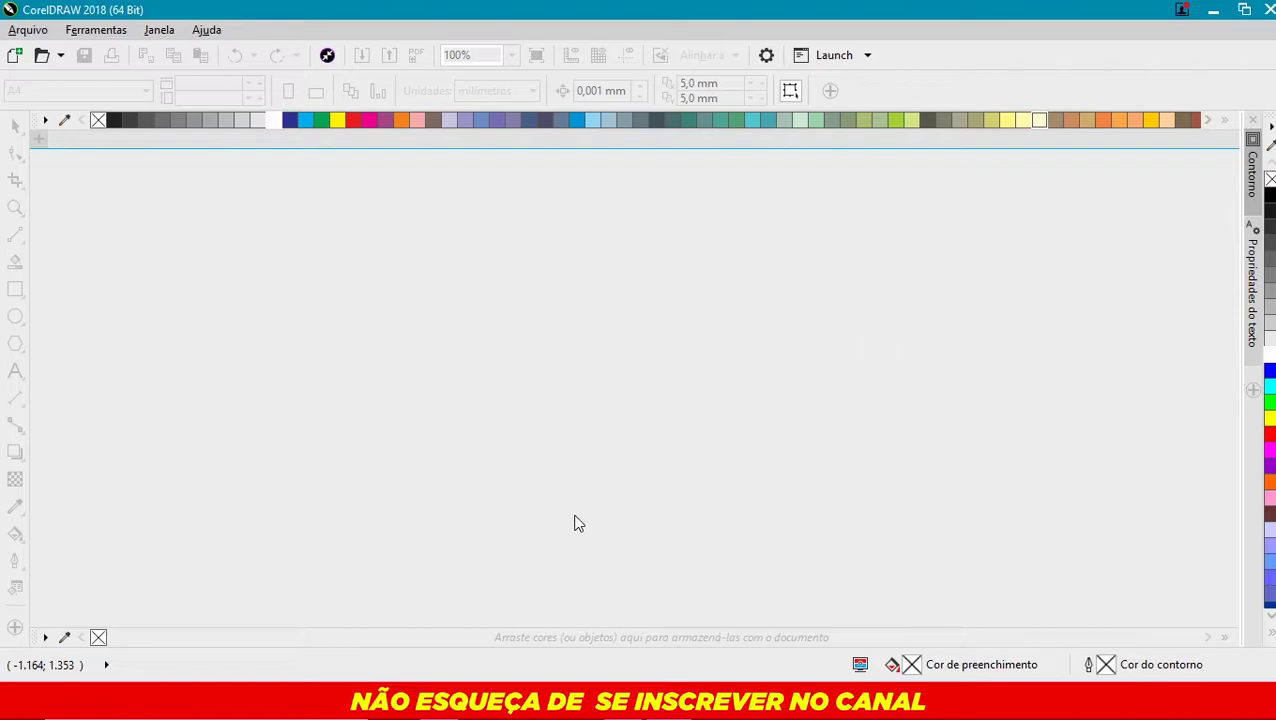
- Open the 'man in gray dress shirt' photo from the Unsplash 'young man forming' search results
{"action": "left_click", "coordinate": [460, 700]}
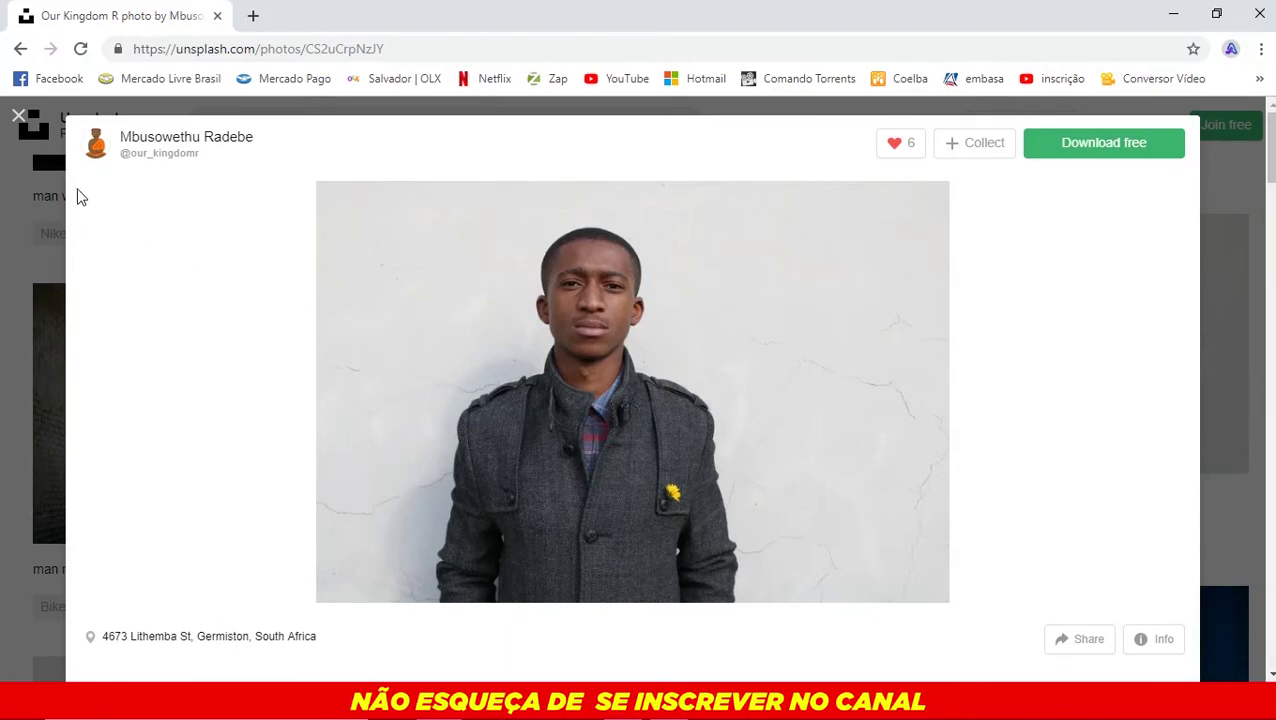
{"action": "left_click", "coordinate": [19, 118]}
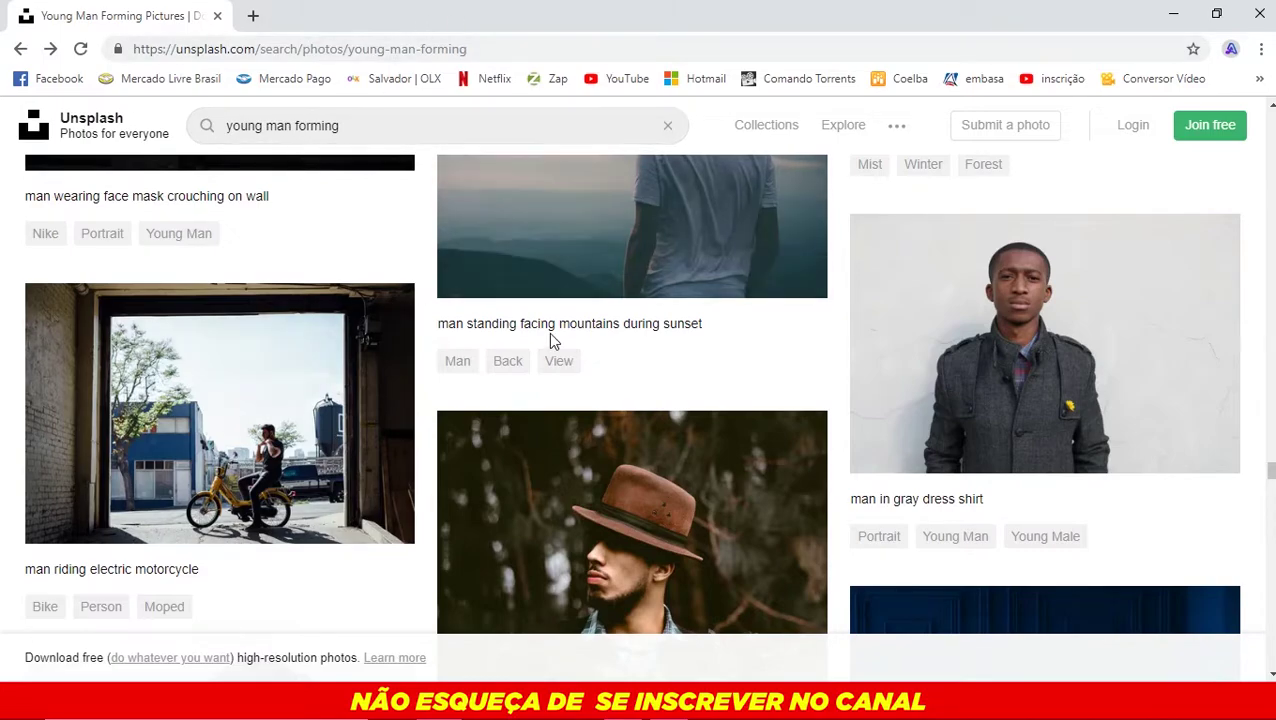
{"action": "scroll", "coordinate": [436, 392], "scroll_direction": "up", "scroll_amount": 1}
{"action": "left_click", "coordinate": [1025, 430]}
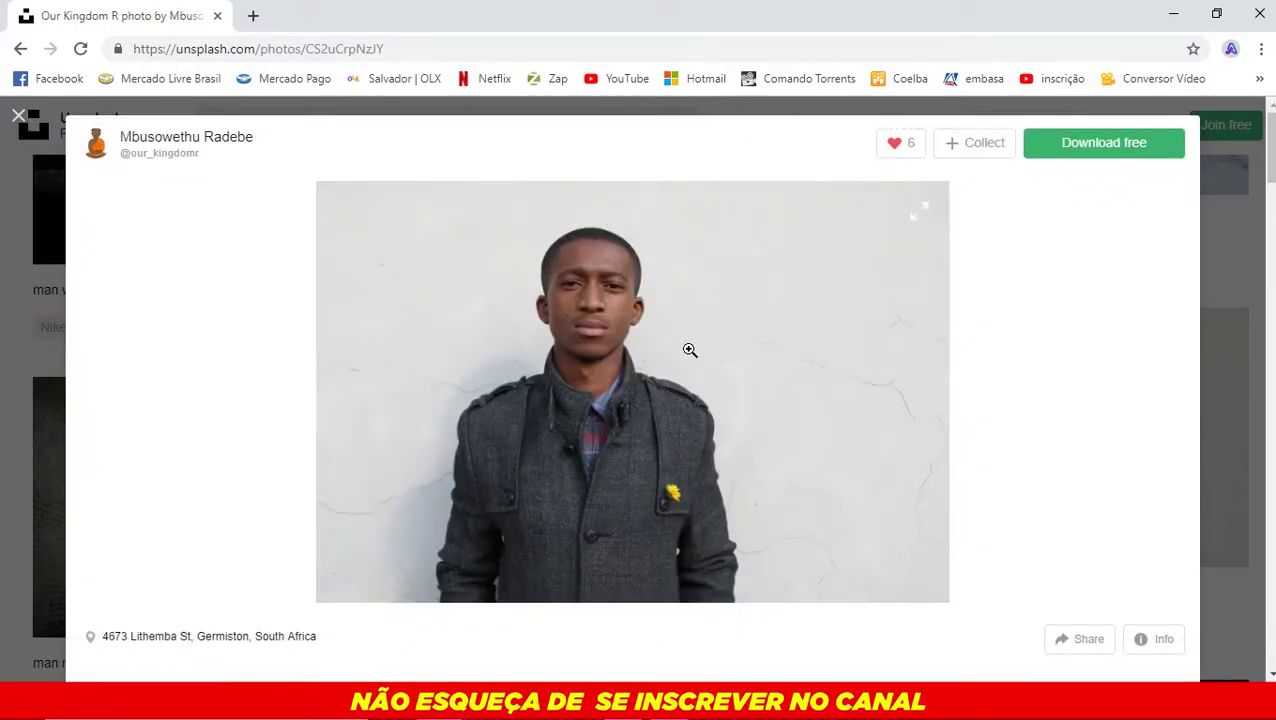
{"action": "mouse_move", "coordinate": [1103, 143]}
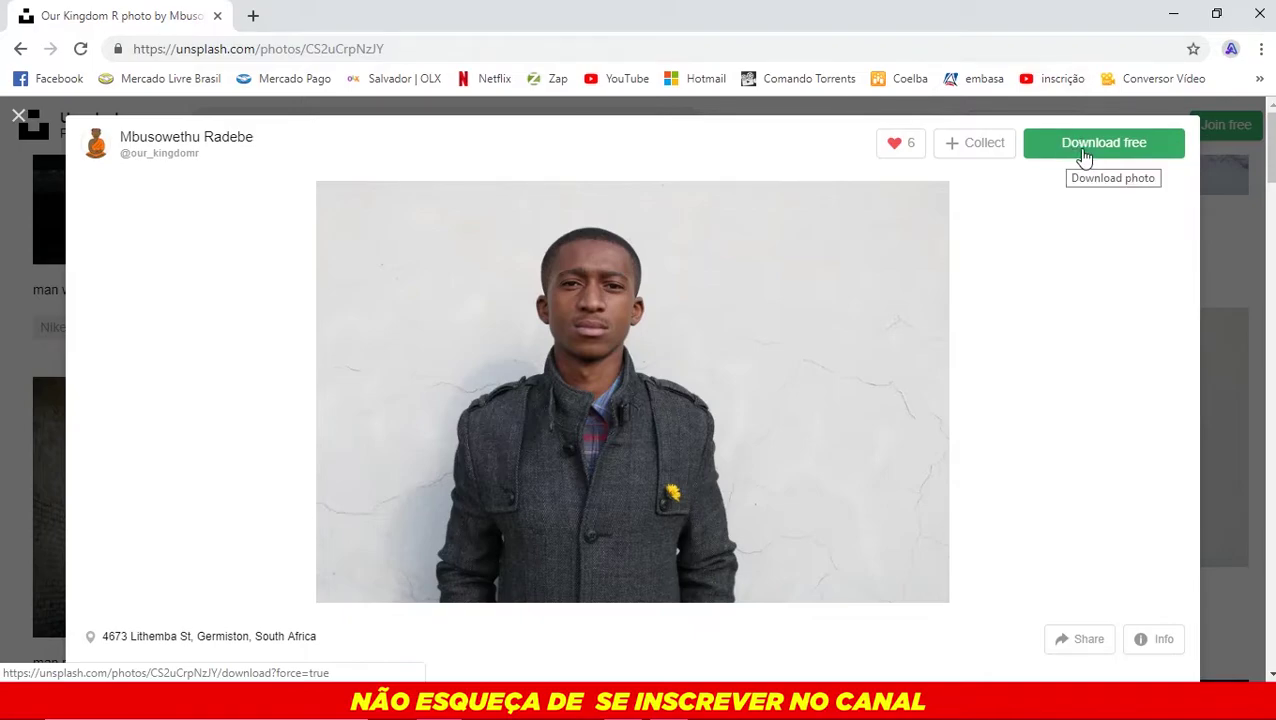
- Open 'mbusowethu-radebe-736792-unsplash.jpg' in Photoshop, keeping its embedded sRGB profile
{"action": "left_click", "coordinate": [1173, 14]}
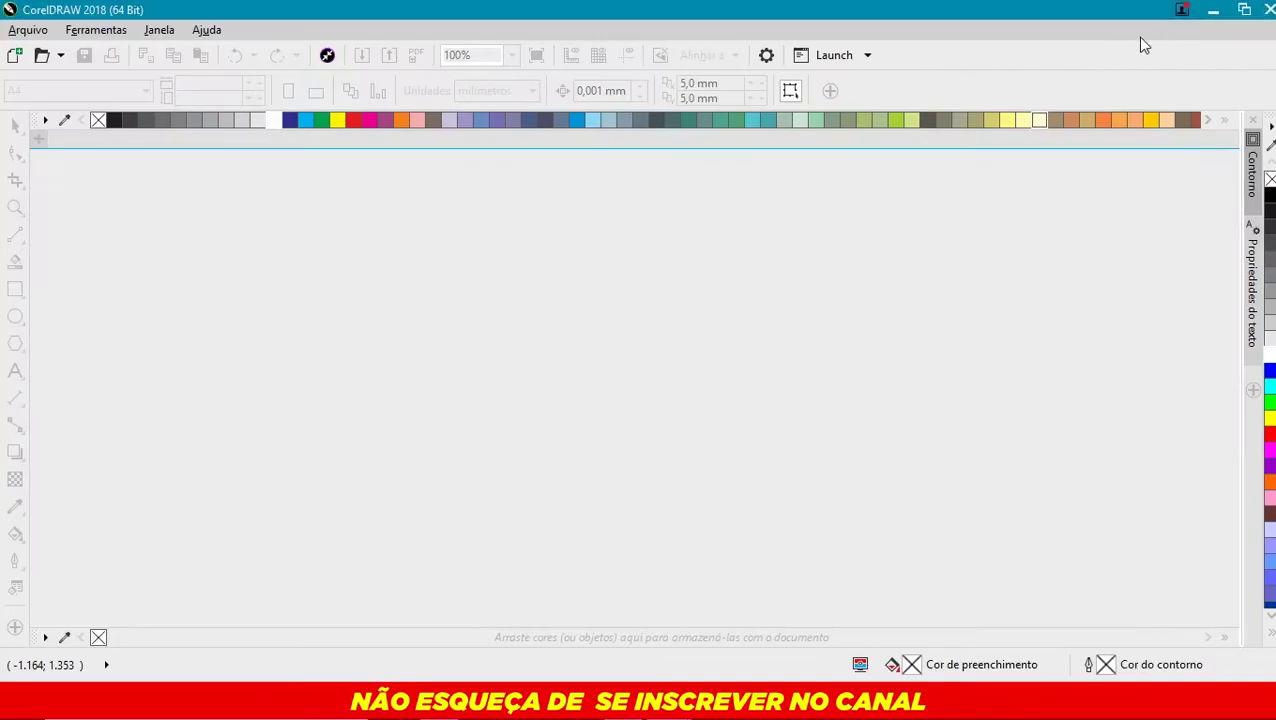
{"action": "left_click", "coordinate": [1212, 10]}
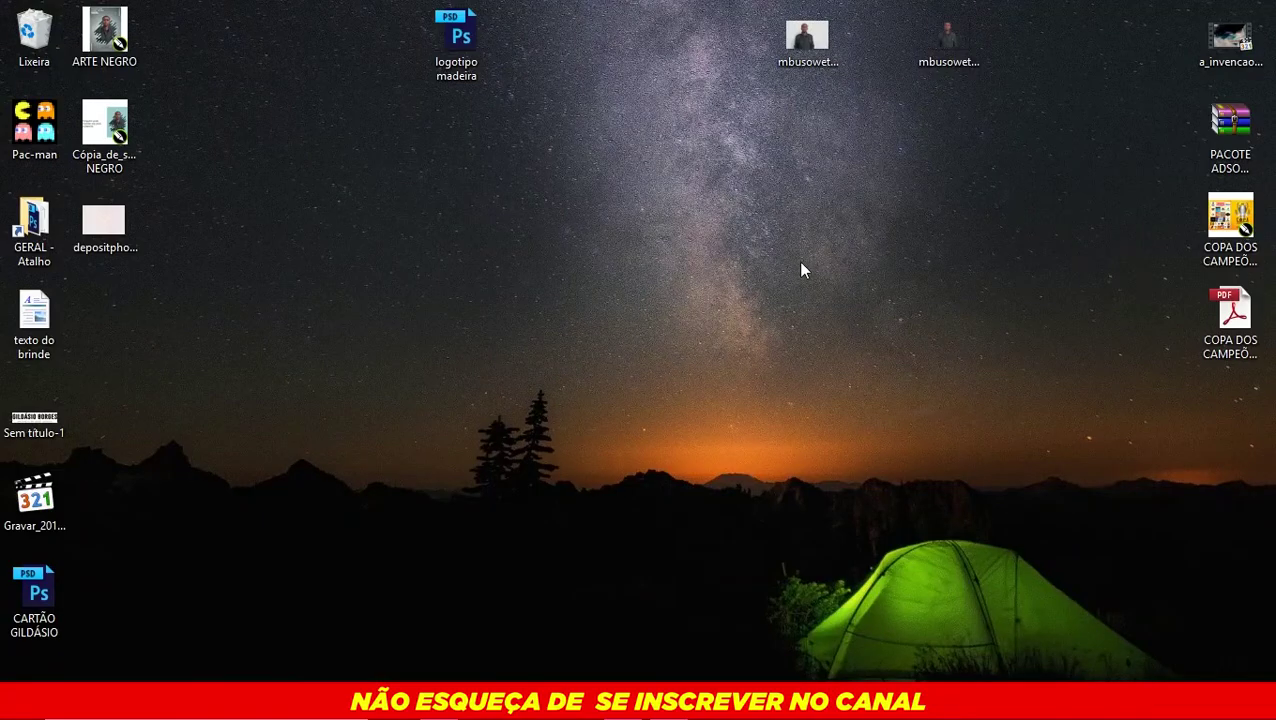
{"action": "mouse_move", "coordinate": [801, 45]}
{"action": "left_mouse_down"}
{"action": "mouse_move", "coordinate": [628, 650]}
{"action": "mouse_move", "coordinate": [535, 434]}
{"action": "left_mouse_up"}
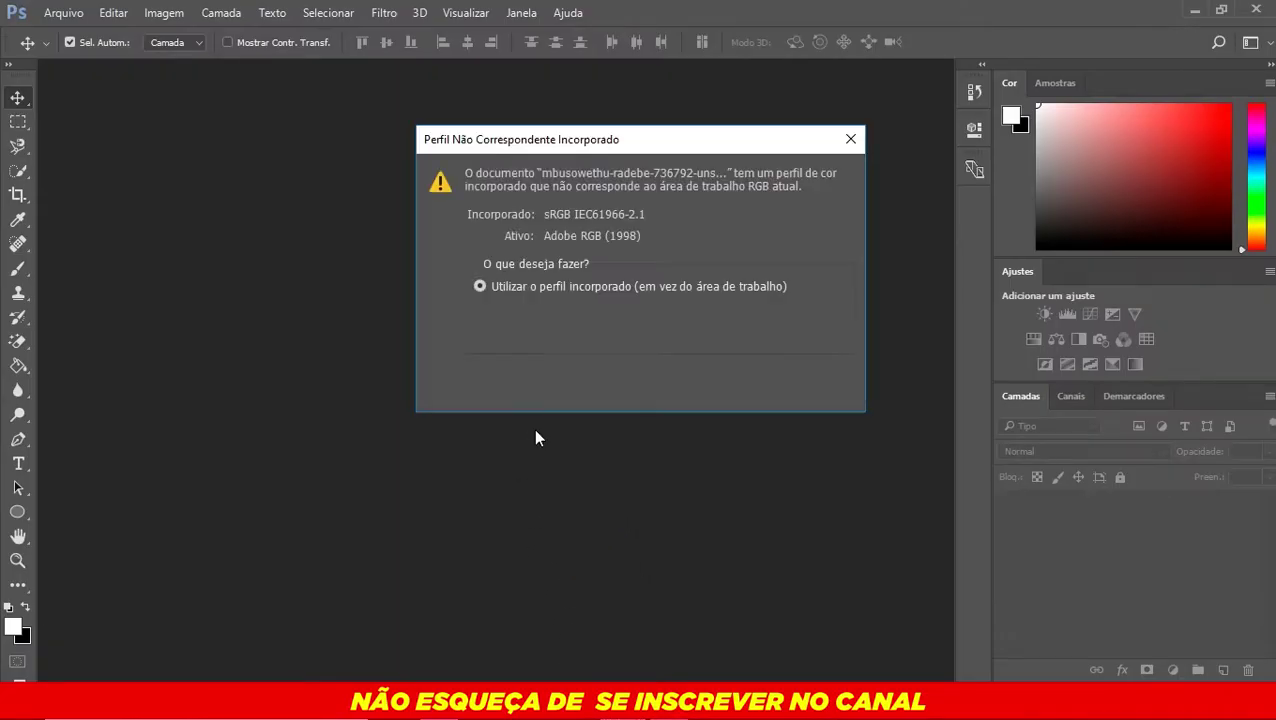
{"action": "left_click", "coordinate": [727, 386]}
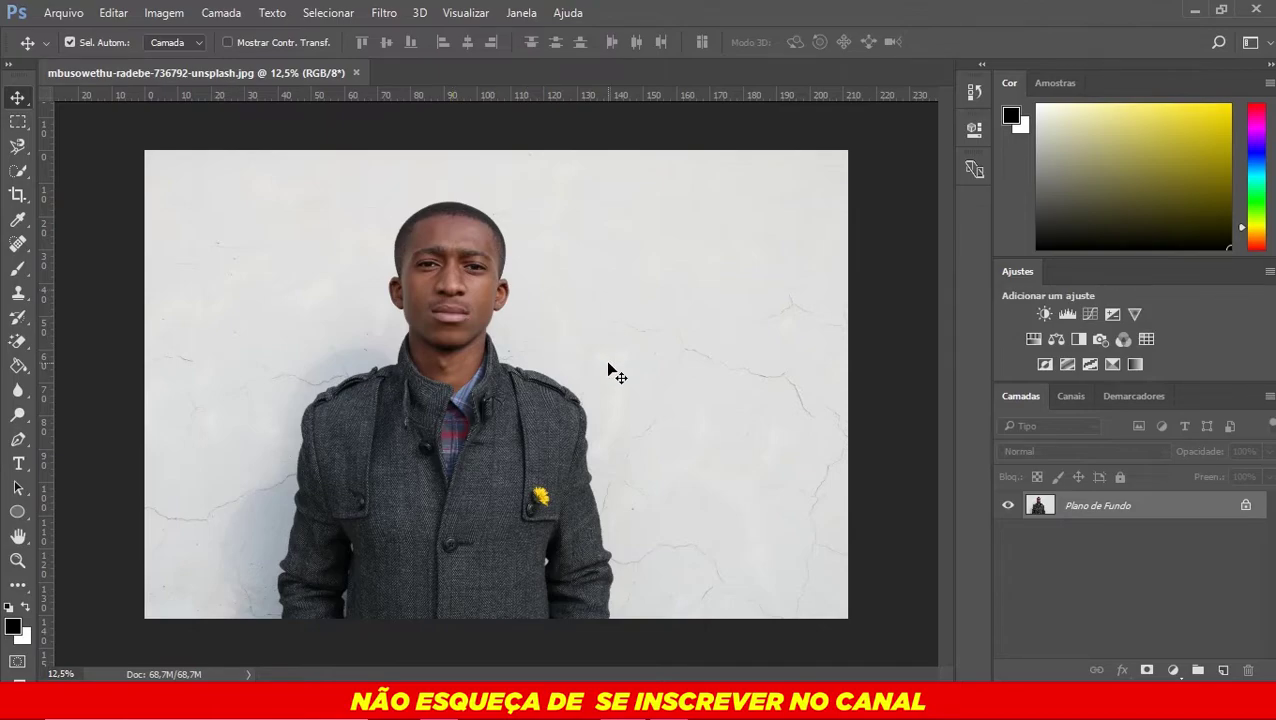
- Zoom in on the man's face, then fit the whole photo on screen
{"action": "key", "text": "z"}
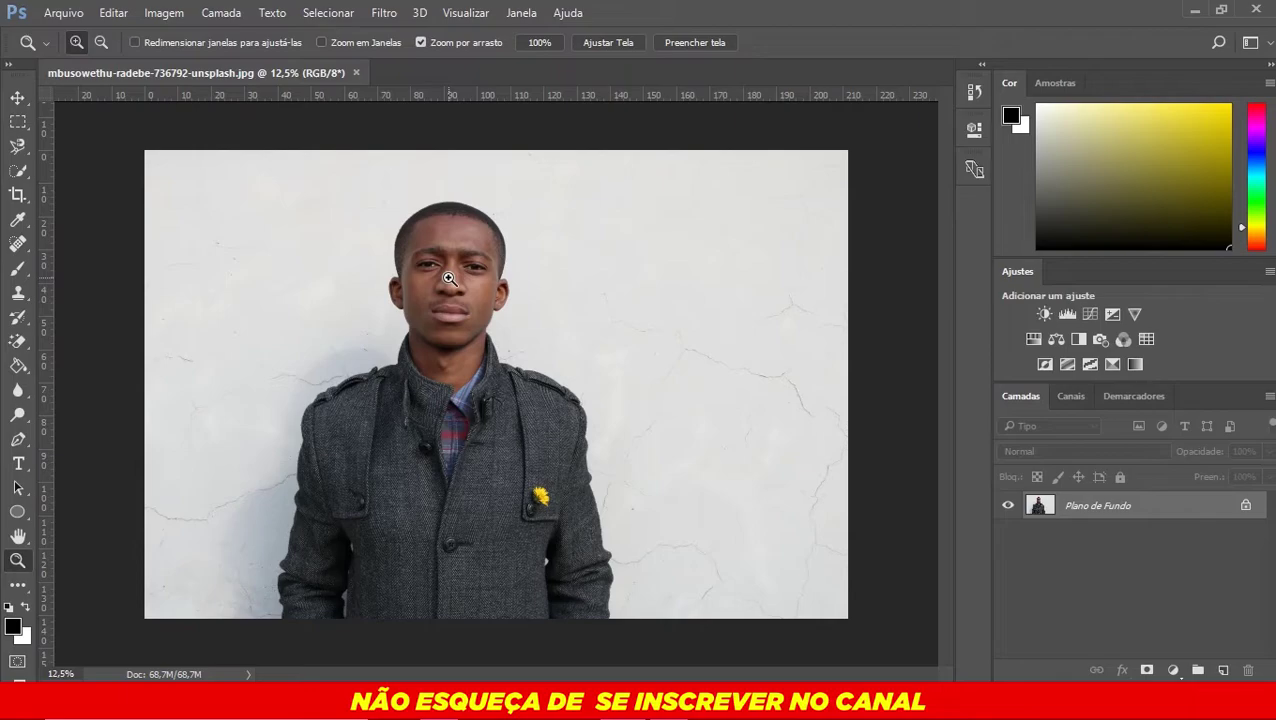
{"action": "left_click_drag", "start_coordinate": [450, 278], "coordinate": [488, 310]}
{"action": "left_click", "coordinate": [488, 310], "text": "alt"}
{"action": "right_click", "coordinate": [462, 248]}
{"action": "left_click", "coordinate": [500, 258]}
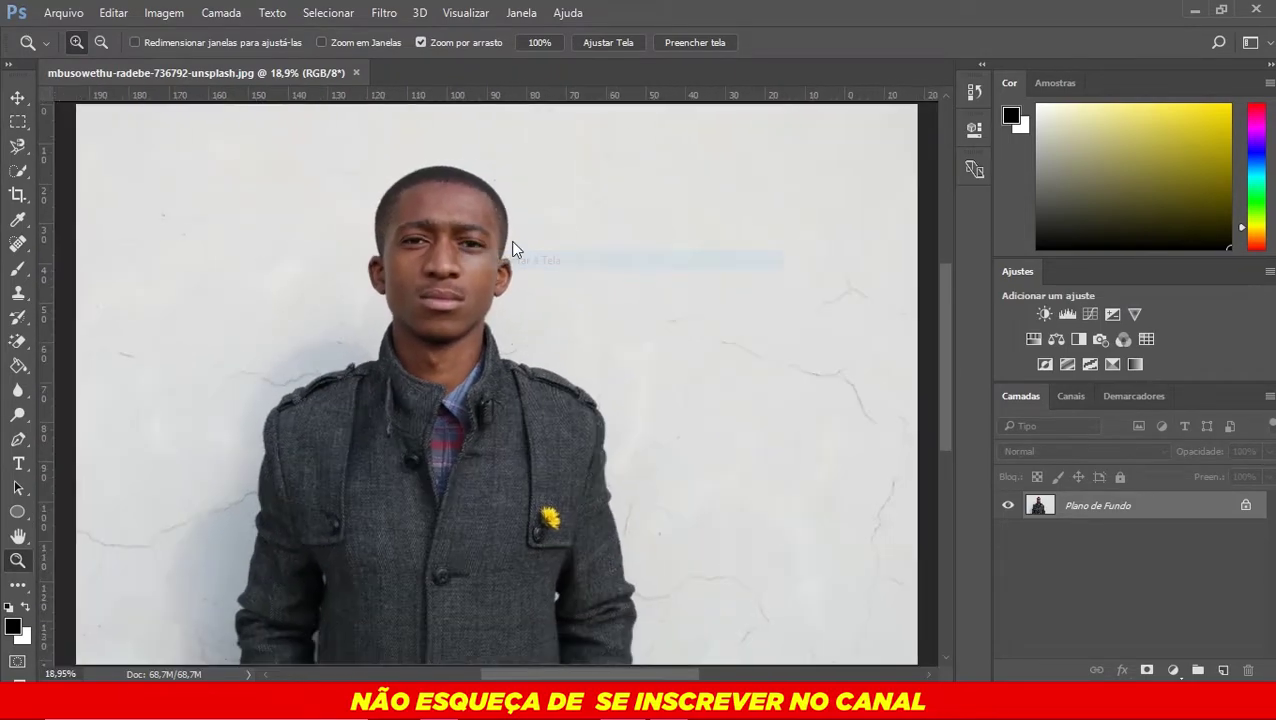
- Pick the rectangular marquee selection tool and enter the Select and Mask workspace
{"action": "left_click", "coordinate": [15, 96]}
{"action": "left_click", "coordinate": [20, 121]}
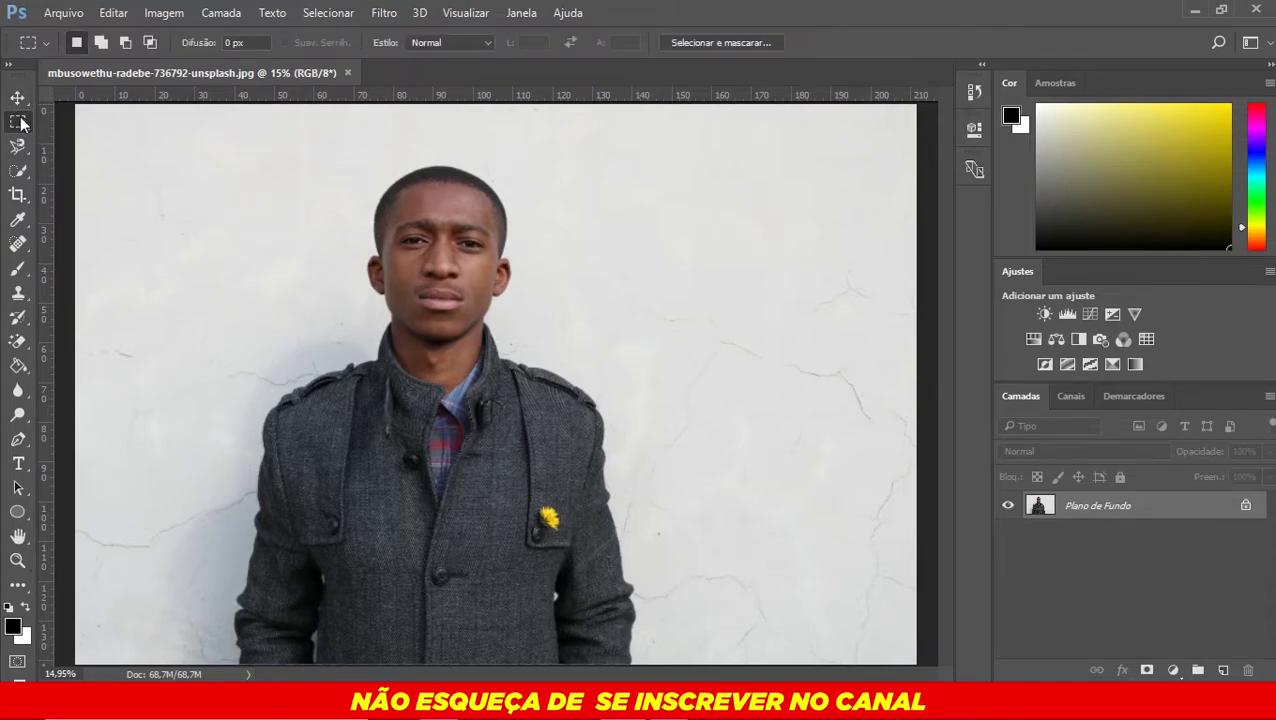
{"action": "left_click", "coordinate": [19, 147]}
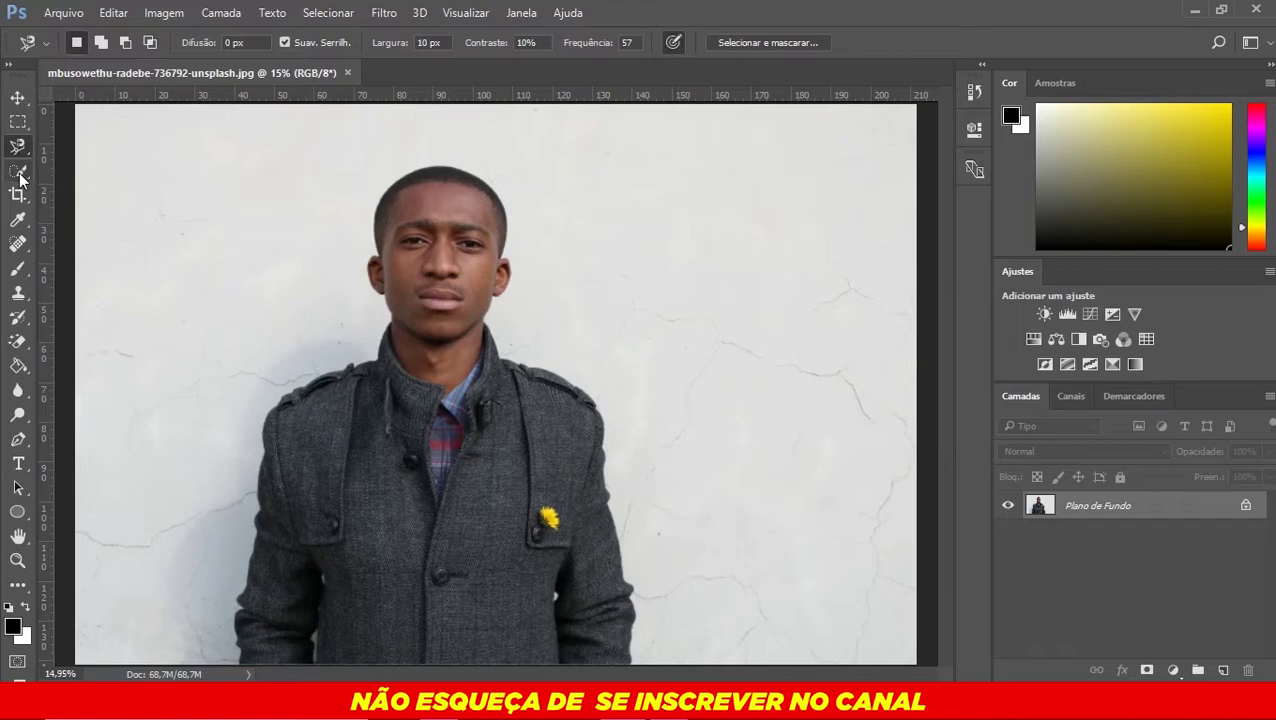
{"action": "left_click", "coordinate": [18, 171]}
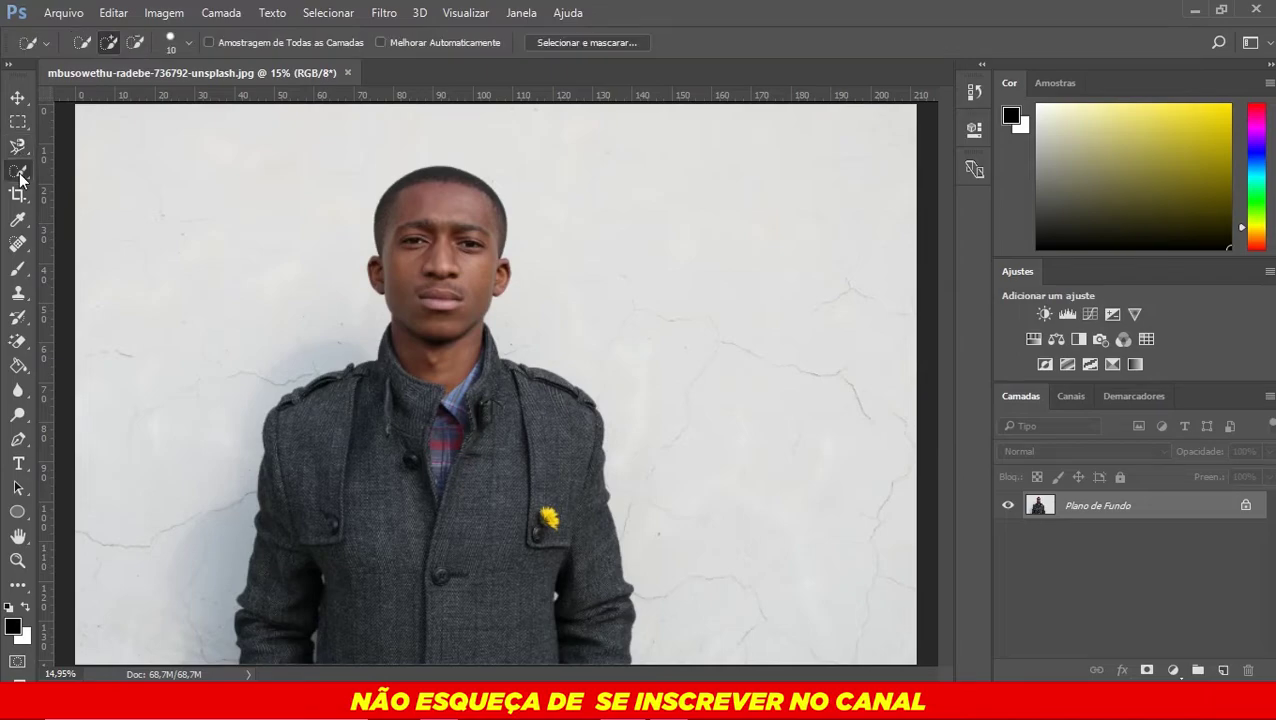
{"action": "left_click", "coordinate": [20, 122]}
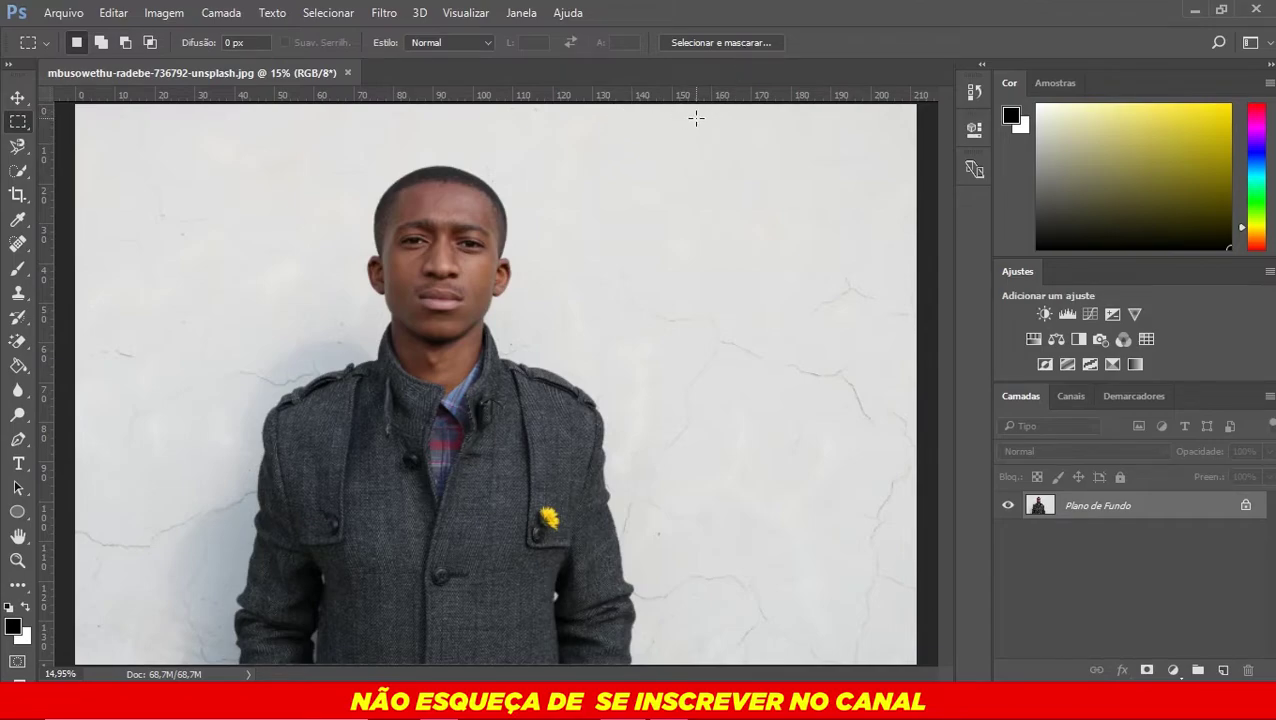
{"action": "left_click", "coordinate": [710, 42]}
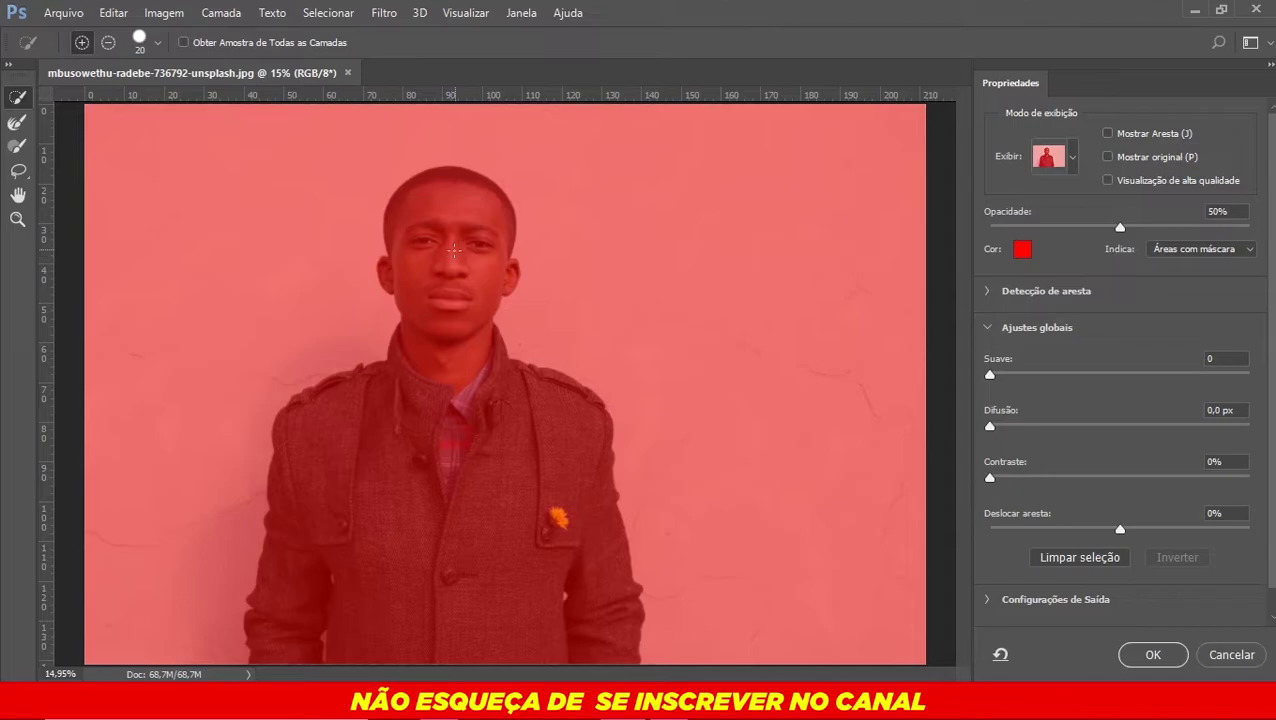
- Keep Overlay view and paint the man's head, face, neck and body into the selection at brush size 300
{"action": "left_click", "coordinate": [1053, 155]}
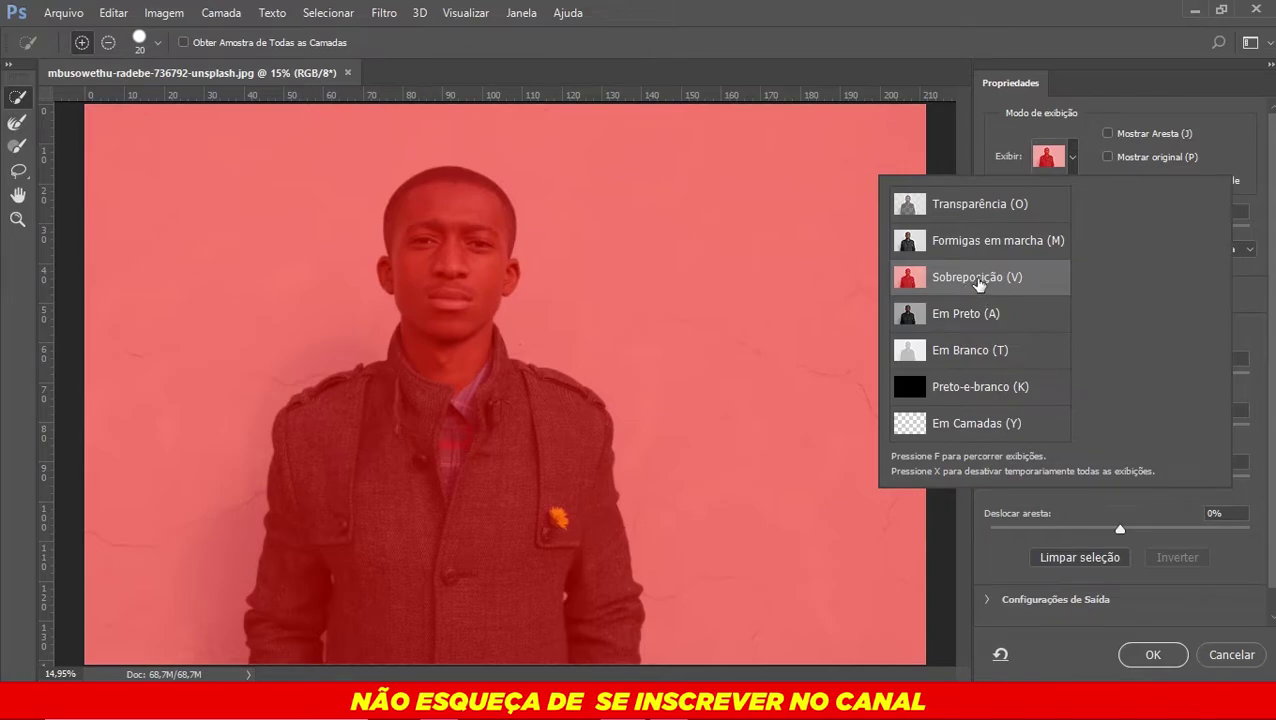
{"action": "left_click", "coordinate": [1105, 88]}
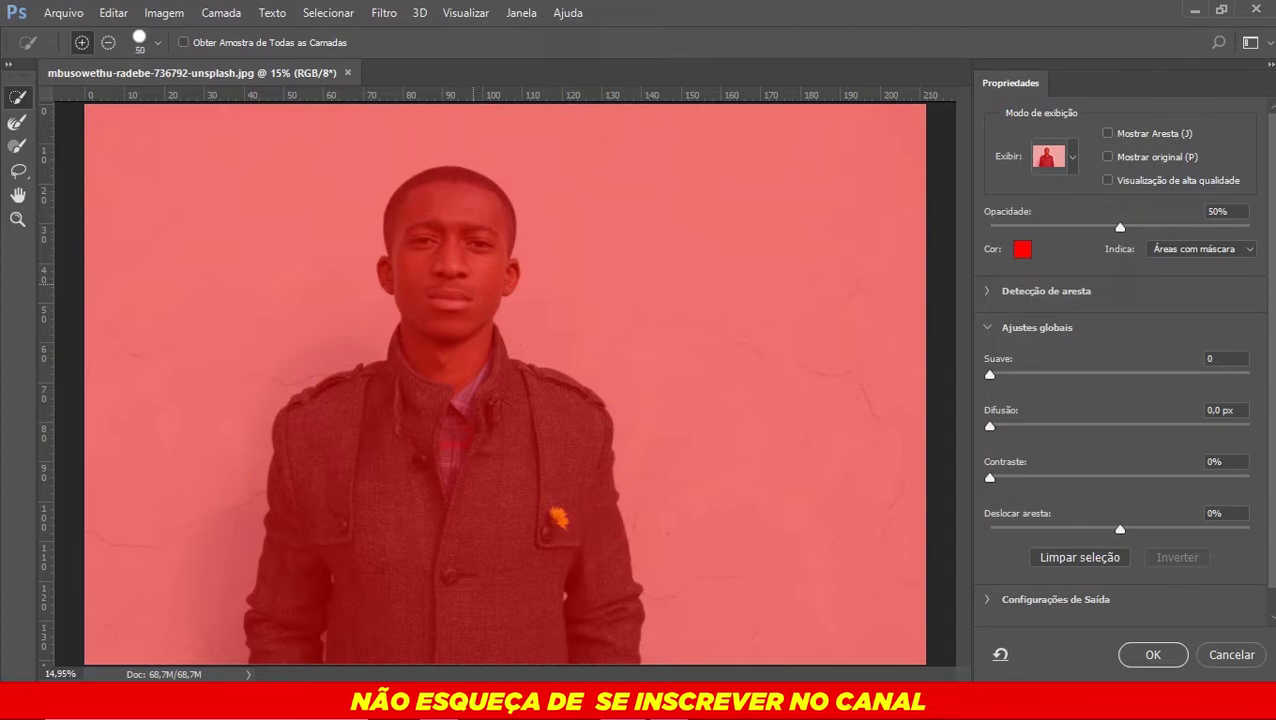
{"action": "key", "text": "bracketright"}
{"action": "key", "text": "bracketright"}
{"action": "key", "text": "bracketright"}
{"action": "mouse_move", "coordinate": [447, 214]}
{"action": "left_mouse_down"}
{"action": "mouse_move", "coordinate": [455, 401]}
{"action": "mouse_move", "coordinate": [564, 479]}
{"action": "mouse_move", "coordinate": [439, 445]}
{"action": "mouse_move", "coordinate": [421, 504]}
{"action": "left_mouse_up"}
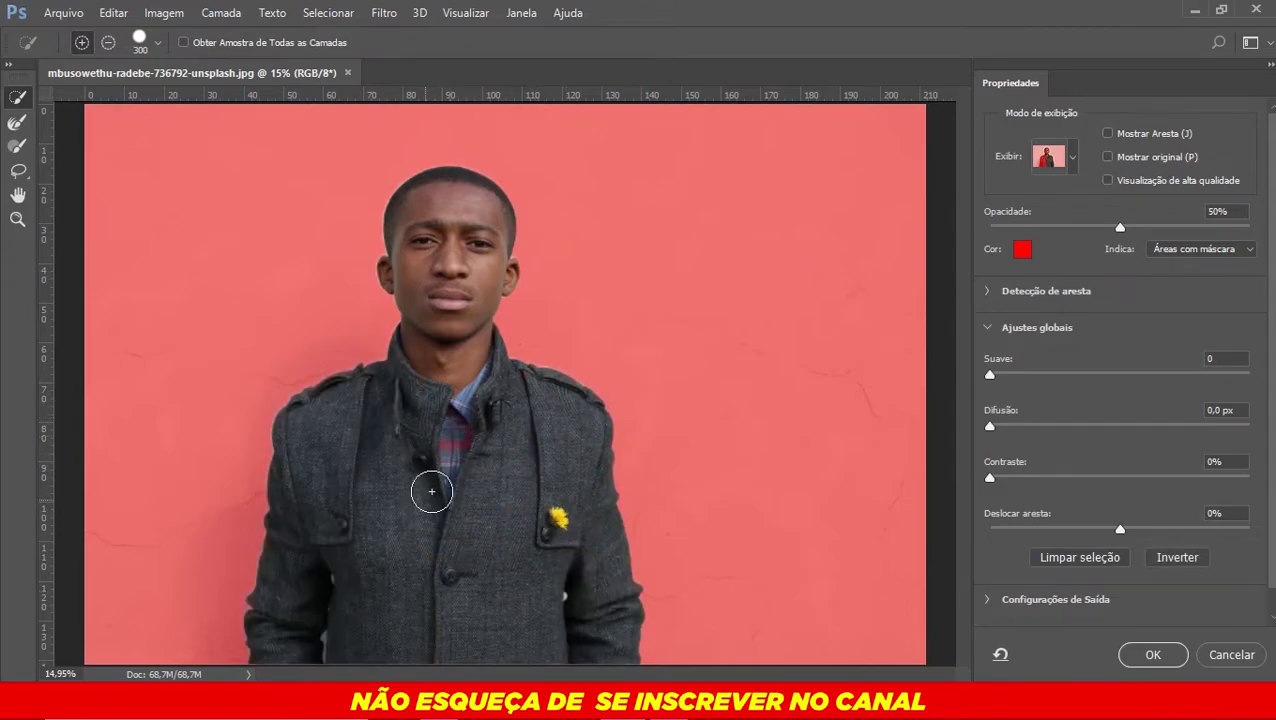
{"action": "left_click_drag", "start_coordinate": [464, 306], "coordinate": [433, 252]}
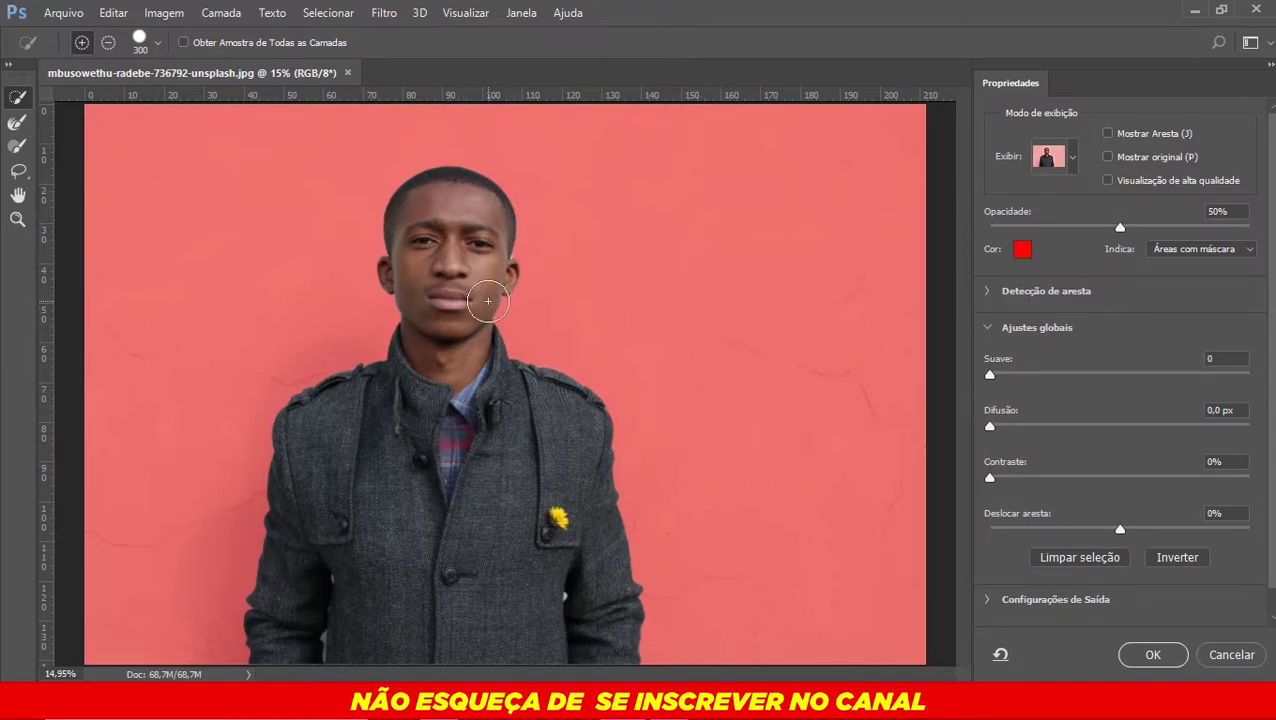
- Zoom on the ear and clean its selection edge with a size-30 brush, removing the white patch
{"action": "key", "text": "z"}
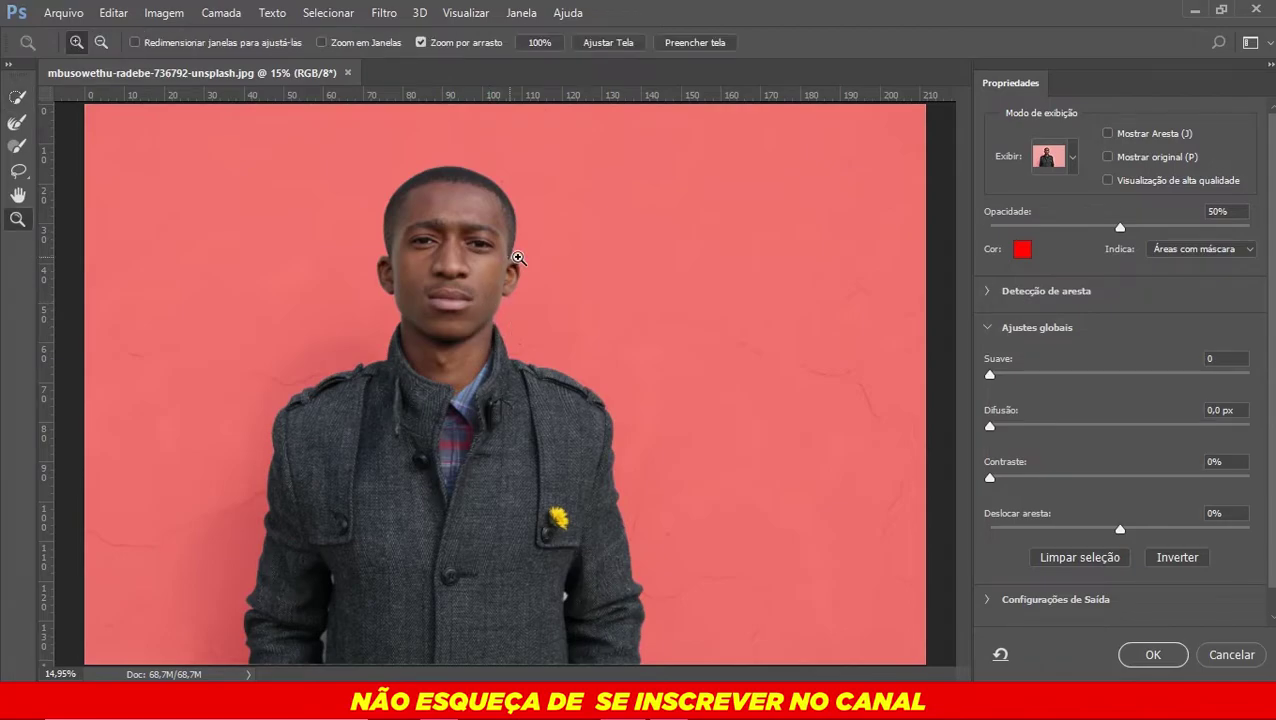
{"action": "left_click_drag", "start_coordinate": [510, 262], "coordinate": [661, 311]}
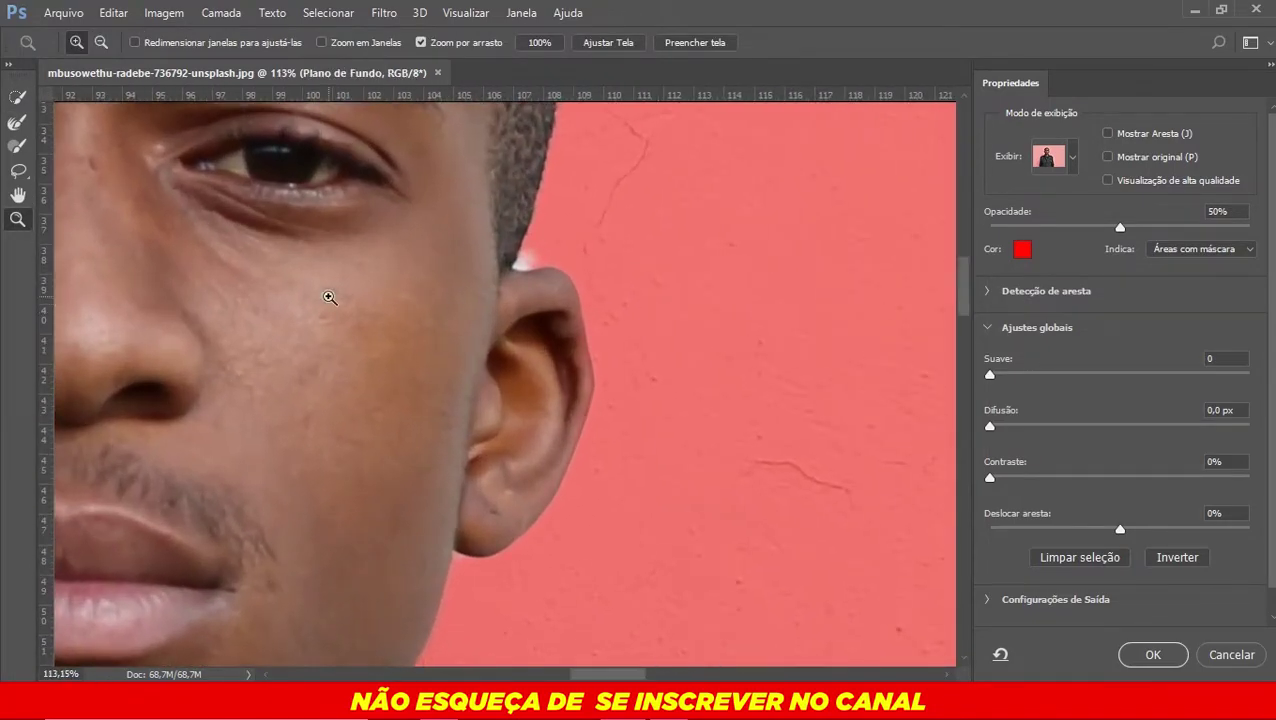
{"action": "left_click", "coordinate": [18, 98]}
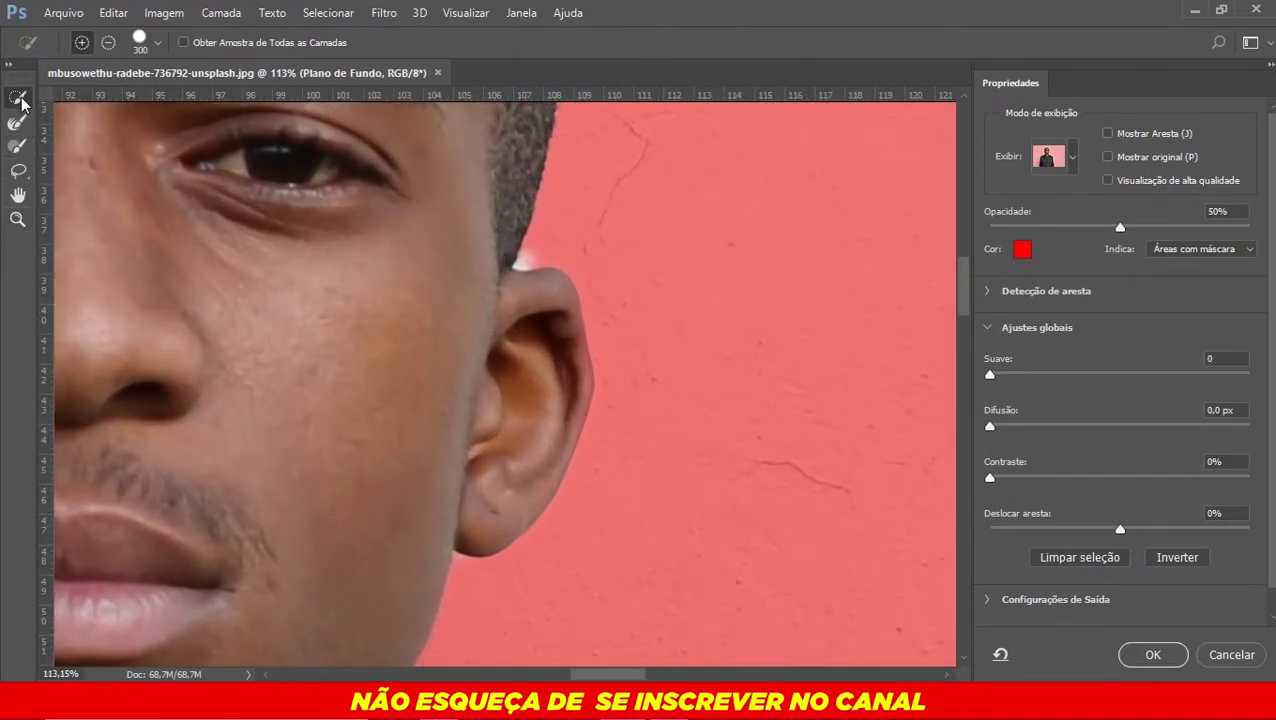
{"action": "left_click", "coordinate": [108, 46]}
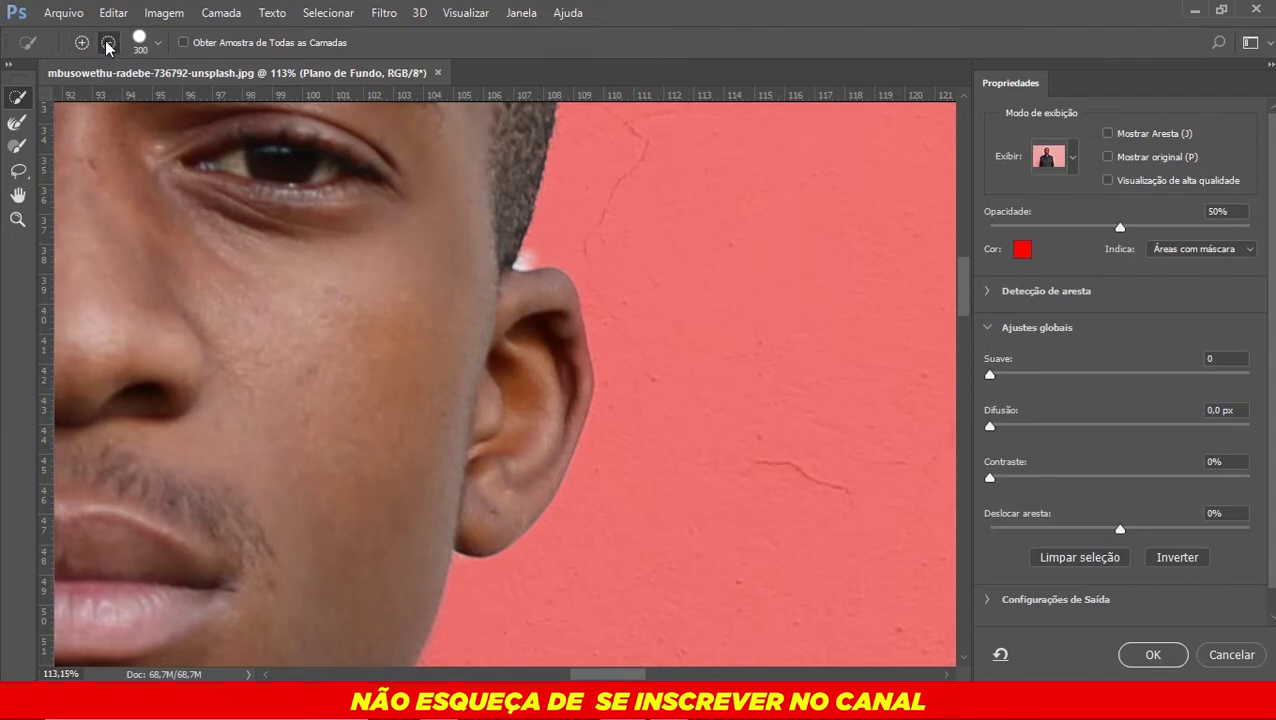
{"action": "key", "text": "bracketleft"}
{"action": "key", "text": "bracketleft"}
{"action": "key", "text": "bracketleft"}
{"action": "key", "text": "bracketleft"}
{"action": "key", "text": "bracketleft"}
{"action": "key", "text": "bracketleft"}
{"action": "key", "text": "bracketleft"}
{"action": "key", "text": "bracketleft"}
{"action": "key", "text": "bracketleft"}
{"action": "key", "text": "bracketleft"}
{"action": "left_click", "coordinate": [81, 42]}
{"action": "left_click_drag", "start_coordinate": [514, 240], "coordinate": [533, 250]}
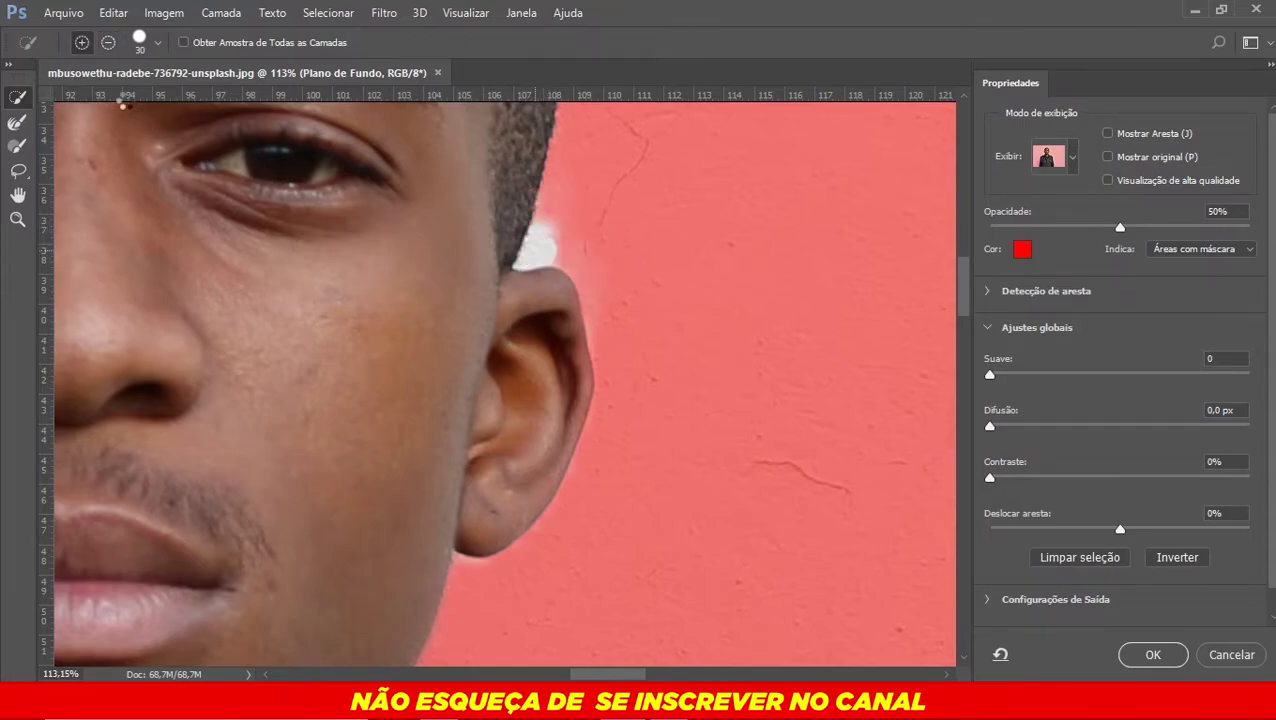
{"action": "mouse_move", "coordinate": [462, 233]}
{"action": "left_mouse_down"}
{"action": "mouse_move", "coordinate": [524, 205]}
{"action": "mouse_move", "coordinate": [512, 216]}
{"action": "left_mouse_up"}
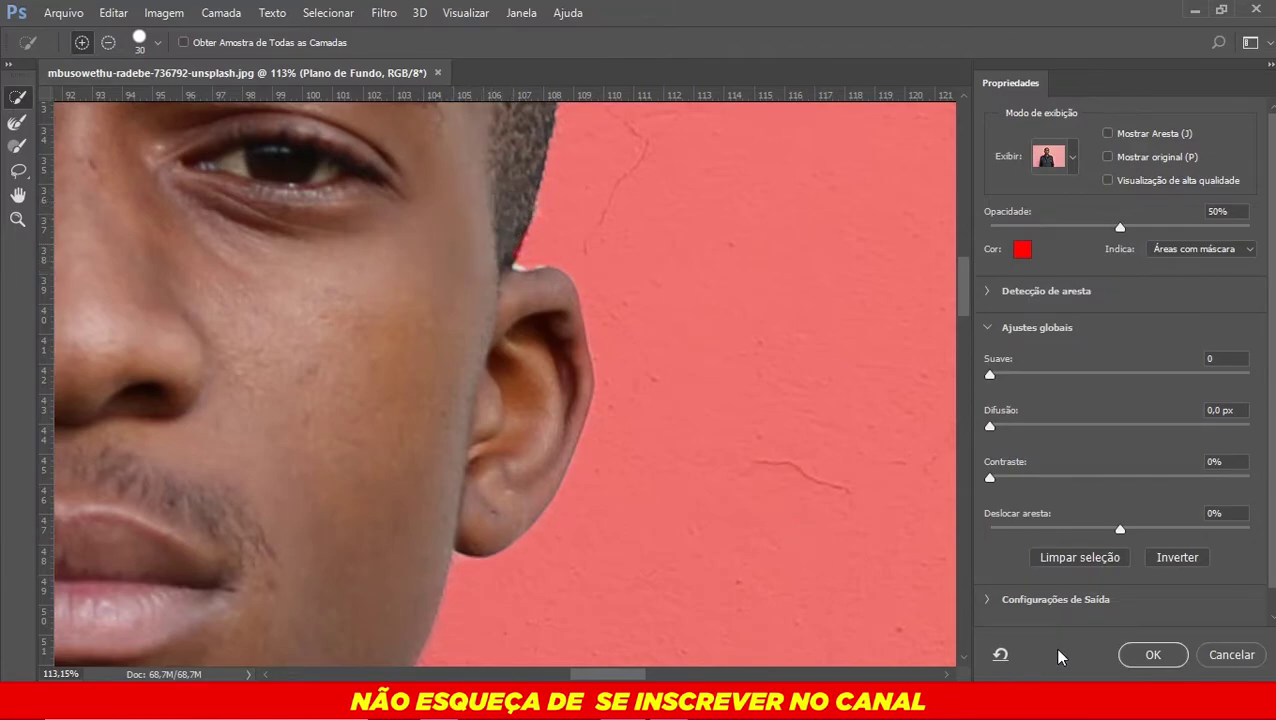
- Apply the selection as a layer mask and paint back the faded ear edges
{"action": "left_click", "coordinate": [1152, 655]}
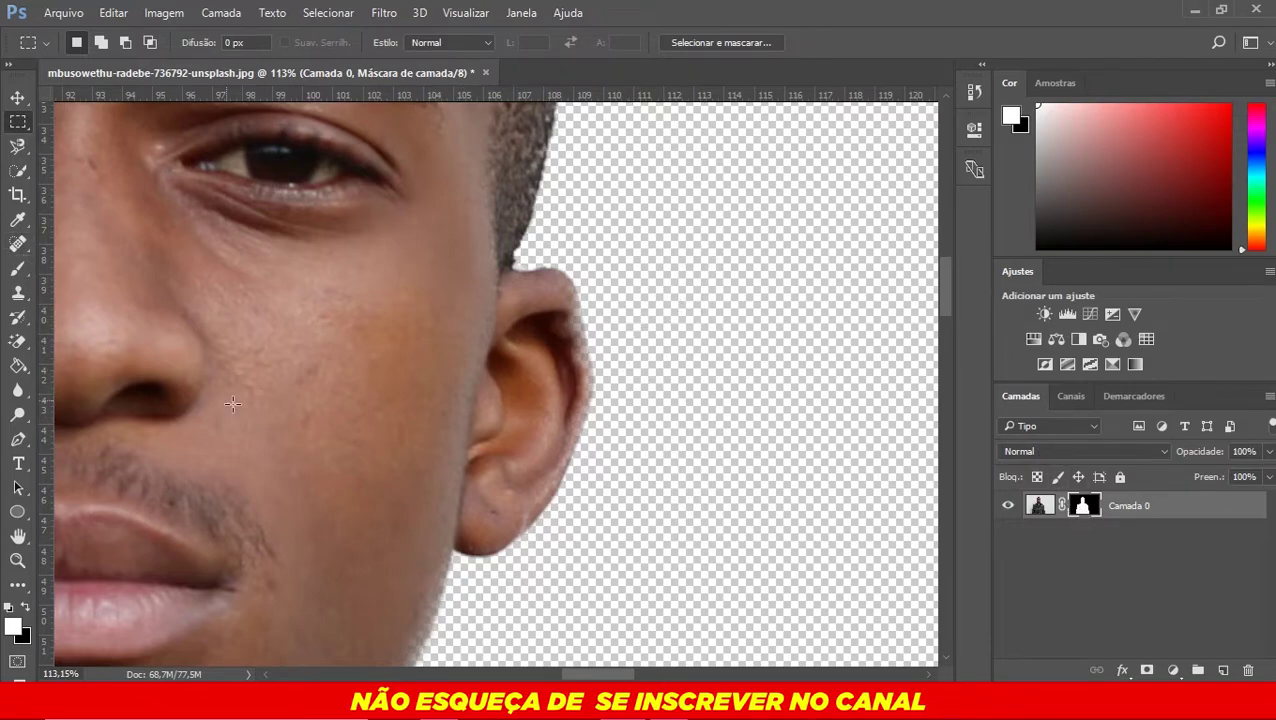
{"action": "left_click", "coordinate": [18, 268]}
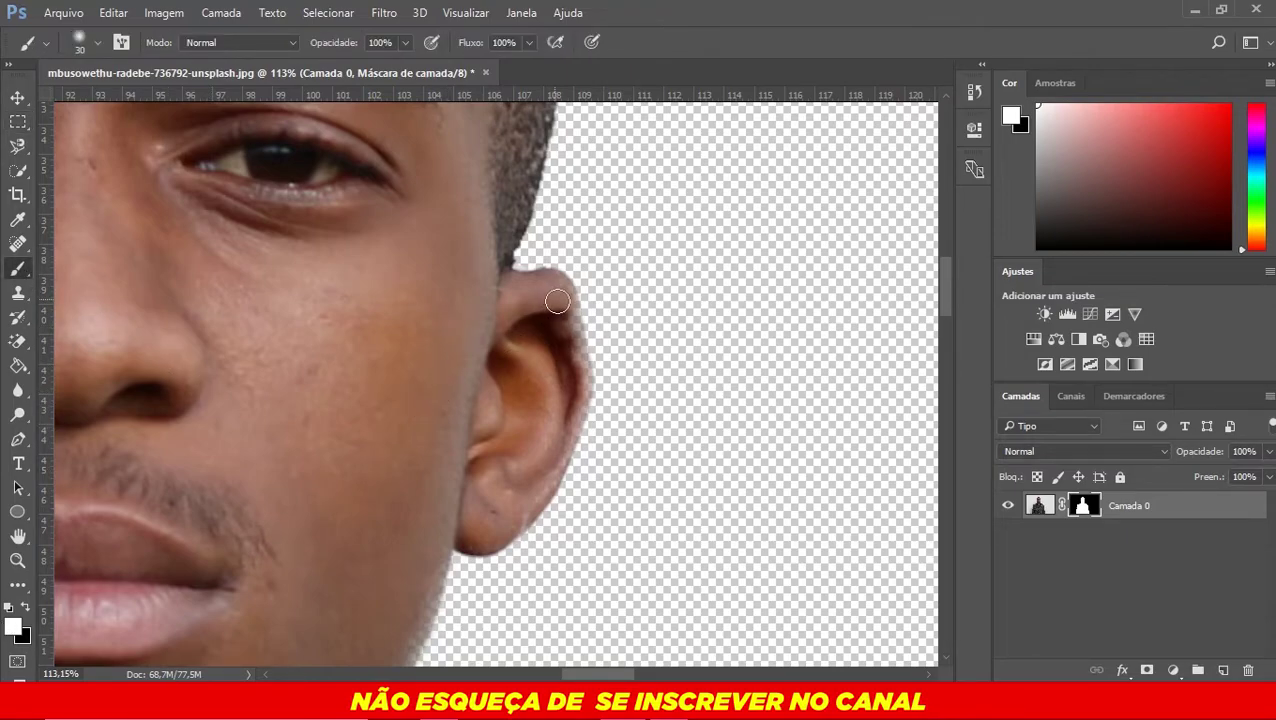
{"action": "mouse_move", "coordinate": [557, 301]}
{"action": "left_mouse_down"}
{"action": "mouse_move", "coordinate": [578, 360]}
{"action": "mouse_move", "coordinate": [556, 440]}
{"action": "left_mouse_up"}
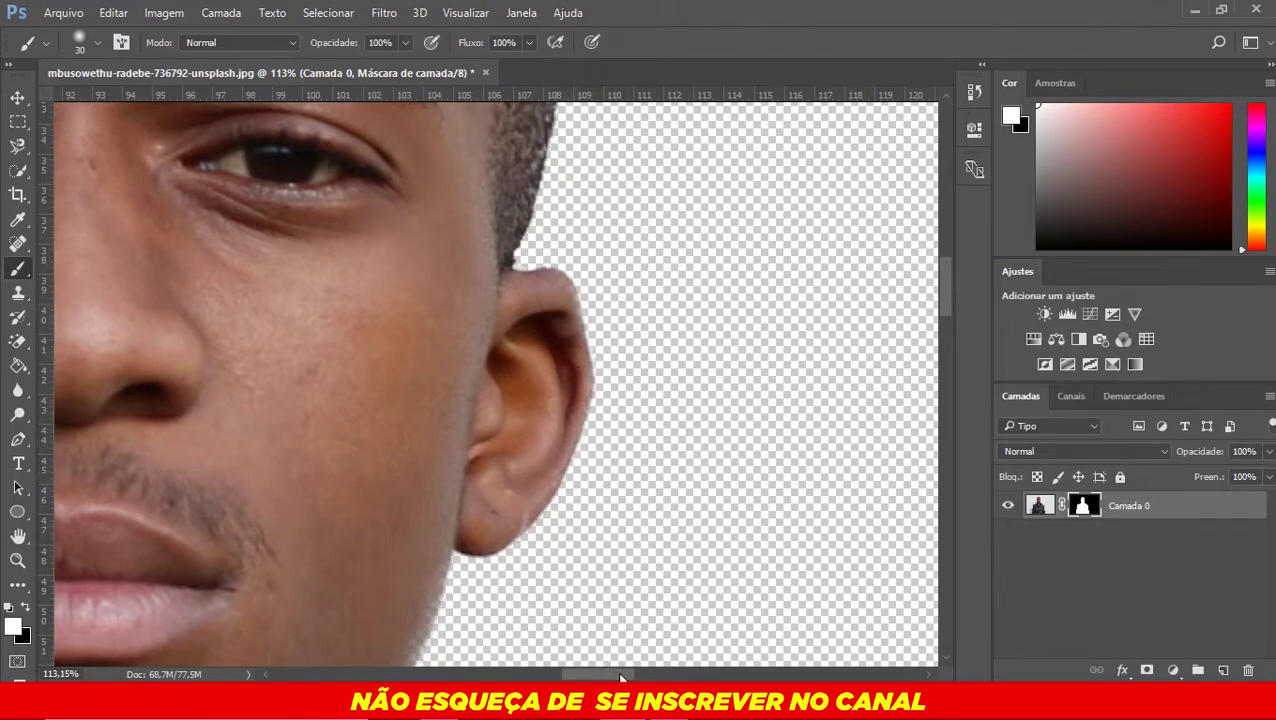
{"action": "left_click_drag", "start_coordinate": [620, 678], "coordinate": [561, 676]}
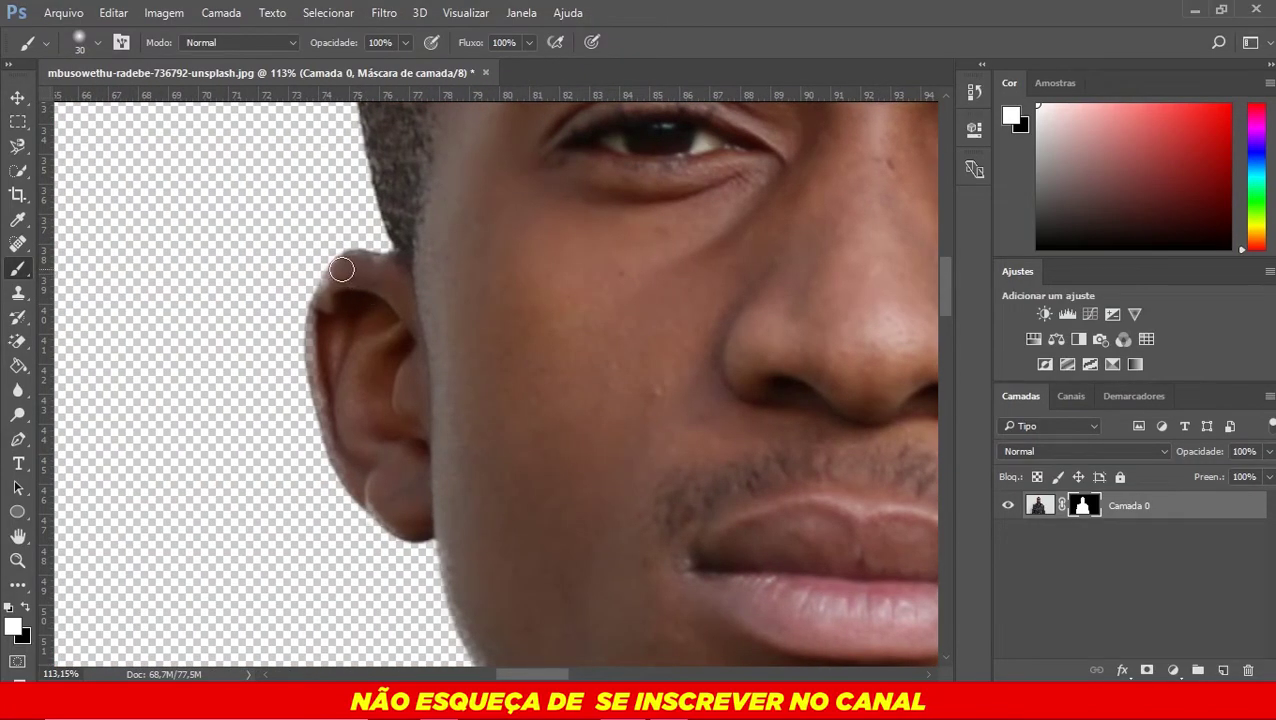
{"action": "mouse_move", "coordinate": [341, 269]}
{"action": "left_mouse_down"}
{"action": "mouse_move", "coordinate": [322, 308]}
{"action": "mouse_move", "coordinate": [325, 362]}
{"action": "mouse_move", "coordinate": [325, 313]}
{"action": "mouse_move", "coordinate": [313, 349]}
{"action": "mouse_move", "coordinate": [362, 490]}
{"action": "mouse_move", "coordinate": [390, 517]}
{"action": "left_mouse_up"}
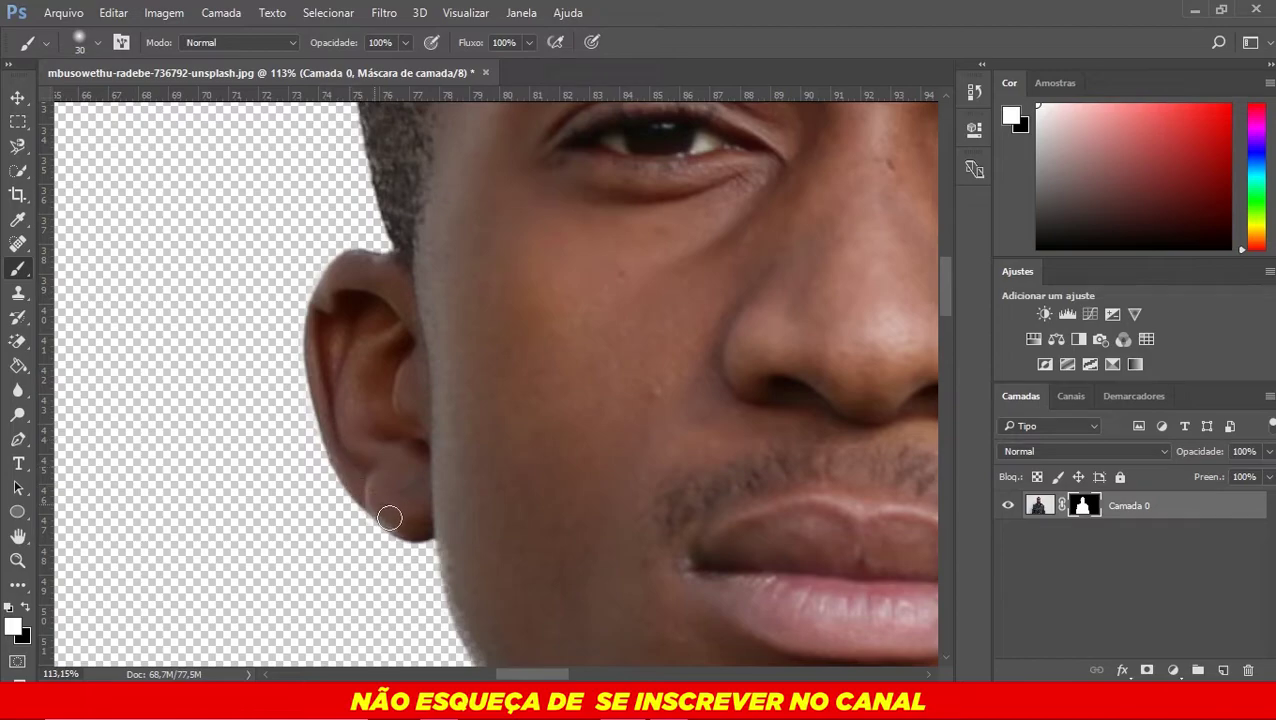
- Fit the whole cut-out on screen and switch to the Move tool
{"action": "key", "text": "z"}
{"action": "right_click", "coordinate": [596, 363]}
{"action": "left_click", "coordinate": [613, 371]}
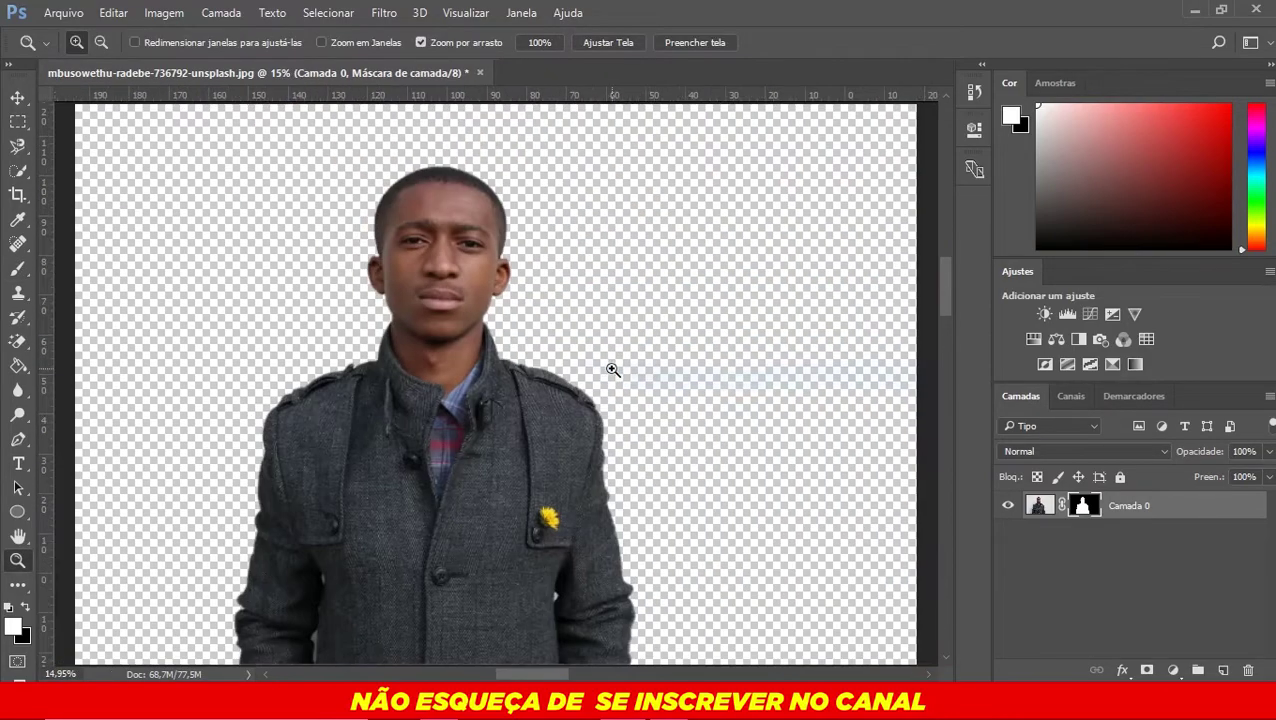
{"action": "key", "text": "v"}
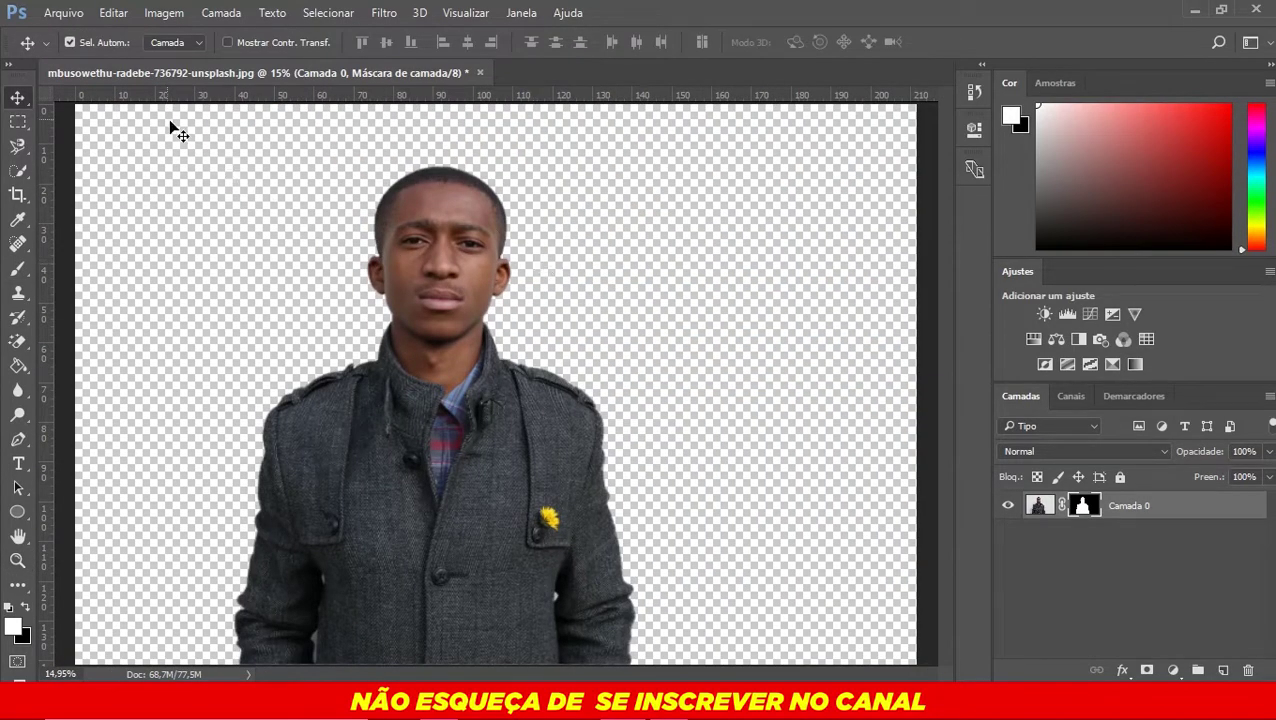
{"action": "left_click", "coordinate": [64, 13]}
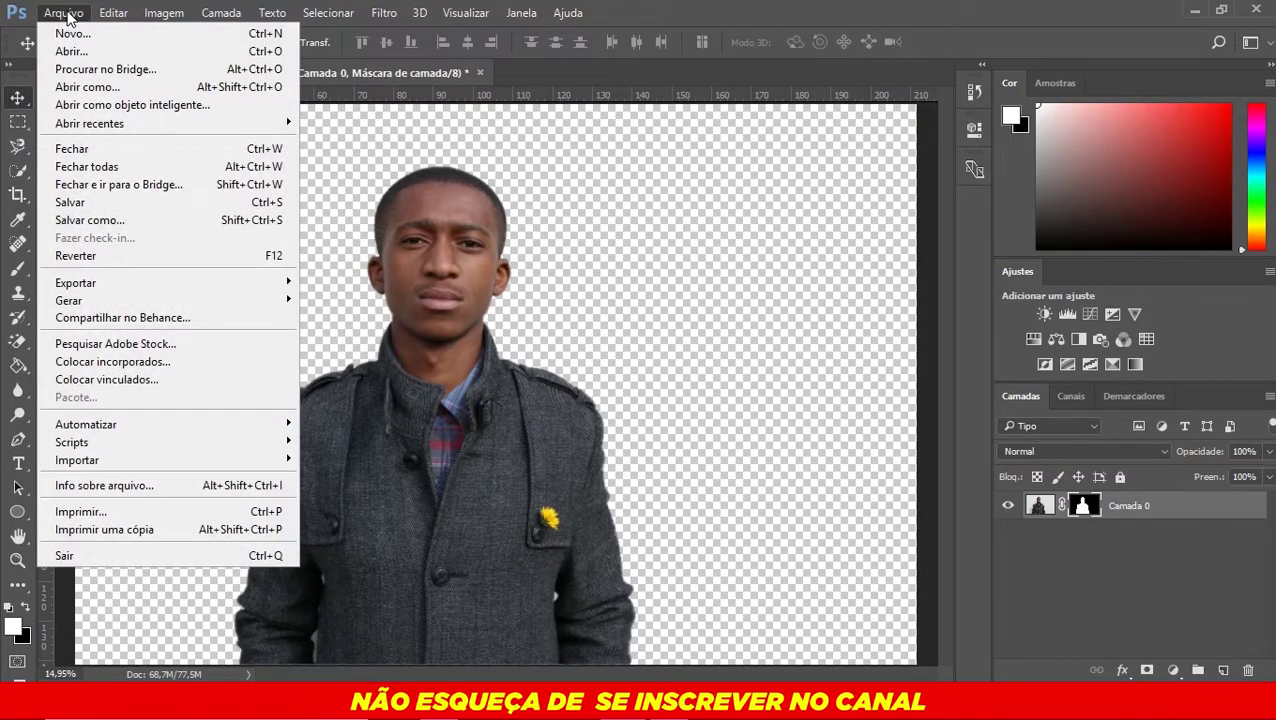
{"action": "mouse_move", "coordinate": [76, 283]}
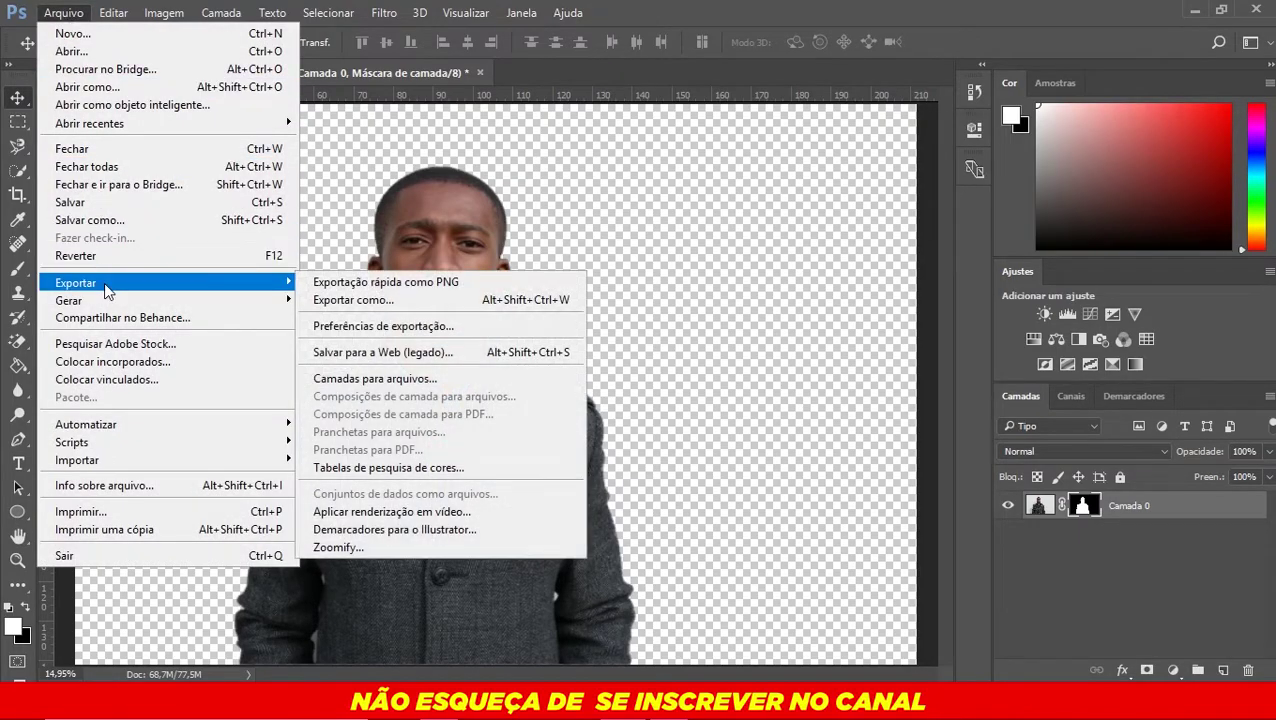
- Open Save for Web (legado) to export the cut-out as a transparent PNG-24
{"action": "left_click", "coordinate": [395, 352]}
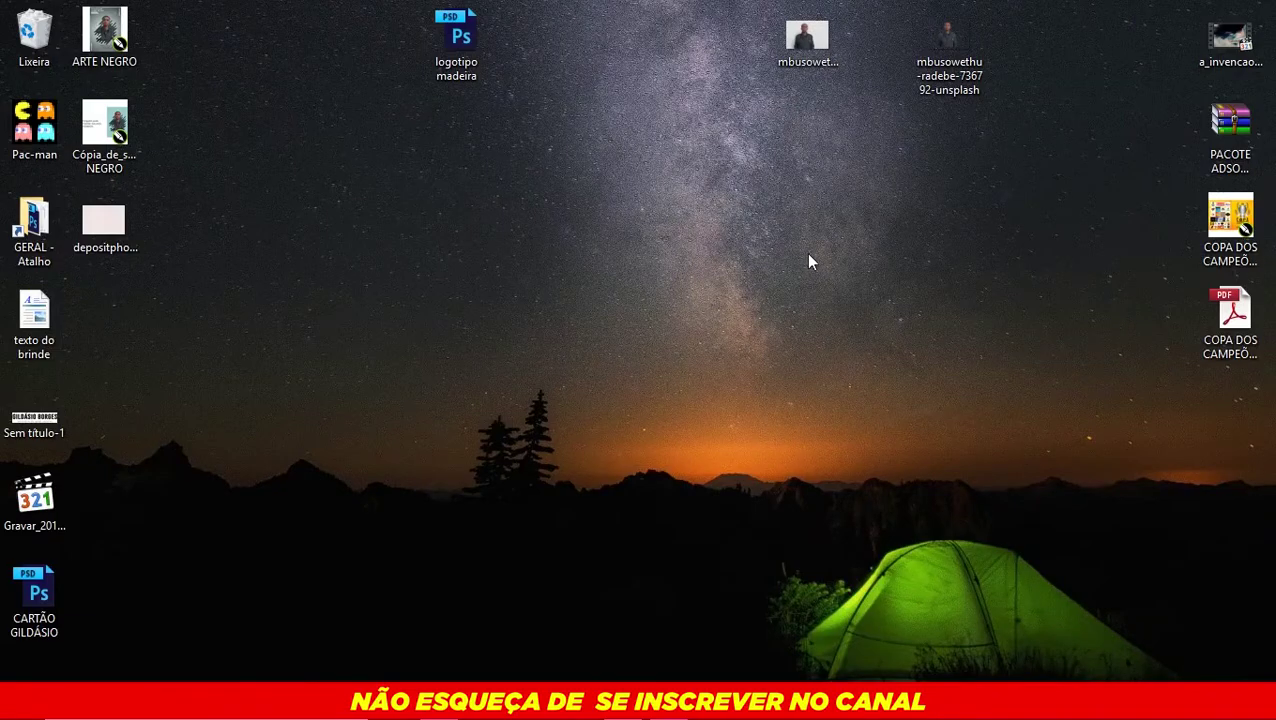
- Import the exported cut-out PNG into CorelDRAW and move it off the page
{"action": "left_click_drag", "start_coordinate": [951, 43], "coordinate": [666, 662]}
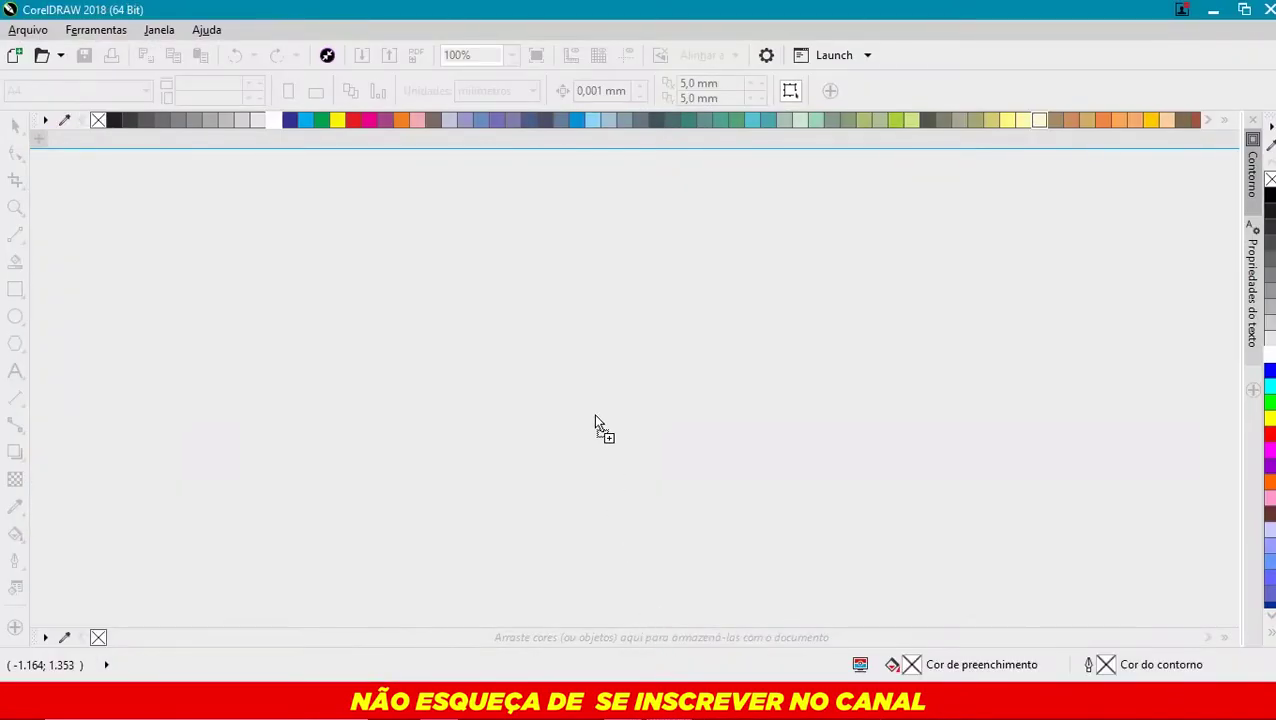
{"action": "left_click_drag", "start_coordinate": [595, 424], "coordinate": [594, 414]}
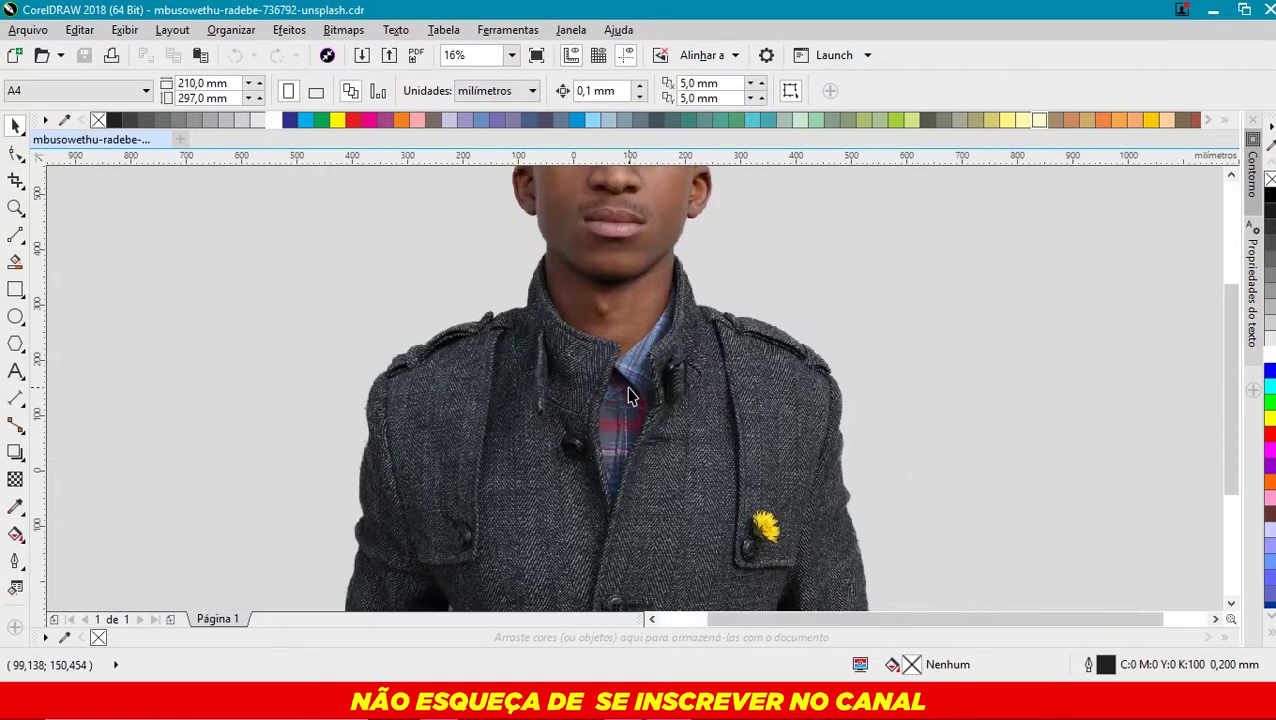
{"action": "scroll", "coordinate": [628, 393], "scroll_direction": "down", "scroll_amount": 1}
{"action": "left_click_drag", "start_coordinate": [620, 347], "coordinate": [777, 347]}
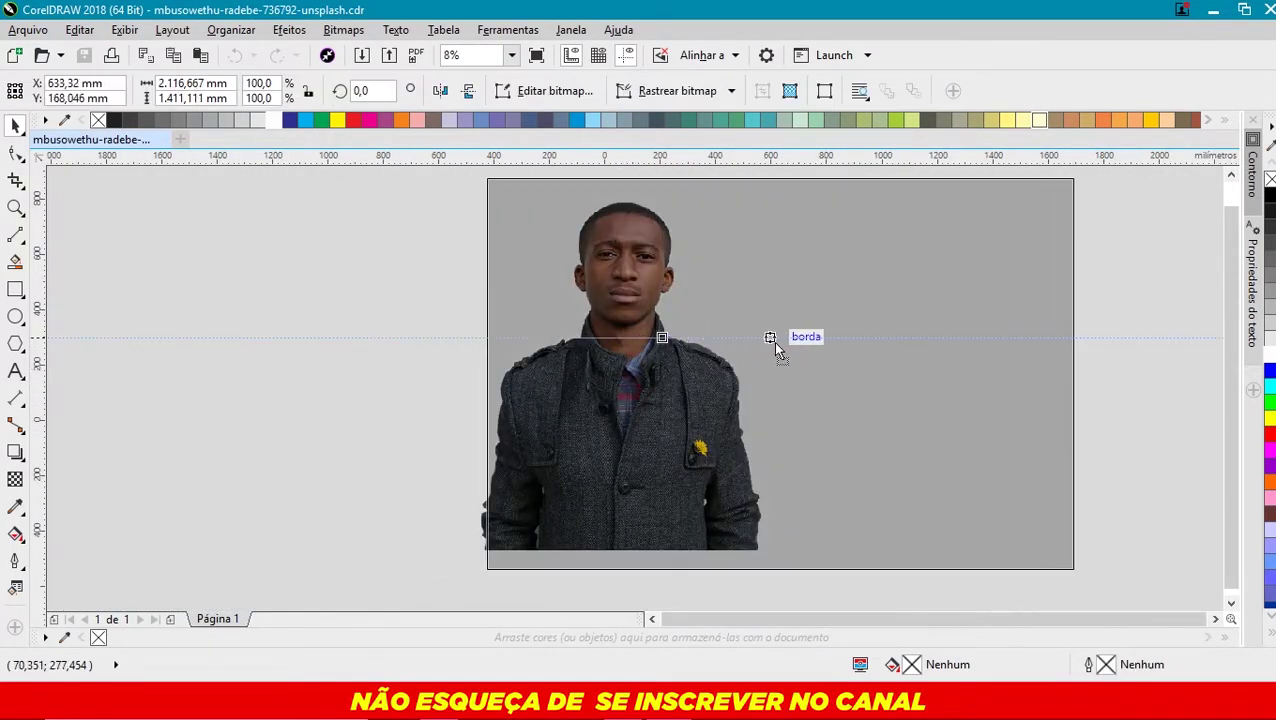
{"action": "left_click_drag", "start_coordinate": [718, 319], "coordinate": [798, 344]}
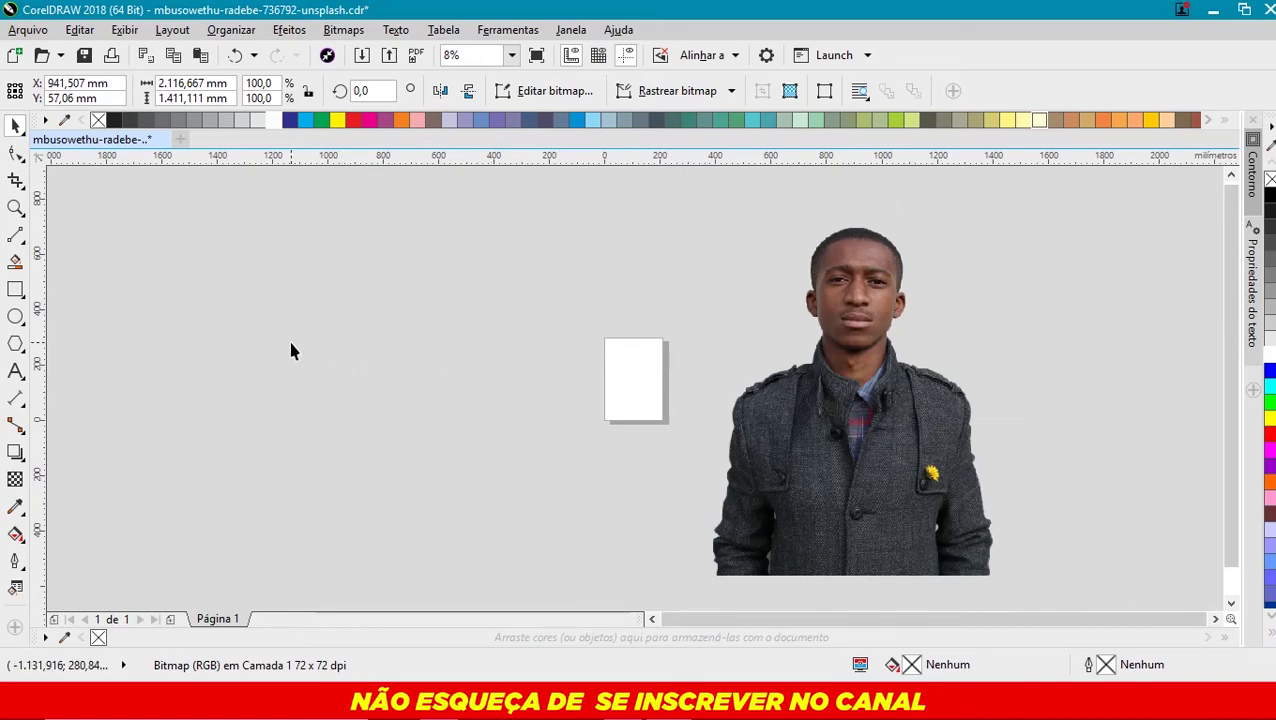
- Set page units to pixels and page size to 900 × 1300 px, then center the portrait
{"action": "left_click", "coordinate": [300, 344]}
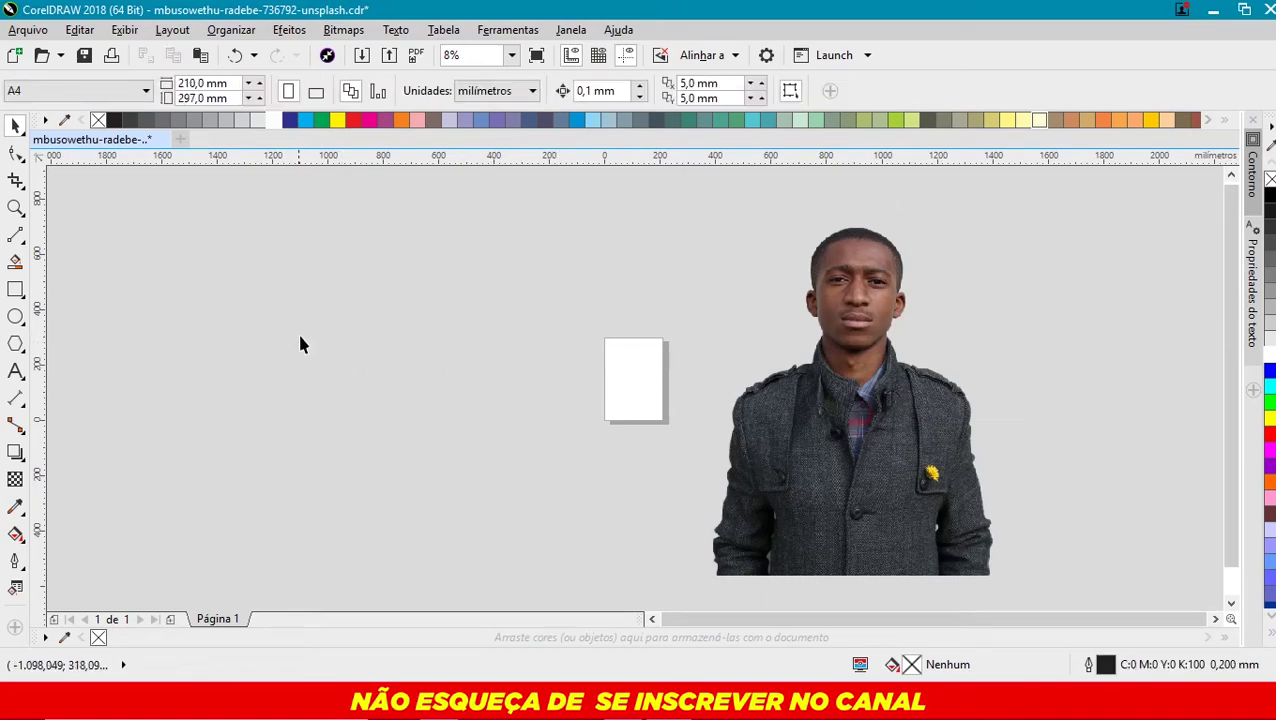
{"action": "left_click", "coordinate": [473, 91]}
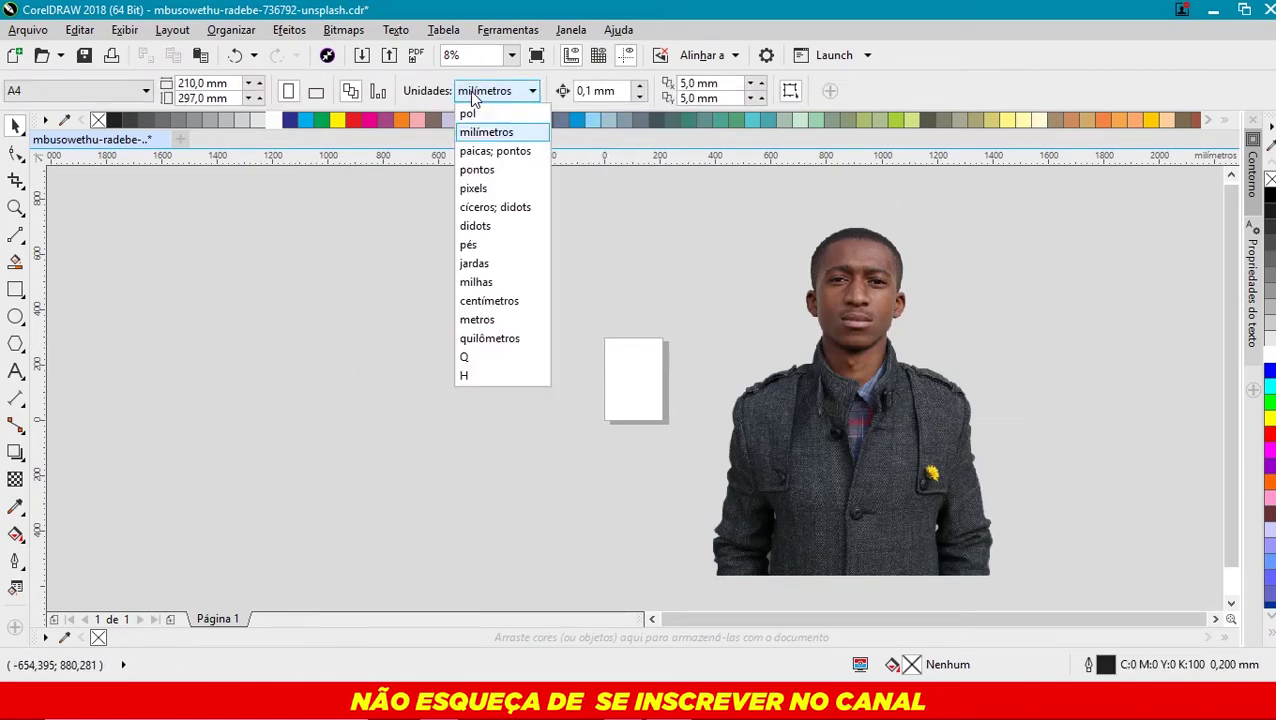
{"action": "left_click", "coordinate": [473, 188]}
{"action": "left_click", "coordinate": [197, 83]}
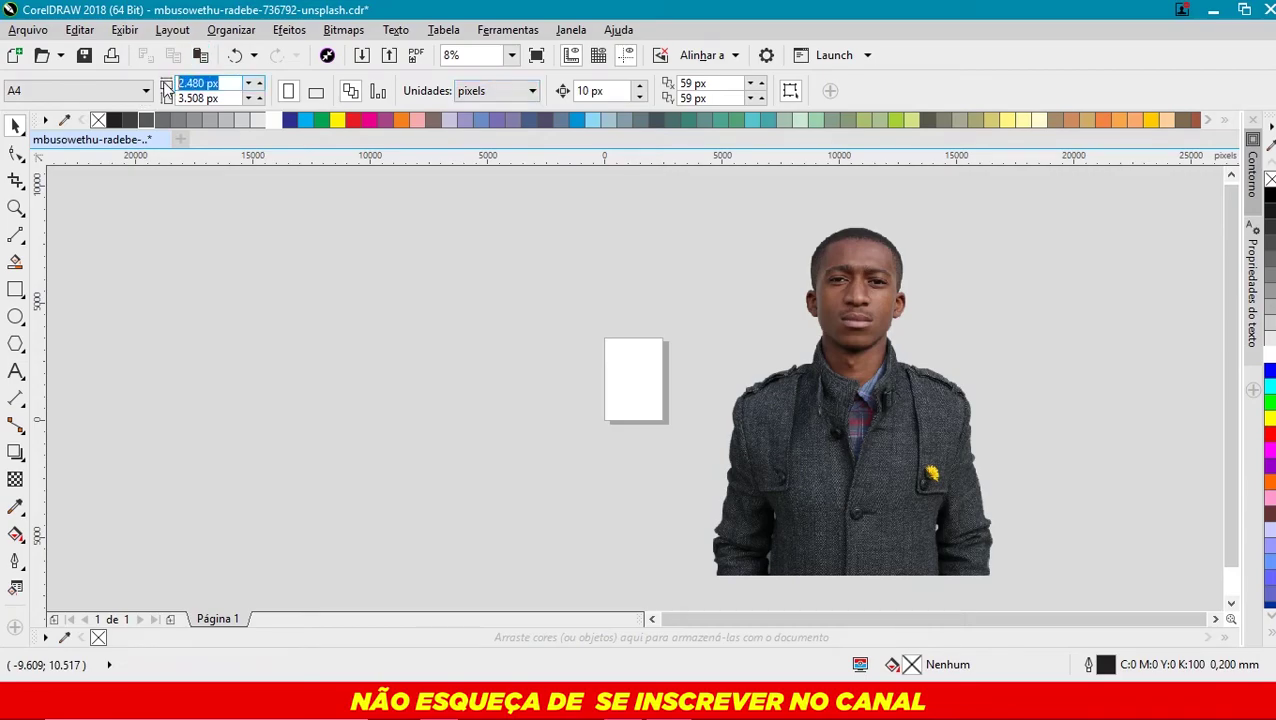
{"action": "type", "text": "900"}
{"action": "key", "text": "Tab"}
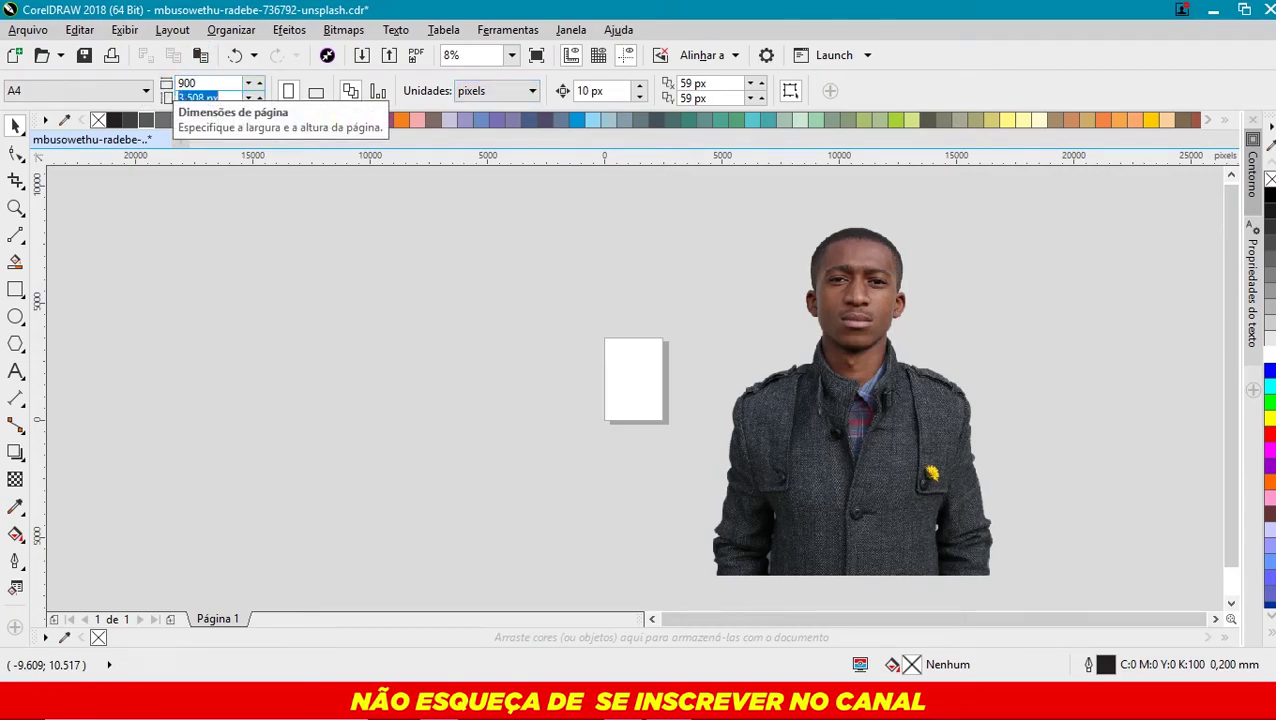
{"action": "type", "text": "1300"}
{"action": "key", "text": "Return"}
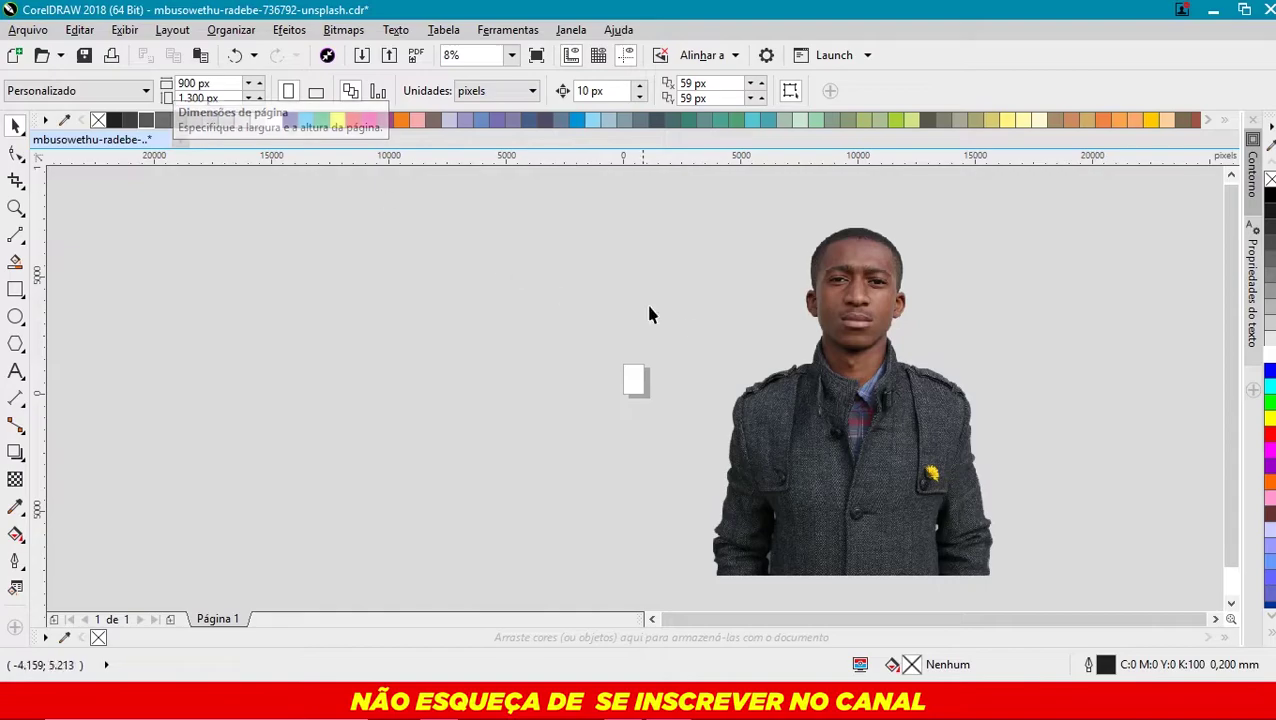
{"action": "left_click", "coordinate": [648, 305]}
{"action": "left_click_drag", "start_coordinate": [675, 333], "coordinate": [329, 317]}
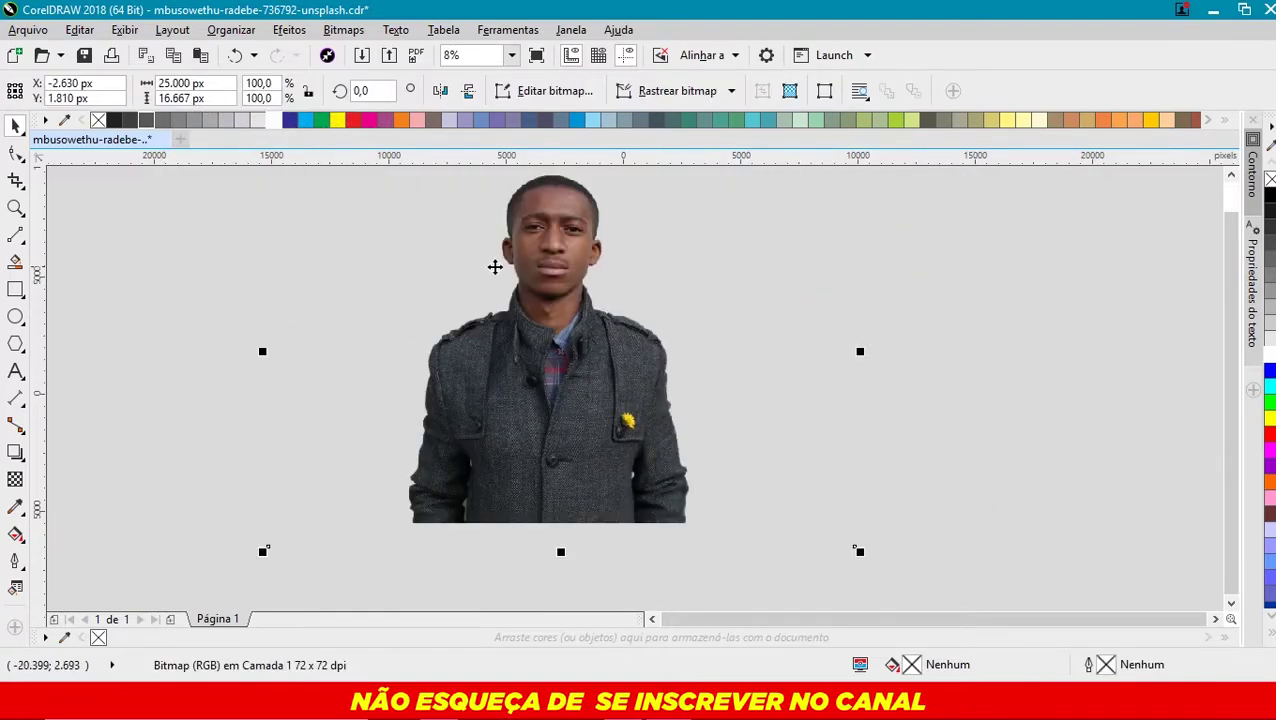
- Crop the portrait tightly around the man and scale it down to 807 × 988 px
{"action": "left_click", "coordinate": [16, 181]}
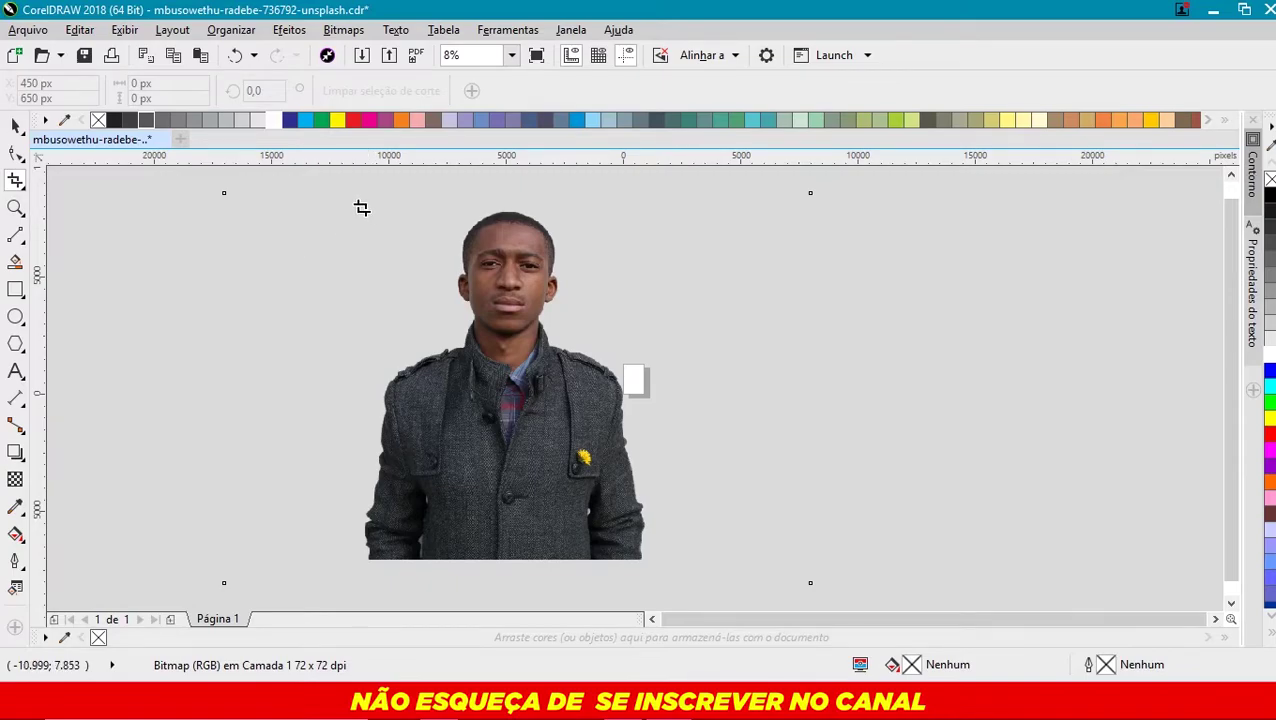
{"action": "mouse_move", "coordinate": [361, 207]}
{"action": "left_mouse_down"}
{"action": "mouse_move", "coordinate": [536, 474]}
{"action": "mouse_move", "coordinate": [650, 561]}
{"action": "left_mouse_up"}
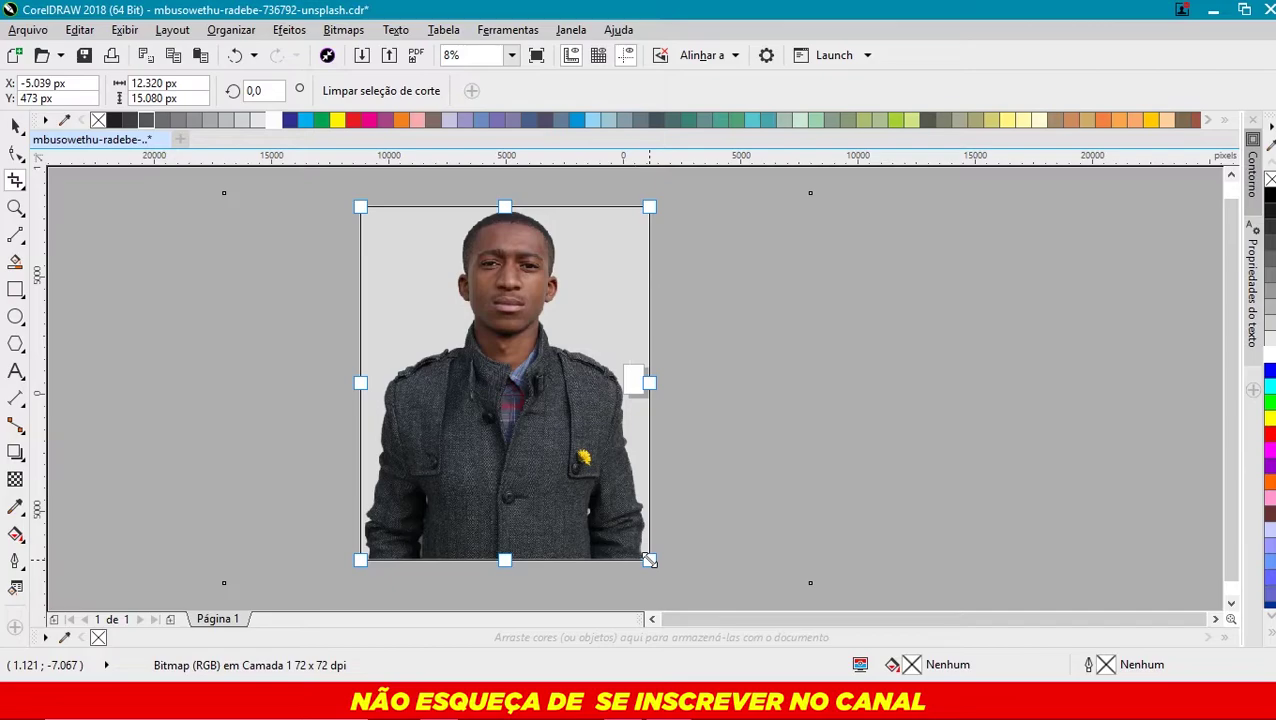
{"action": "key", "text": "Return"}
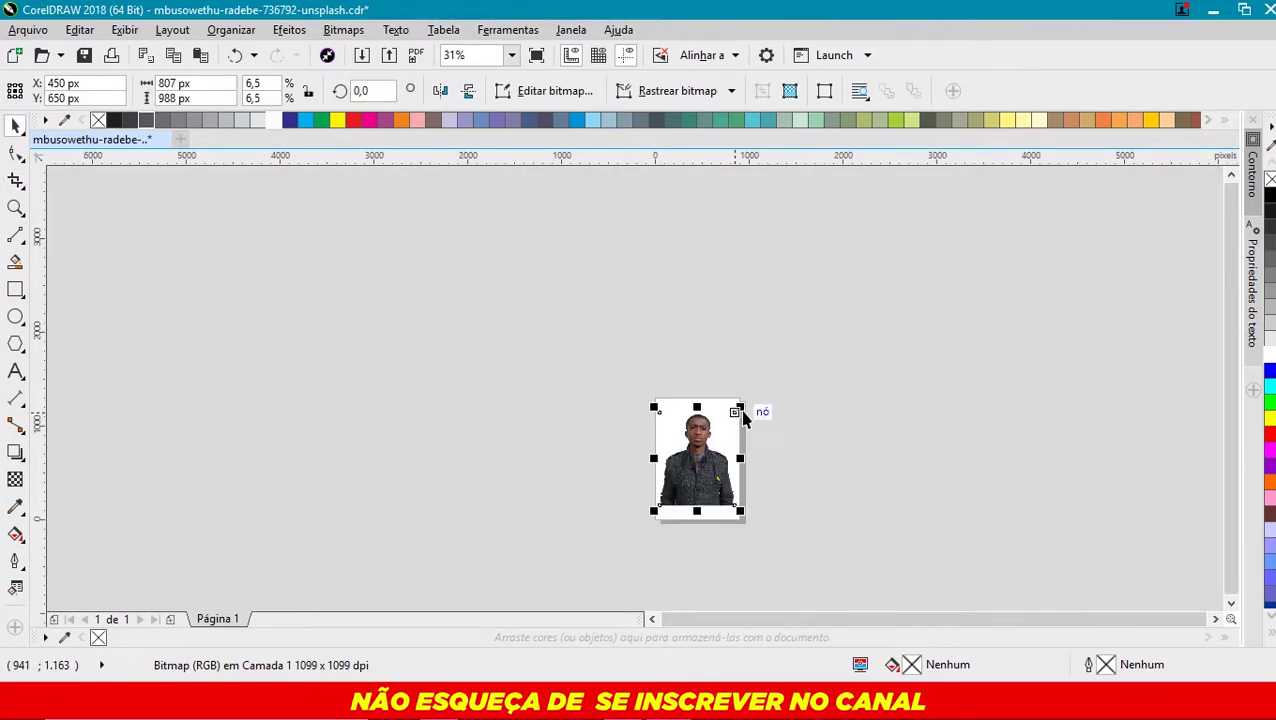
{"action": "key", "text": "shift+F4"}
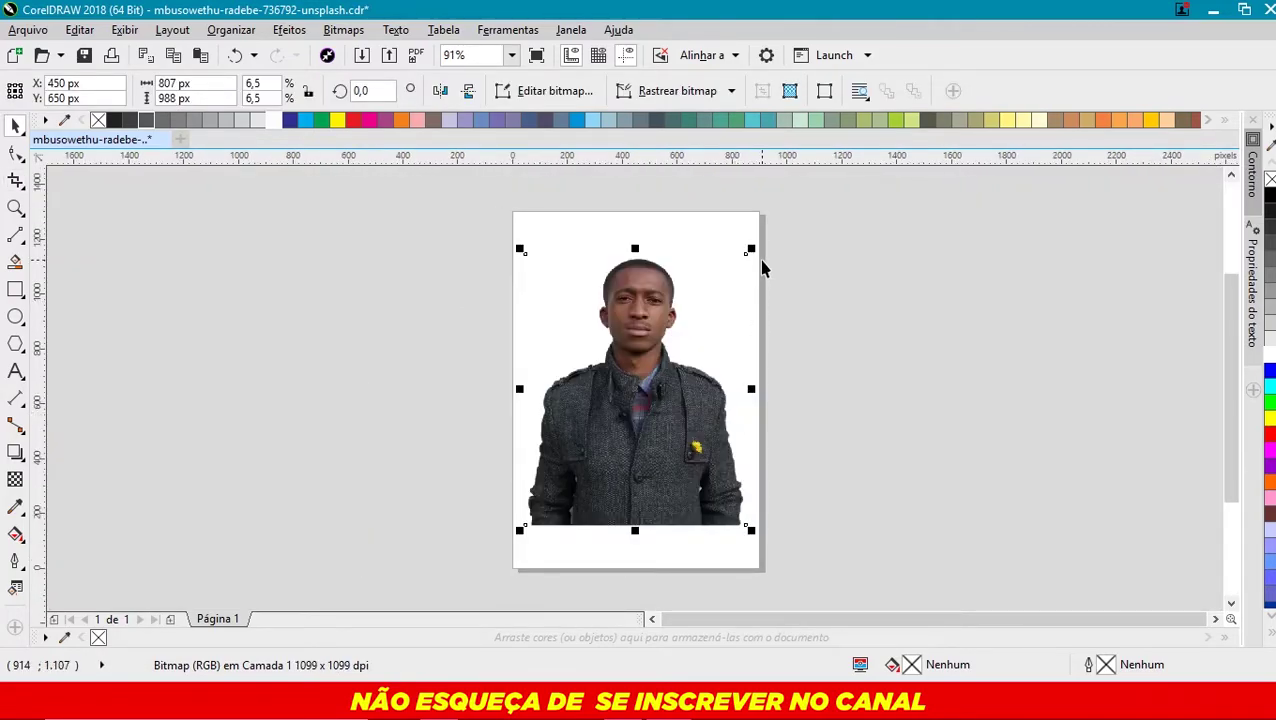
{"action": "left_click_drag", "start_coordinate": [749, 250], "coordinate": [730, 248]}
{"action": "left_click", "coordinate": [855, 311]}
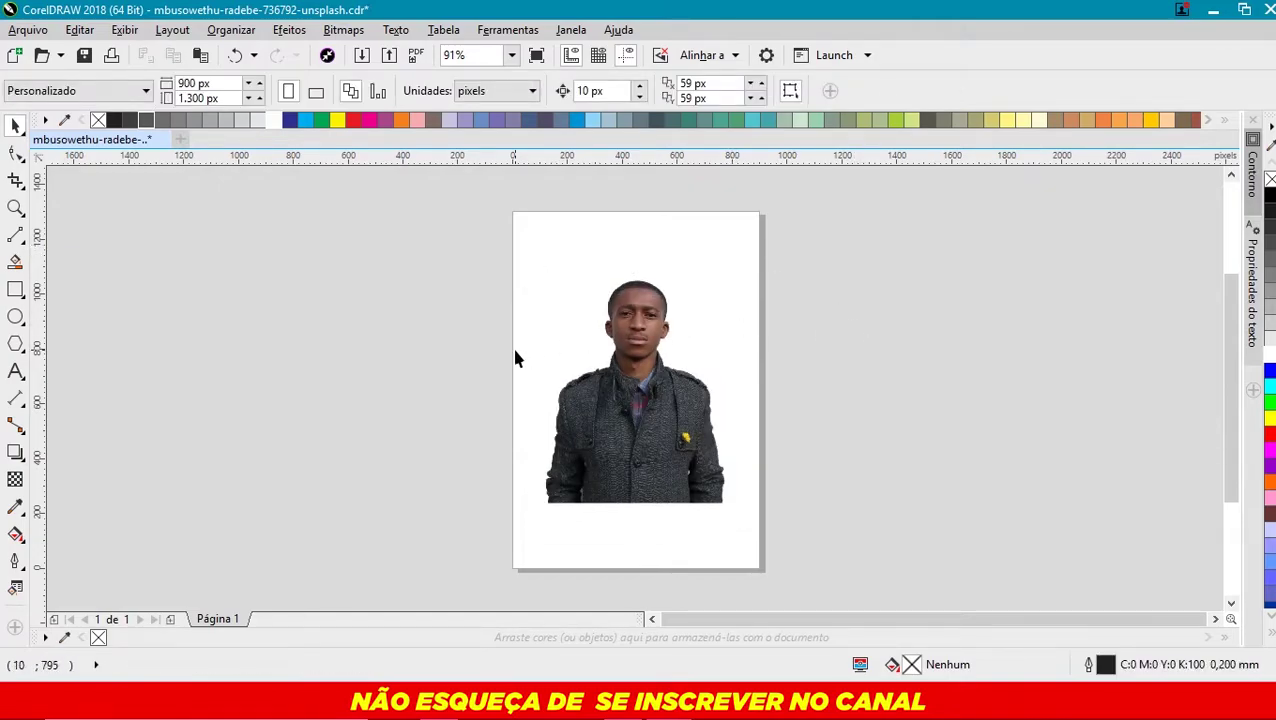
- Add #3C4F4F to the document palette from a temporary square, then move the portrait off the page
{"action": "key", "text": "ctrl+v"}
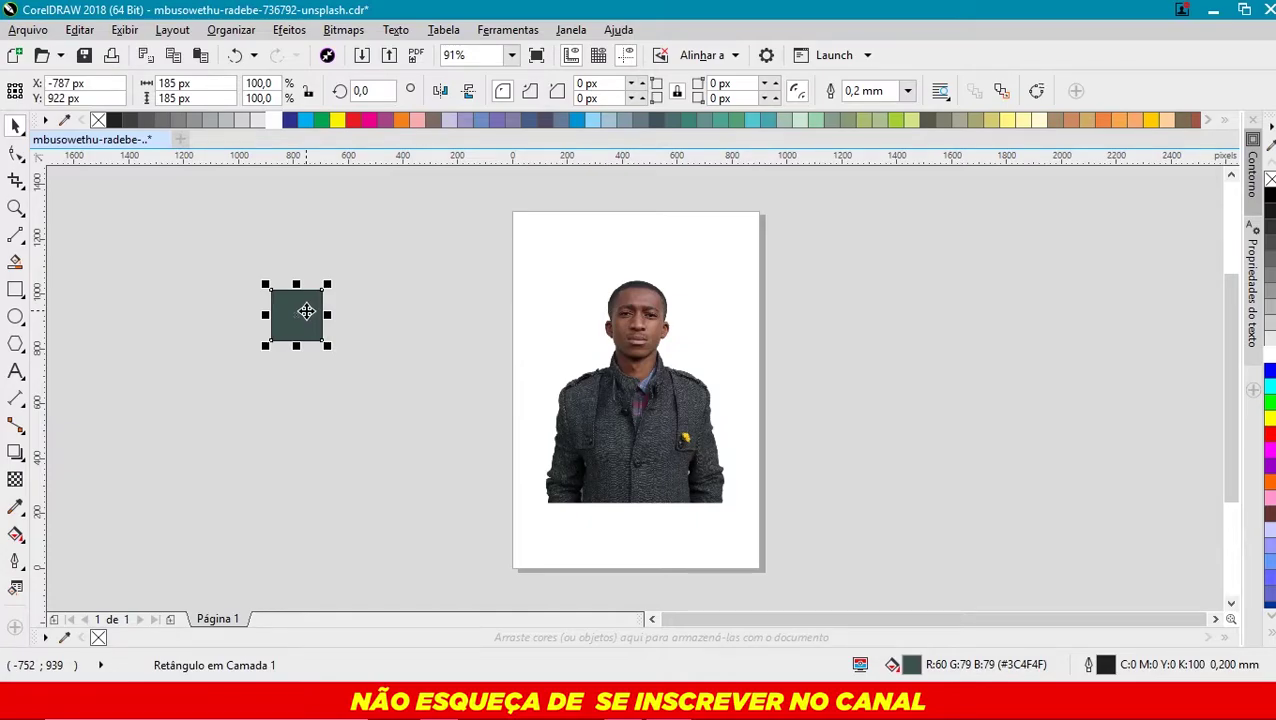
{"action": "left_click", "coordinate": [282, 346]}
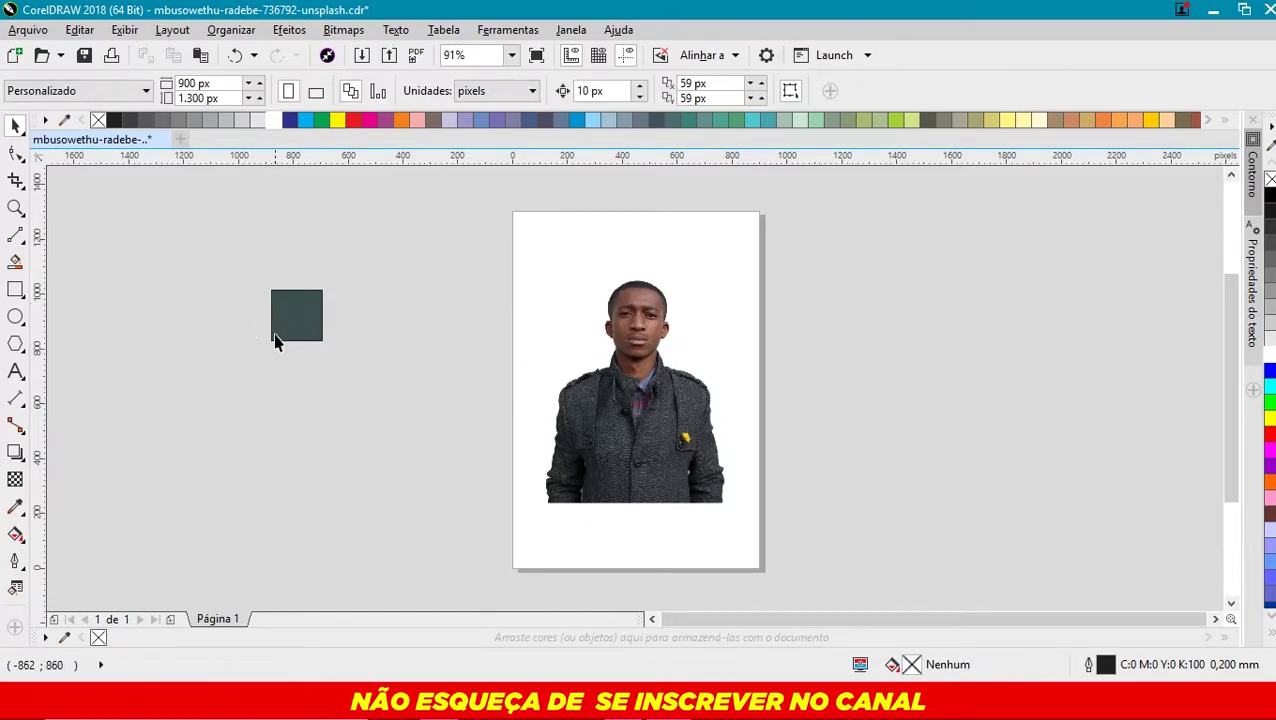
{"action": "left_click", "coordinate": [64, 637]}
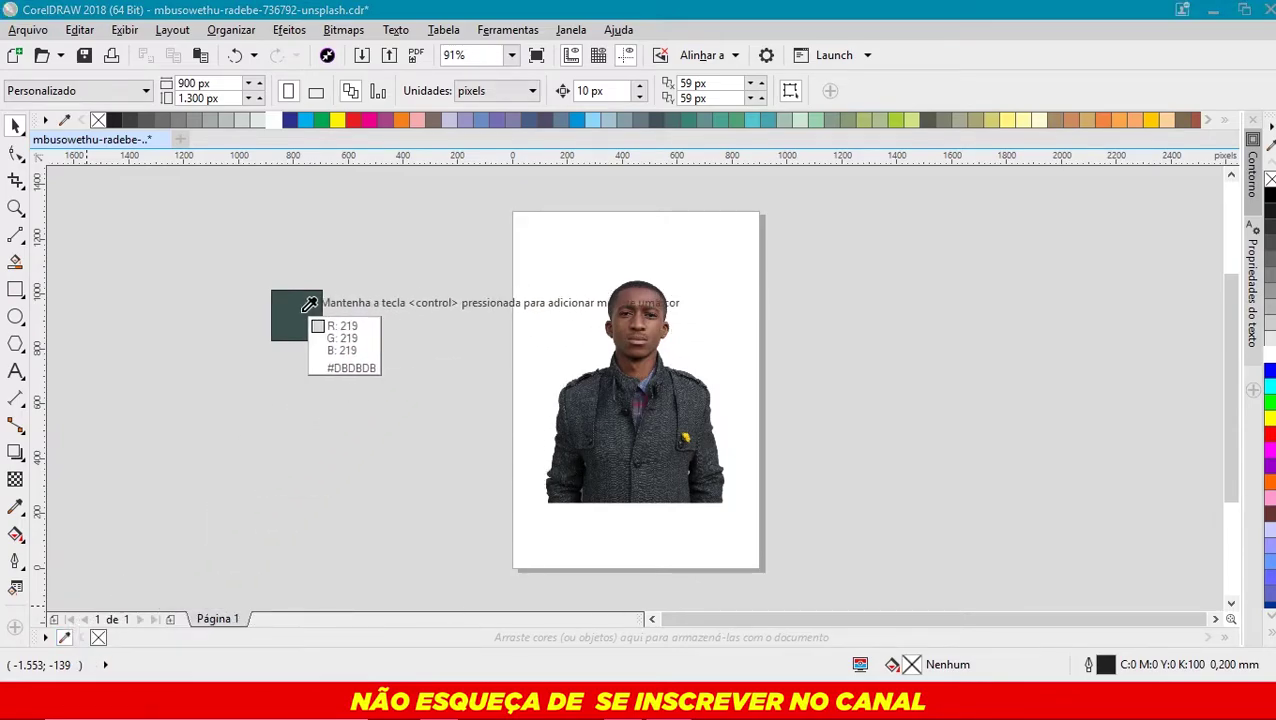
{"action": "left_click", "coordinate": [303, 310]}
{"action": "left_click", "coordinate": [274, 328]}
{"action": "key", "text": "Delete"}
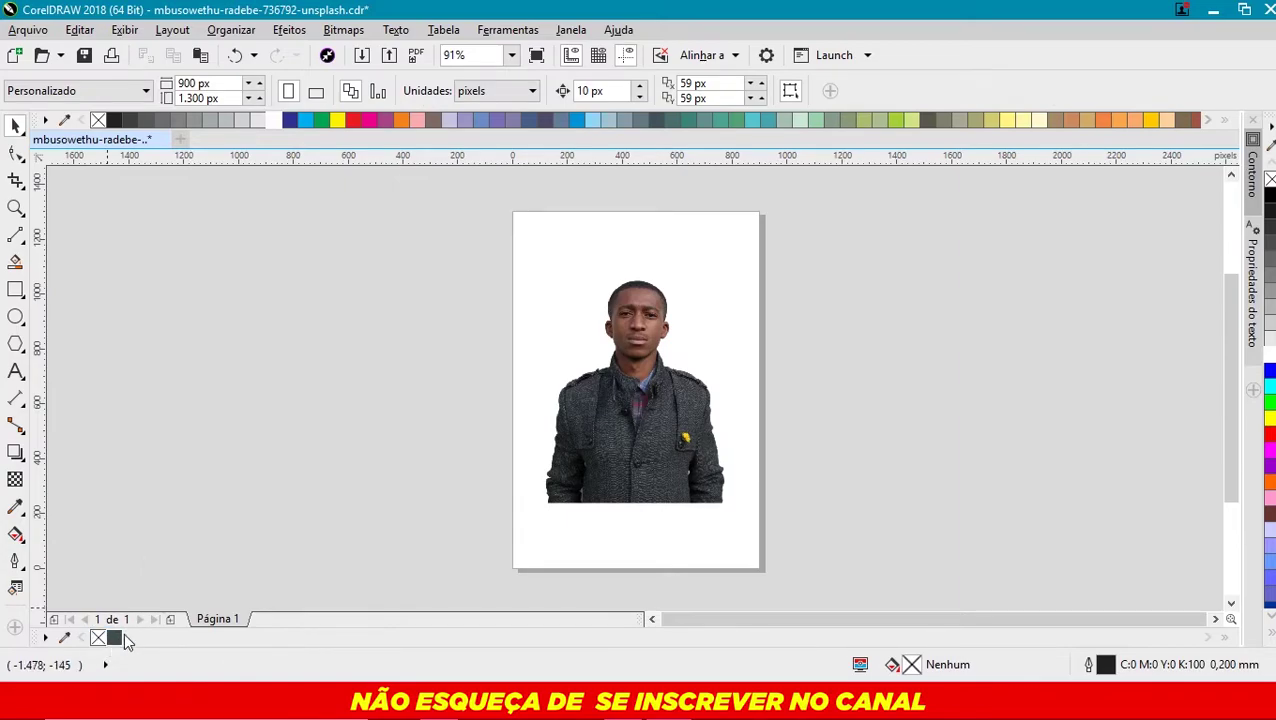
{"action": "left_click_drag", "start_coordinate": [590, 400], "coordinate": [821, 390]}
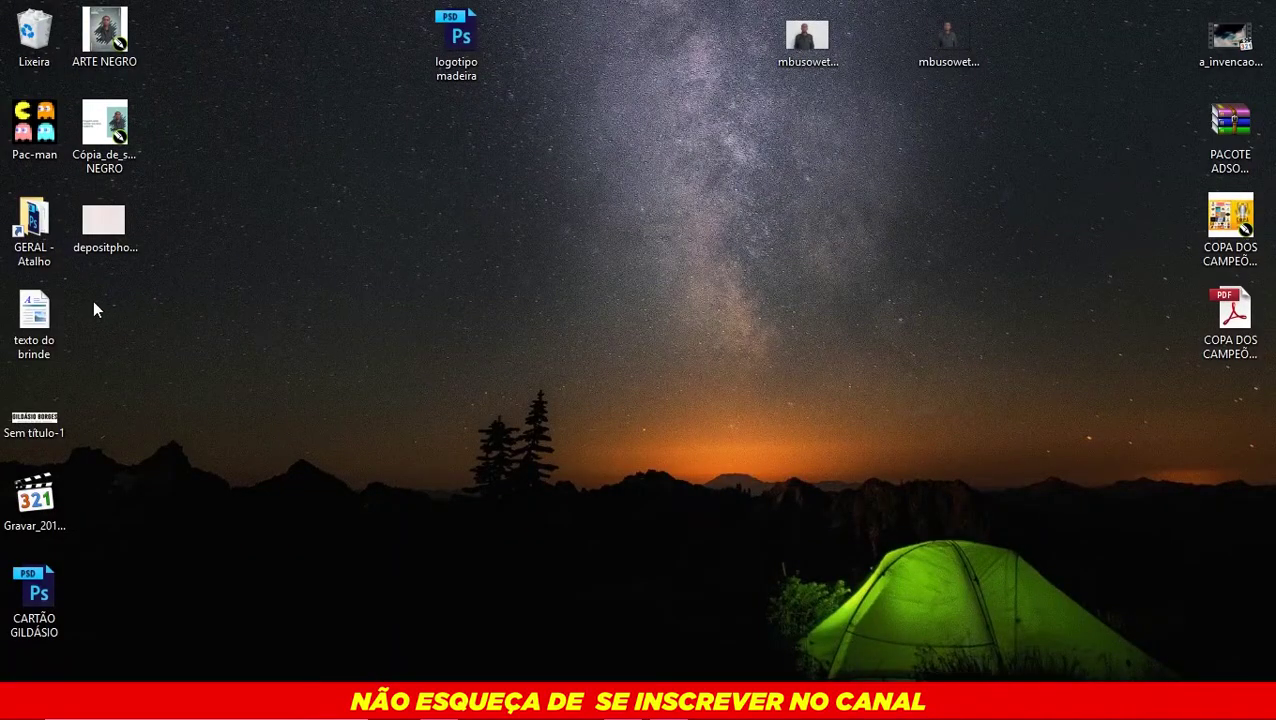
- Open 'vetor efe.cdr' from the GERAL folder to bring the black drip shape into CorelDRAW
{"action": "double_click", "coordinate": [34, 228]}
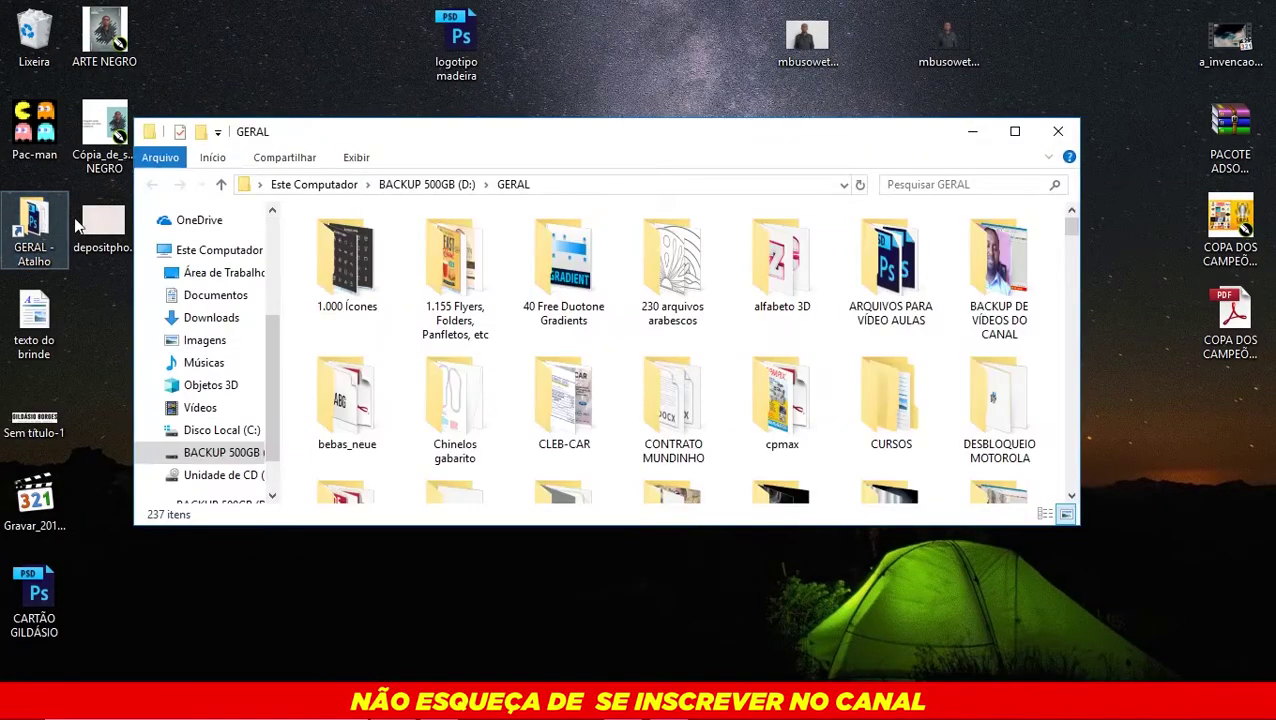
{"action": "double_click", "coordinate": [565, 130]}
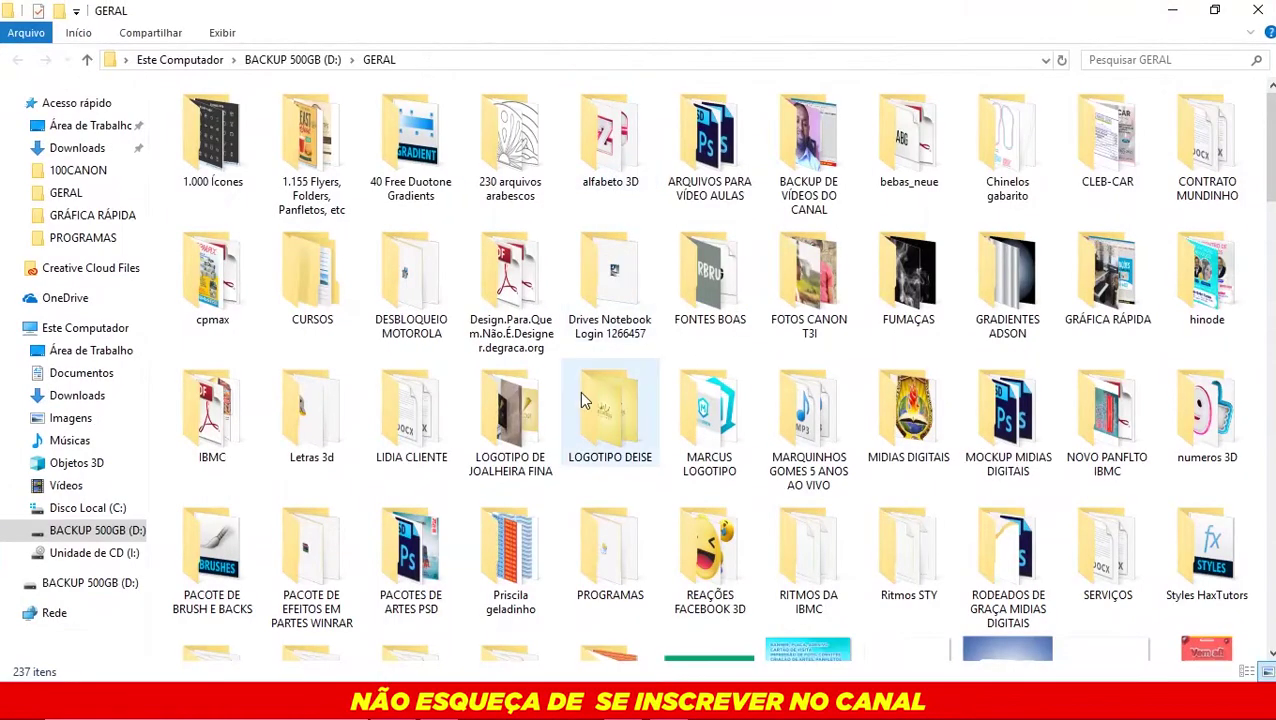
{"action": "scroll", "coordinate": [580, 395], "scroll_direction": "down", "scroll_amount": 10}
{"action": "scroll", "coordinate": [585, 400], "scroll_direction": "down", "scroll_amount": 10}
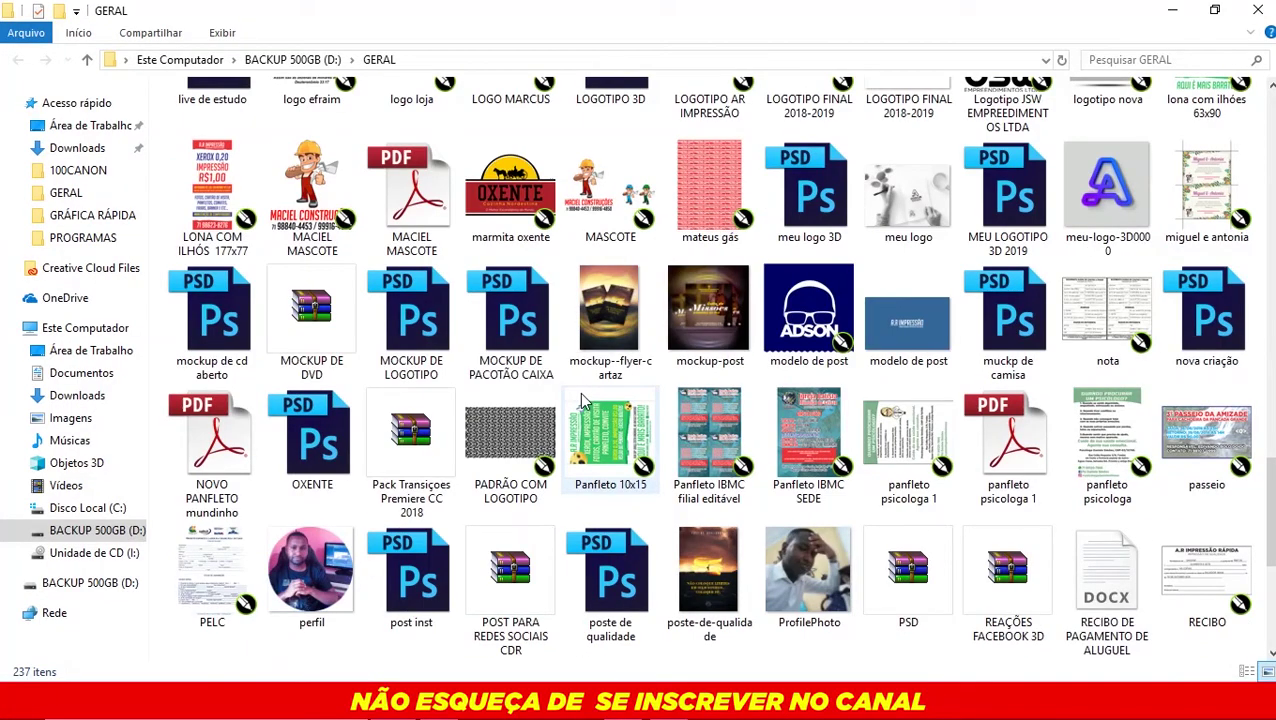
{"action": "scroll", "coordinate": [585, 400], "scroll_direction": "down", "scroll_amount": 5}
{"action": "double_click", "coordinate": [226, 560]}
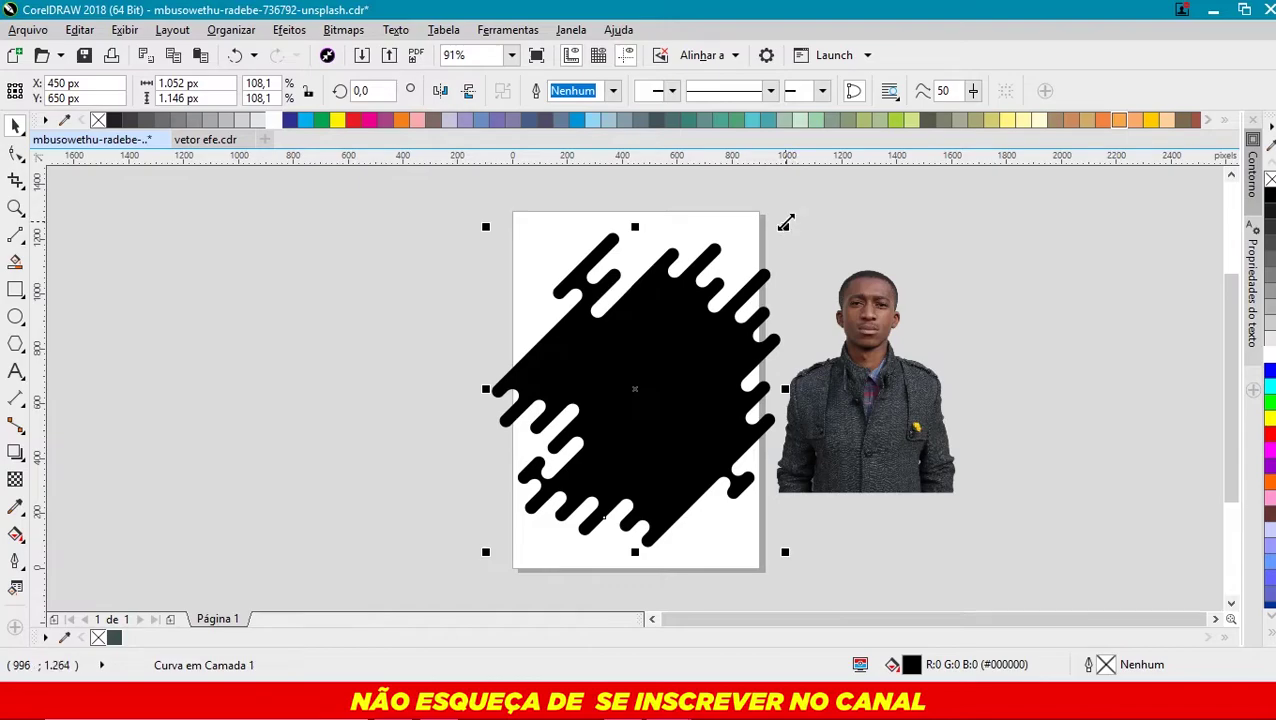
- Shrink the black drip shape to about 69% and bring the portrait in front, raised higher
{"action": "left_click_drag", "start_coordinate": [785, 227], "coordinate": [735, 219]}
{"action": "left_click", "coordinate": [866, 390]}
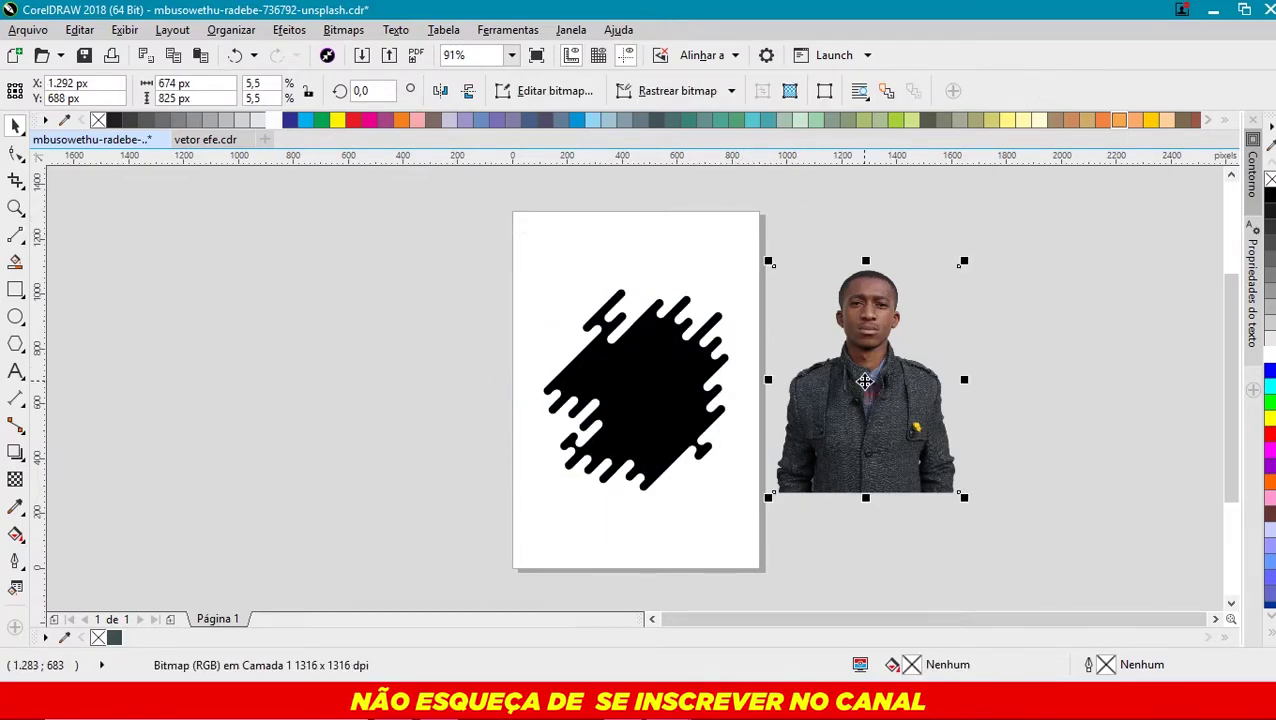
{"action": "key", "text": "shift+Page_Up"}
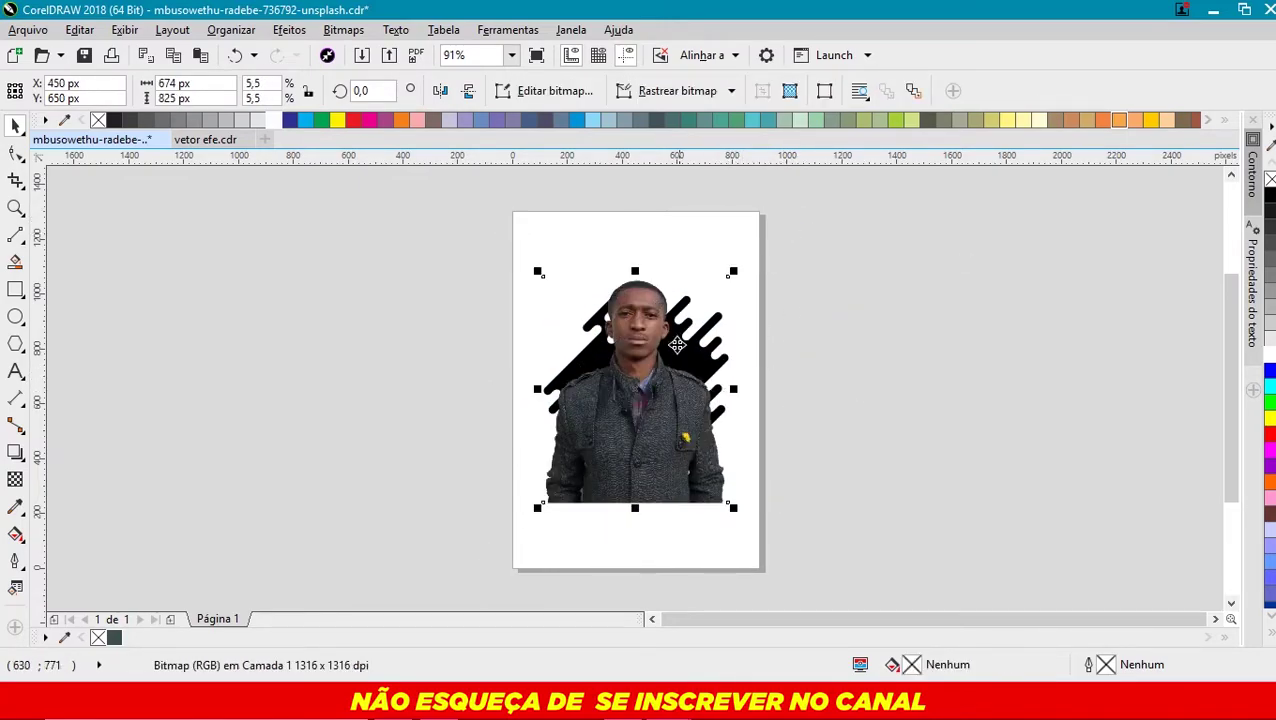
{"action": "scroll", "coordinate": [650, 310], "scroll_direction": "up", "scroll_amount": 2}
{"action": "left_click_drag", "start_coordinate": [648, 320], "coordinate": [650, 276]}
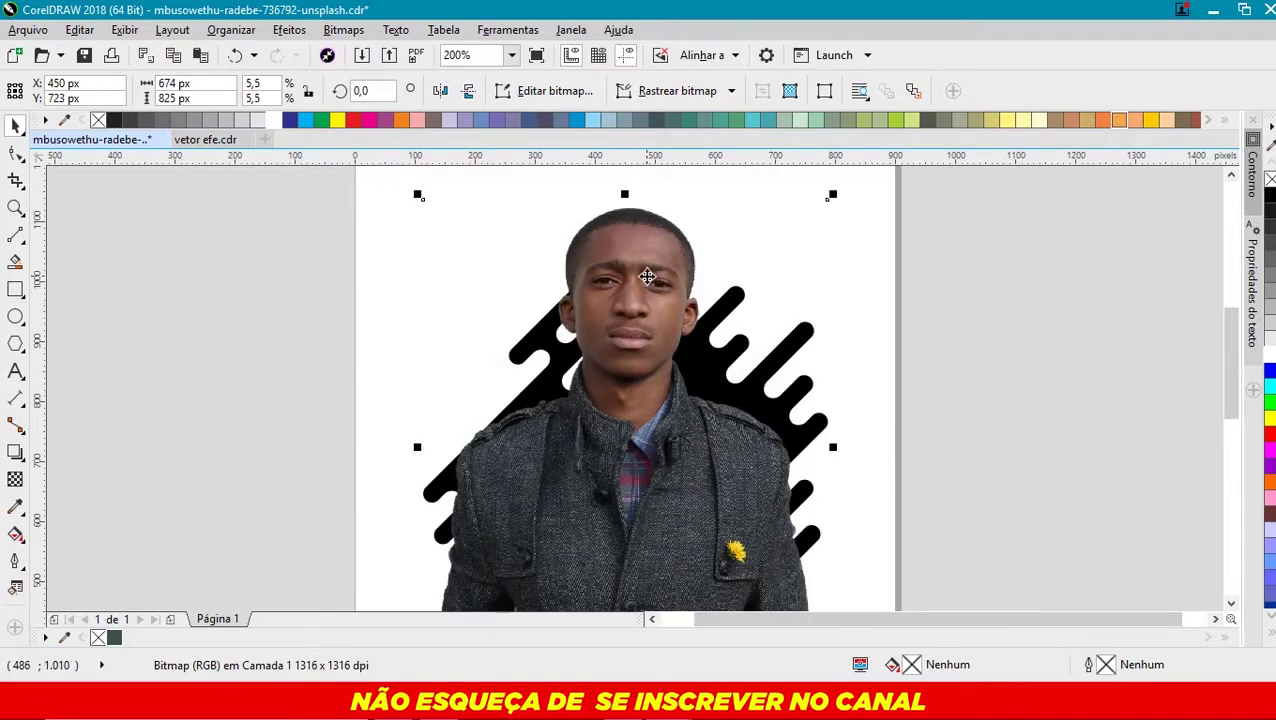
{"action": "scroll", "coordinate": [650, 276], "scroll_direction": "down", "scroll_amount": 2}
{"action": "scroll", "coordinate": [735, 308], "scroll_direction": "up", "scroll_amount": 1}
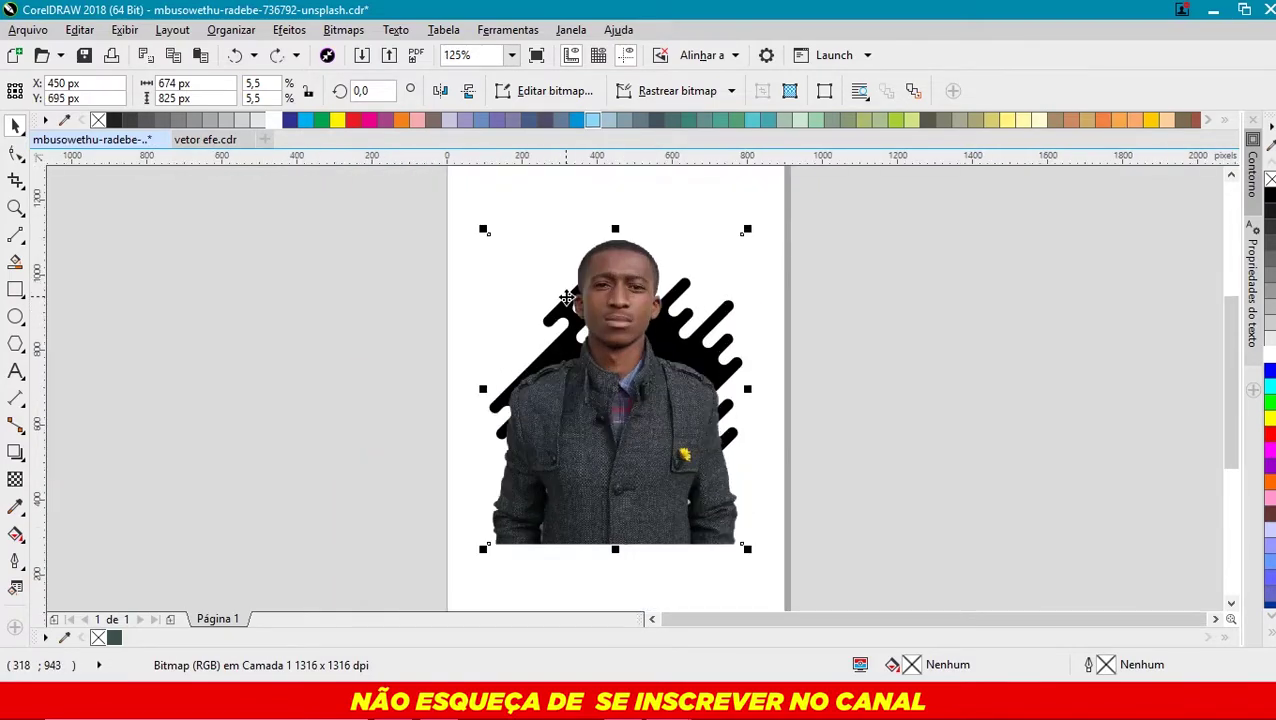
{"action": "left_click", "coordinate": [858, 270]}
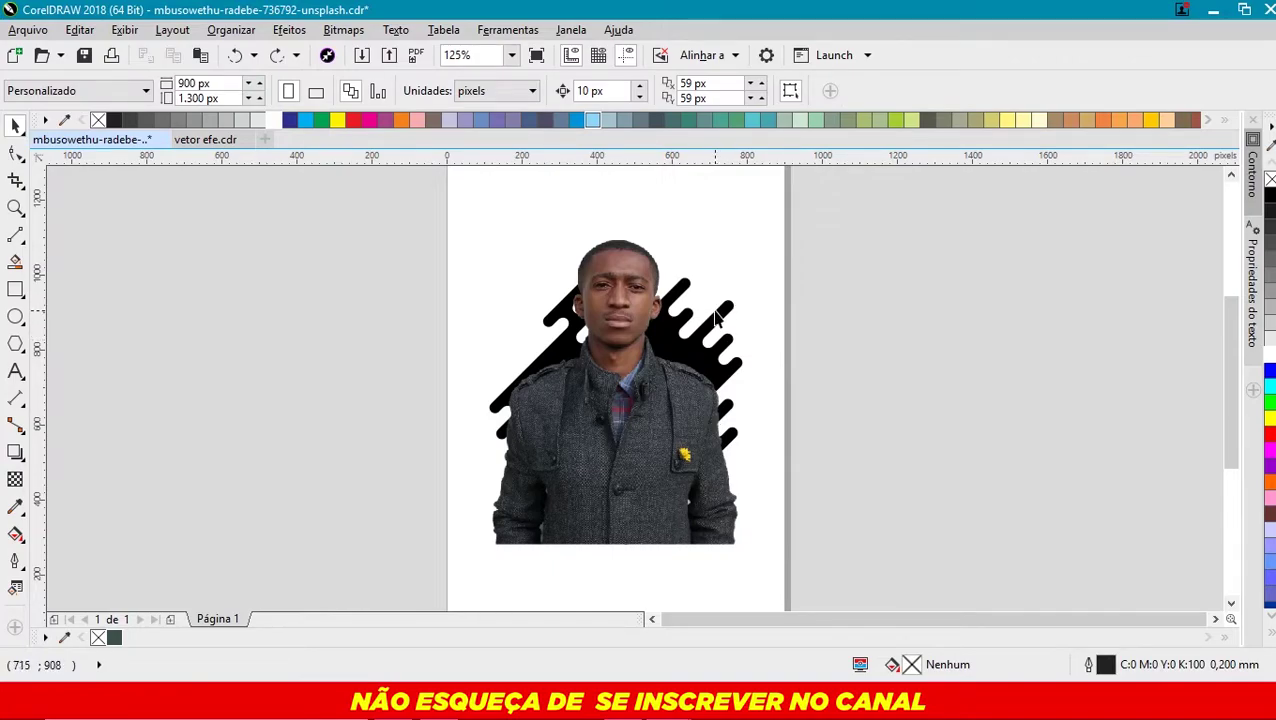
- Intersect the splash with the portrait to create a splash-shaped copy of the portrait
{"action": "left_click", "coordinate": [688, 357]}
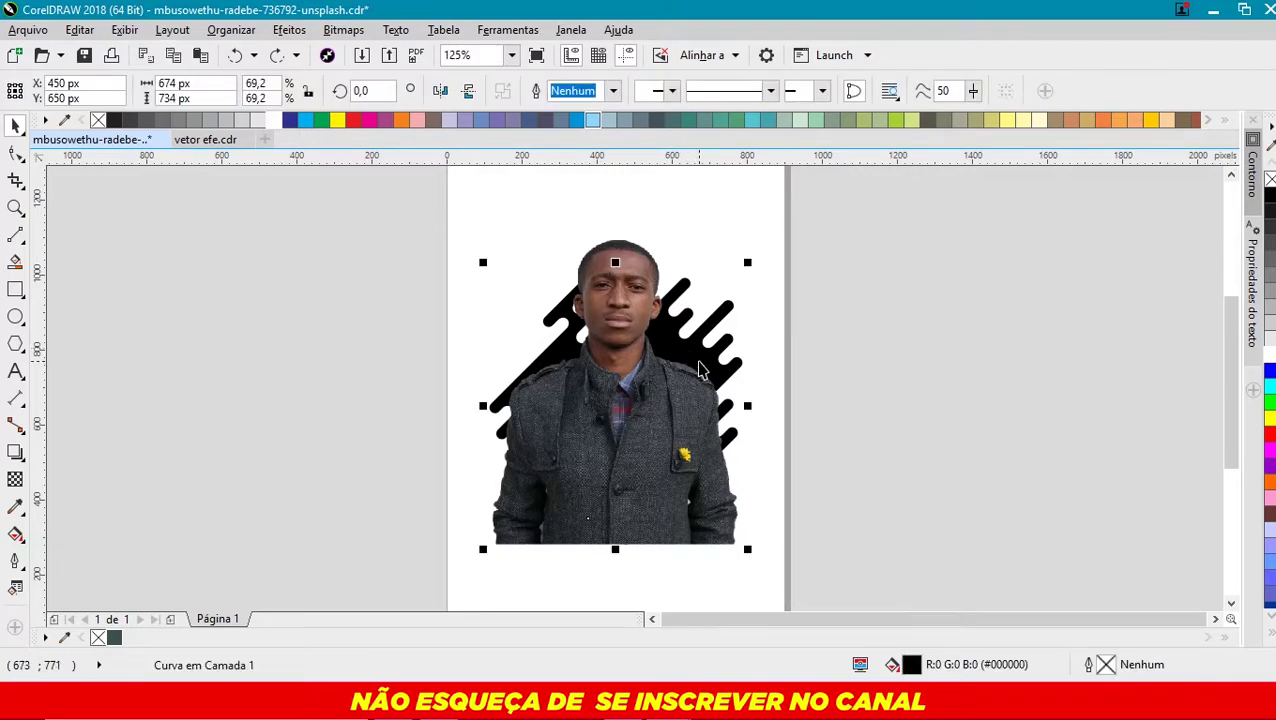
{"action": "scroll", "coordinate": [615, 242], "scroll_direction": "up", "scroll_amount": 2}
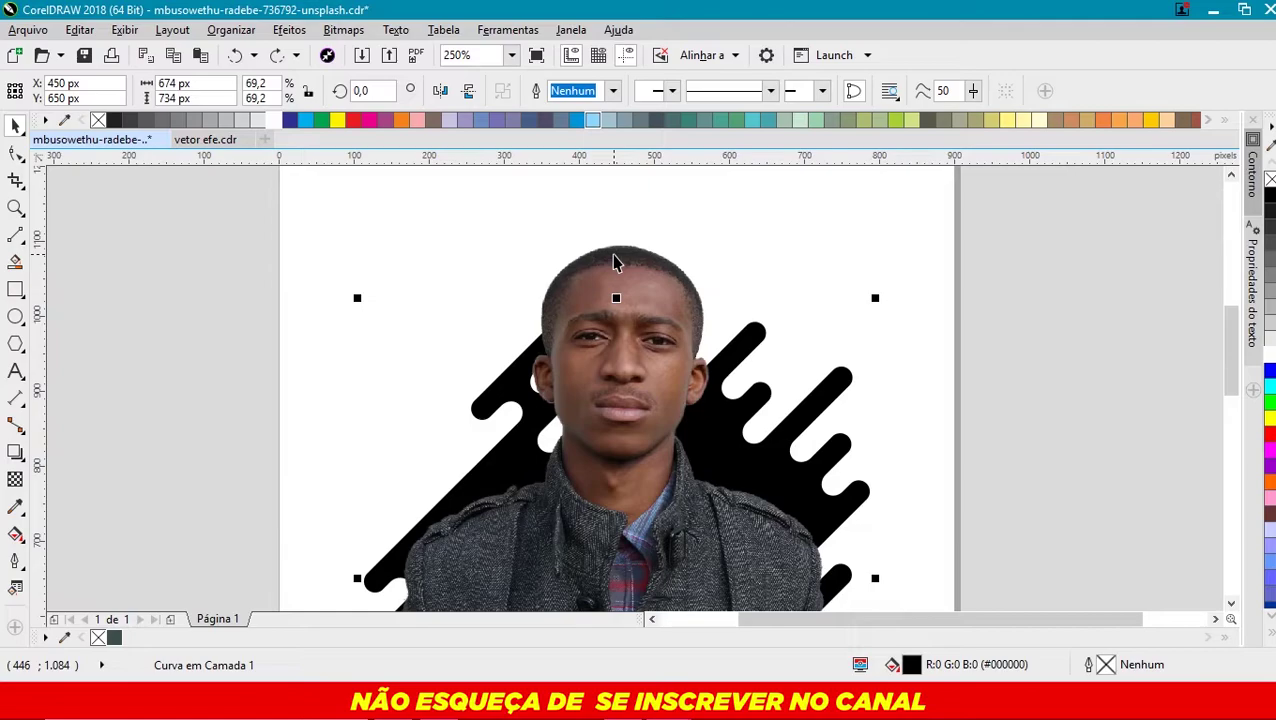
{"action": "left_click", "coordinate": [615, 262], "text": "shift"}
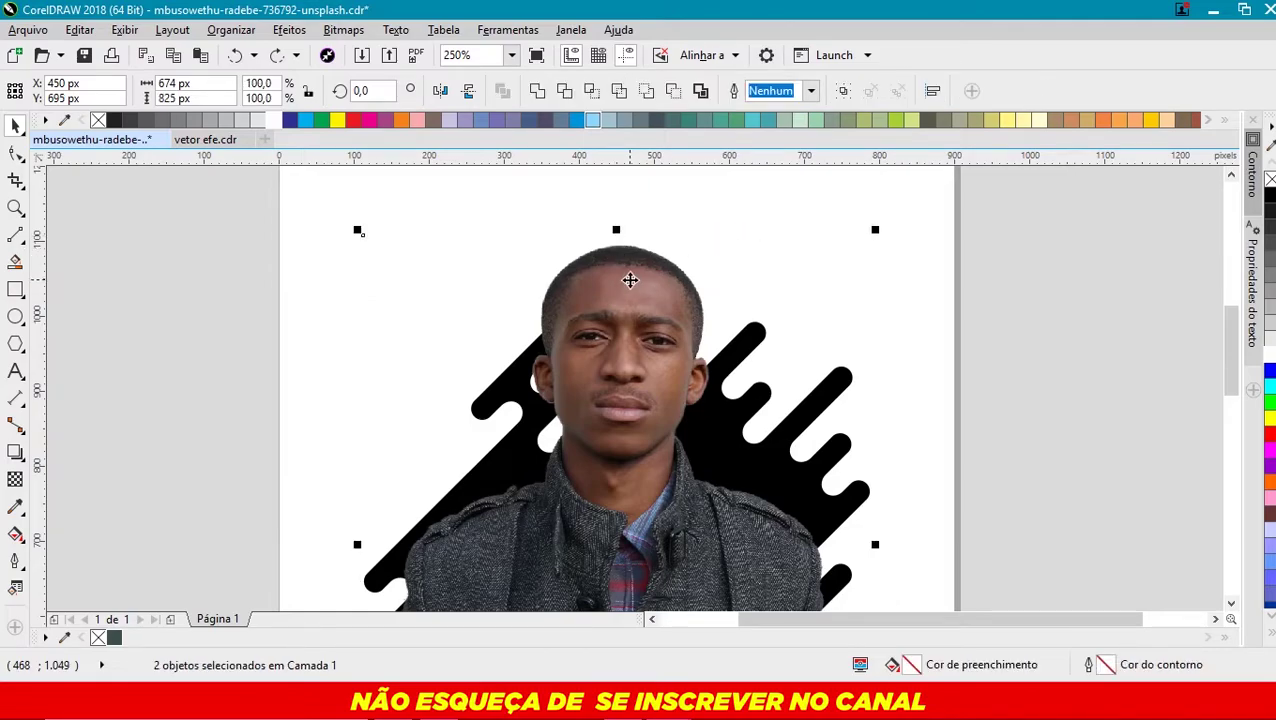
{"action": "left_click", "coordinate": [591, 91]}
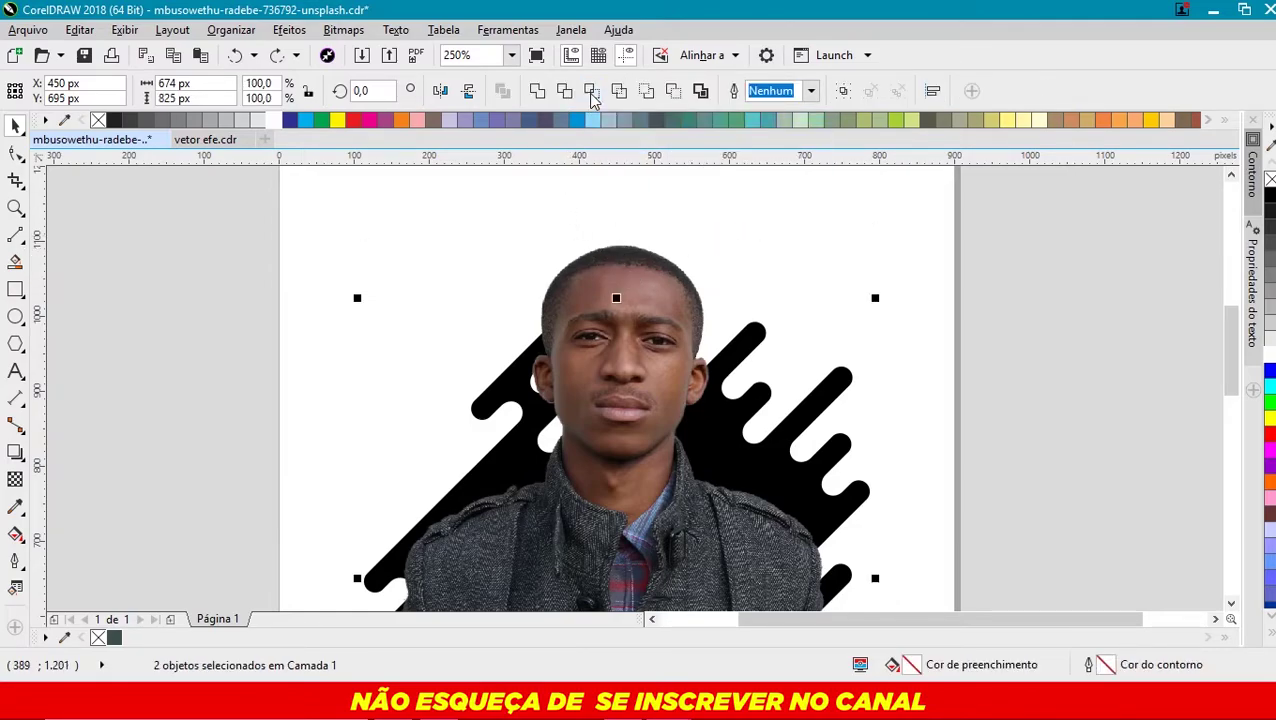
{"action": "left_click", "coordinate": [985, 286]}
{"action": "scroll", "coordinate": [718, 230], "scroll_direction": "down", "scroll_amount": 2}
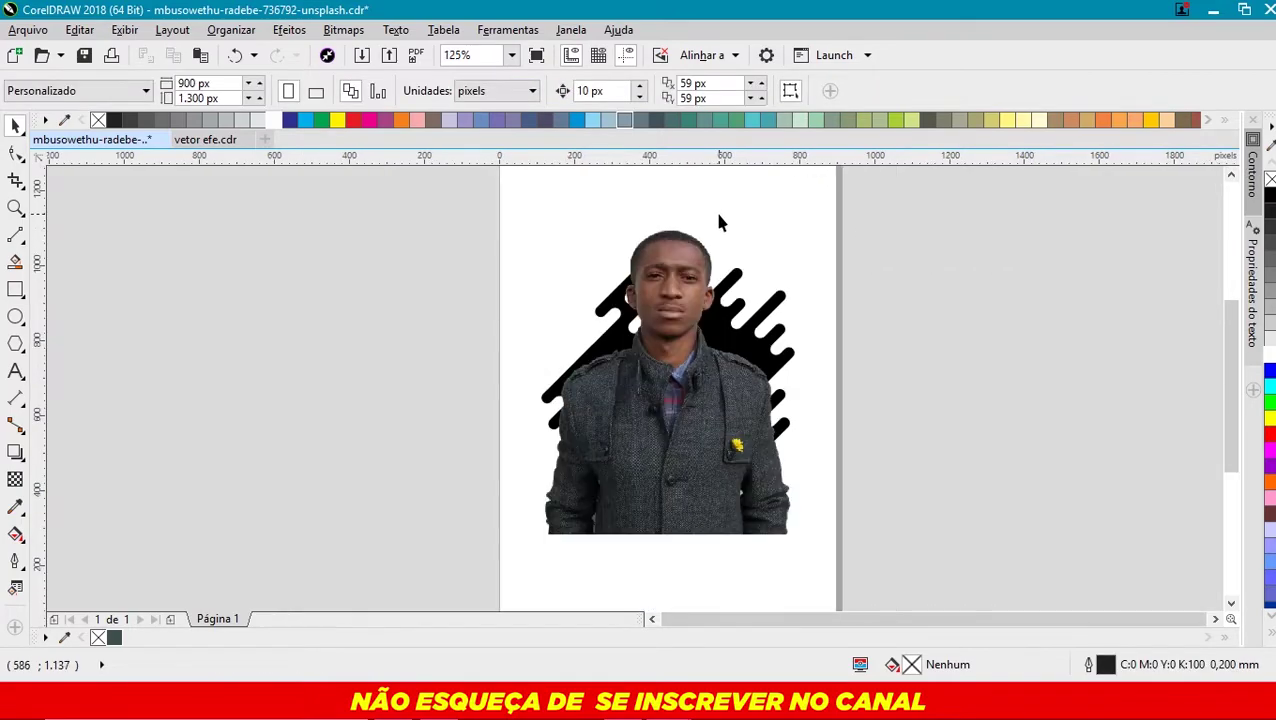
- Move the full portrait off the page, undo the move, and reselect the portrait
{"action": "left_click_drag", "start_coordinate": [678, 244], "coordinate": [351, 221]}
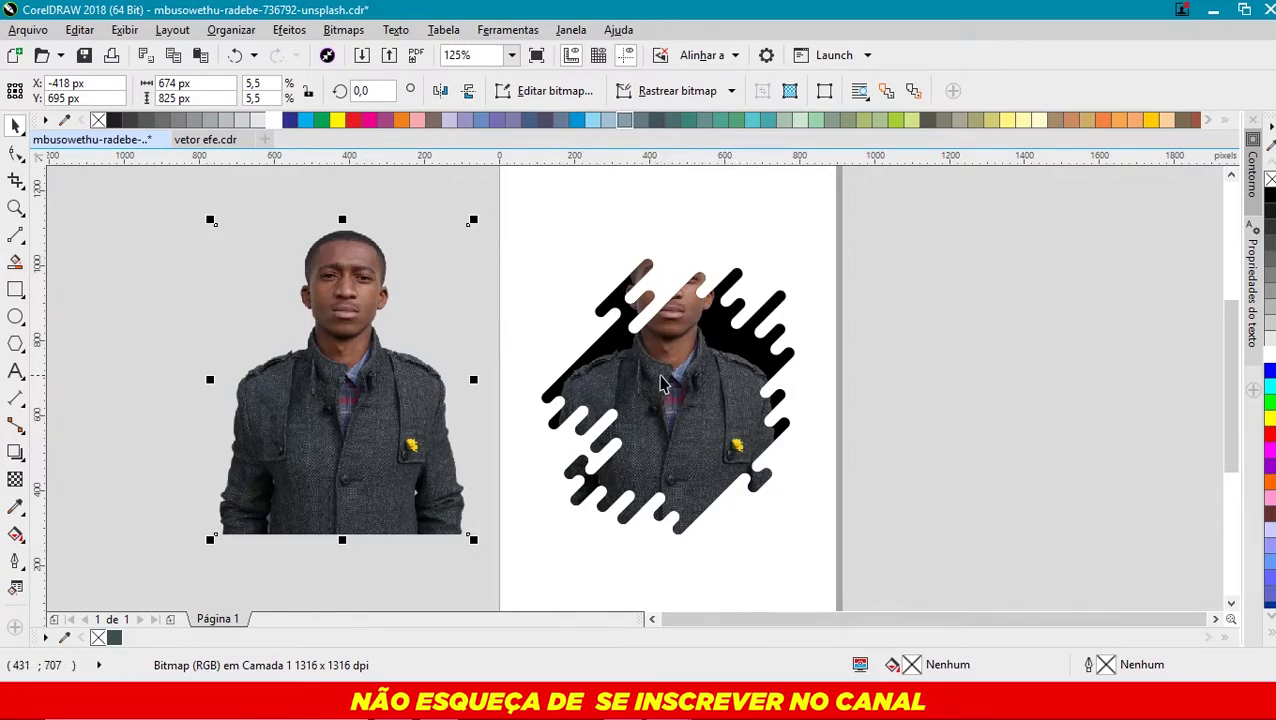
{"action": "key", "text": "ctrl+z"}
{"action": "left_click", "coordinate": [367, 302]}
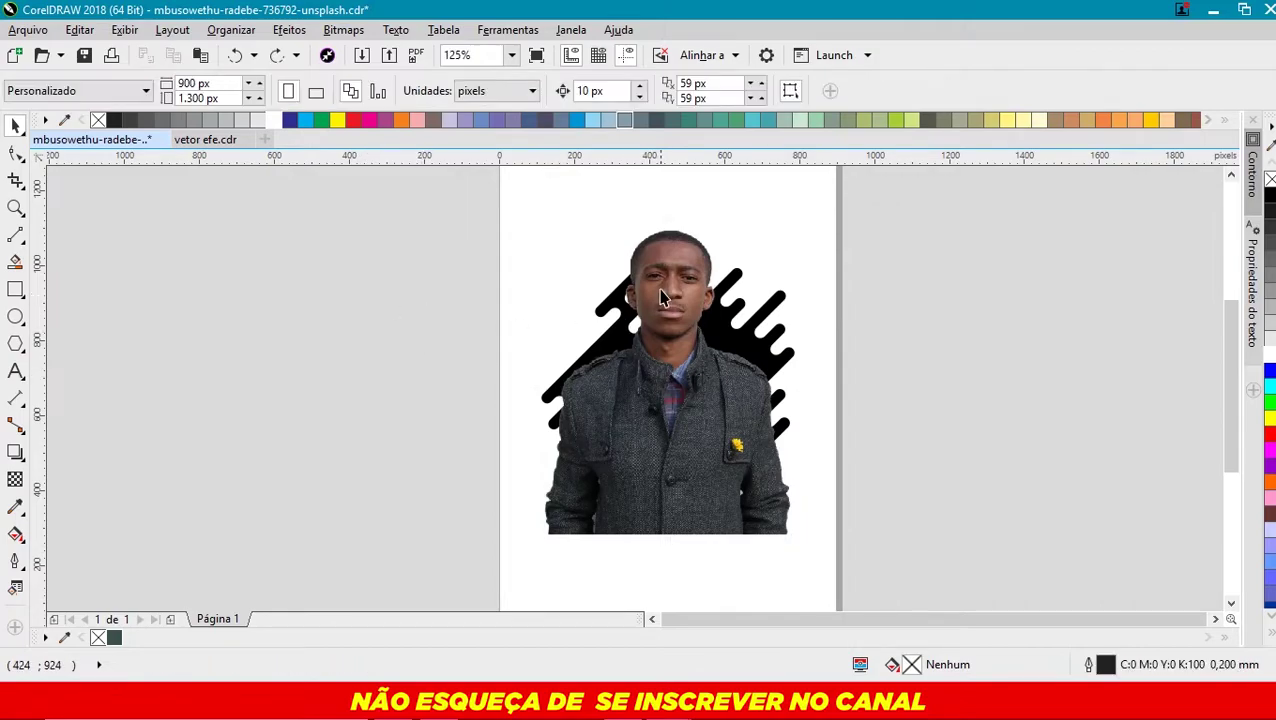
{"action": "left_click", "coordinate": [681, 255]}
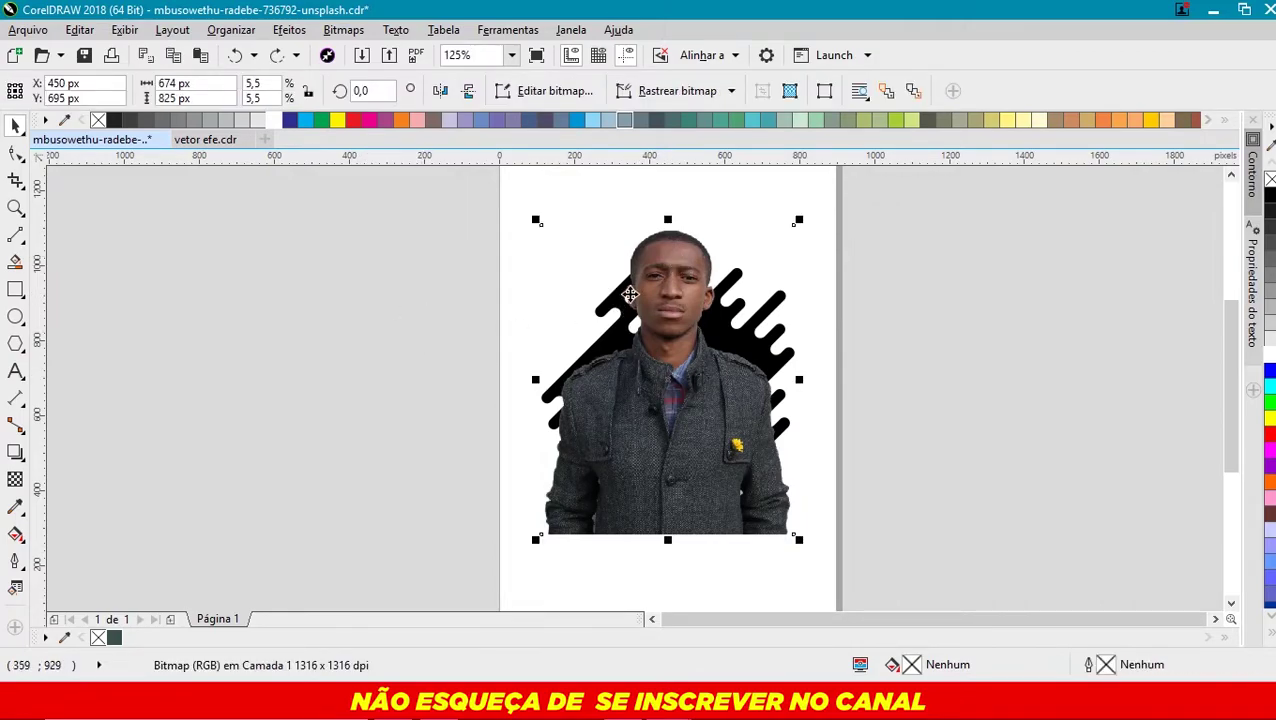
- Raise the portrait's bottom corner nodes with the Shape tool so its bottom edge slants
{"action": "left_click", "coordinate": [14, 155]}
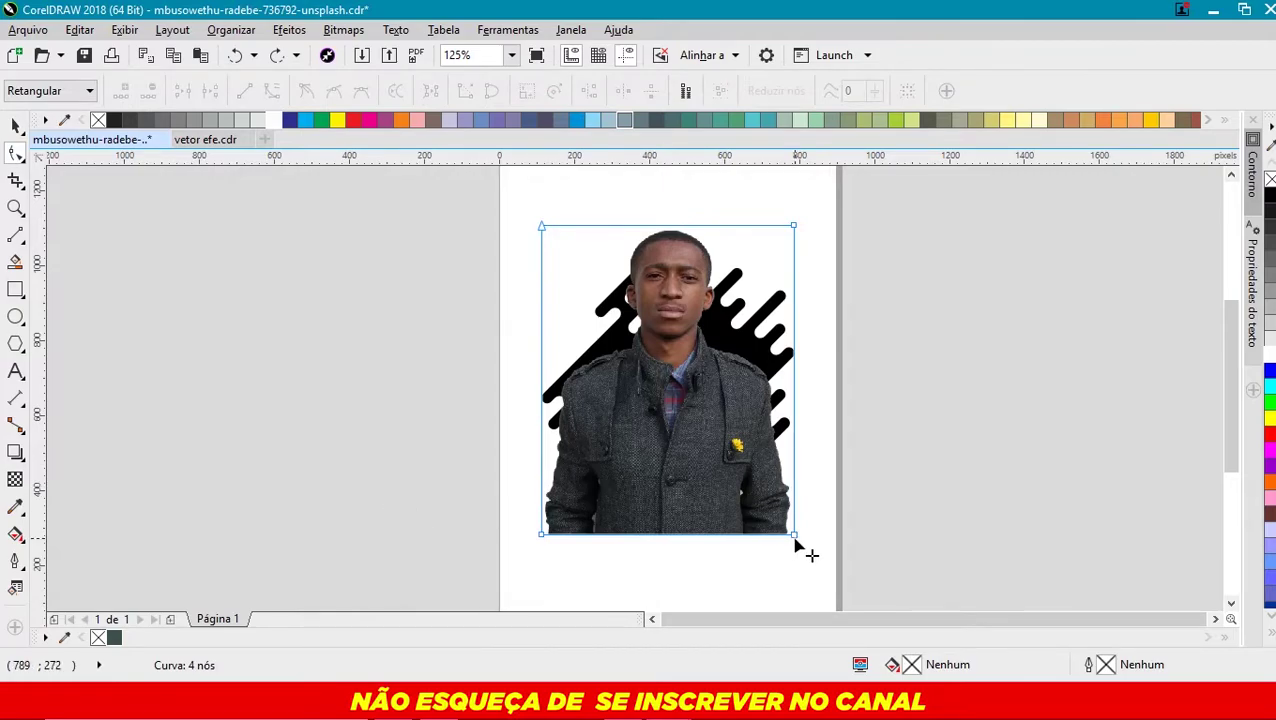
{"action": "left_click_drag", "start_coordinate": [794, 536], "coordinate": [775, 458]}
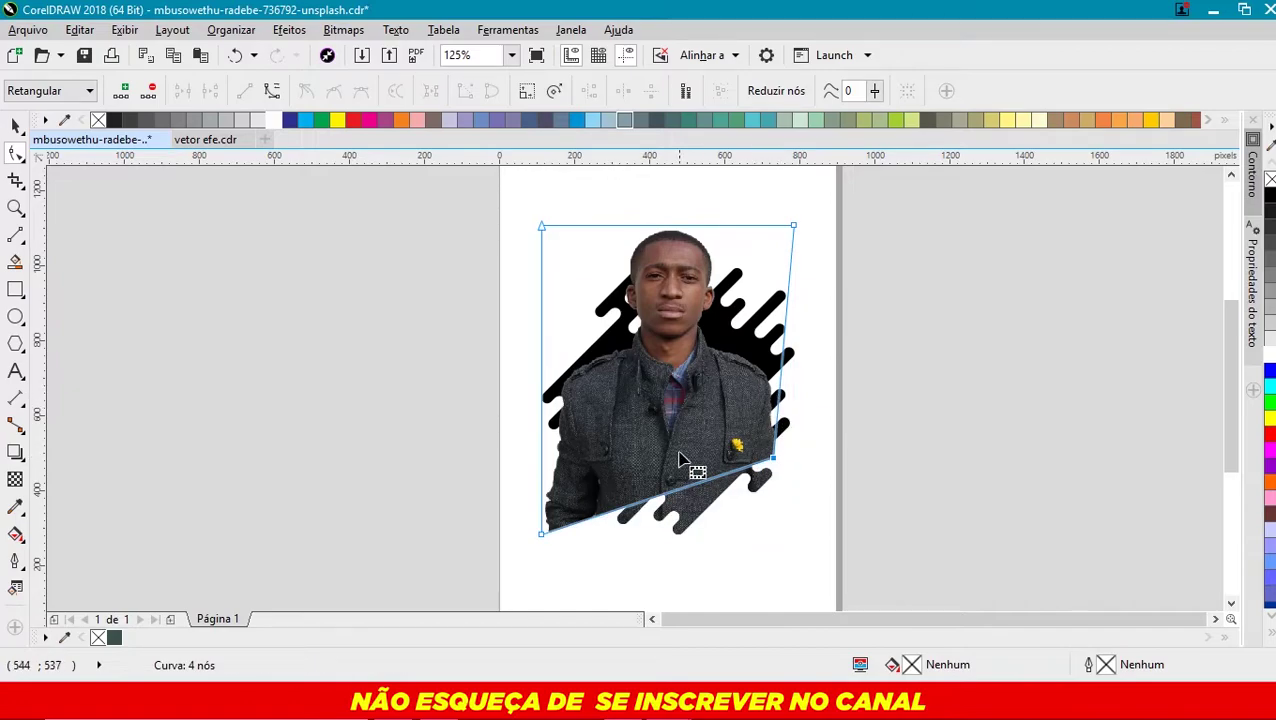
{"action": "left_click_drag", "start_coordinate": [543, 538], "coordinate": [596, 461]}
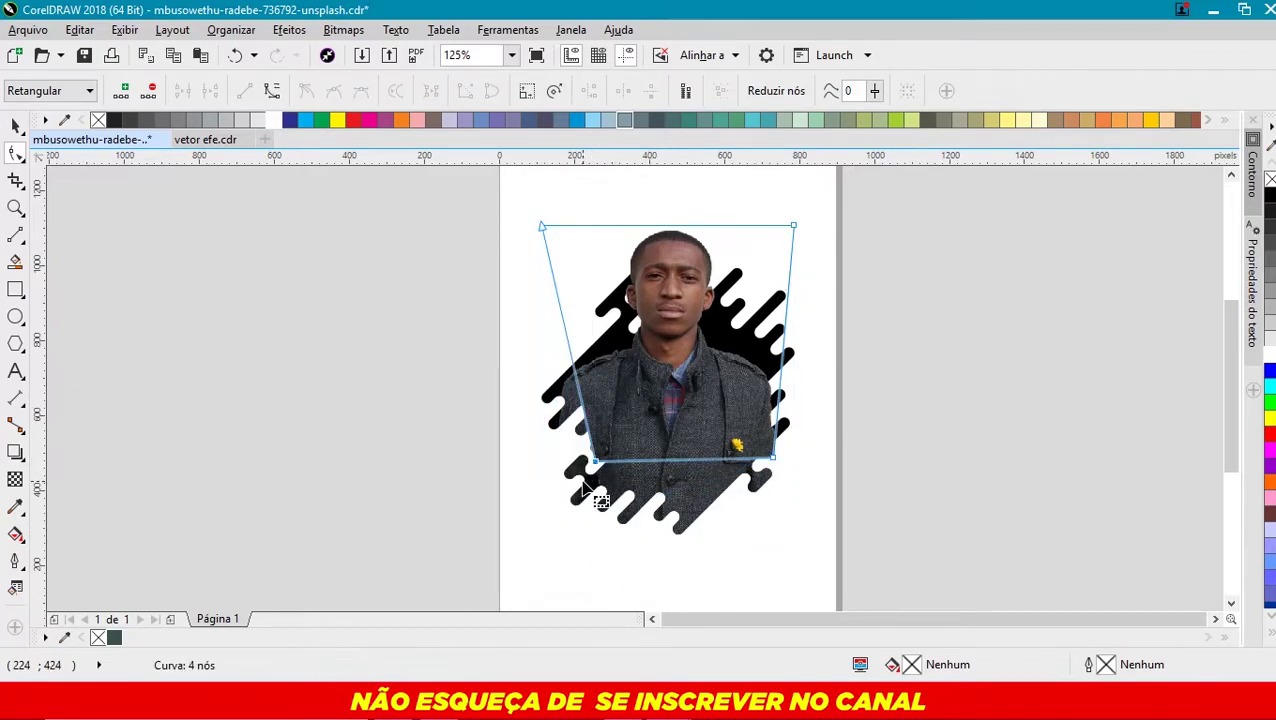
{"action": "scroll", "coordinate": [740, 398], "scroll_direction": "up", "scroll_amount": 2}
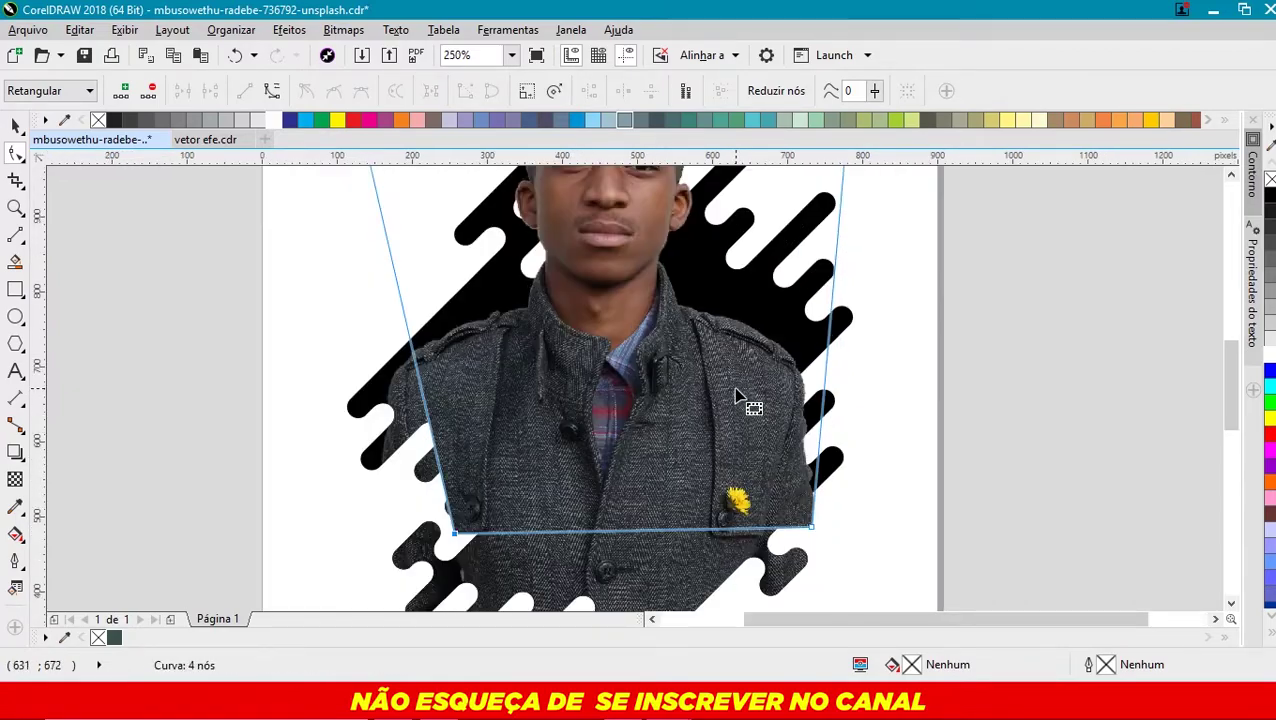
{"action": "left_click", "coordinate": [433, 425]}
{"action": "scroll", "coordinate": [433, 425], "scroll_direction": "down", "scroll_amount": 2}
{"action": "left_click", "coordinate": [457, 391]}
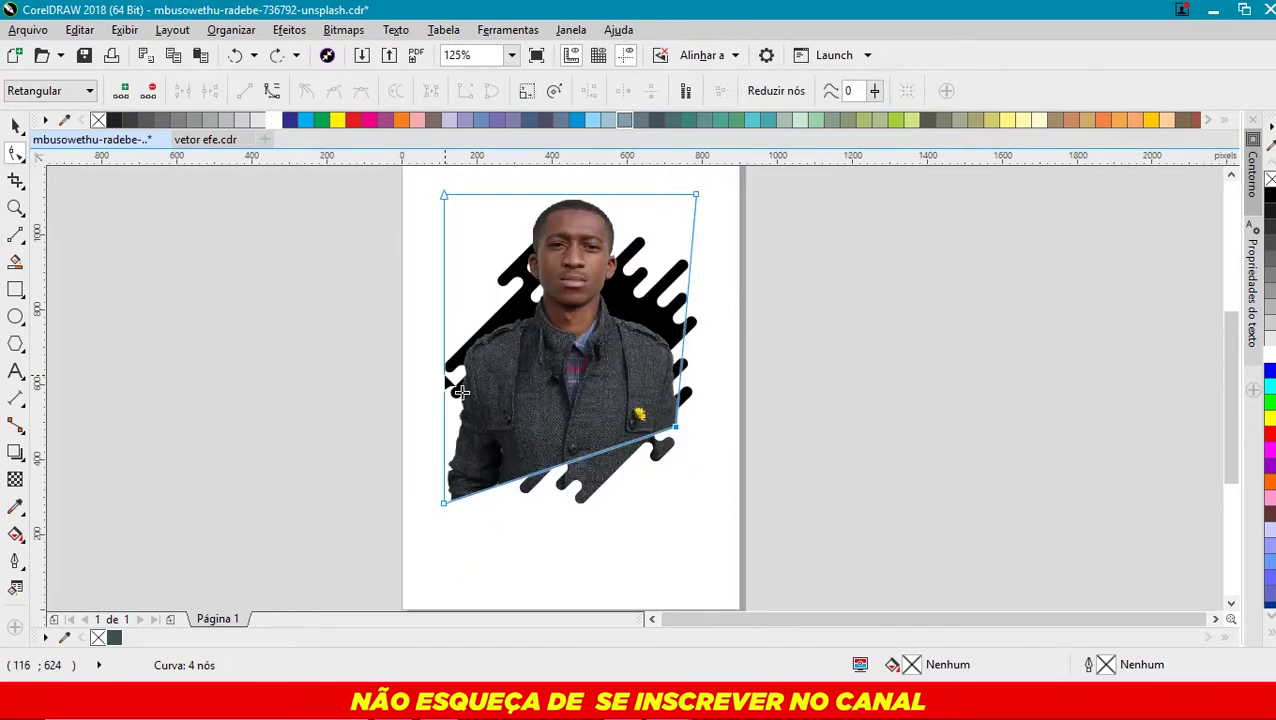
{"action": "left_click_drag", "start_coordinate": [446, 378], "coordinate": [444, 352]}
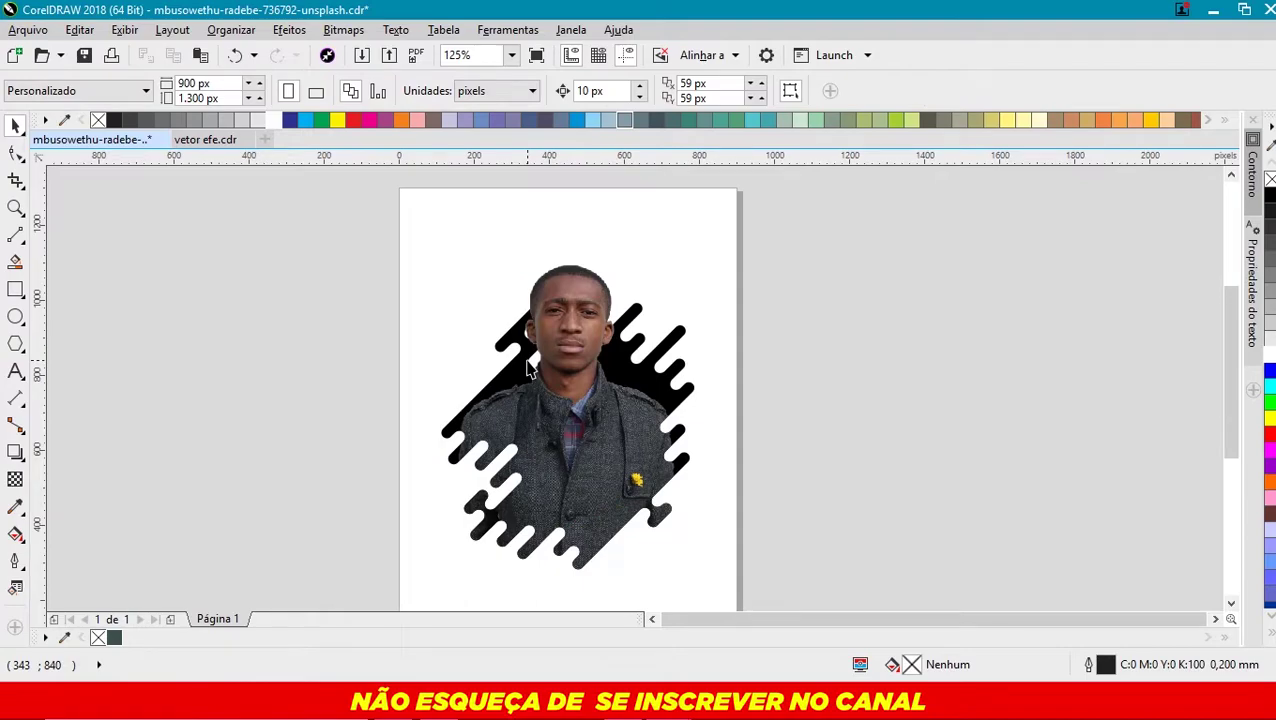
- Fill the black splash behind the portrait with the dark teal swatch
{"action": "scroll", "coordinate": [530, 370], "scroll_direction": "up", "scroll_amount": 2}
{"action": "scroll", "coordinate": [669, 326], "scroll_direction": "down", "scroll_amount": 1}
{"action": "scroll", "coordinate": [597, 305], "scroll_direction": "up", "scroll_amount": 1}
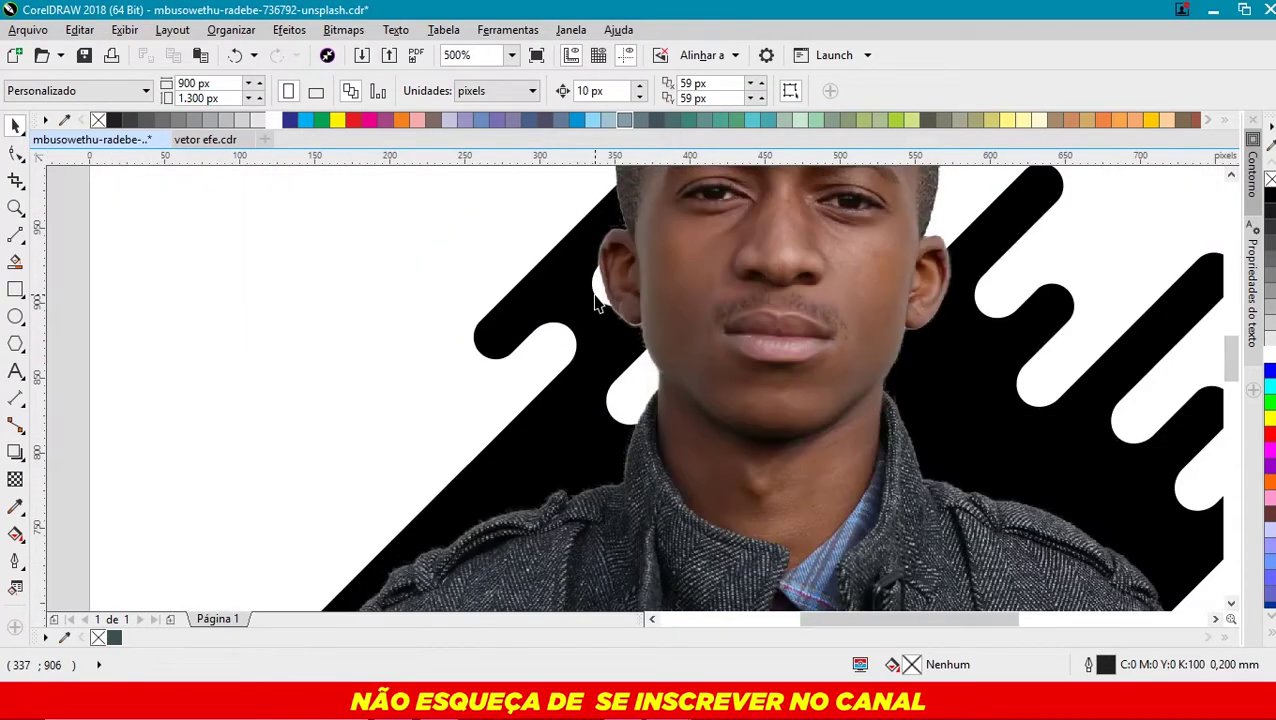
{"action": "scroll", "coordinate": [648, 345], "scroll_direction": "down", "scroll_amount": 1}
{"action": "scroll", "coordinate": [630, 365], "scroll_direction": "down", "scroll_amount": 1}
{"action": "scroll", "coordinate": [568, 300], "scroll_direction": "down", "scroll_amount": 1}
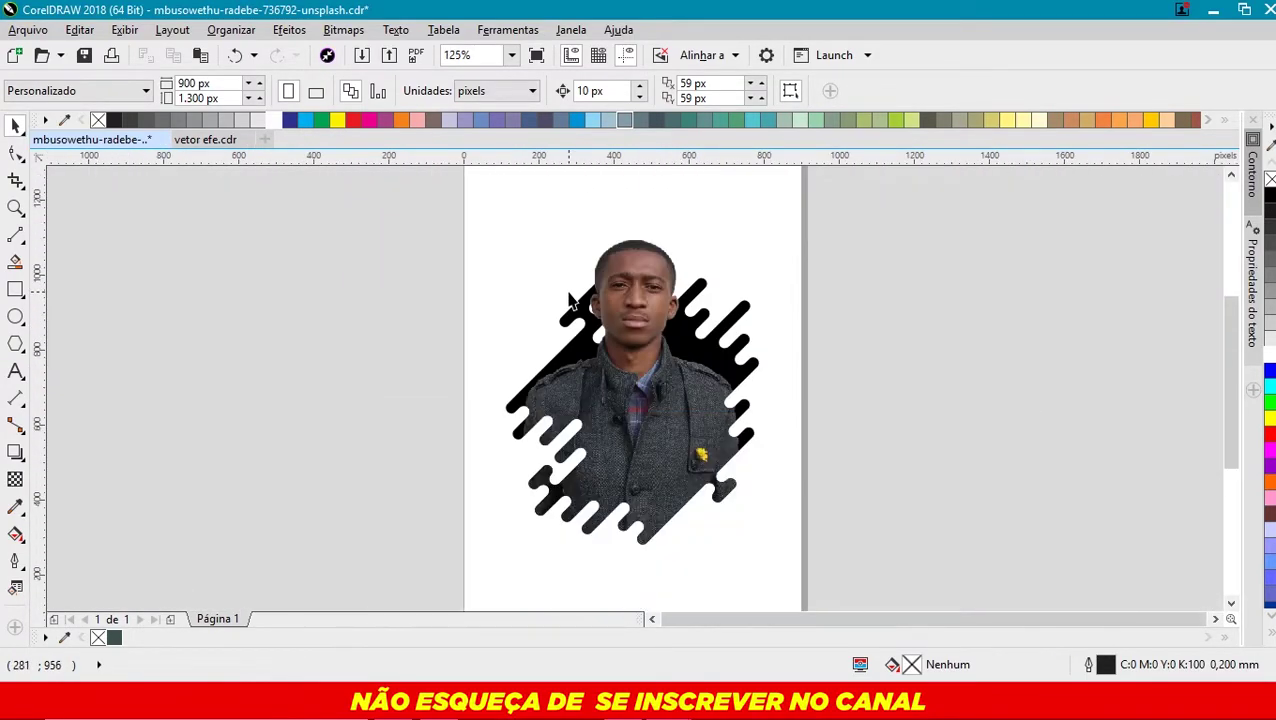
{"action": "left_click", "coordinate": [628, 330]}
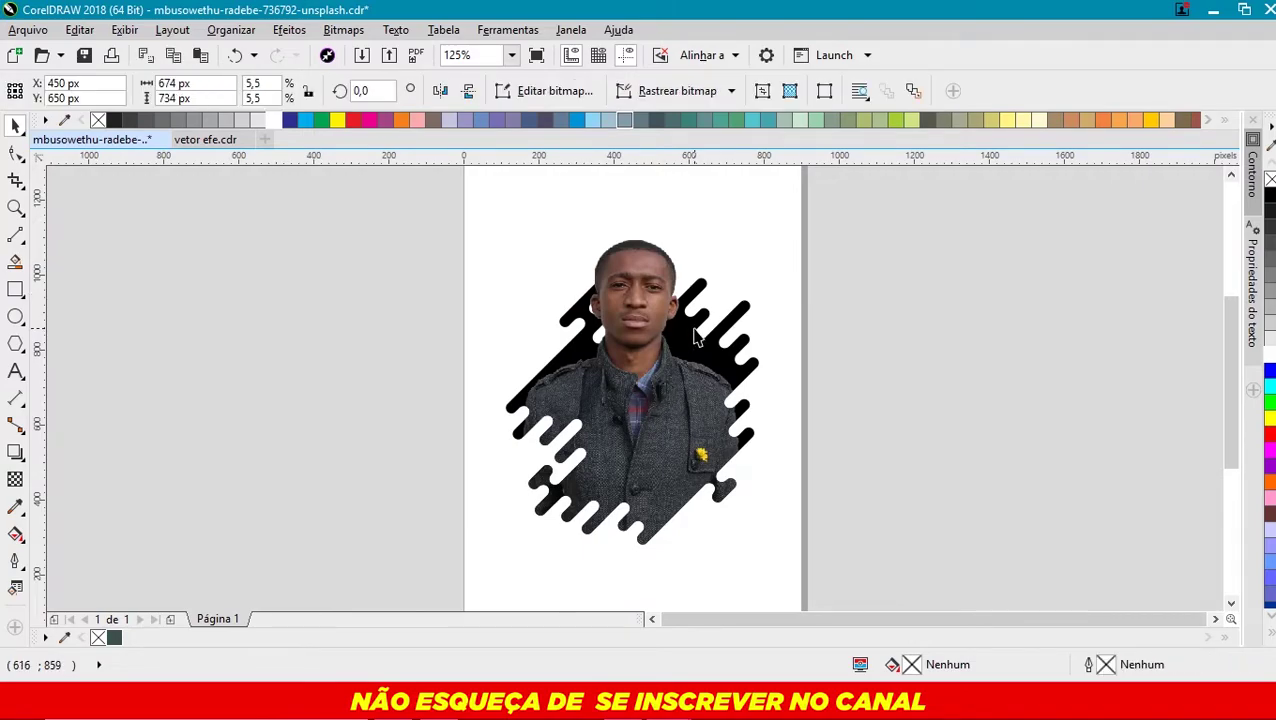
{"action": "left_click", "coordinate": [377, 416]}
{"action": "left_click", "coordinate": [645, 490]}
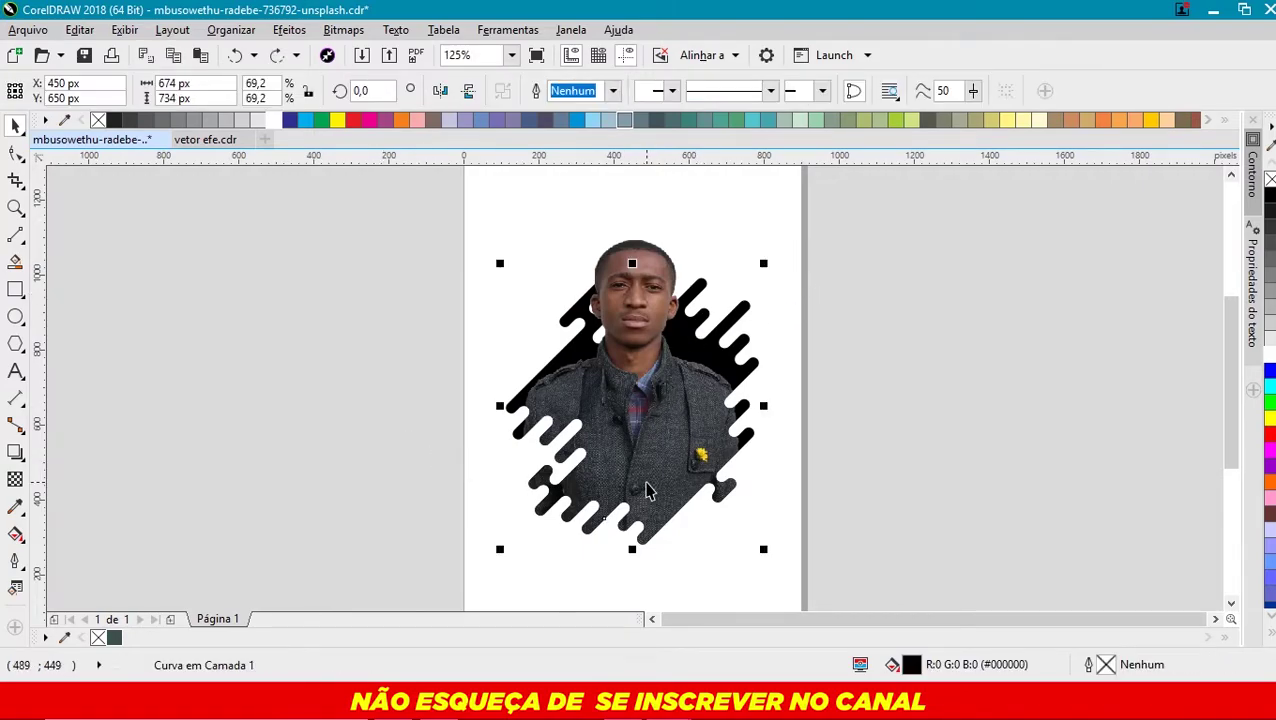
{"action": "left_click", "coordinate": [116, 640]}
{"action": "left_click", "coordinate": [241, 357]}
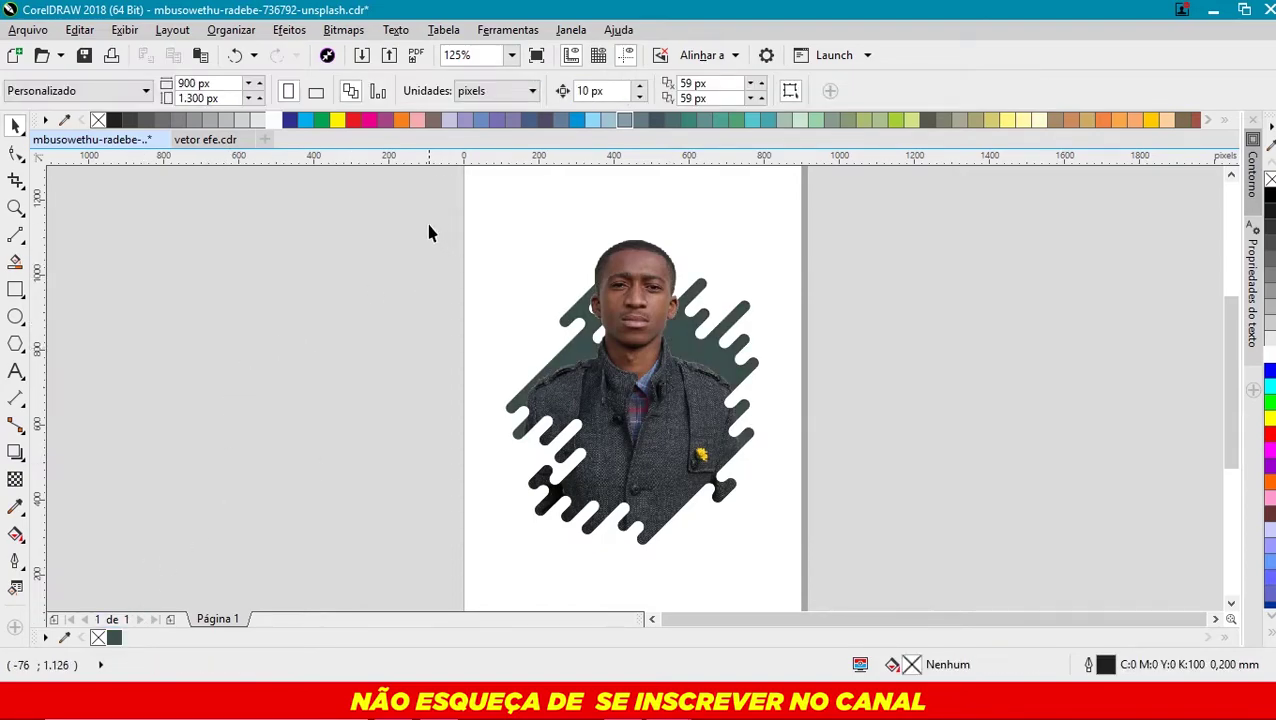
- Scale the three artwork objects to about 93% and move them about 20 px down
{"action": "left_click_drag", "start_coordinate": [409, 197], "coordinate": [866, 582]}
{"action": "left_click", "coordinate": [886, 436]}
{"action": "key", "text": "shift+F4"}
{"action": "left_click", "coordinate": [712, 340]}
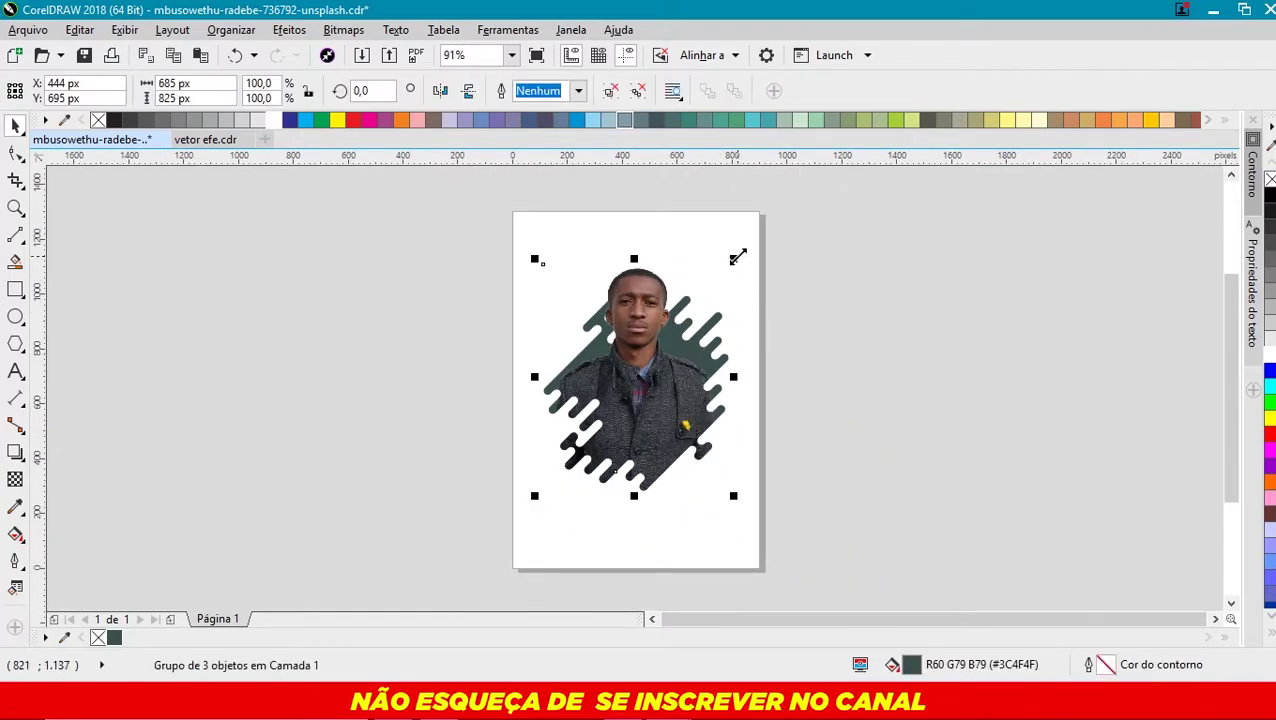
{"action": "left_click_drag", "start_coordinate": [737, 254], "coordinate": [731, 258]}
{"action": "left_click", "coordinate": [810, 295]}
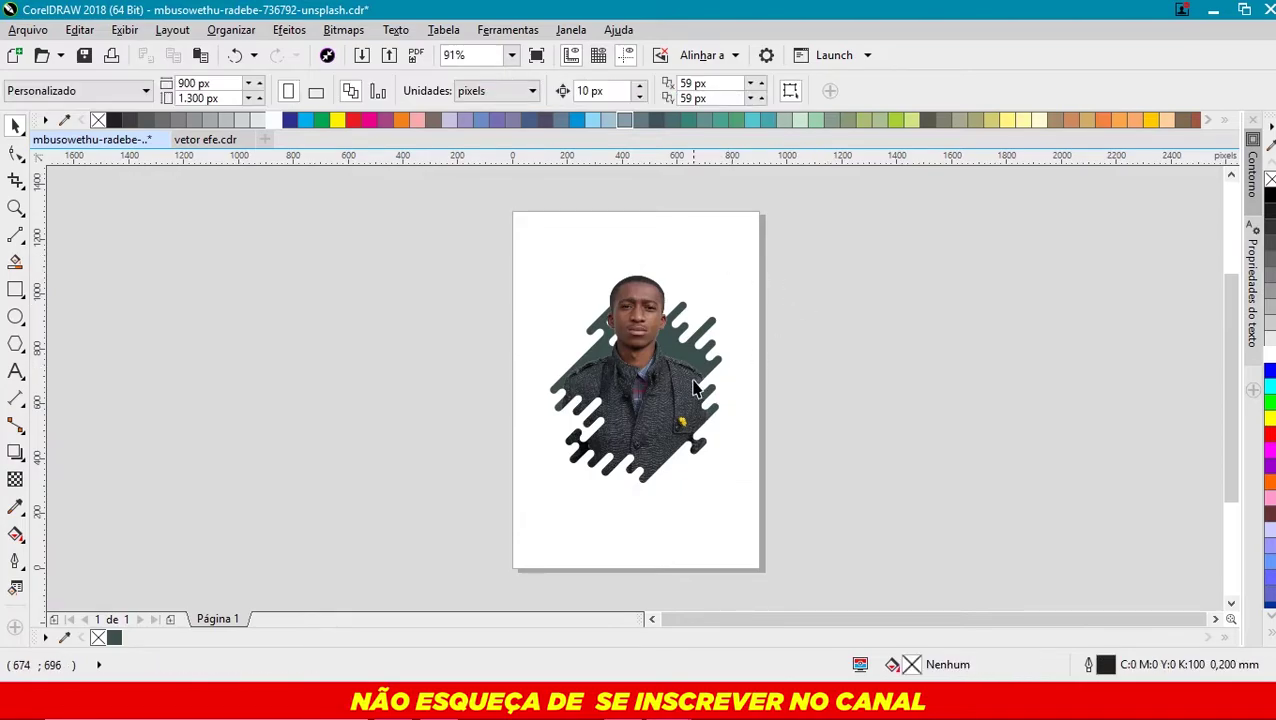
{"action": "left_click_drag", "start_coordinate": [665, 377], "coordinate": [663, 397]}
{"action": "left_click", "coordinate": [932, 329]}
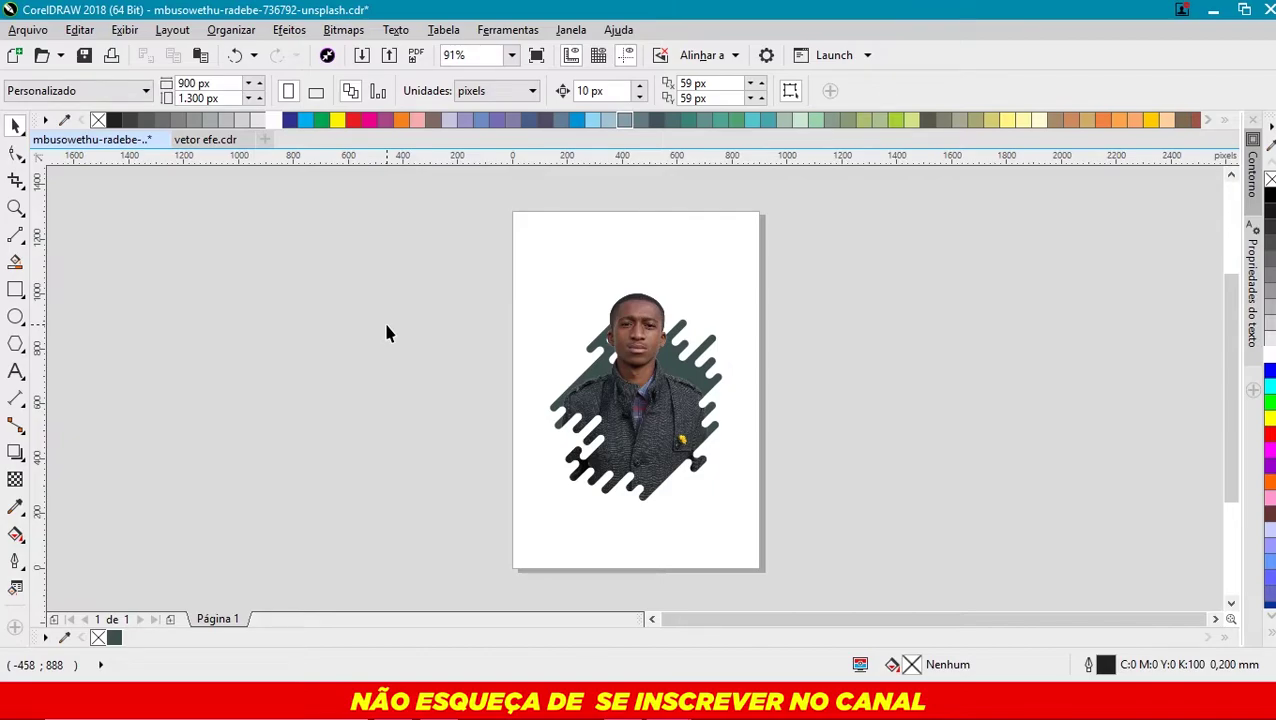
- Paste the dotted pattern beside the page and rotate it a quarter turn
{"action": "key", "text": "ctrl+v"}
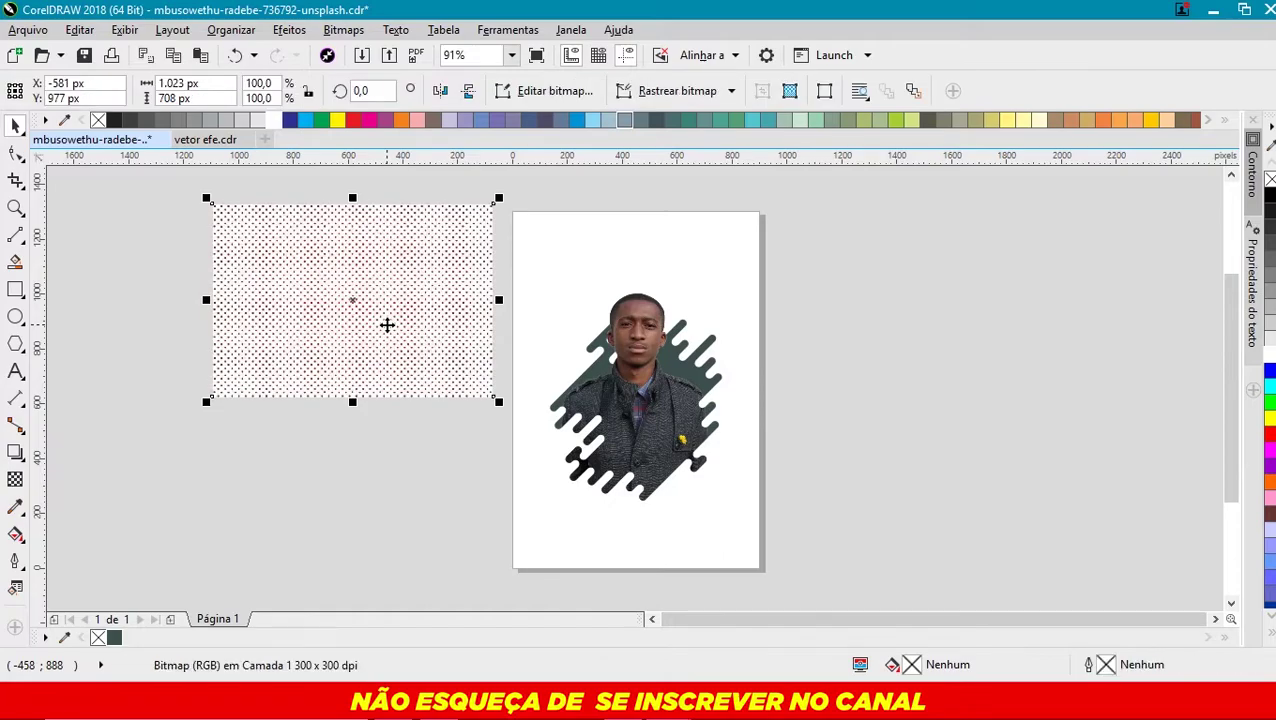
{"action": "scroll", "coordinate": [265, 287], "scroll_direction": "up", "scroll_amount": 2}
{"action": "scroll", "coordinate": [280, 292], "scroll_direction": "up", "scroll_amount": 1}
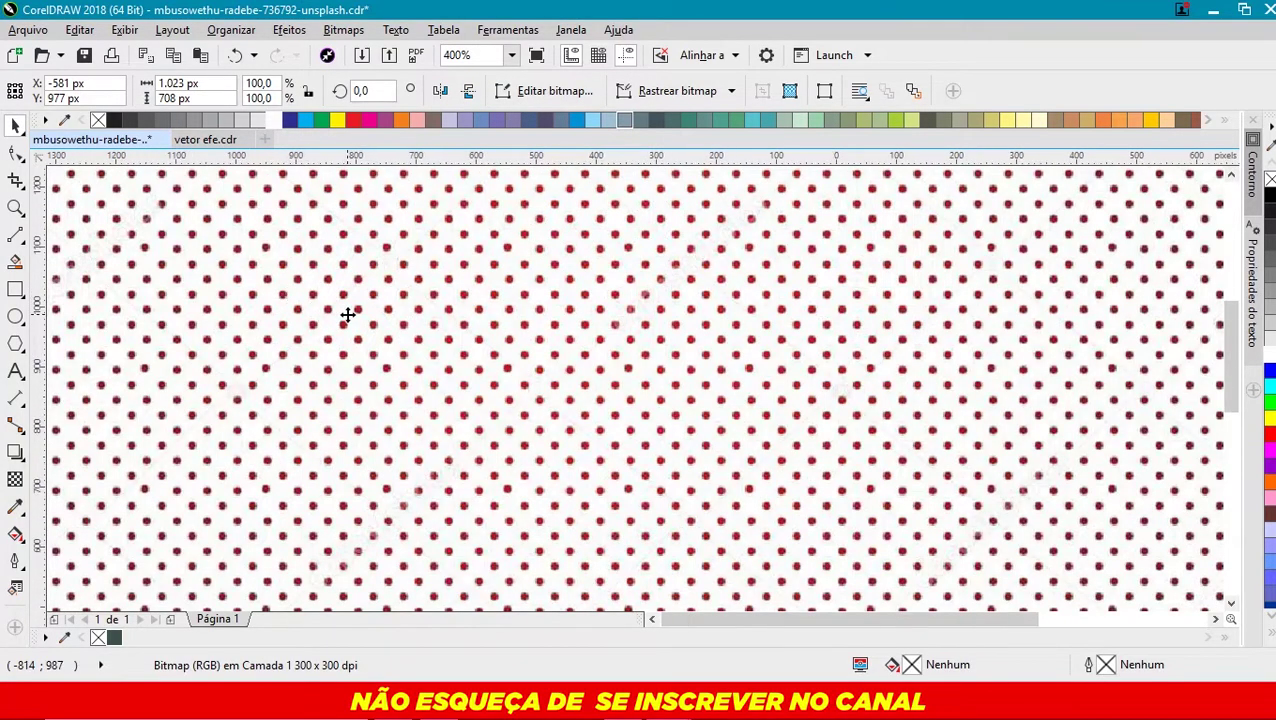
{"action": "scroll", "coordinate": [345, 315], "scroll_direction": "down", "scroll_amount": 1}
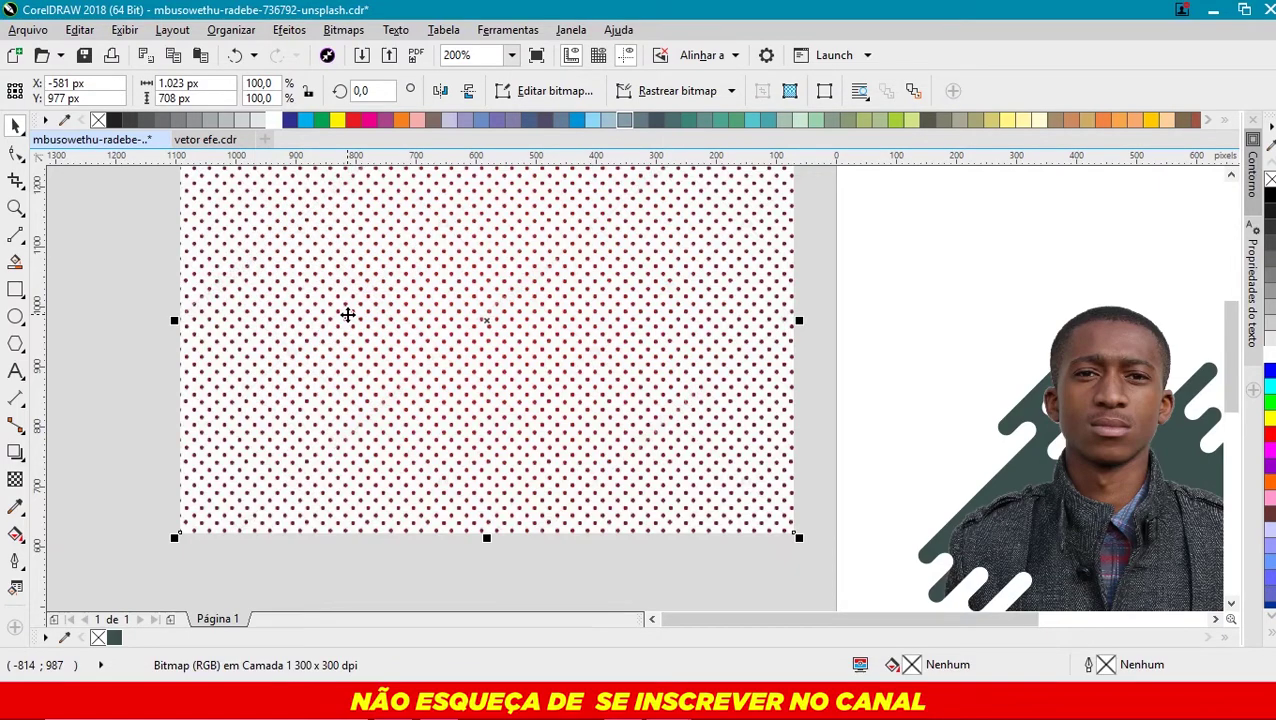
{"action": "scroll", "coordinate": [349, 316], "scroll_direction": "down", "scroll_amount": 1}
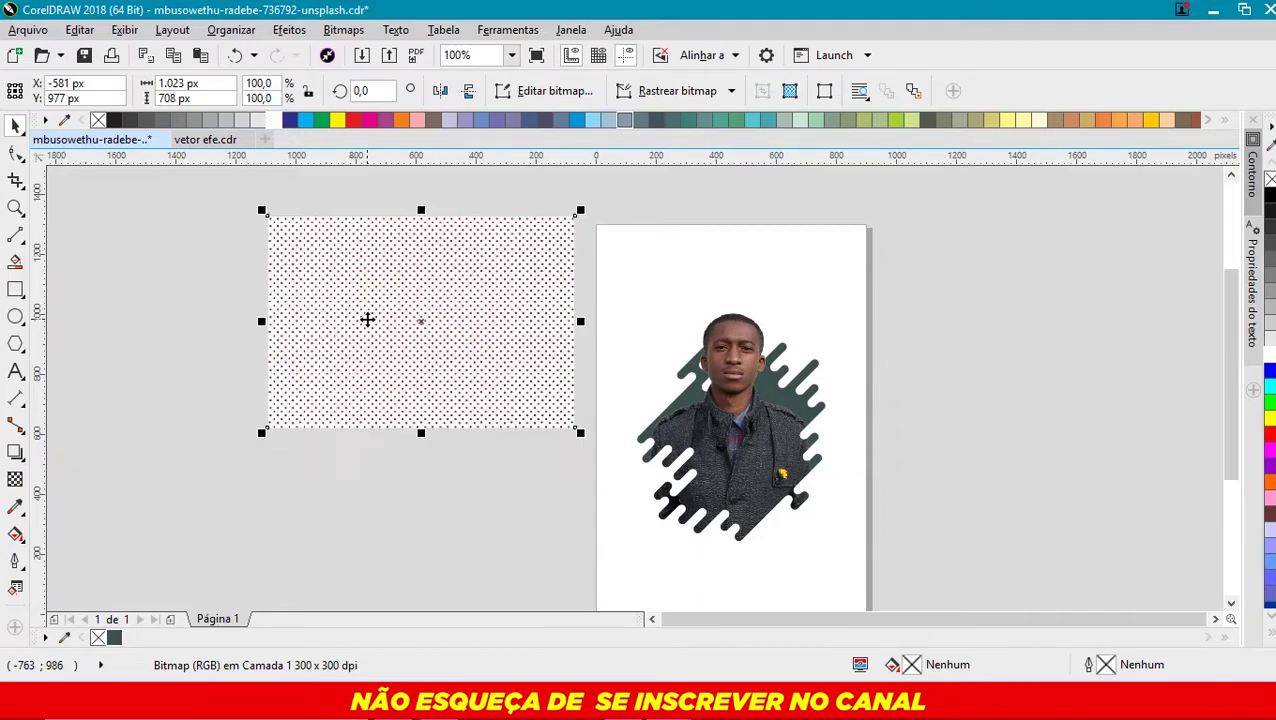
{"action": "left_click_drag", "start_coordinate": [427, 296], "coordinate": [405, 326]}
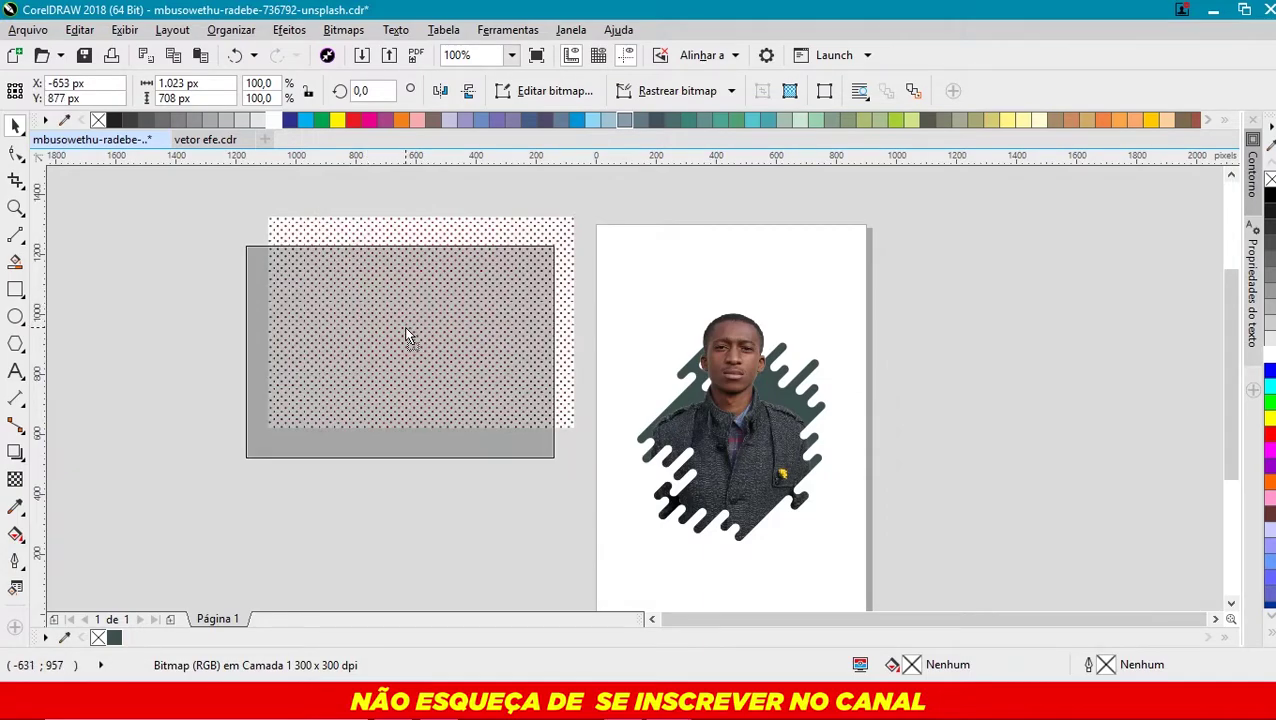
{"action": "scroll", "coordinate": [399, 236], "scroll_direction": "down", "scroll_amount": 1}
{"action": "left_click", "coordinate": [421, 273]}
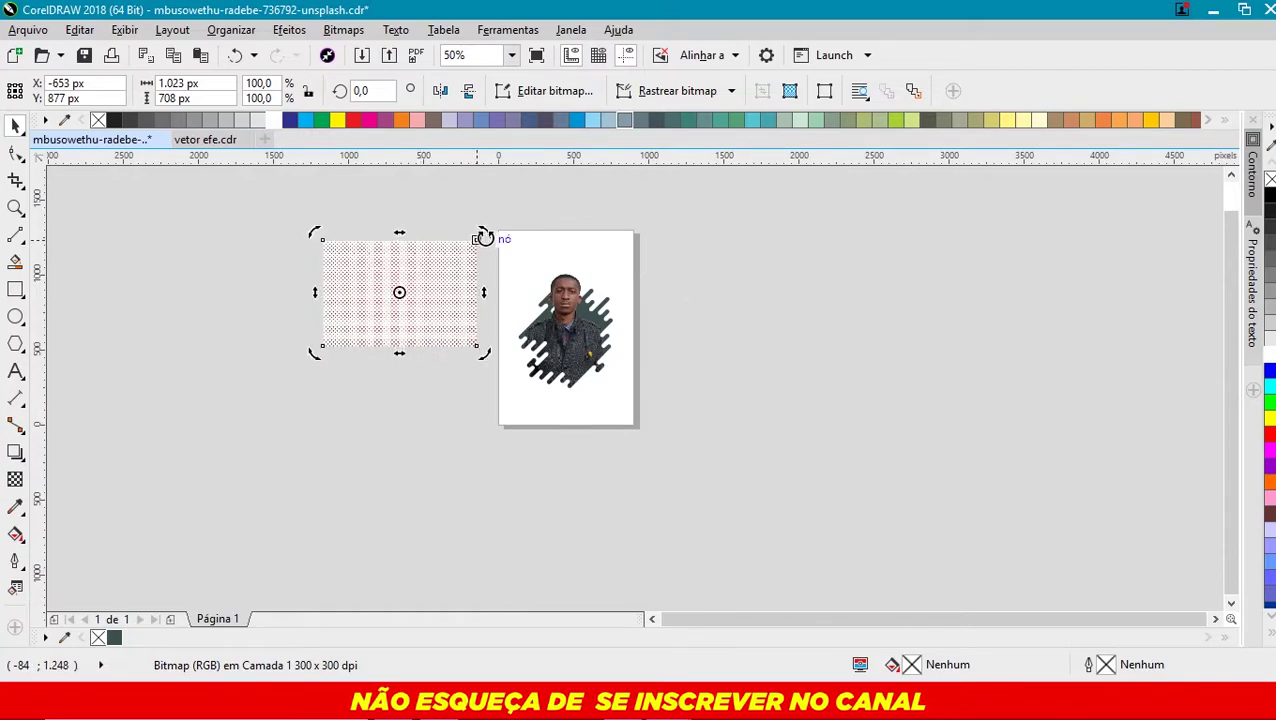
{"action": "left_click_drag", "start_coordinate": [484, 236], "coordinate": [433, 349]}
- Centre the dotted bitmap on the page and enlarge it to cover the page
{"action": "left_click", "coordinate": [392, 436]}
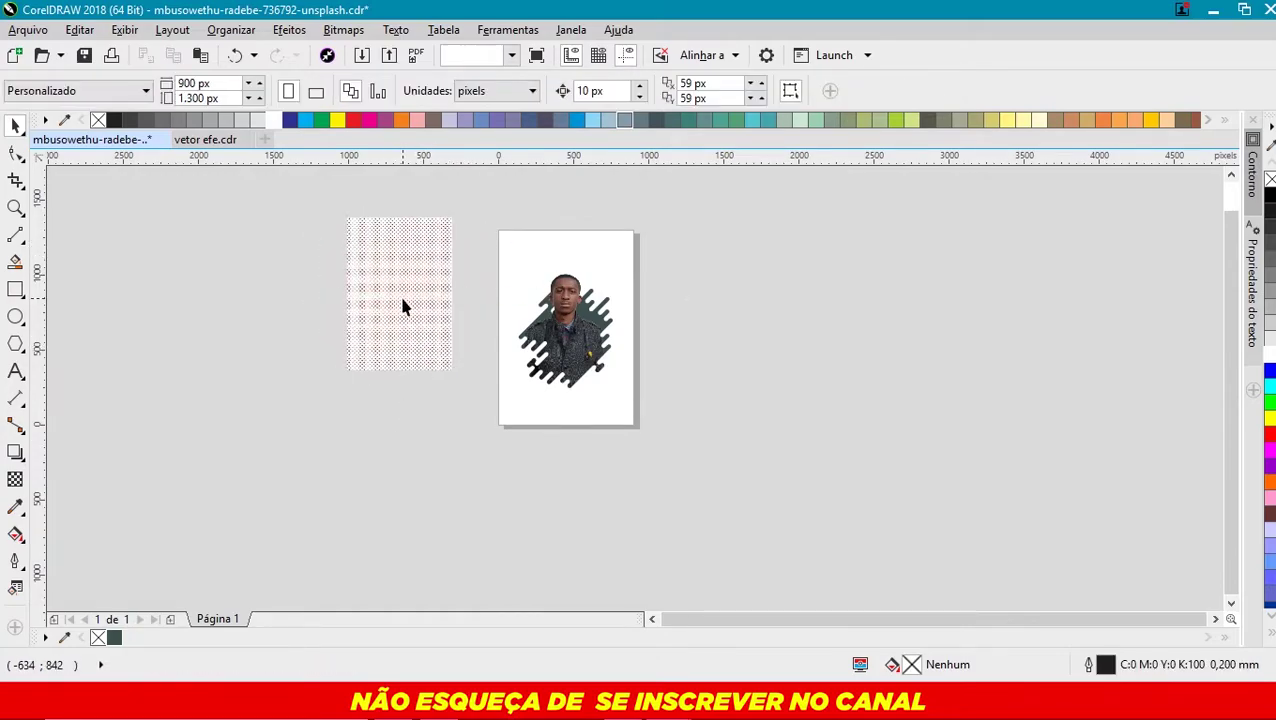
{"action": "left_click", "coordinate": [402, 294]}
{"action": "key", "text": "p"}
{"action": "left_click_drag", "start_coordinate": [624, 243], "coordinate": [660, 218]}
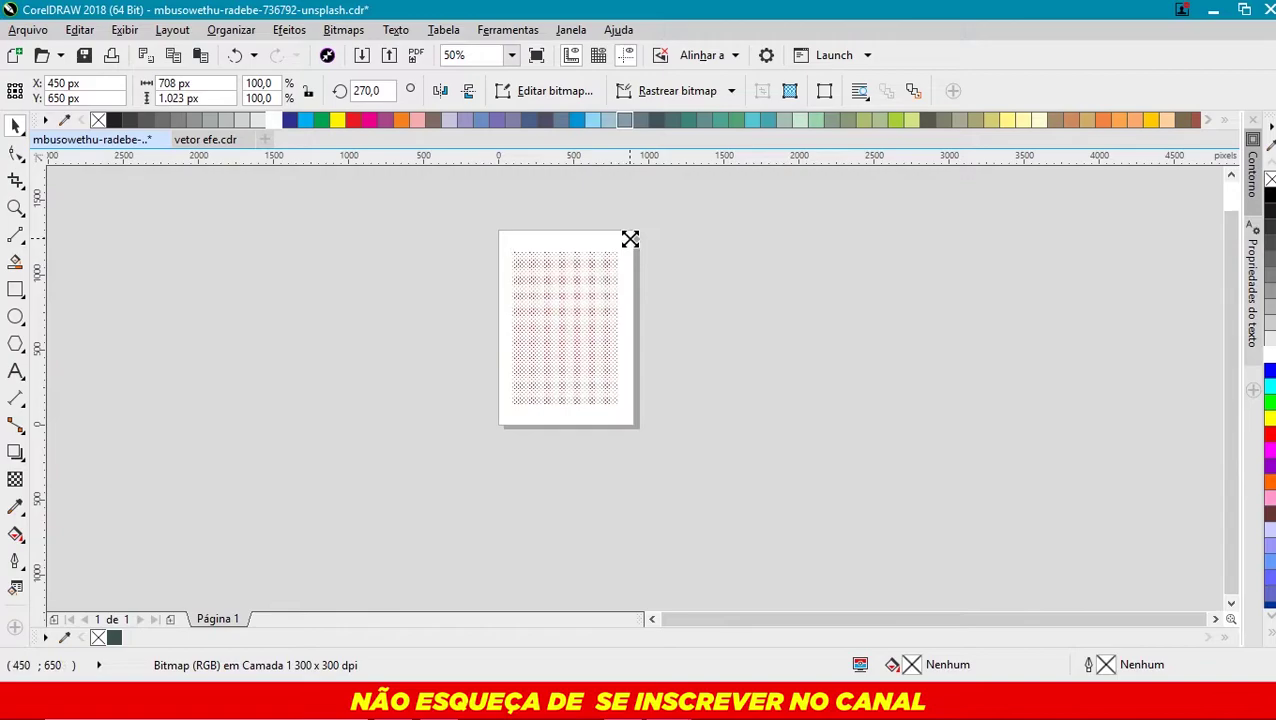
{"action": "left_click", "coordinate": [564, 254]}
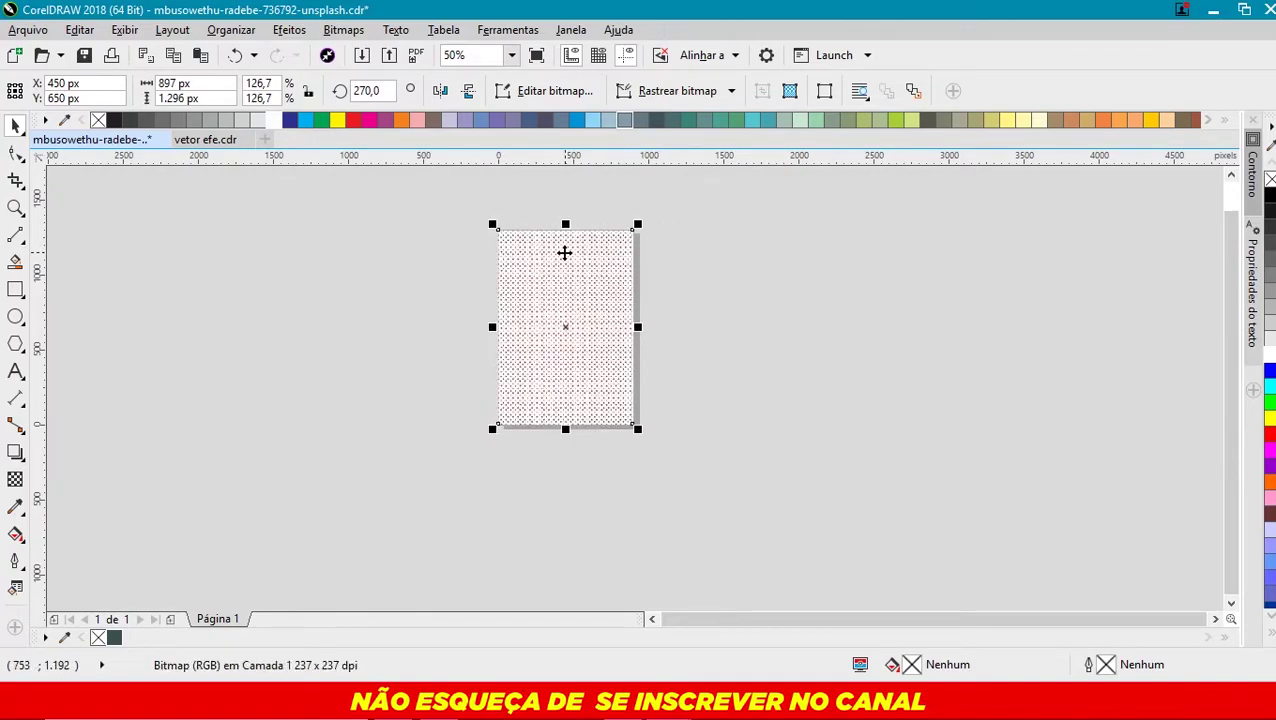
{"action": "scroll", "coordinate": [564, 254], "scroll_direction": "up", "scroll_amount": 2}
{"action": "scroll", "coordinate": [623, 336], "scroll_direction": "down", "scroll_amount": 1}
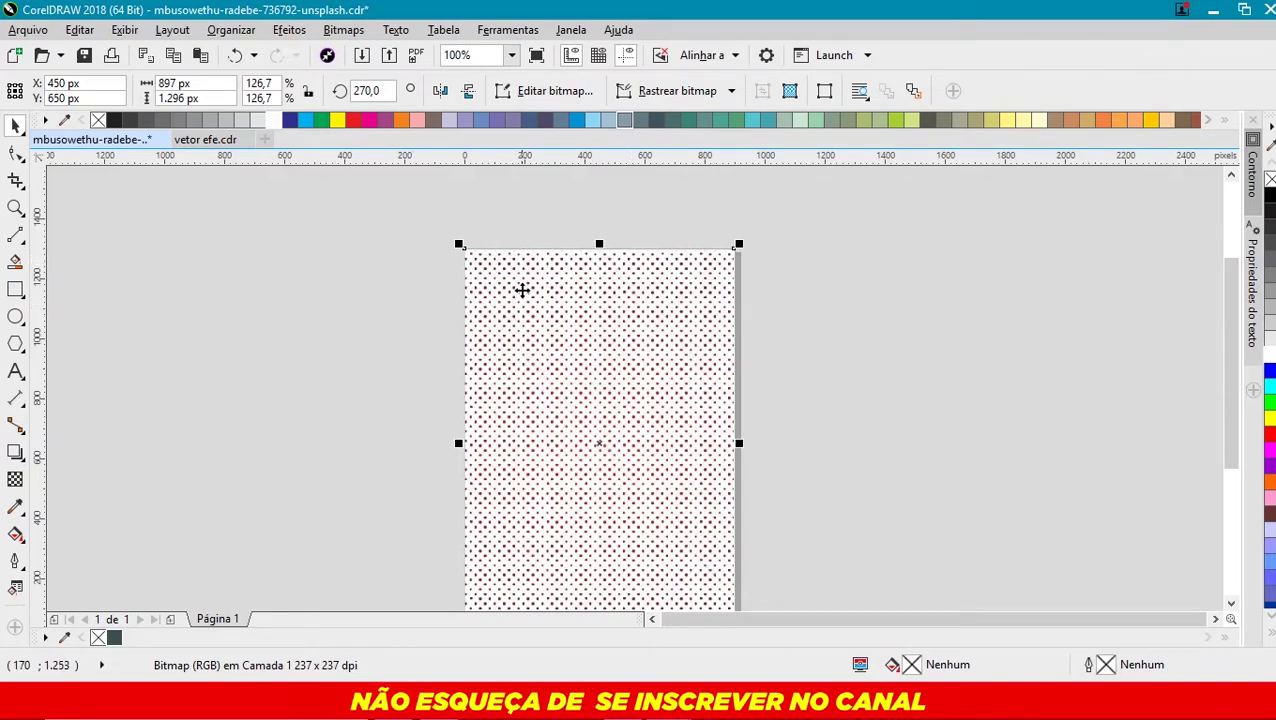
{"action": "left_click_drag", "start_coordinate": [521, 287], "coordinate": [634, 311]}
- Resize the dotted bitmap to 900 × 1300 px and centre it on the page
{"action": "double_click", "coordinate": [175, 83]}
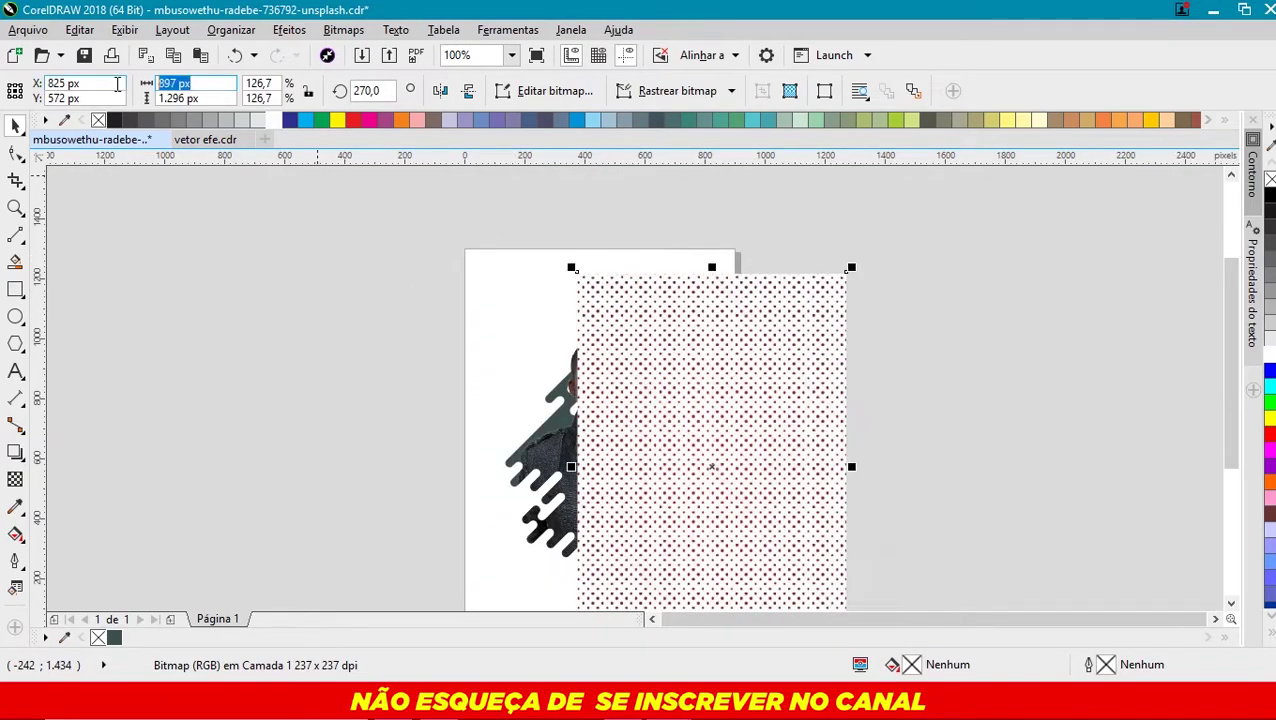
{"action": "type", "text": "900"}
{"action": "key", "text": "Tab"}
{"action": "type", "text": "1"}
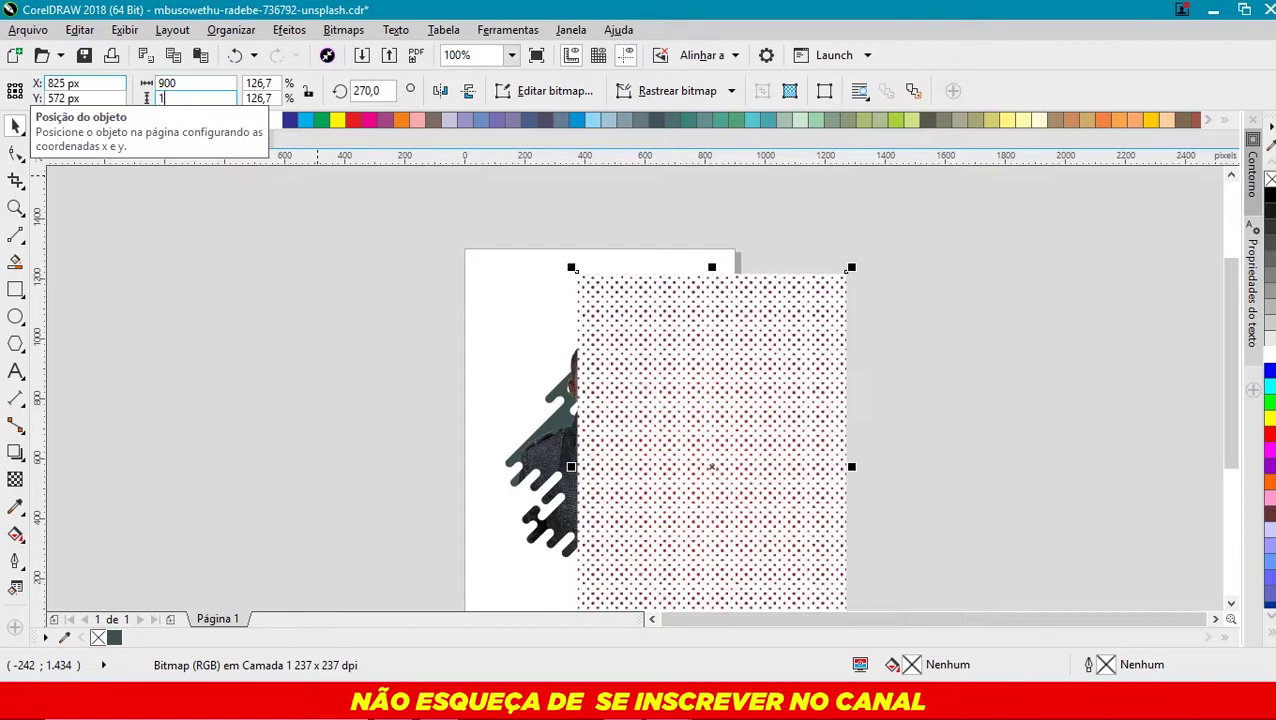
{"action": "key", "text": "Return"}
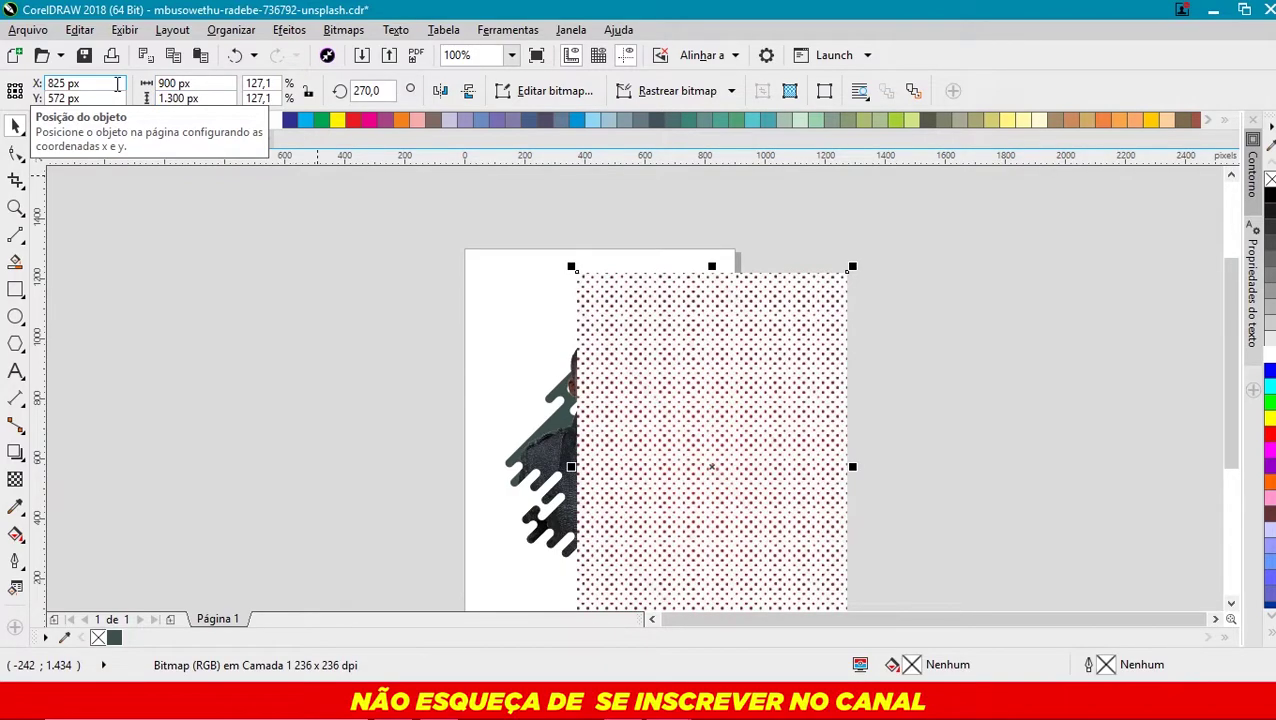
{"action": "key", "text": "p"}
- Send the dotted bitmap behind the portrait and move the portrait splash group right of the page
{"action": "left_click", "coordinate": [336, 337]}
{"action": "left_click", "coordinate": [515, 323]}
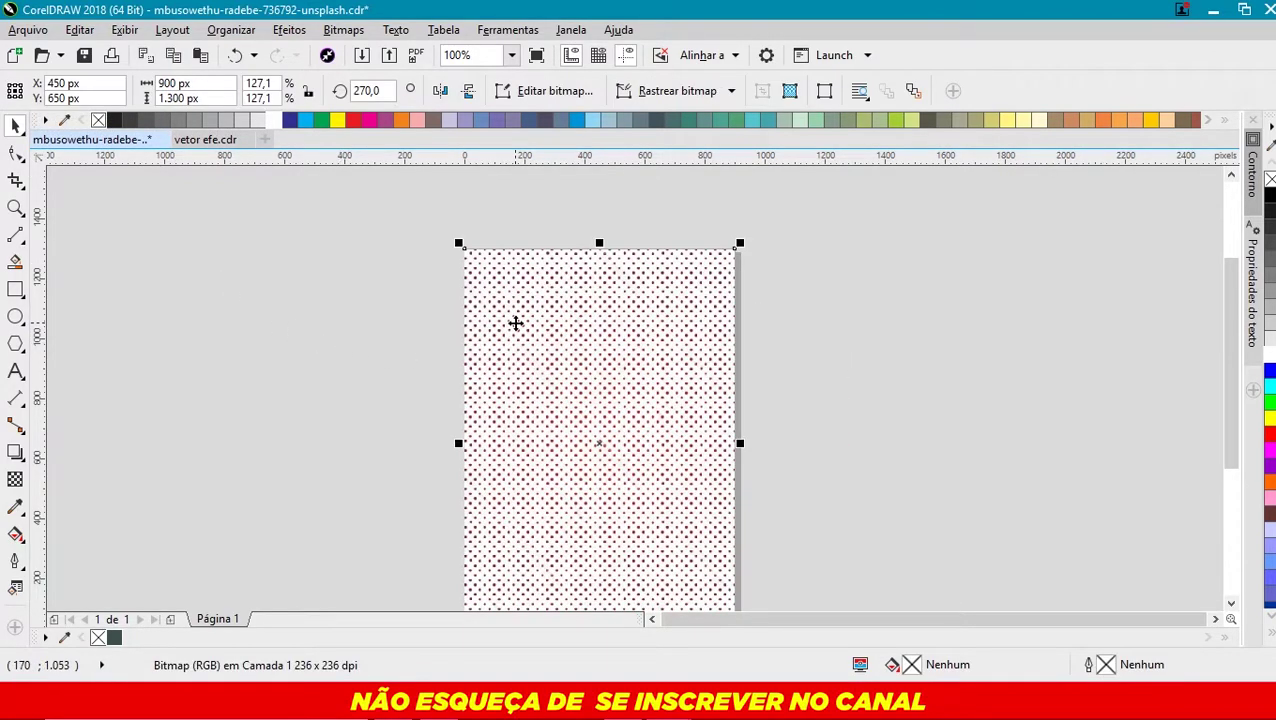
{"action": "key", "text": "shift+Page_Down"}
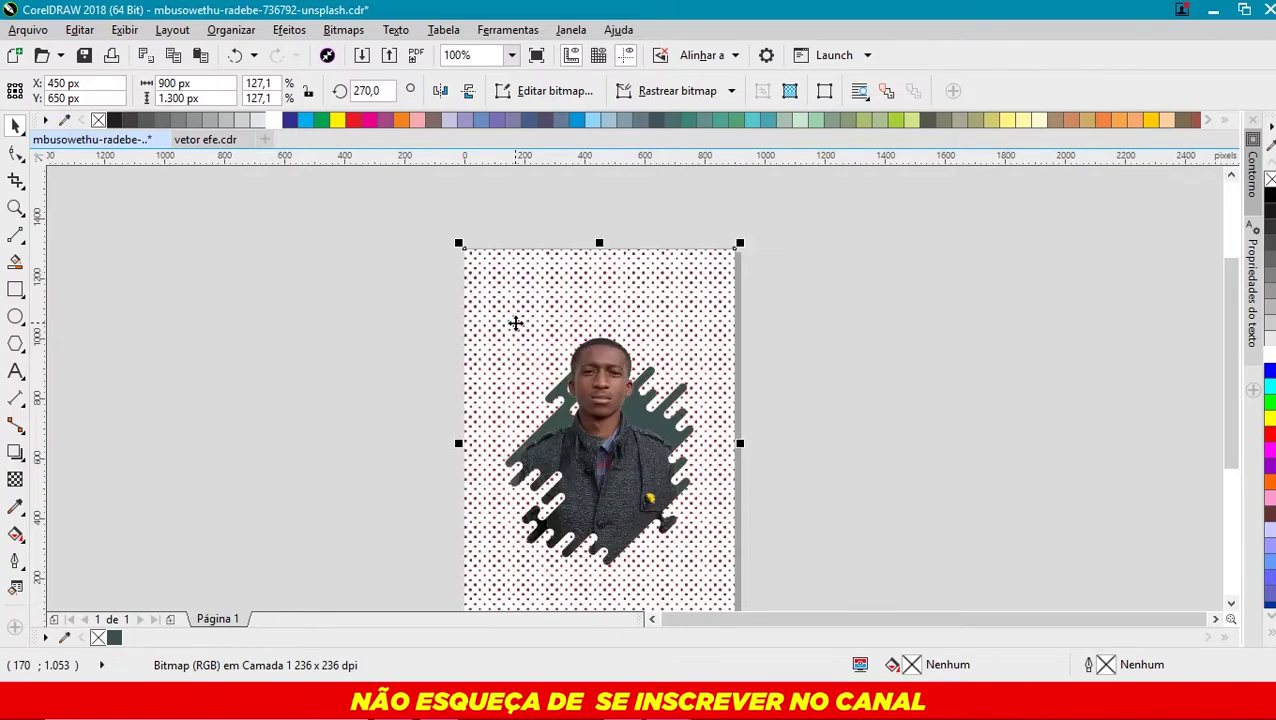
{"action": "left_click", "coordinate": [418, 385]}
{"action": "left_click_drag", "start_coordinate": [590, 415], "coordinate": [922, 390]}
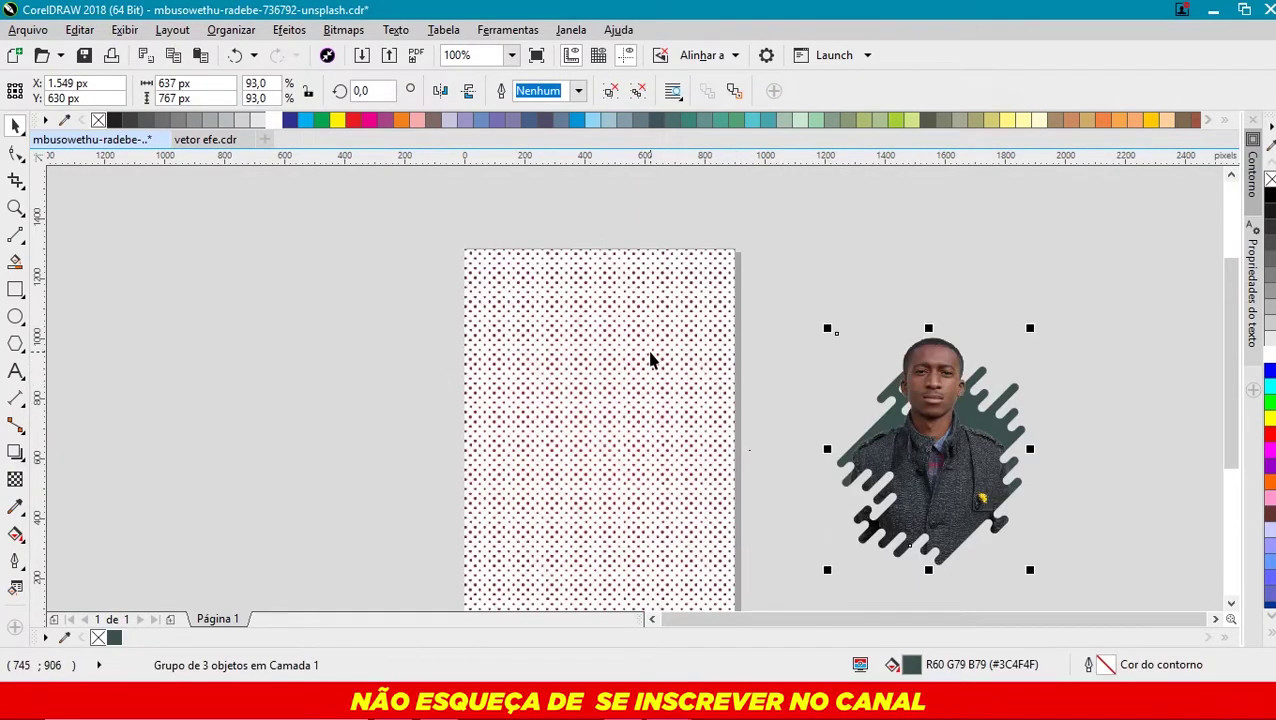
- Create a page-sized 900 × 1300 px rectangle filled dark teal #3C4F4F with no outline
{"action": "left_click", "coordinate": [230, 436]}
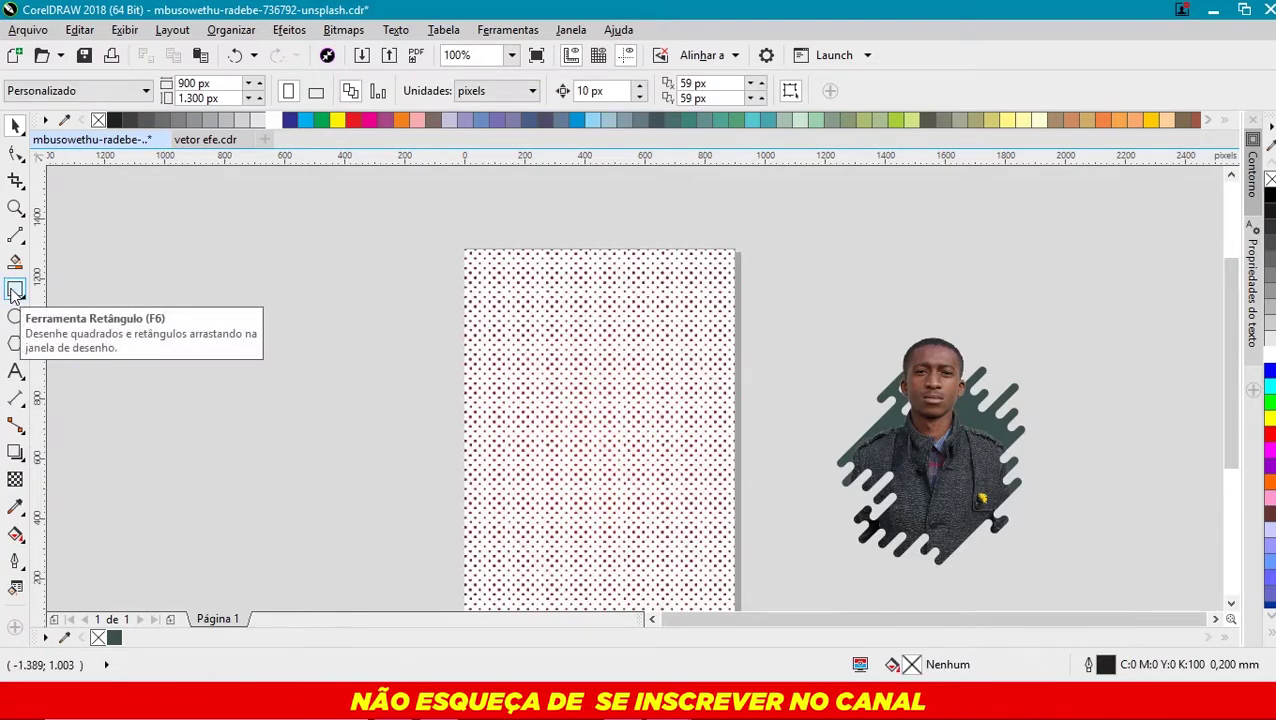
{"action": "double_click", "coordinate": [14, 290]}
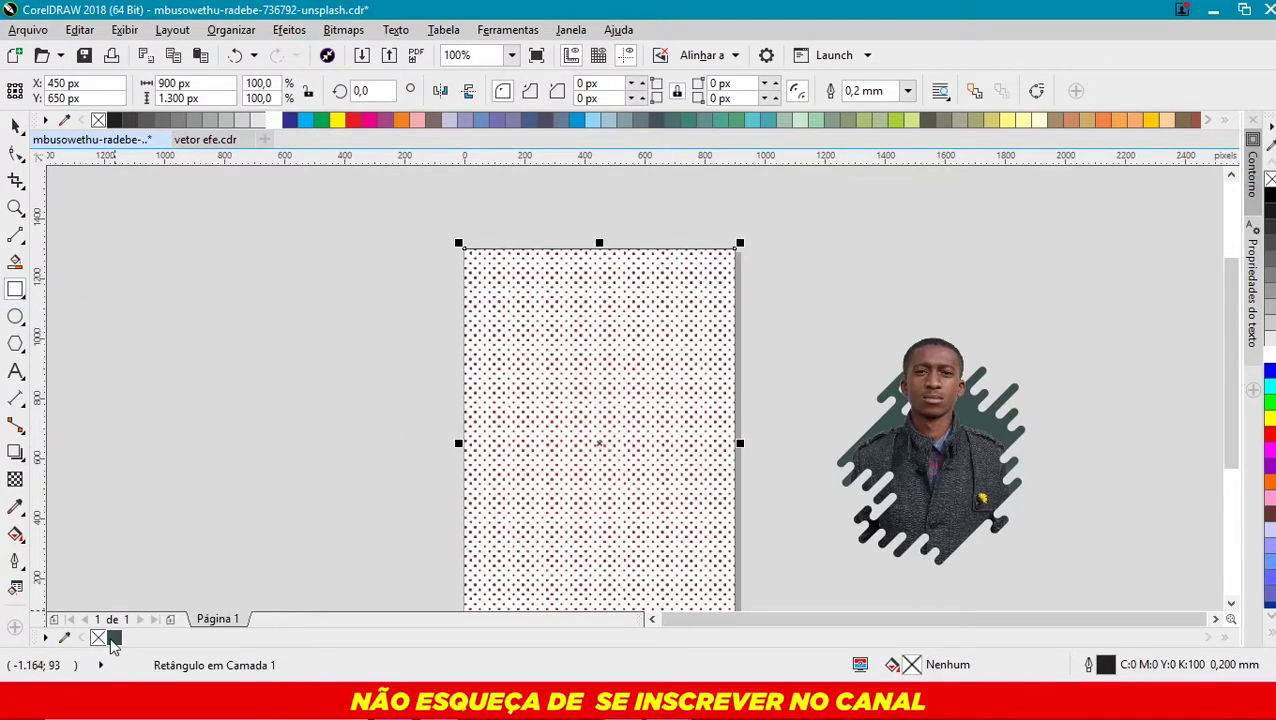
{"action": "left_click", "coordinate": [114, 637]}
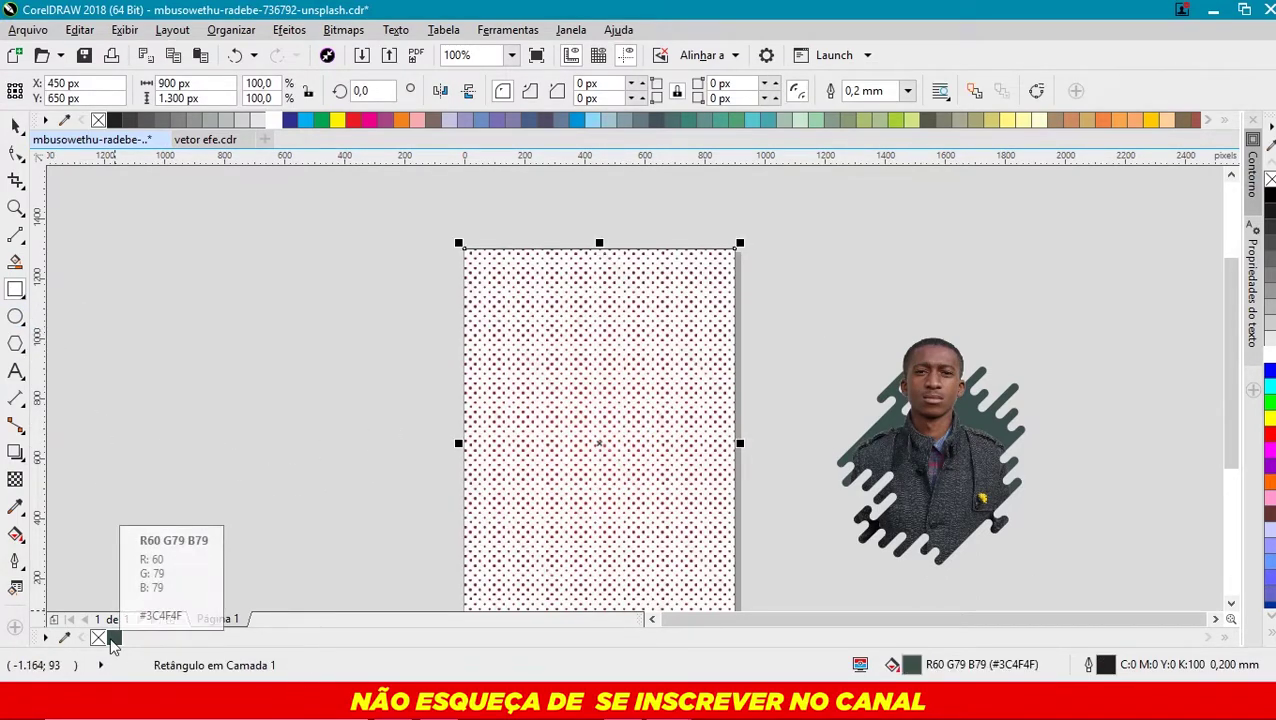
{"action": "left_click", "coordinate": [16, 130]}
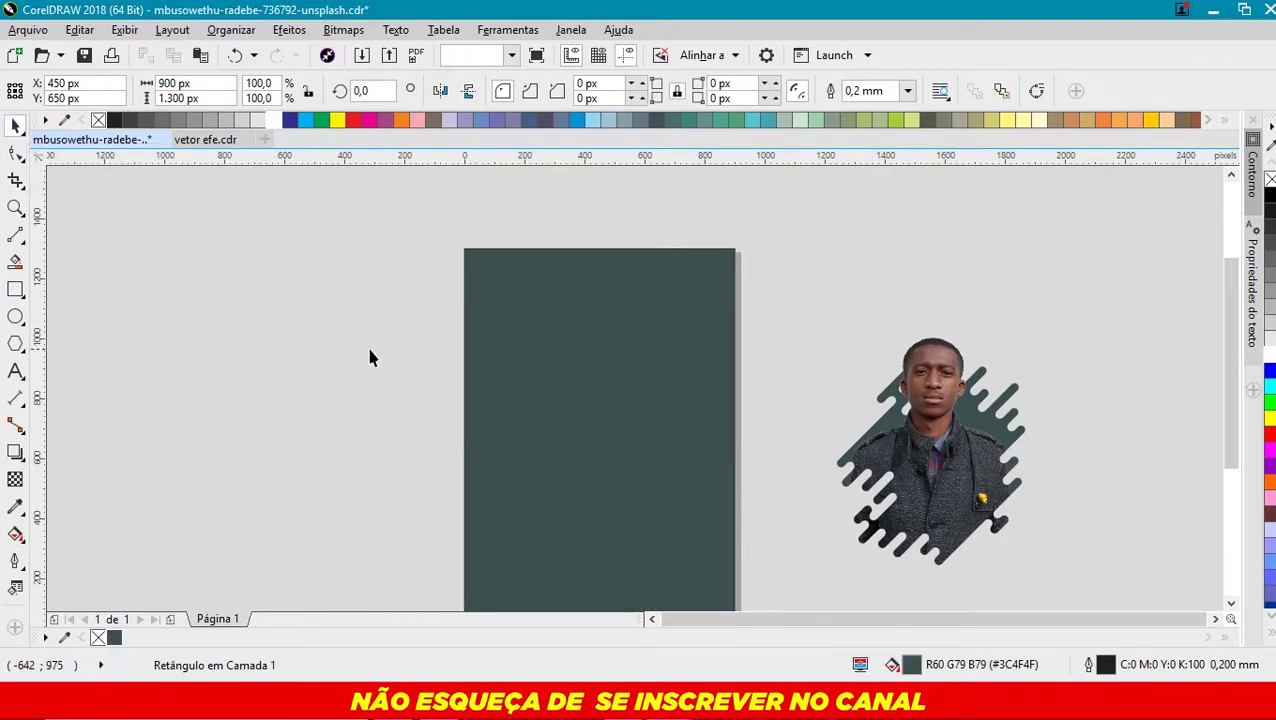
{"action": "scroll", "coordinate": [644, 224], "scroll_direction": "up", "scroll_amount": 2}
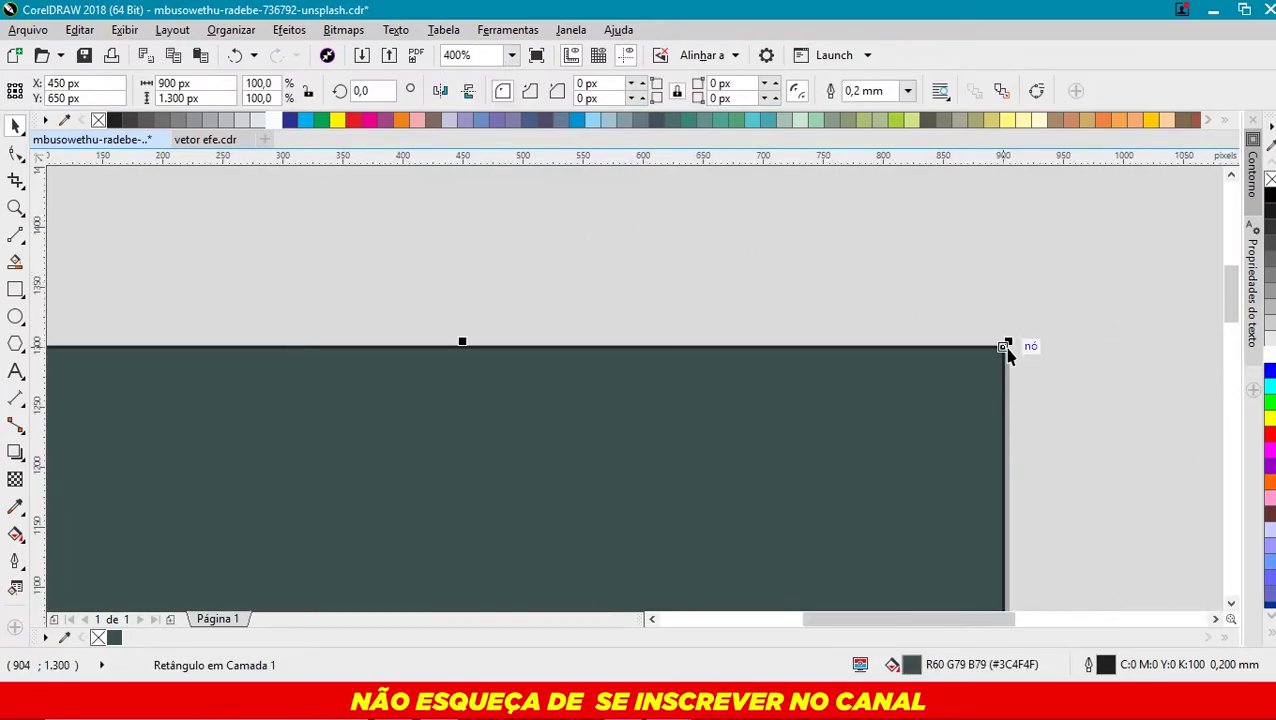
{"action": "right_click", "coordinate": [1268, 180]}
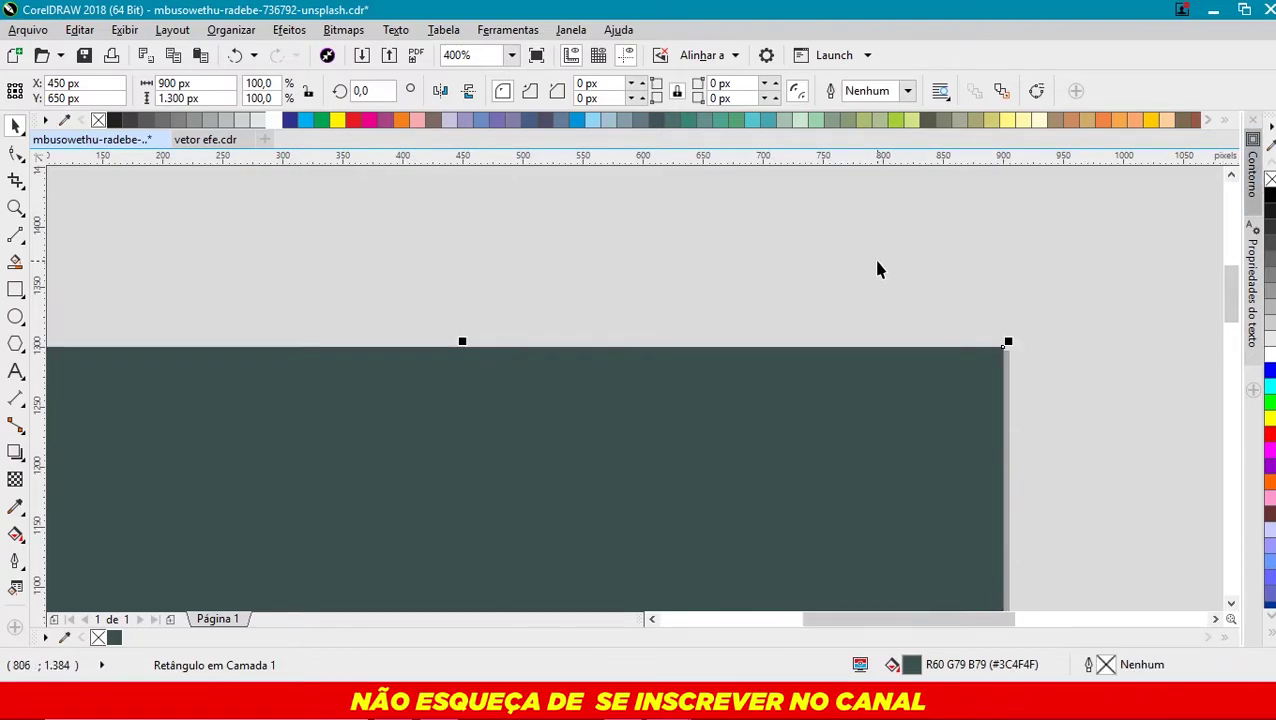
{"action": "left_click", "coordinate": [875, 263]}
{"action": "key", "text": "shift+F4"}
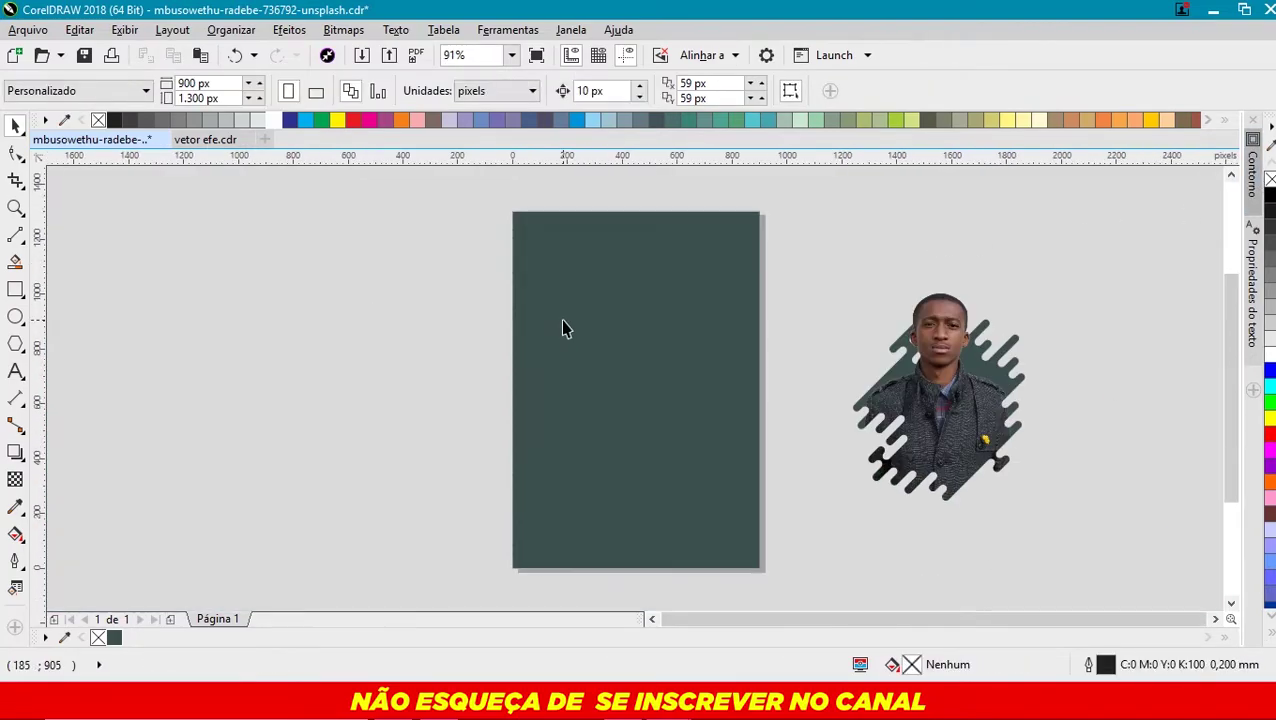
{"action": "left_click", "coordinate": [563, 319]}
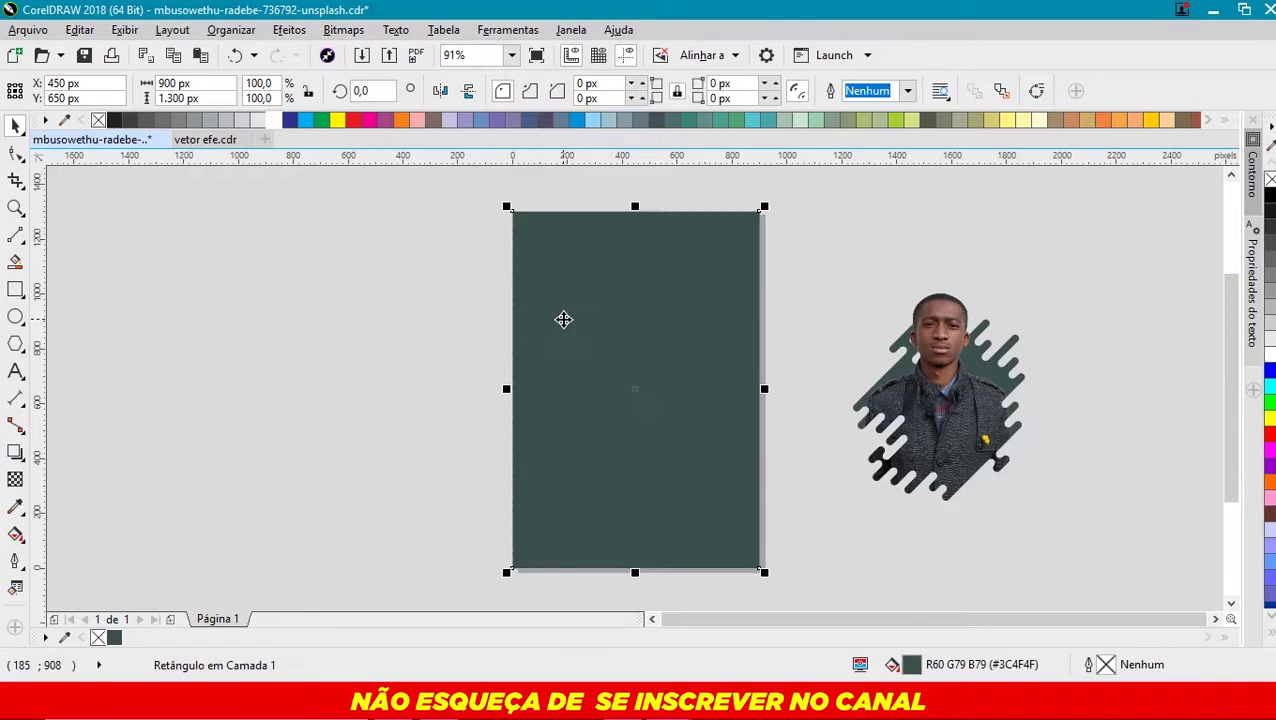
- Give the teal rectangle an elliptical fountain transparency, centred and enlarged beyond its edges
{"action": "left_click", "coordinate": [15, 481]}
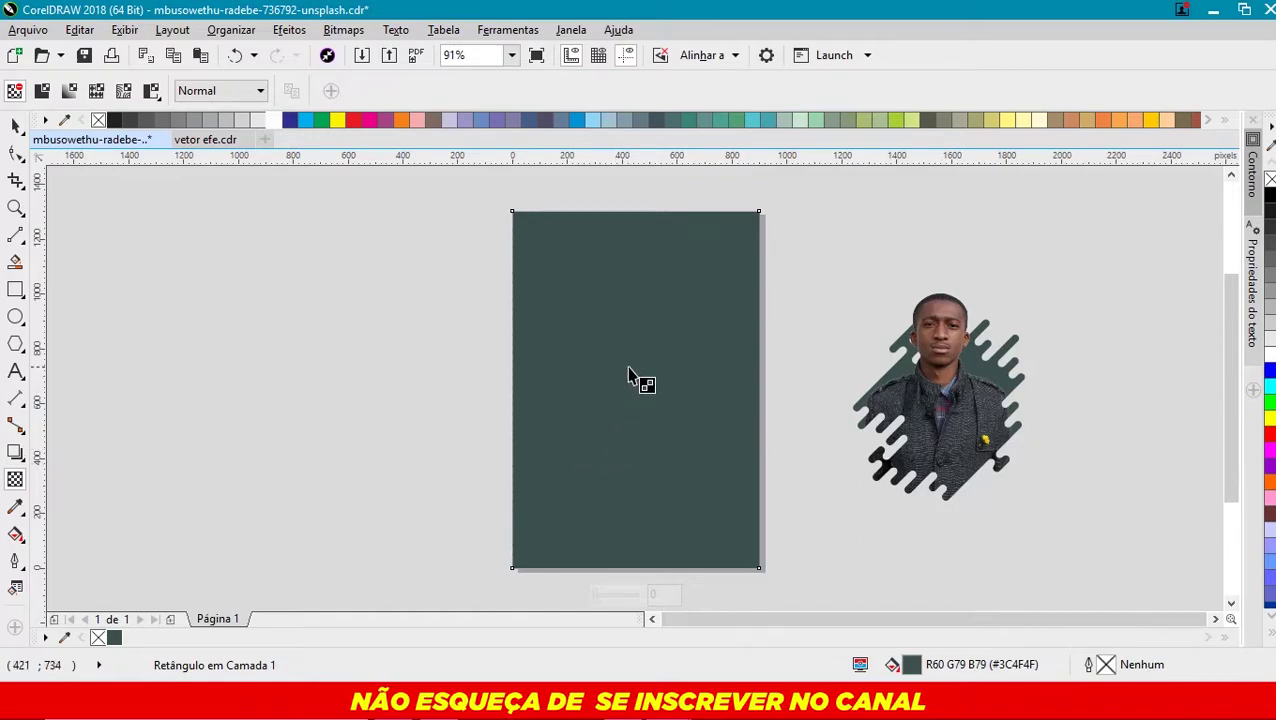
{"action": "left_click_drag", "start_coordinate": [631, 372], "coordinate": [643, 574]}
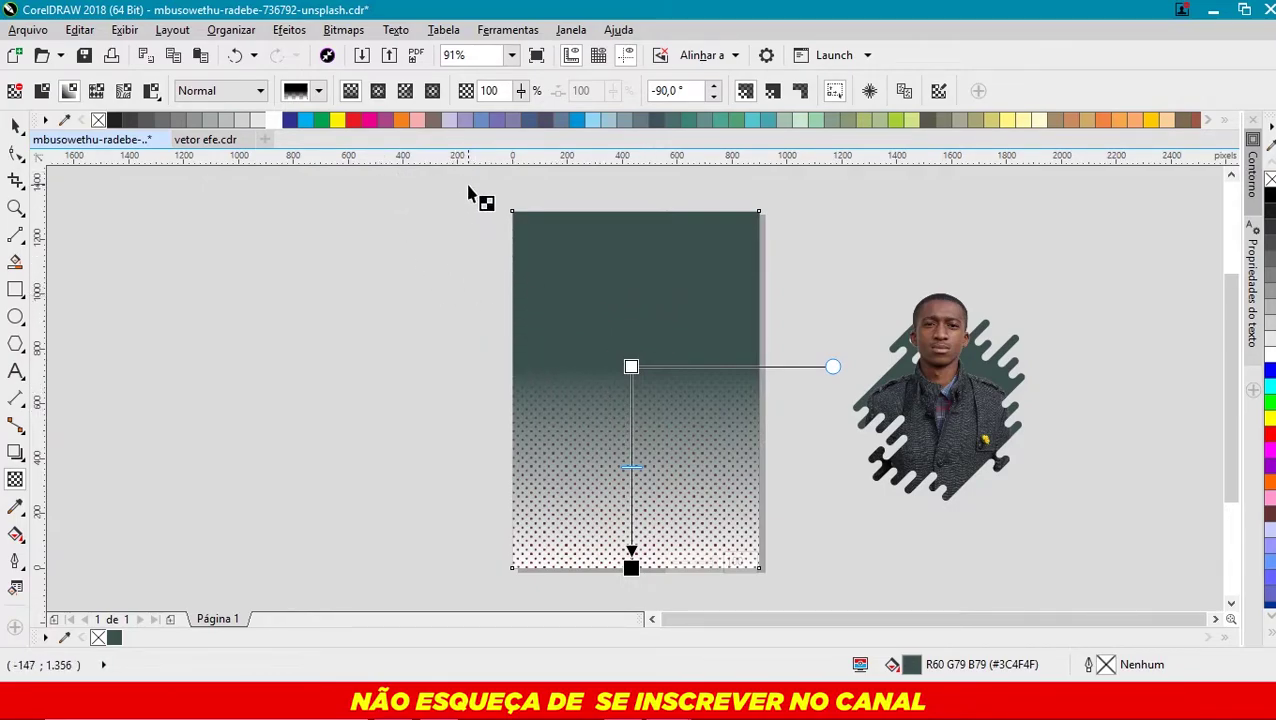
{"action": "left_click", "coordinate": [380, 92]}
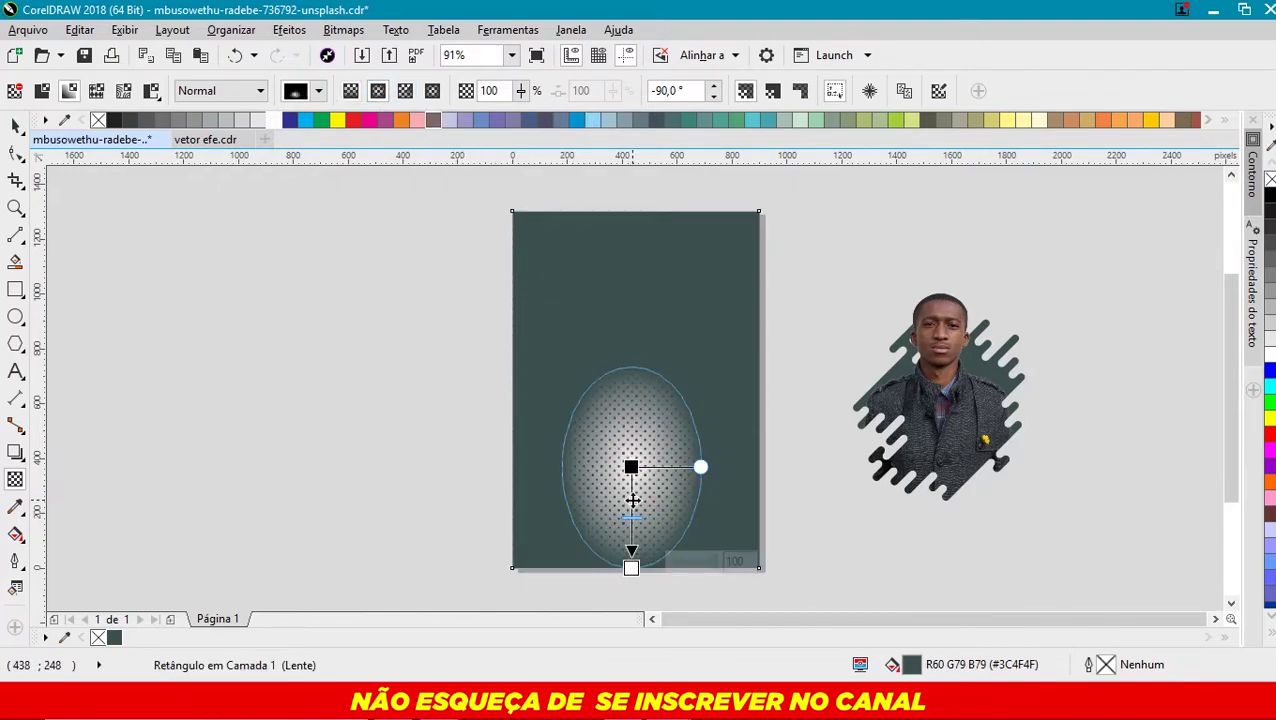
{"action": "left_click_drag", "start_coordinate": [632, 498], "coordinate": [648, 438]}
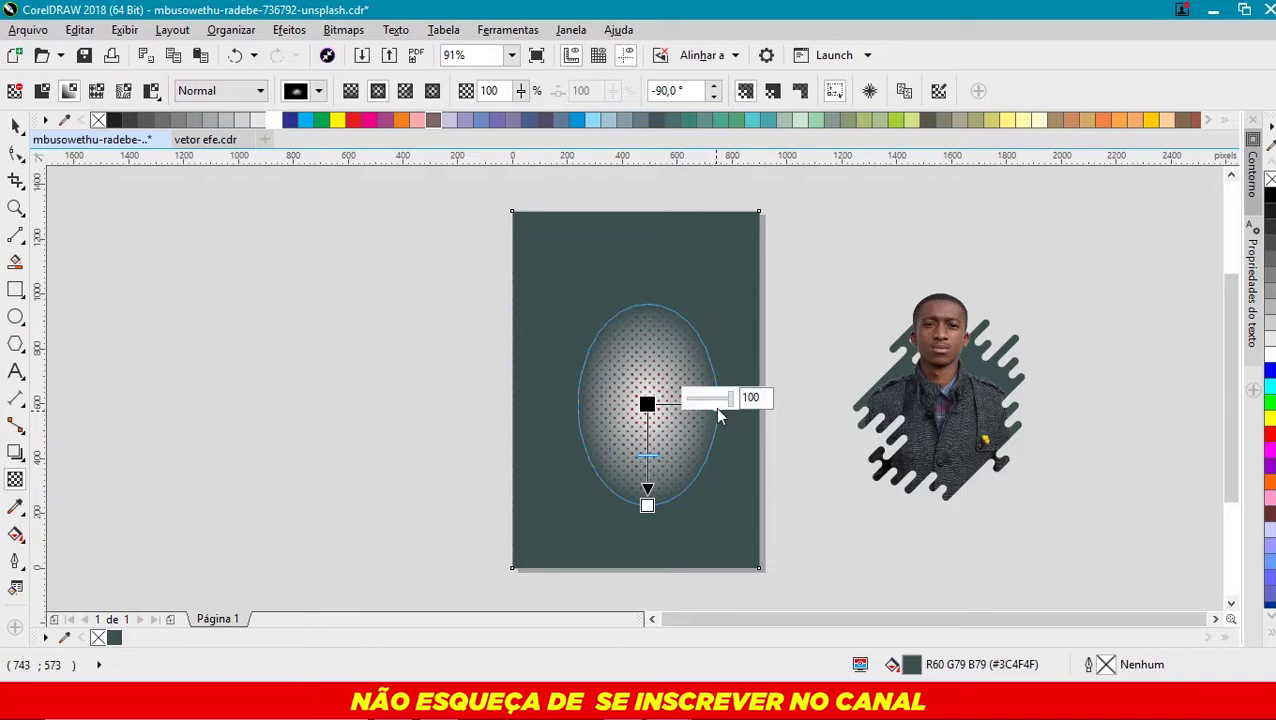
{"action": "left_click_drag", "start_coordinate": [717, 404], "coordinate": [752, 404]}
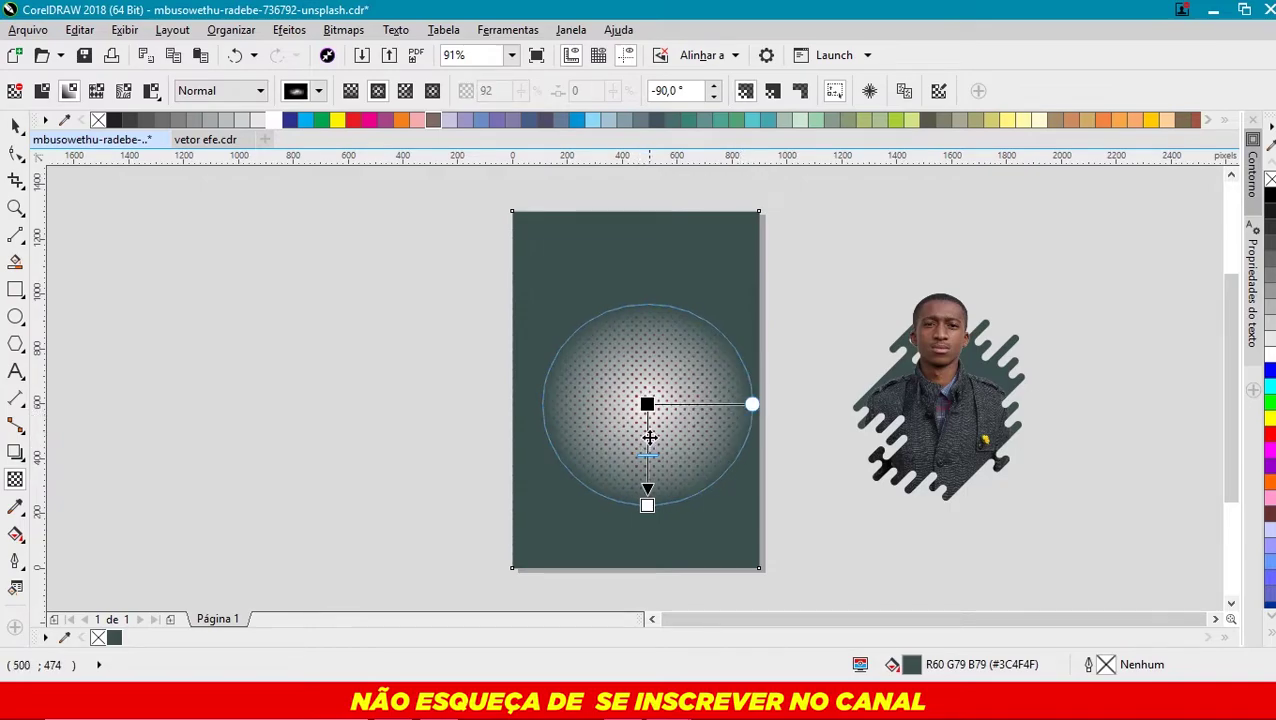
{"action": "left_click_drag", "start_coordinate": [646, 503], "coordinate": [643, 645]}
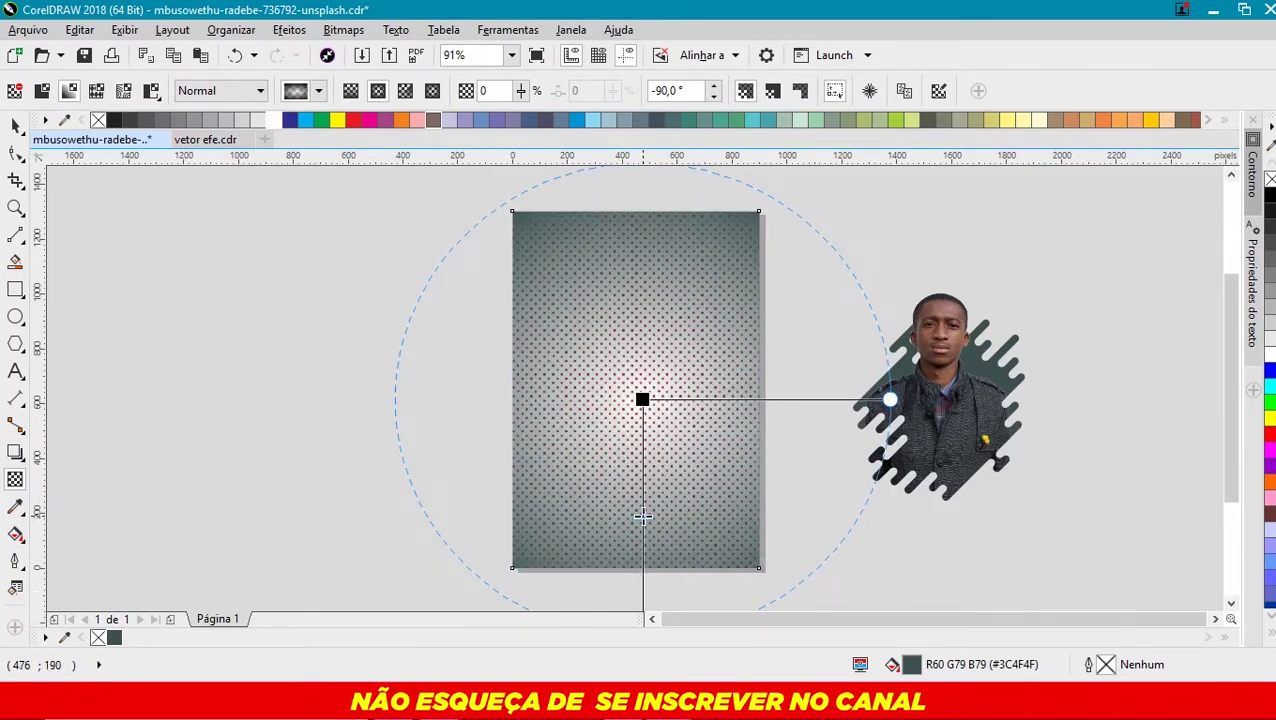
{"action": "left_click", "coordinate": [644, 488]}
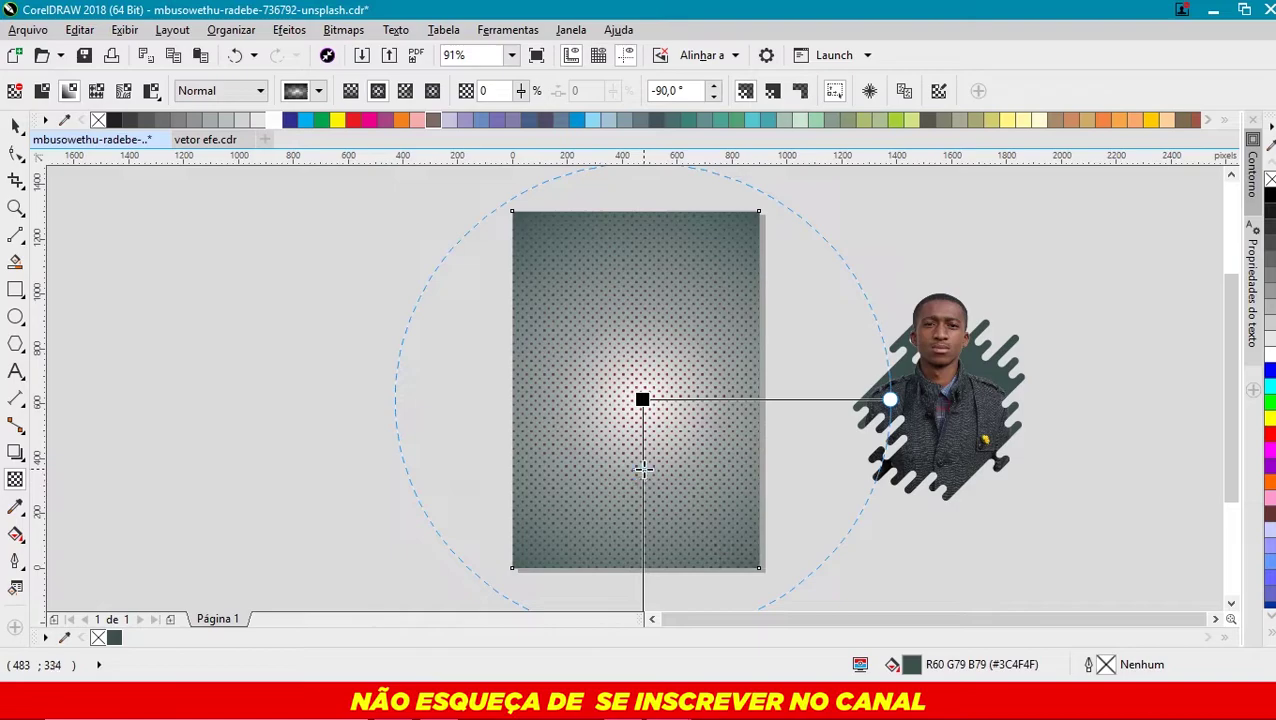
{"action": "key", "text": "Escape"}
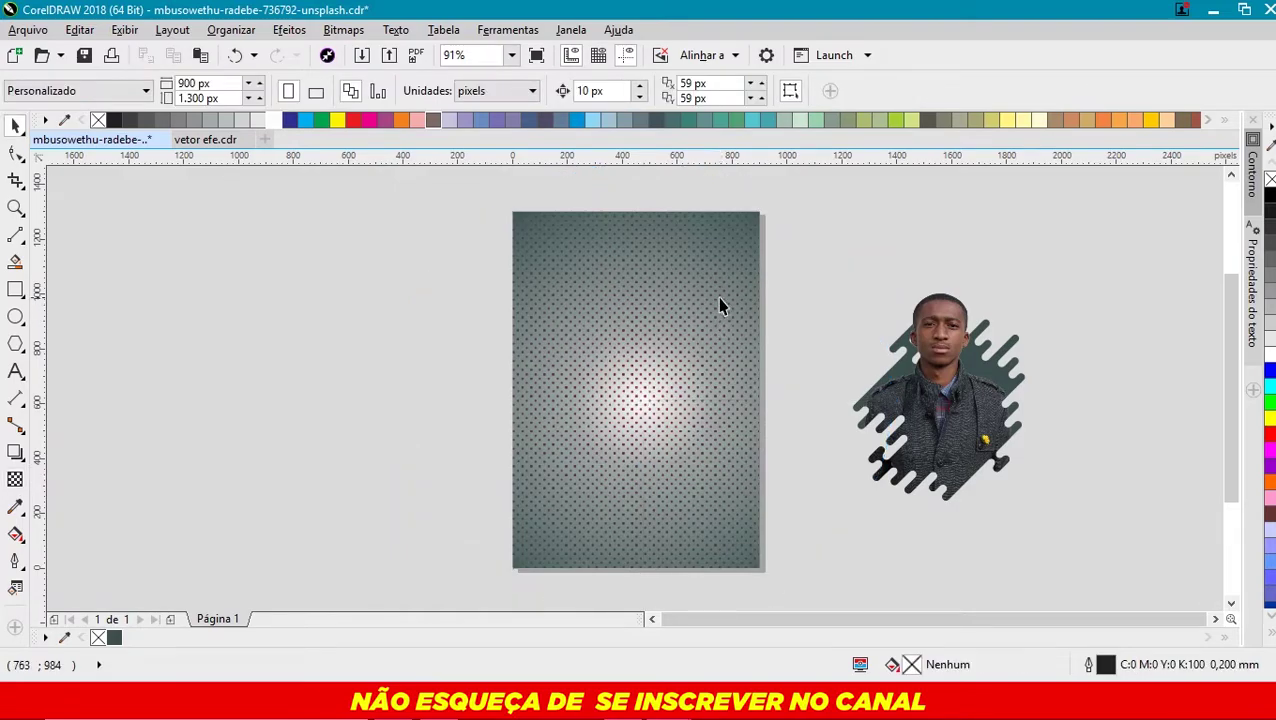
- Move the teal rectangle aside and set the dotted bitmap to saturation -100, lightness 46
{"action": "mouse_move", "coordinate": [716, 288]}
{"action": "left_mouse_down"}
{"action": "mouse_move", "coordinate": [593, 284]}
{"action": "mouse_move", "coordinate": [444, 243]}
{"action": "left_mouse_up"}
{"action": "left_click", "coordinate": [640, 284]}
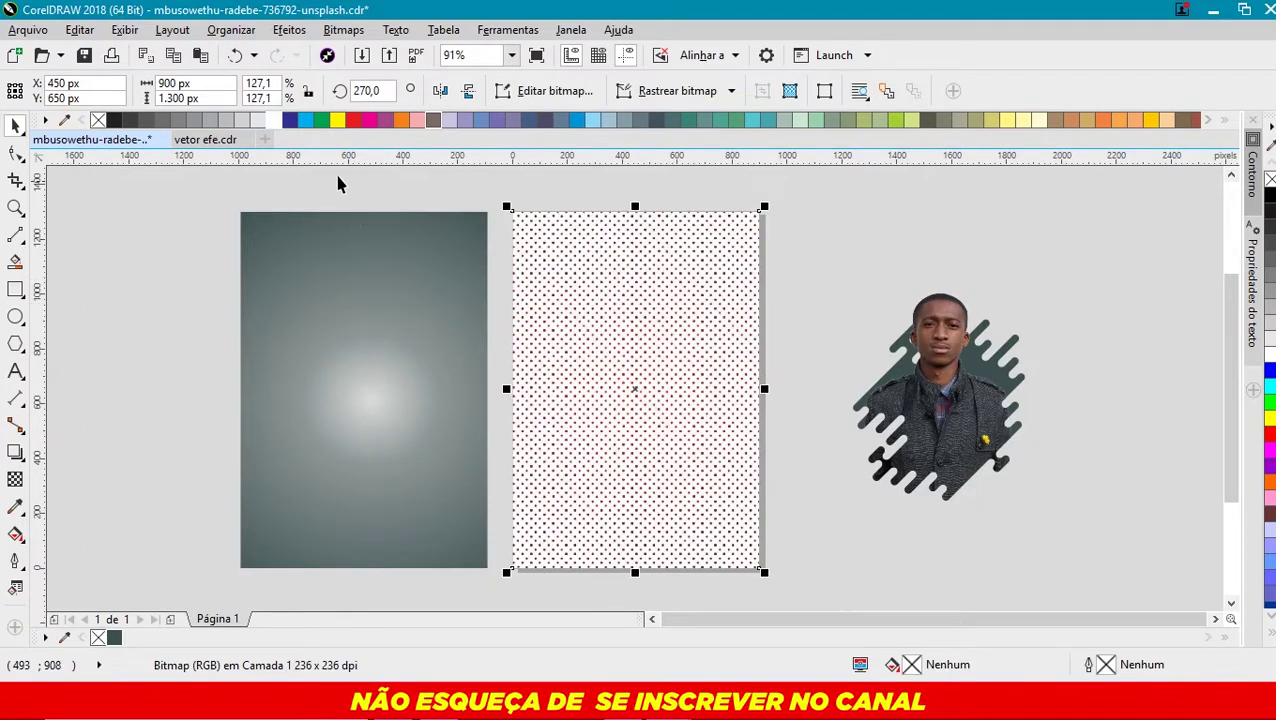
{"action": "left_click", "coordinate": [289, 30]}
{"action": "mouse_move", "coordinate": [313, 54]}
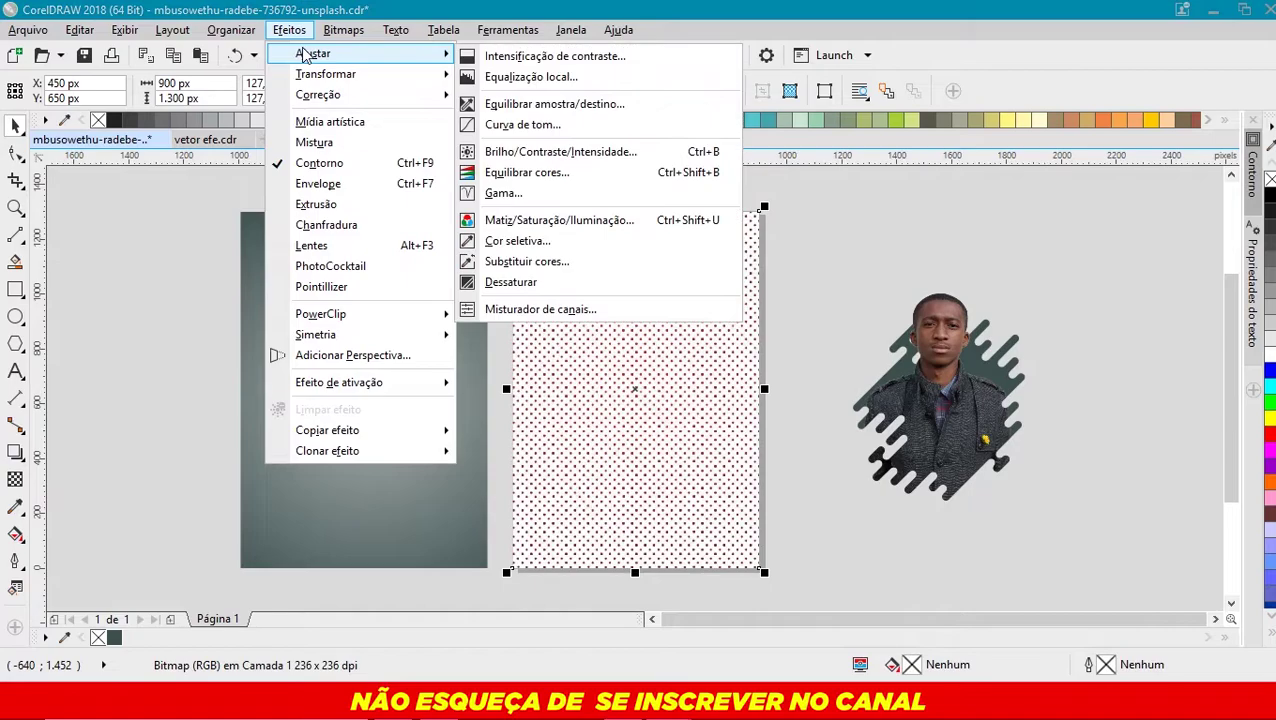
{"action": "left_click", "coordinate": [549, 221]}
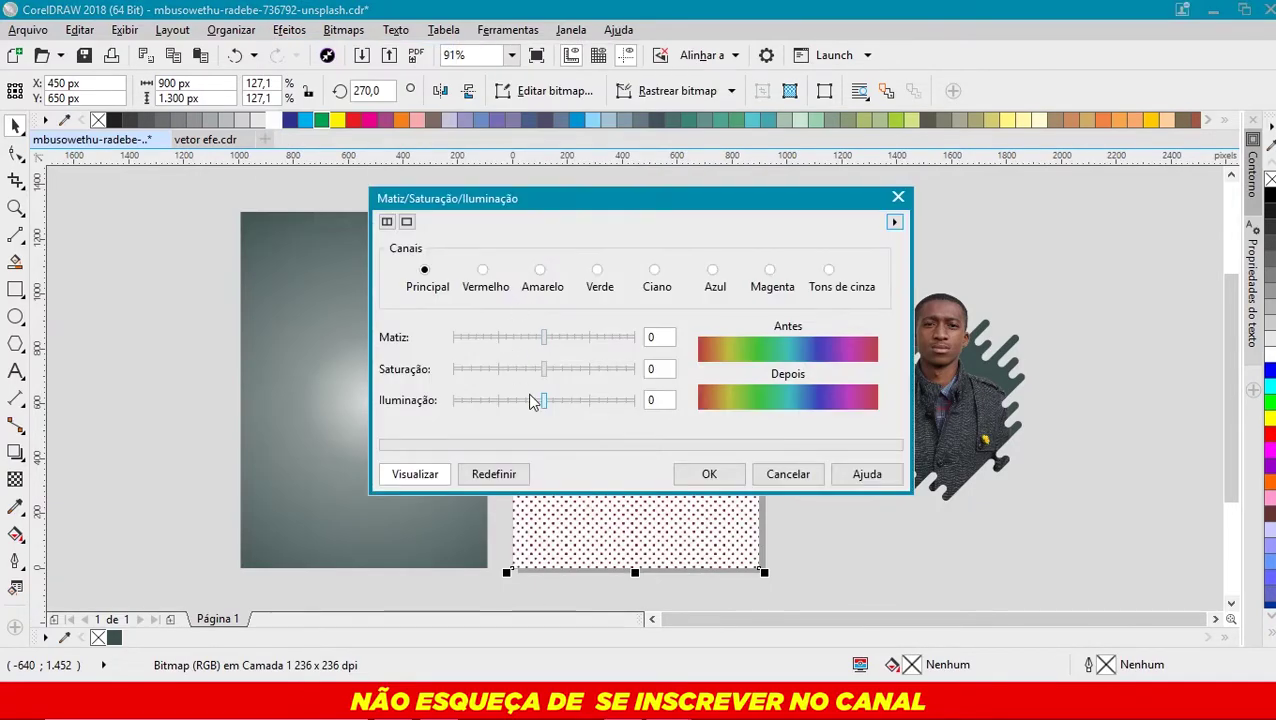
{"action": "left_click_drag", "start_coordinate": [544, 370], "coordinate": [408, 385]}
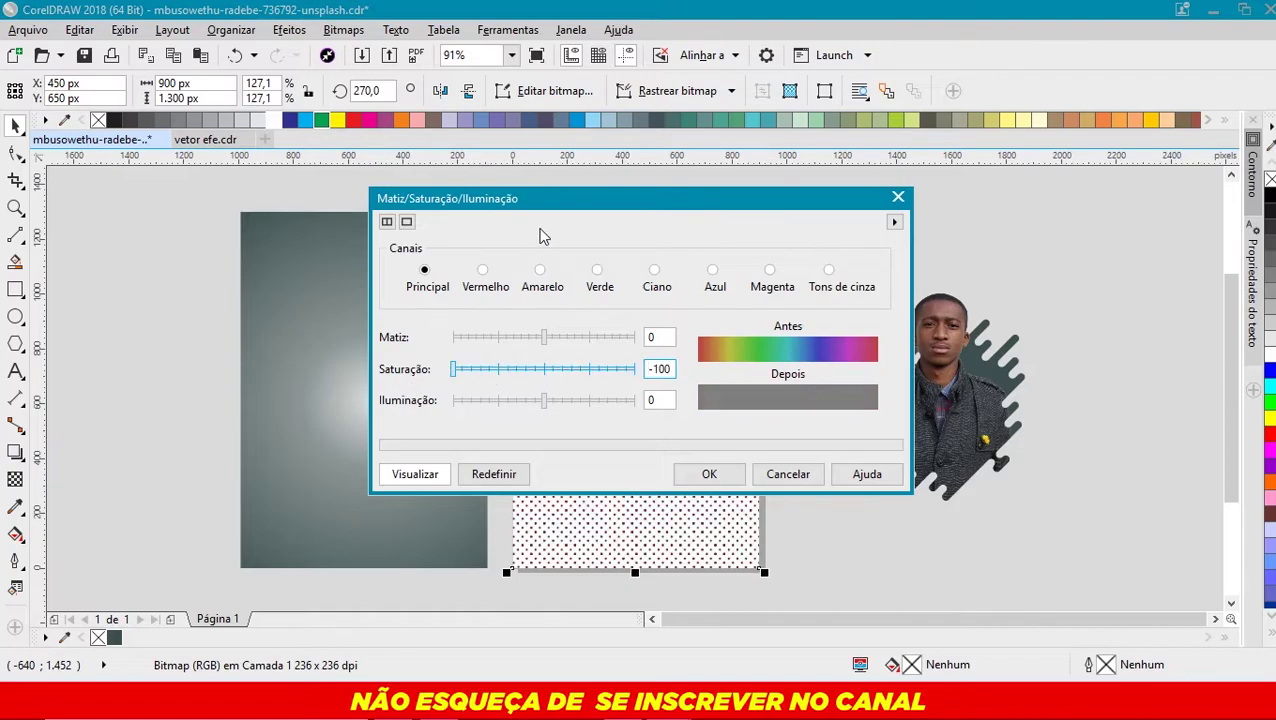
{"action": "mouse_move", "coordinate": [570, 200]}
{"action": "left_mouse_down"}
{"action": "mouse_move", "coordinate": [793, 163]}
{"action": "mouse_move", "coordinate": [884, 113]}
{"action": "left_mouse_up"}
{"action": "mouse_move", "coordinate": [858, 315]}
{"action": "left_mouse_down"}
{"action": "mouse_move", "coordinate": [946, 332]}
{"action": "mouse_move", "coordinate": [896, 318]}
{"action": "left_mouse_up"}
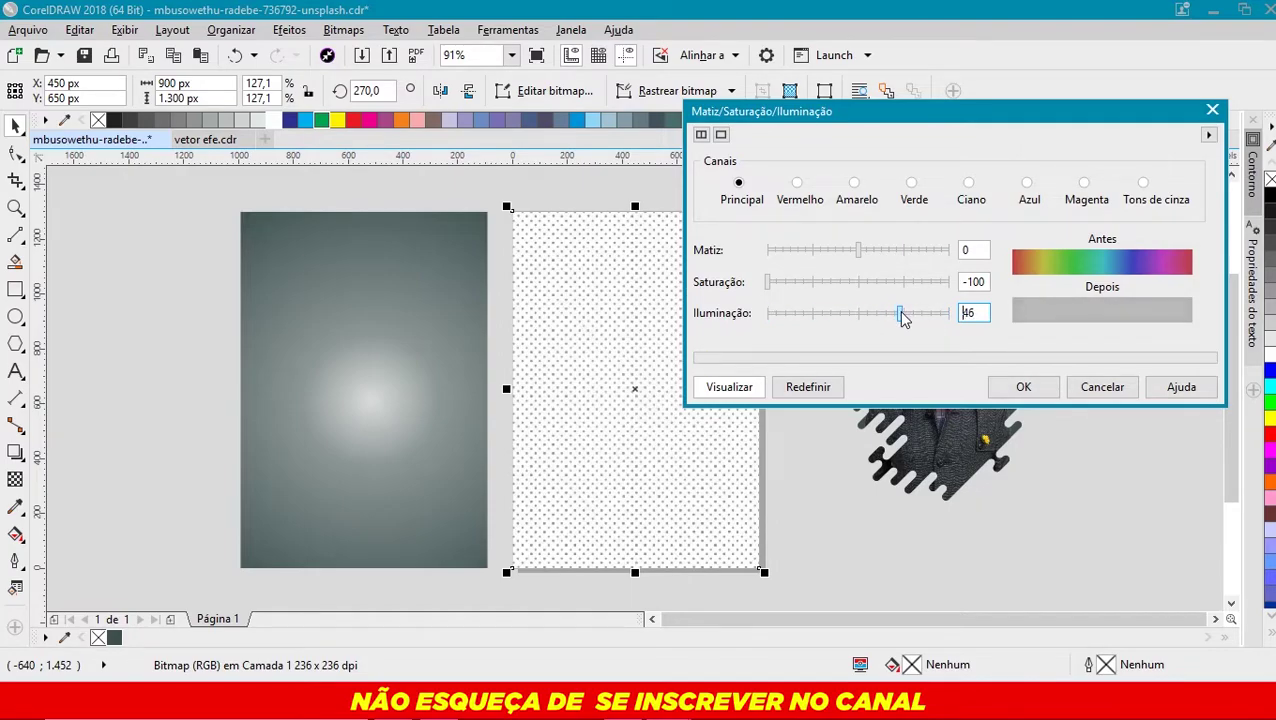
{"action": "left_click", "coordinate": [1030, 392]}
{"action": "left_click", "coordinate": [376, 334]}
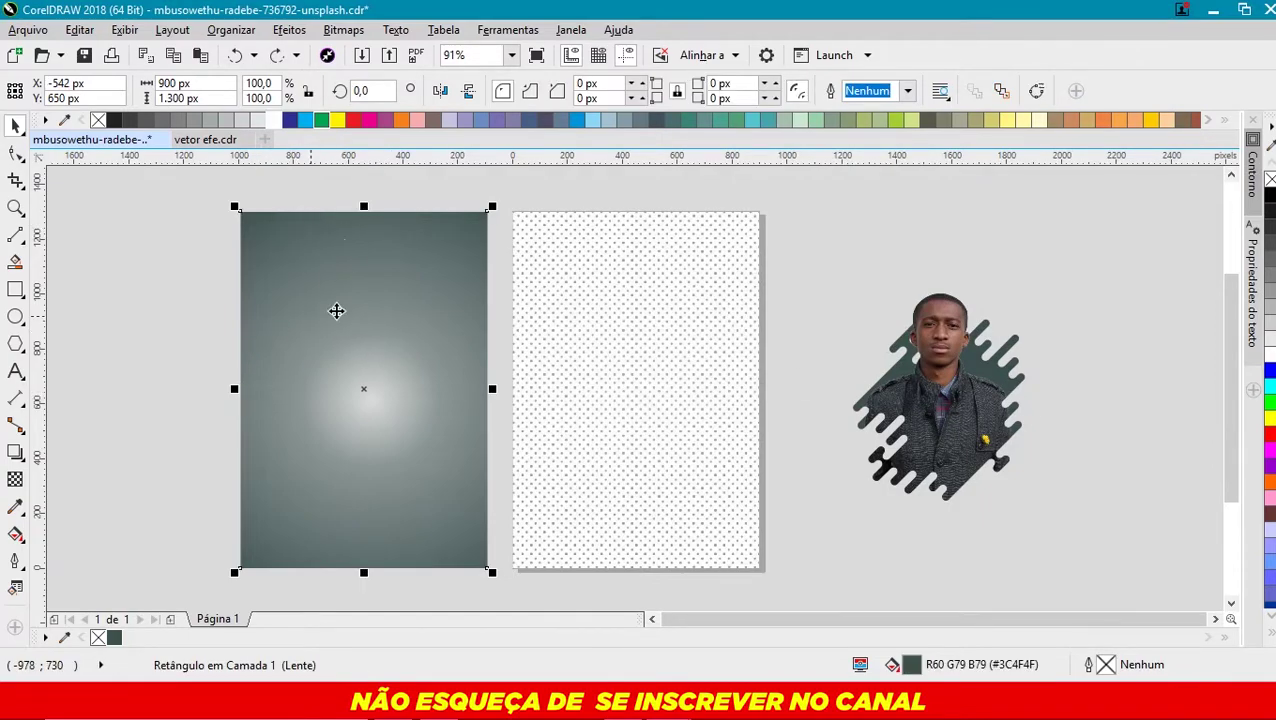
- Centre the gradient rectangle on the page and widen its radial transparency fade
{"action": "key", "text": "p"}
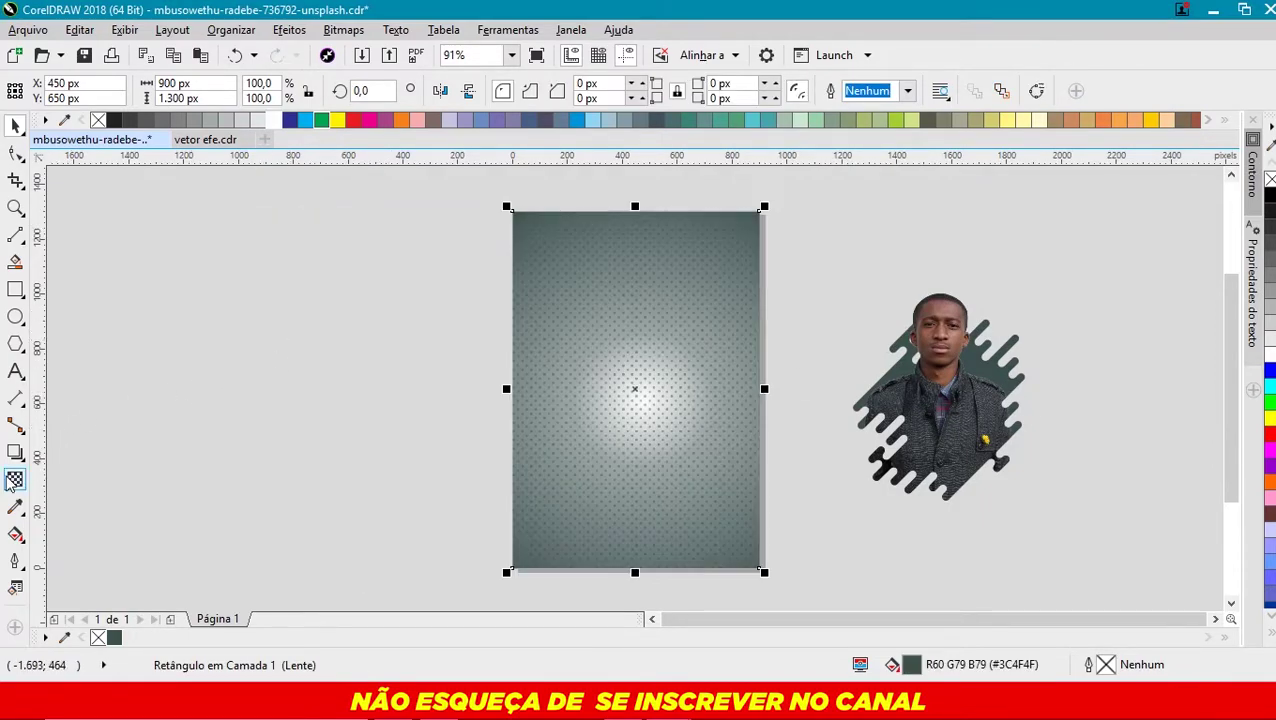
{"action": "left_click", "coordinate": [15, 479]}
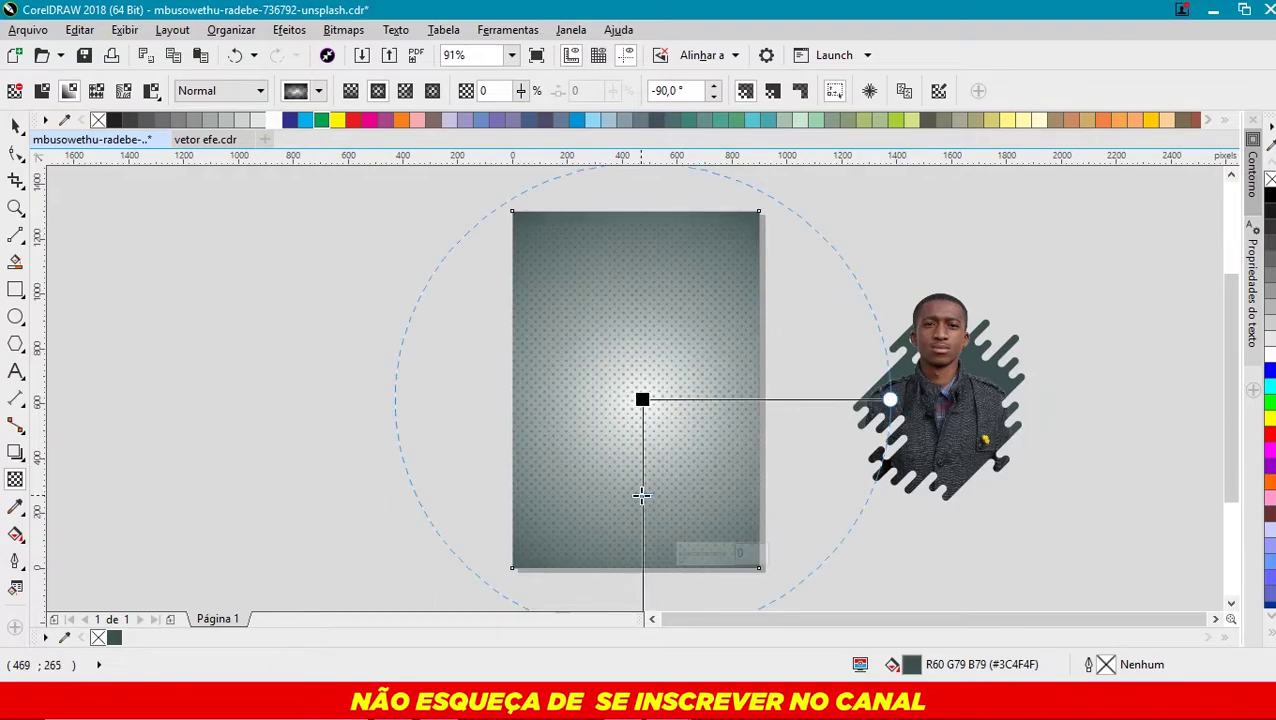
{"action": "scroll", "coordinate": [632, 318], "scroll_direction": "down", "scroll_amount": 2}
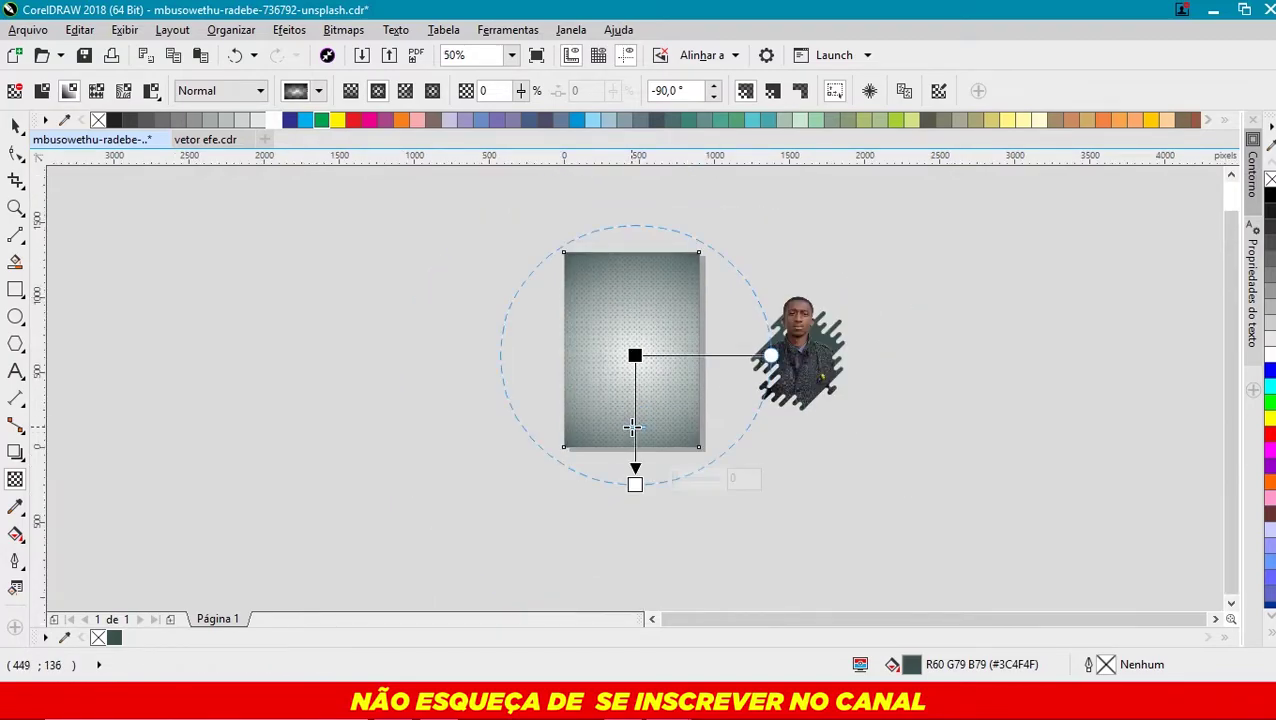
{"action": "left_click_drag", "start_coordinate": [635, 485], "coordinate": [635, 519]}
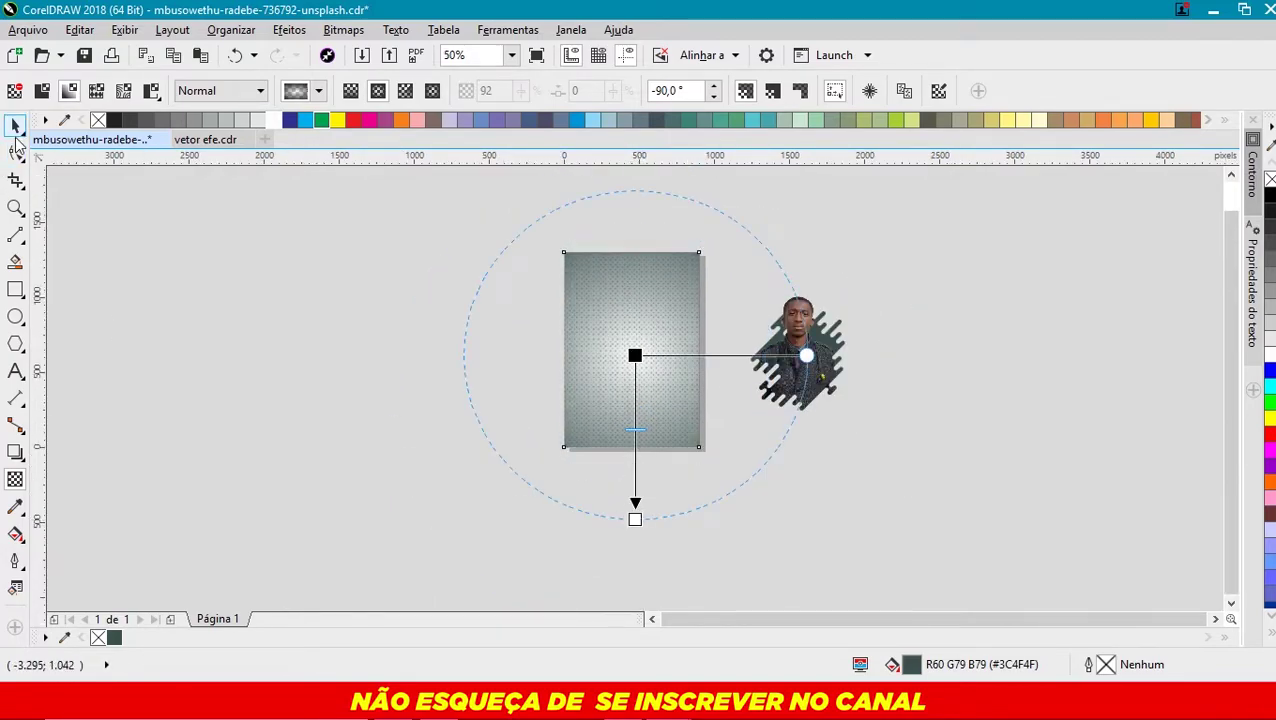
{"action": "left_click", "coordinate": [15, 125]}
- Centre the portrait group on the page and enlarge it to about 111%
{"action": "left_click", "coordinate": [143, 243]}
{"action": "left_click", "coordinate": [812, 357]}
{"action": "key", "text": "p"}
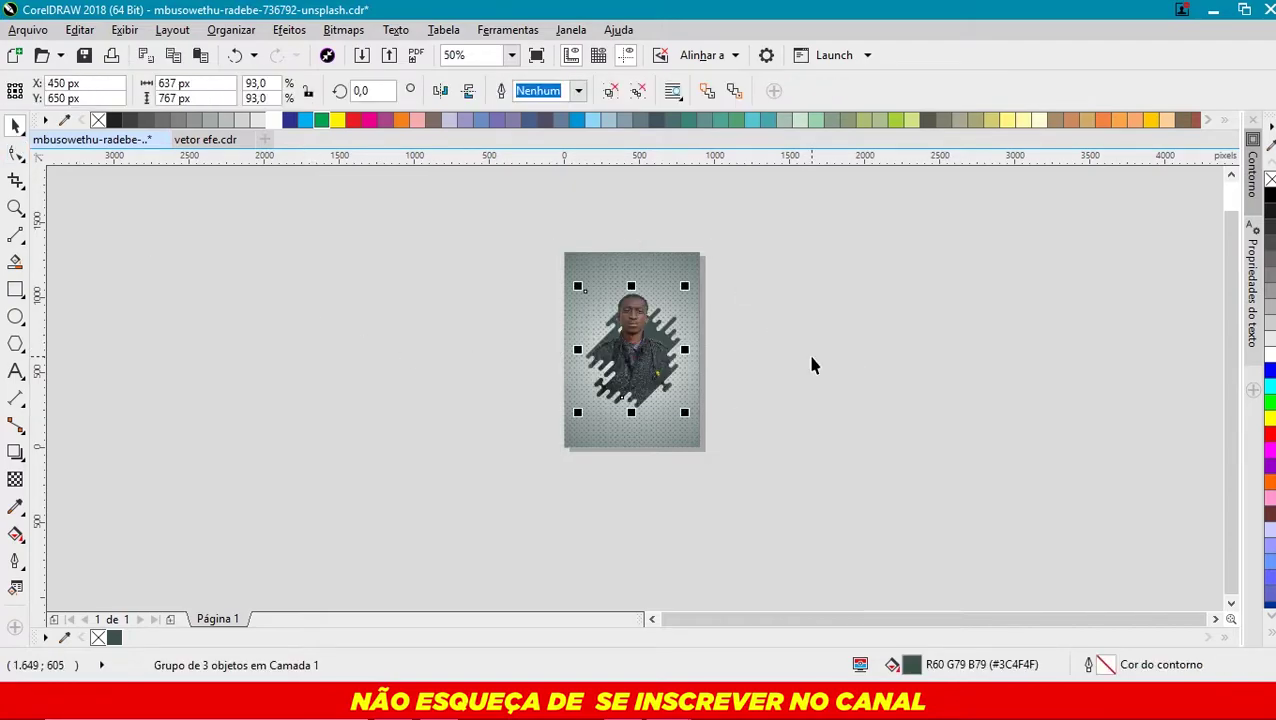
{"action": "scroll", "coordinate": [636, 320], "scroll_direction": "up", "scroll_amount": 2}
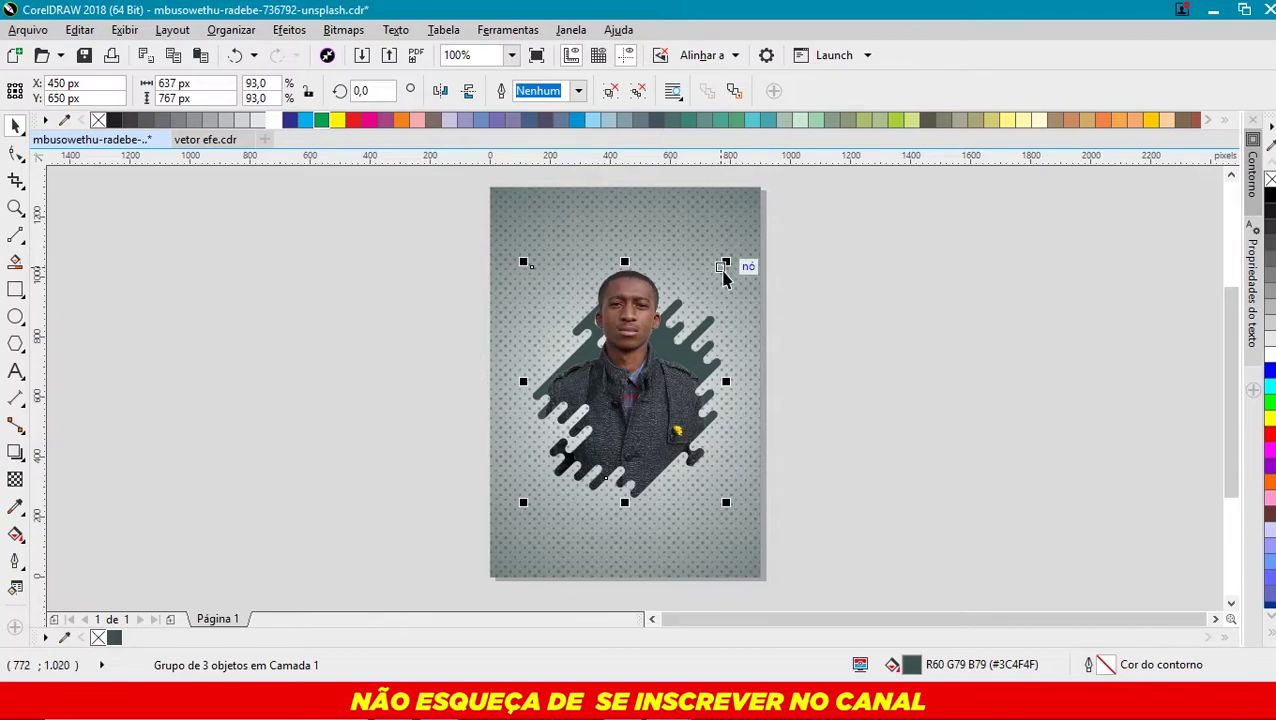
{"action": "left_click_drag", "start_coordinate": [723, 268], "coordinate": [739, 250]}
{"action": "left_click", "coordinate": [400, 289]}
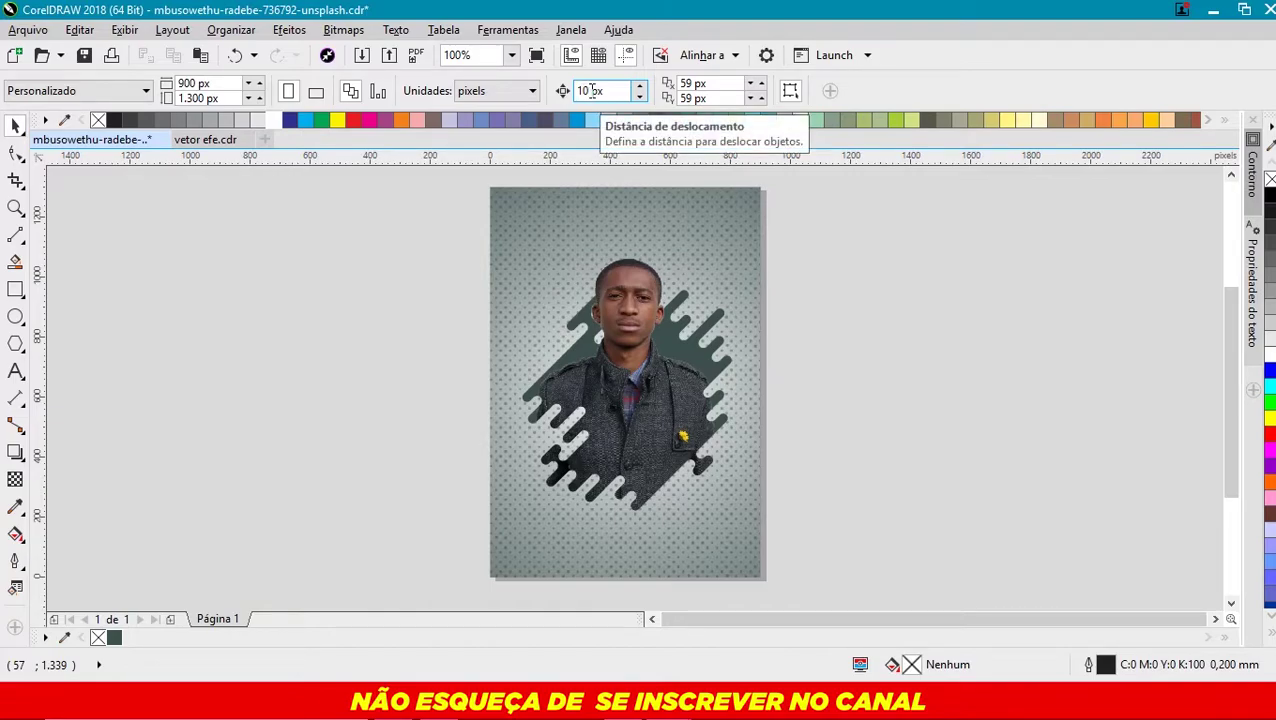
- Set the nudge distance to 40 px and turn on snapping to the document grid
{"action": "left_click_drag", "start_coordinate": [591, 90], "coordinate": [565, 90]}
{"action": "type", "text": "40"}
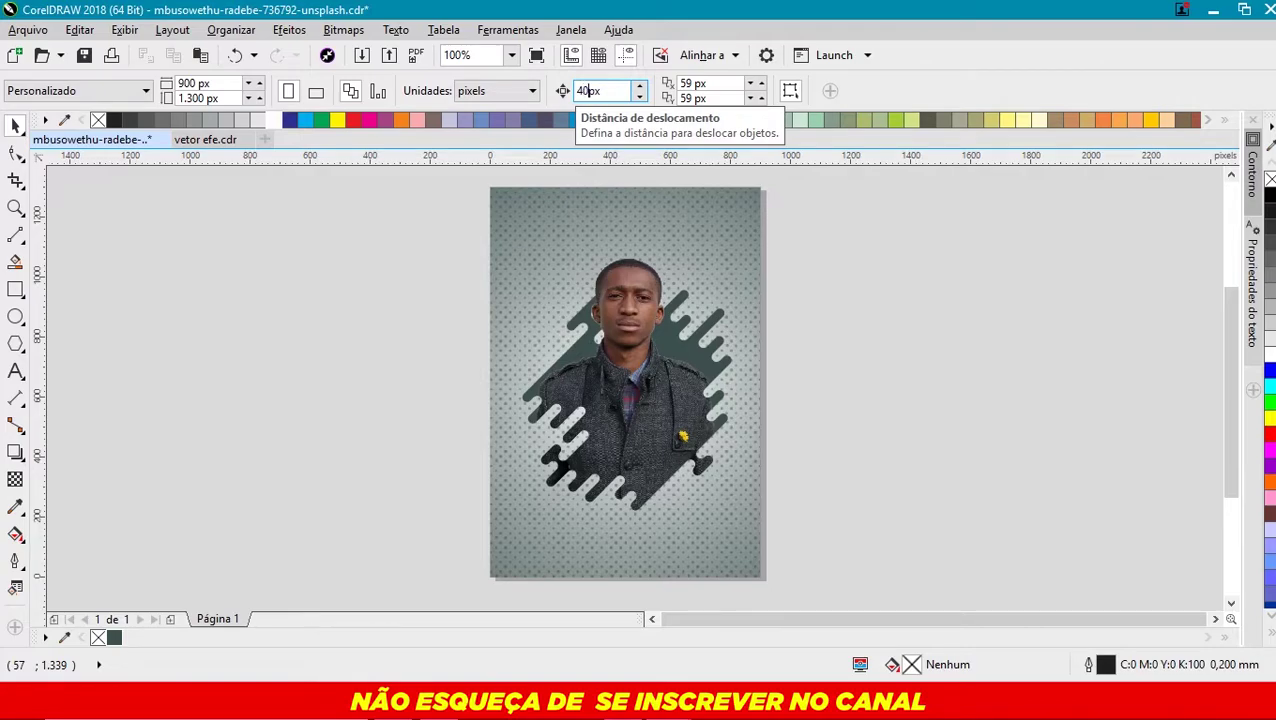
{"action": "key", "text": "Return"}
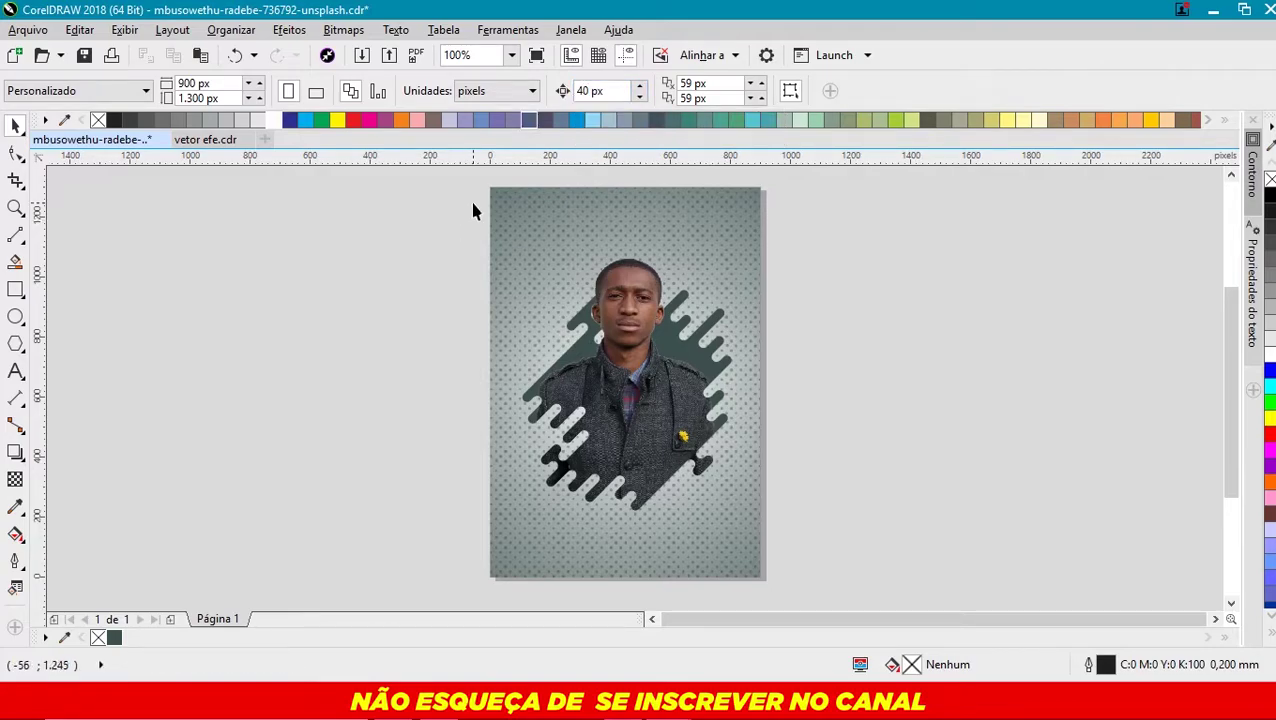
{"action": "key", "text": "Up"}
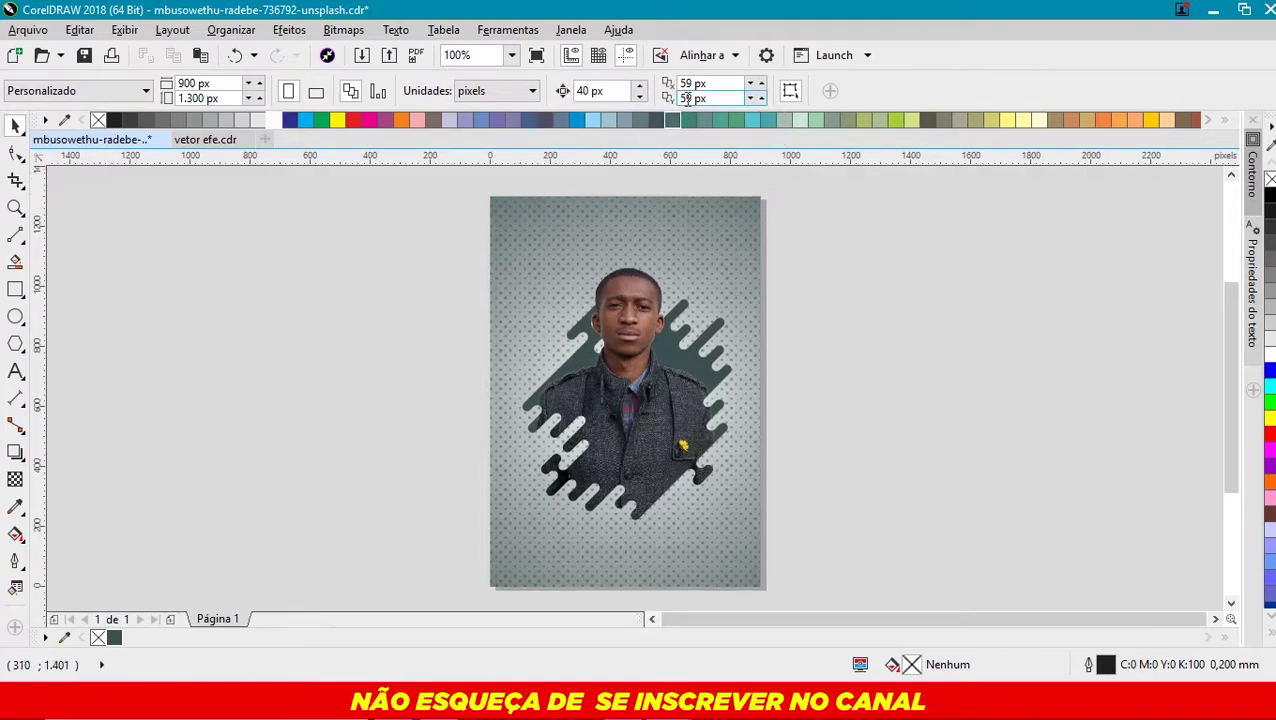
{"action": "left_click", "coordinate": [705, 57]}
{"action": "left_click", "coordinate": [697, 104]}
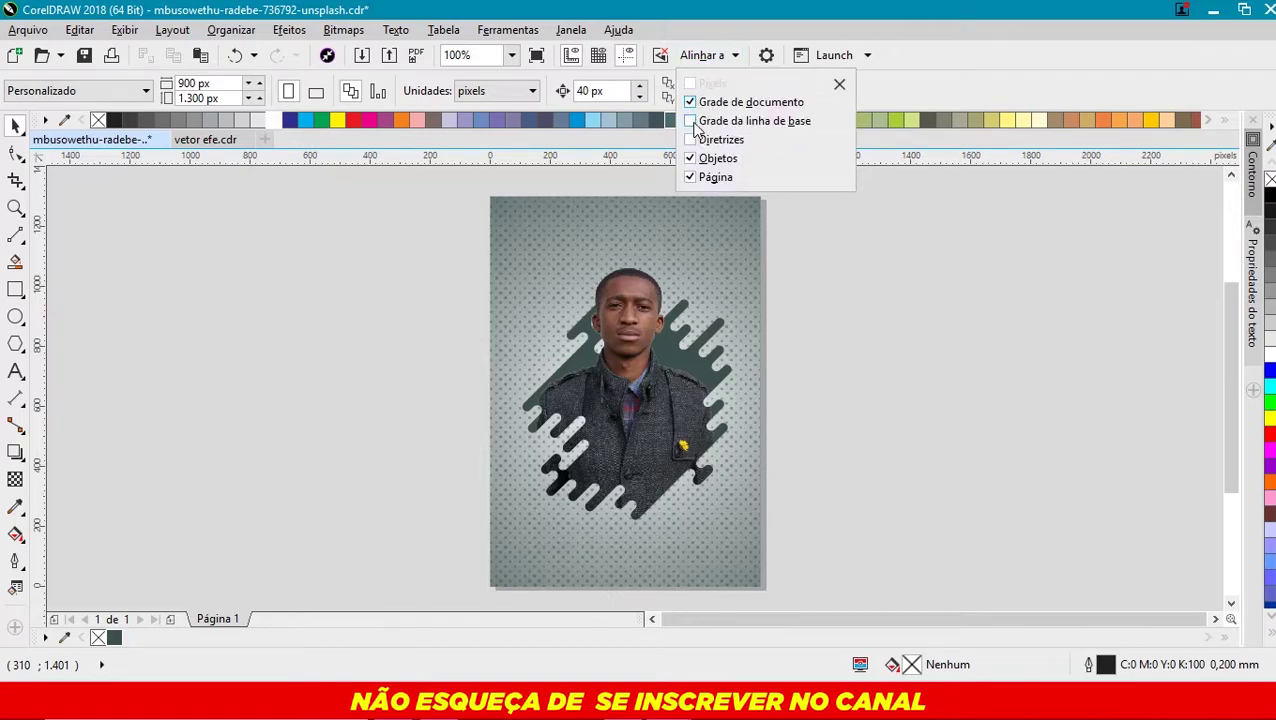
{"action": "left_click", "coordinate": [398, 278]}
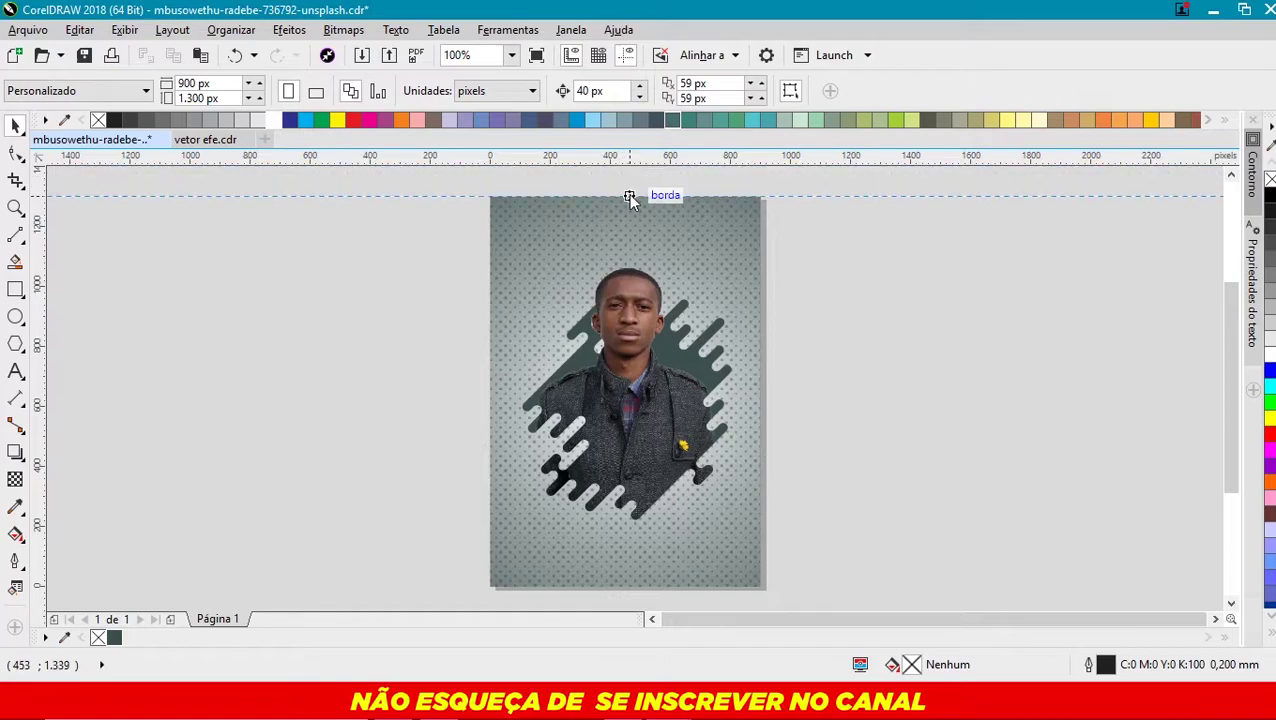
- Add guidelines 40 px inside the top, bottom, left and right page edges
{"action": "left_click_drag", "start_coordinate": [613, 160], "coordinate": [630, 207]}
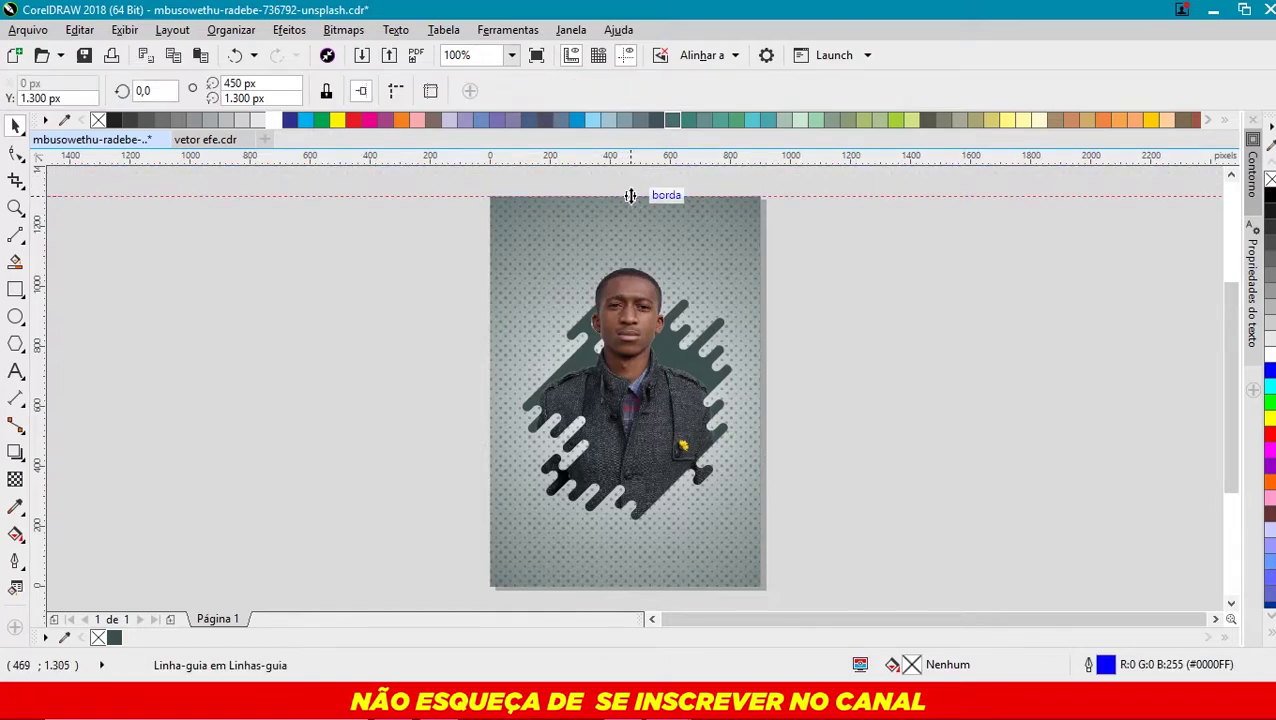
{"action": "left_click", "coordinate": [327, 345]}
{"action": "left_click_drag", "start_coordinate": [43, 278], "coordinate": [502, 230]}
{"action": "left_click_drag", "start_coordinate": [550, 160], "coordinate": [526, 589]}
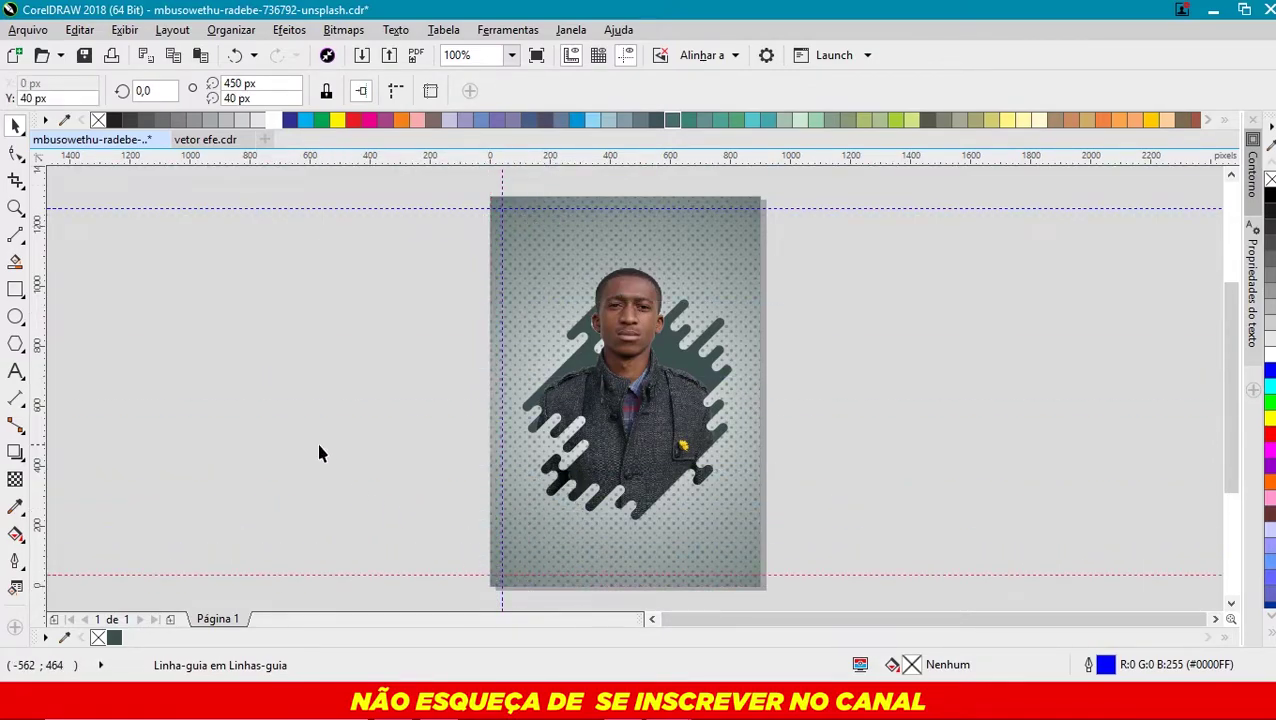
{"action": "left_click", "coordinate": [97, 347]}
{"action": "mouse_move", "coordinate": [40, 292]}
{"action": "left_mouse_down"}
{"action": "mouse_move", "coordinate": [760, 265]}
{"action": "mouse_move", "coordinate": [748, 265]}
{"action": "left_mouse_up"}
{"action": "left_click", "coordinate": [858, 300]}
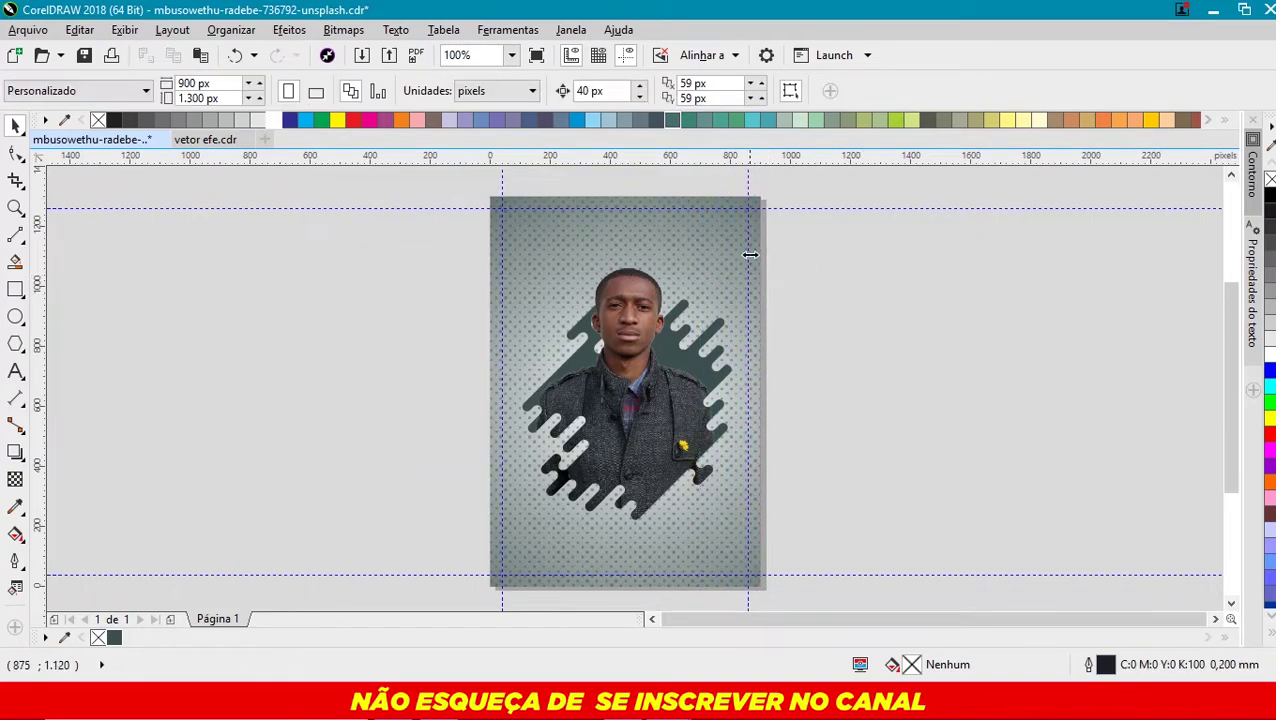
{"action": "left_click", "coordinate": [15, 371]}
{"action": "left_click", "coordinate": [117, 318]}
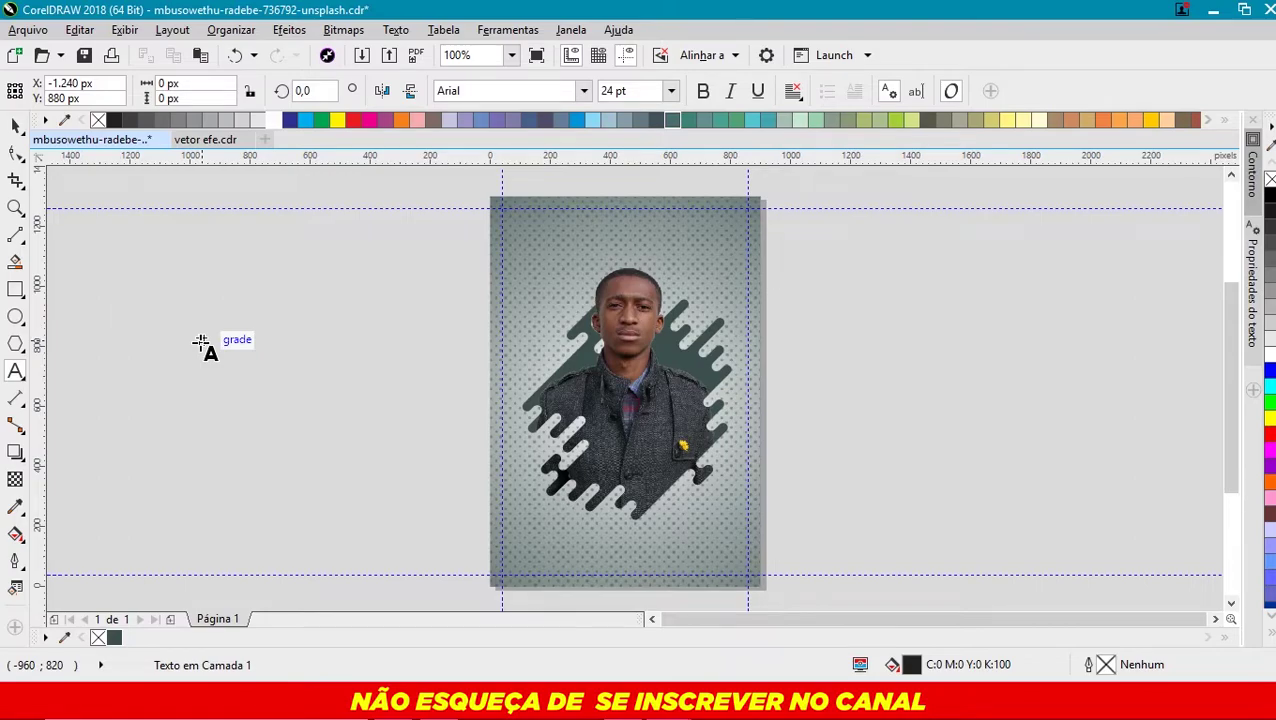
- Convert the quote text to all uppercase
{"action": "key", "text": "ctrl+space"}
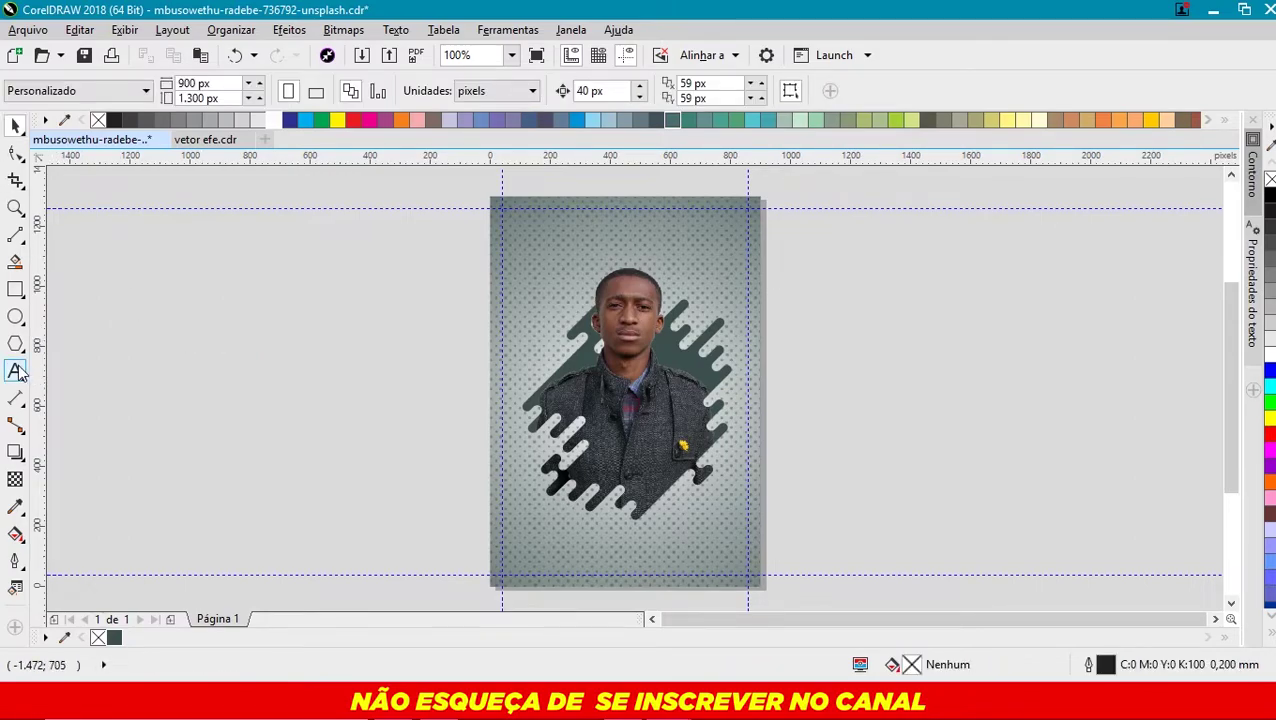
{"action": "left_click", "coordinate": [18, 371]}
{"action": "left_click", "coordinate": [147, 329]}
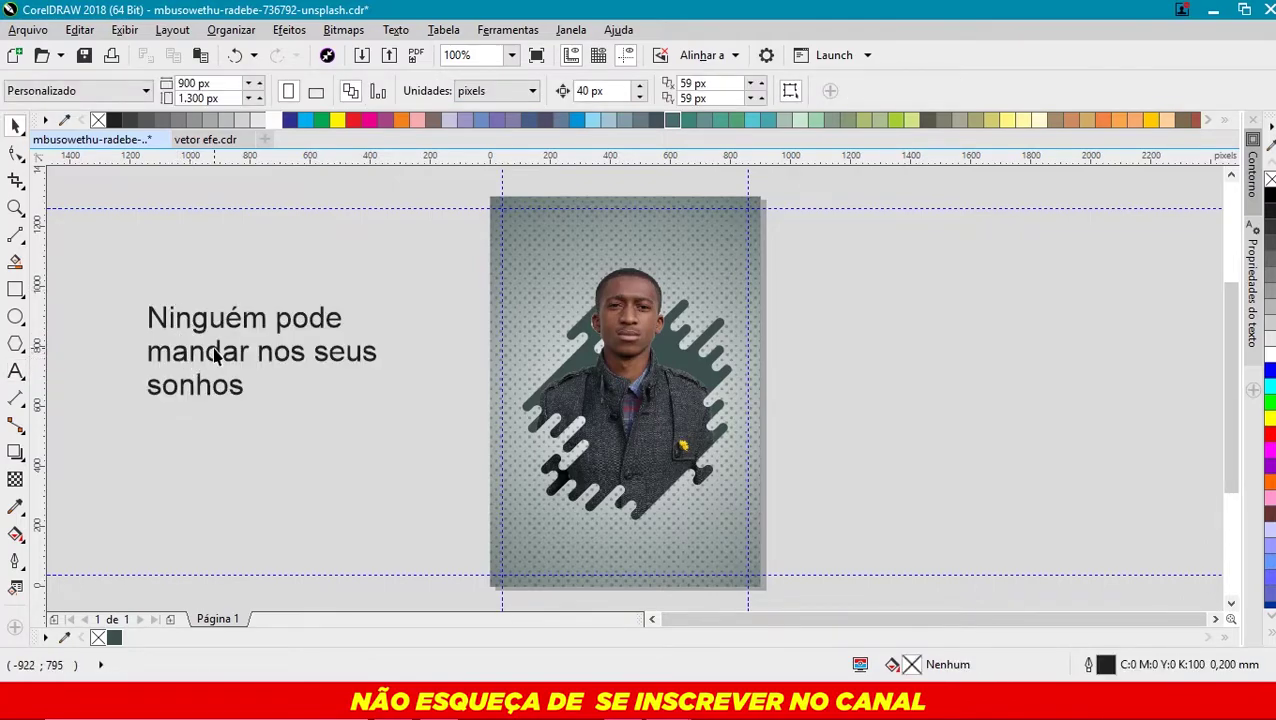
{"action": "left_click", "coordinate": [185, 366]}
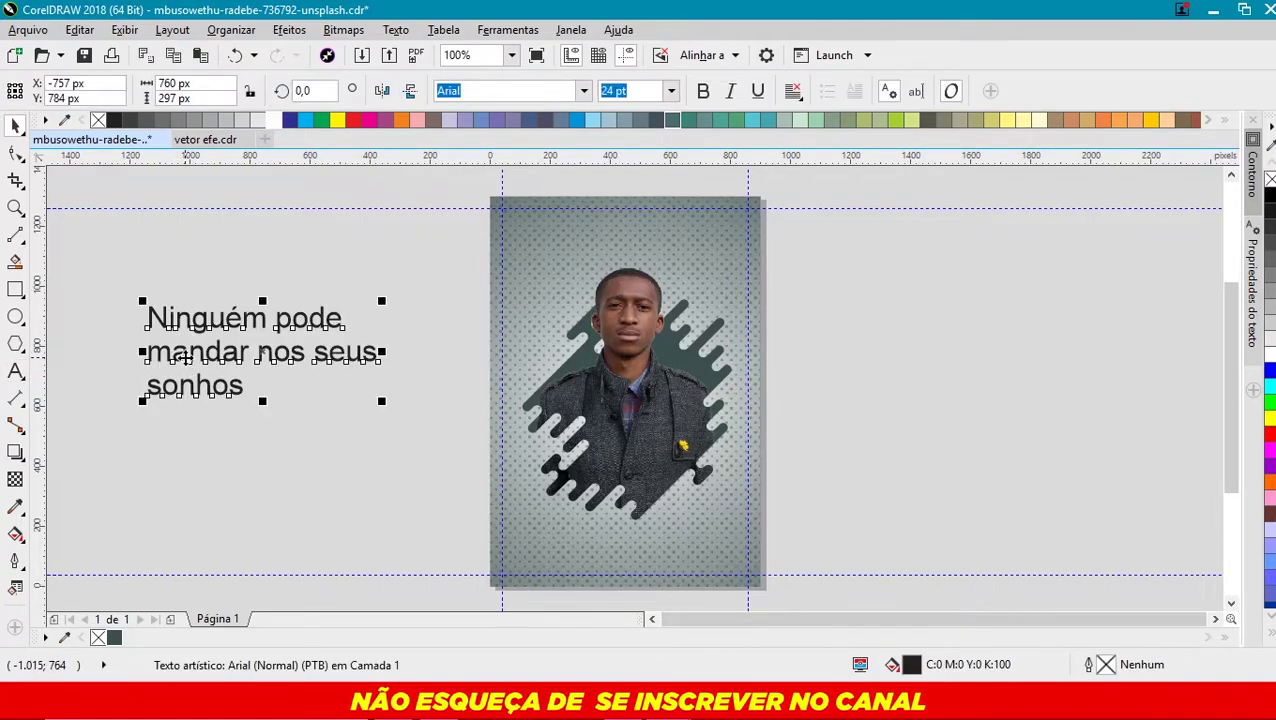
{"action": "left_click", "coordinate": [186, 272]}
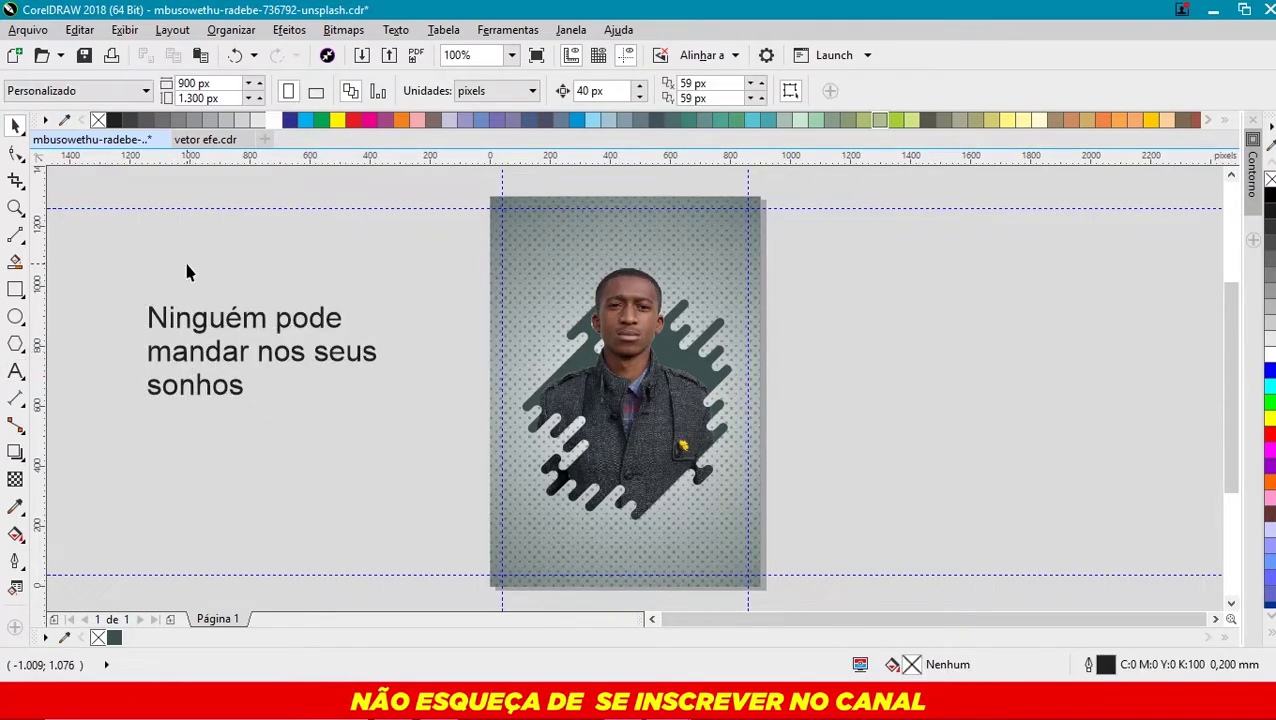
{"action": "left_click", "coordinate": [180, 319]}
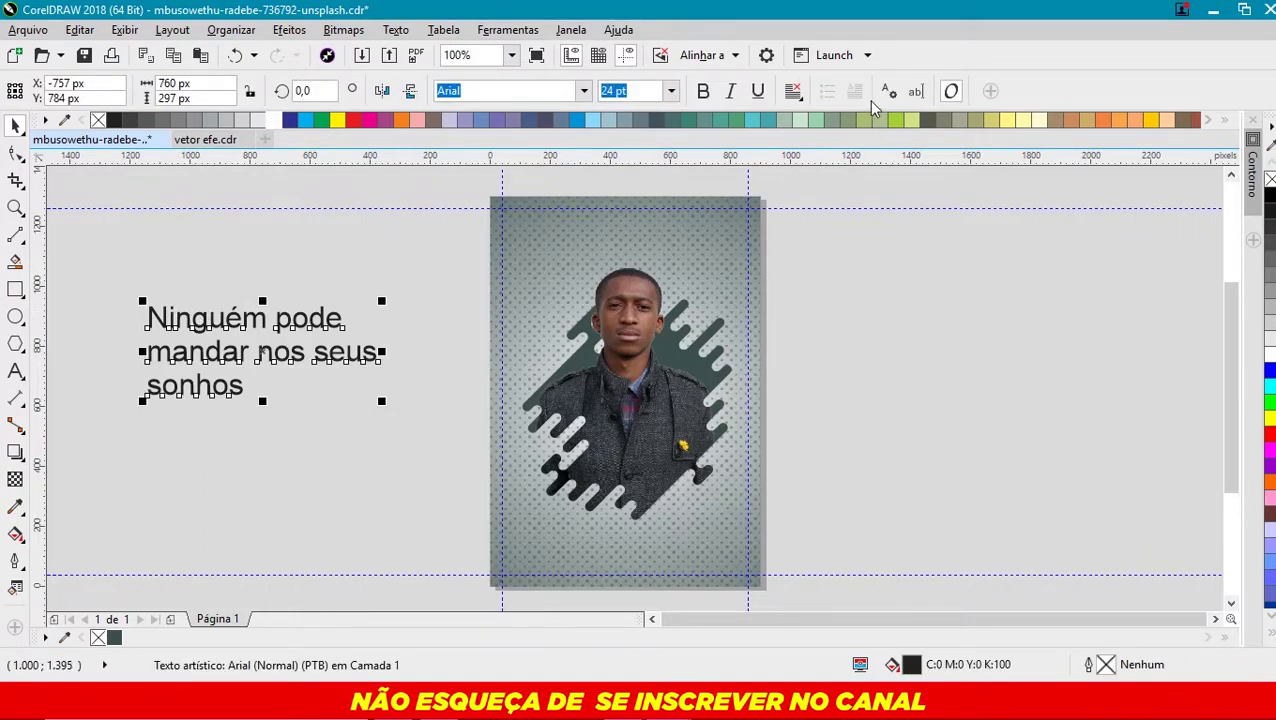
{"action": "left_click", "coordinate": [889, 92]}
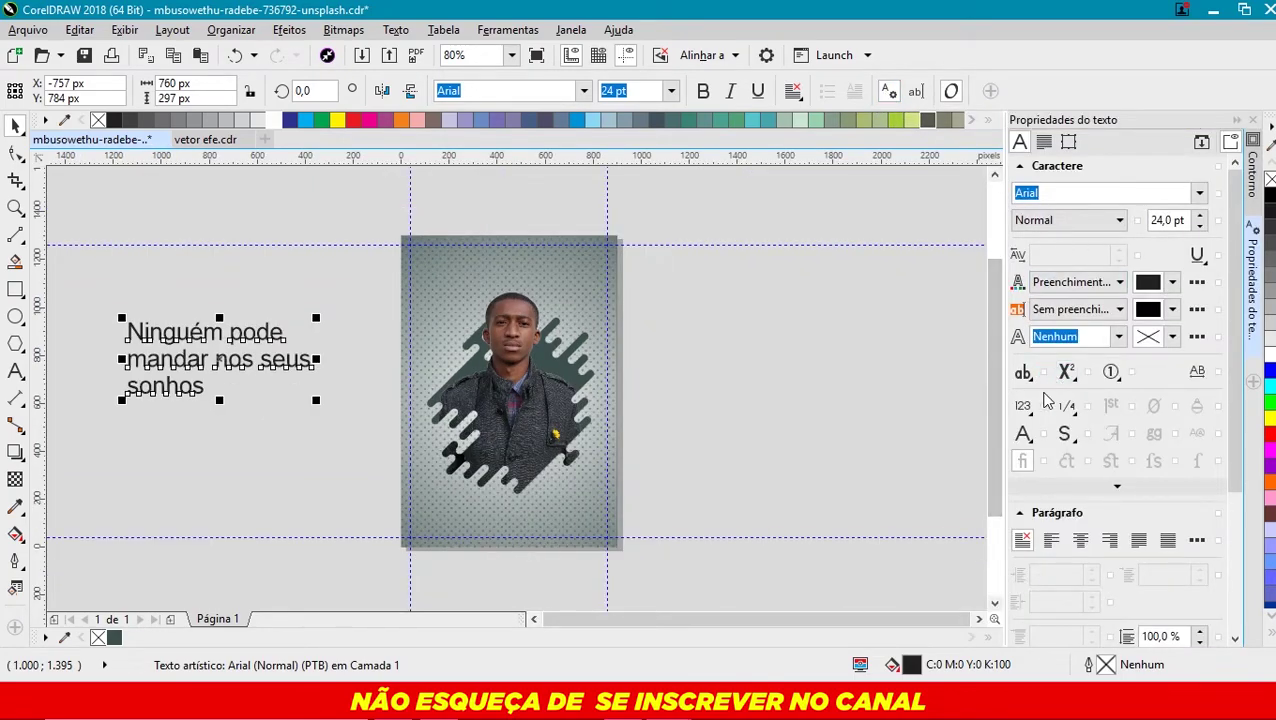
{"action": "left_click", "coordinate": [1025, 375]}
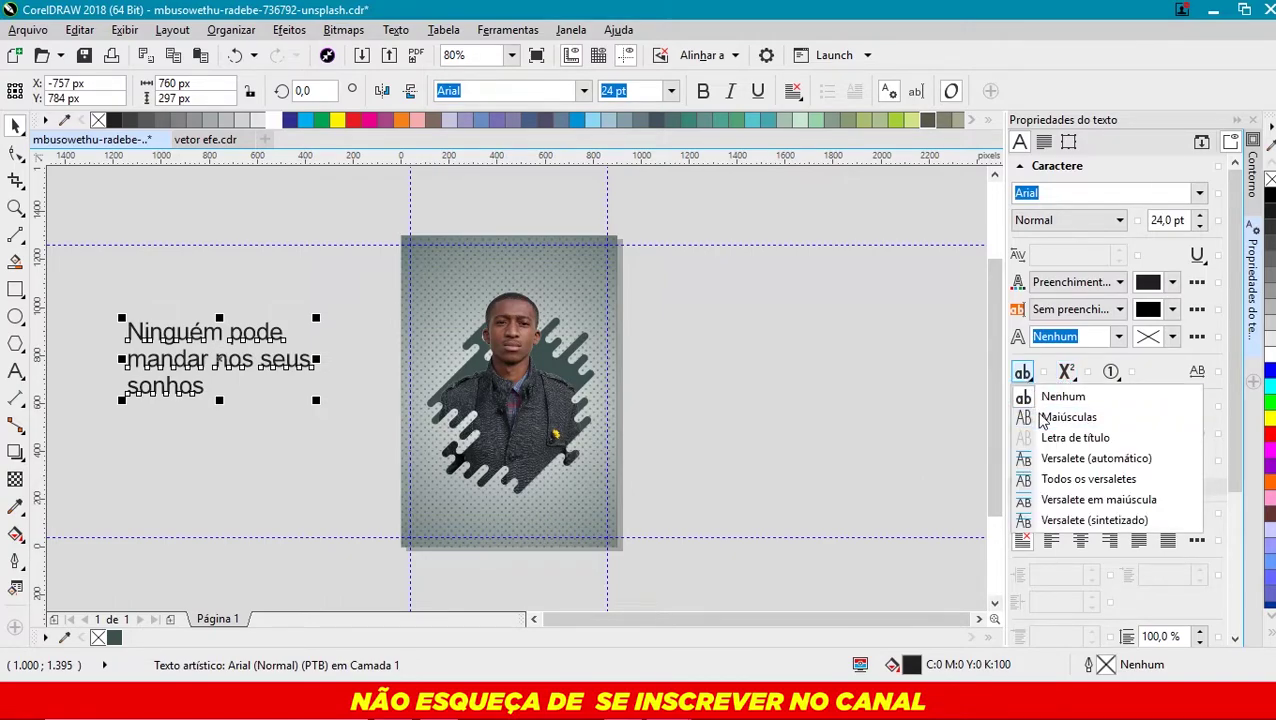
{"action": "left_click", "coordinate": [1045, 422]}
- Set the word SONHOS in Gotham Black and tighten the headline's letter spacing
{"action": "left_click", "coordinate": [142, 394]}
{"action": "left_click", "coordinate": [148, 390]}
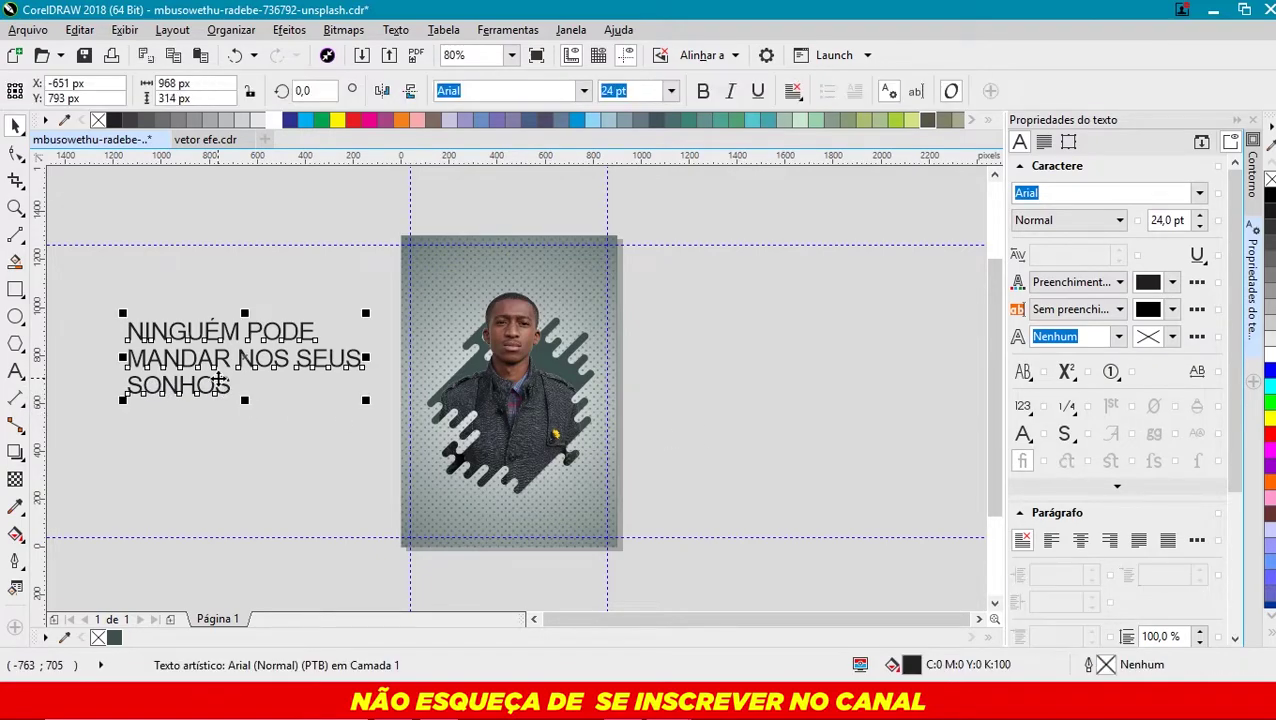
{"action": "left_click", "coordinate": [308, 342]}
{"action": "scroll", "coordinate": [145, 388], "scroll_direction": "up", "scroll_amount": 3}
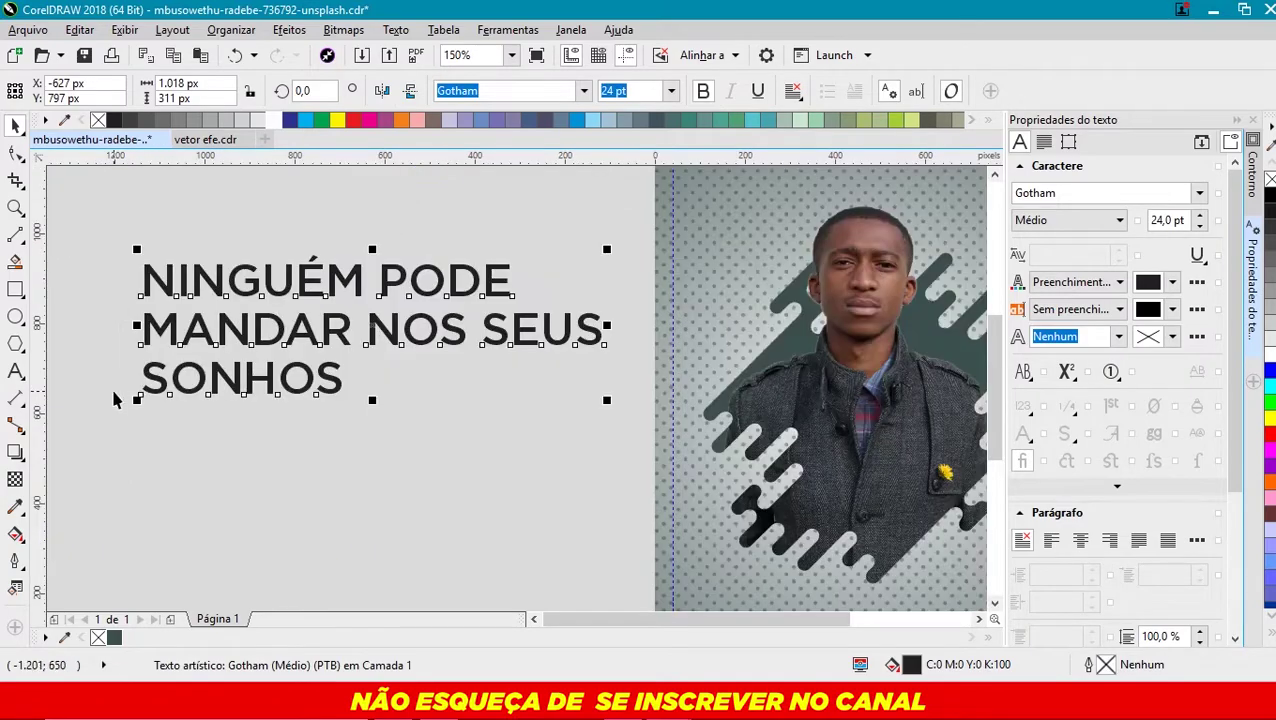
{"action": "double_click", "coordinate": [150, 378]}
{"action": "left_click_drag", "start_coordinate": [150, 378], "coordinate": [271, 400]}
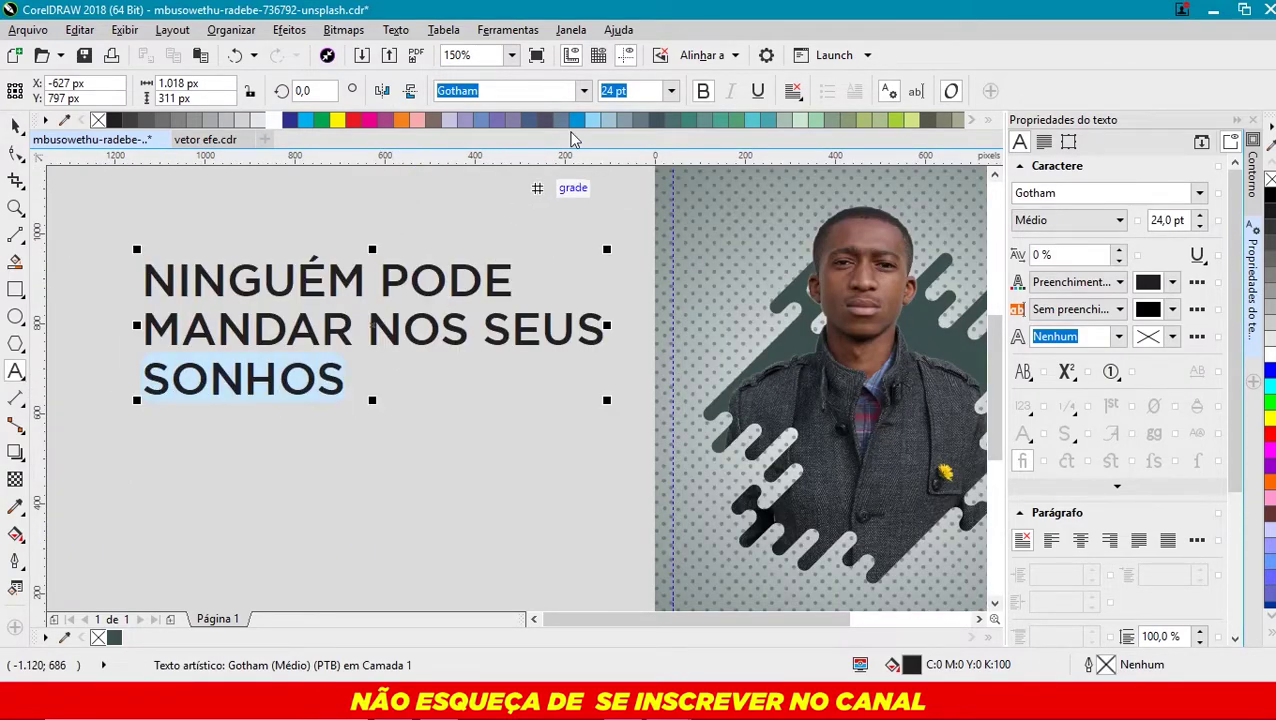
{"action": "left_click", "coordinate": [584, 91]}
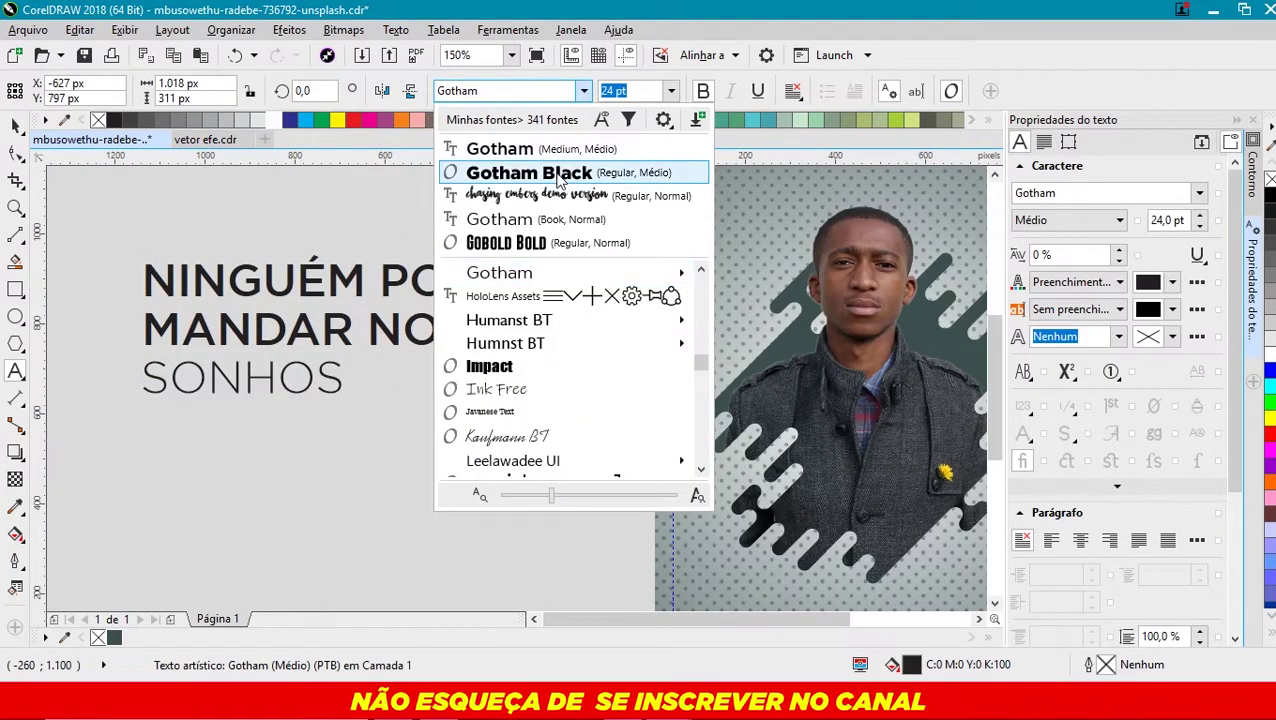
{"action": "left_click", "coordinate": [560, 172]}
{"action": "key", "text": "ctrl+space"}
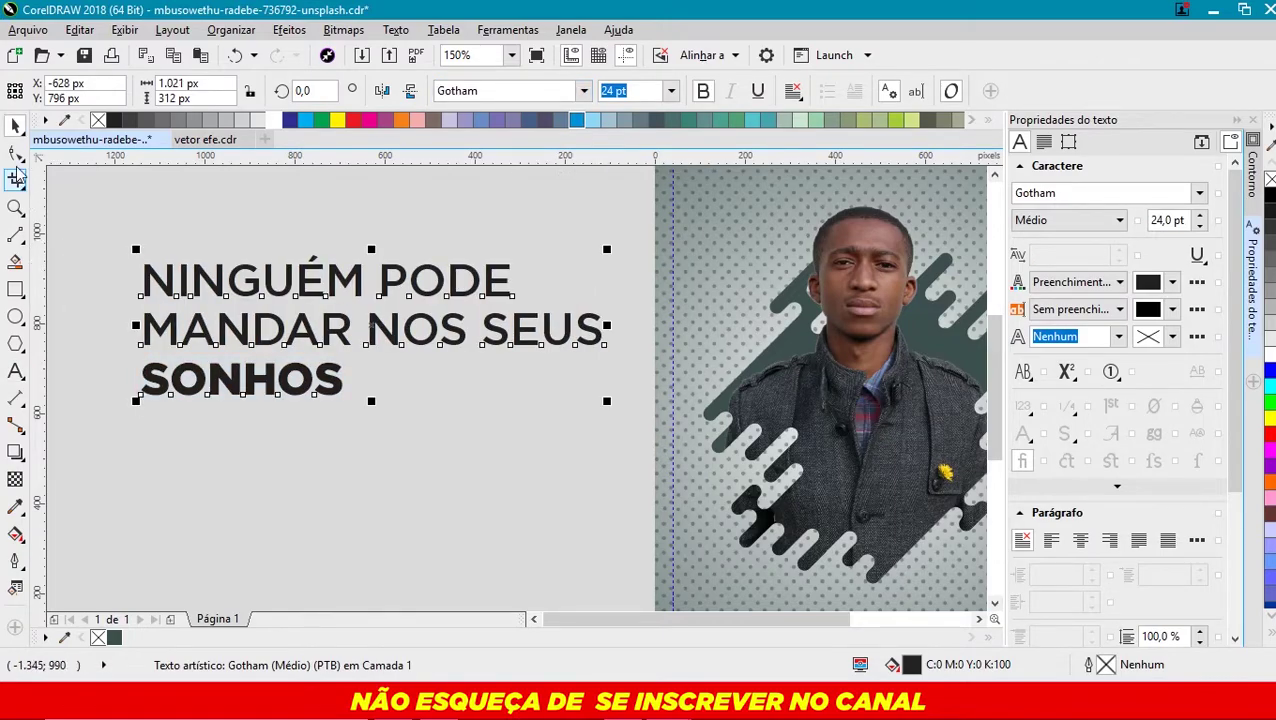
{"action": "left_click", "coordinate": [15, 155]}
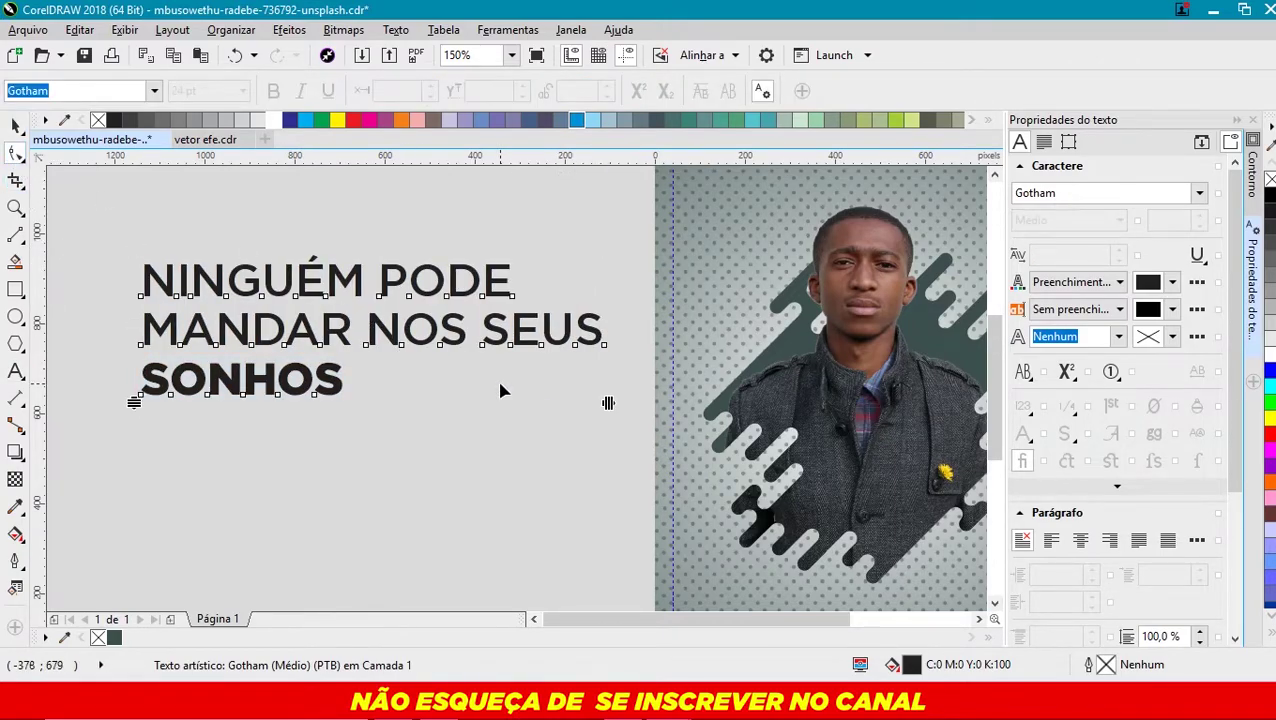
{"action": "left_click_drag", "start_coordinate": [608, 402], "coordinate": [553, 398]}
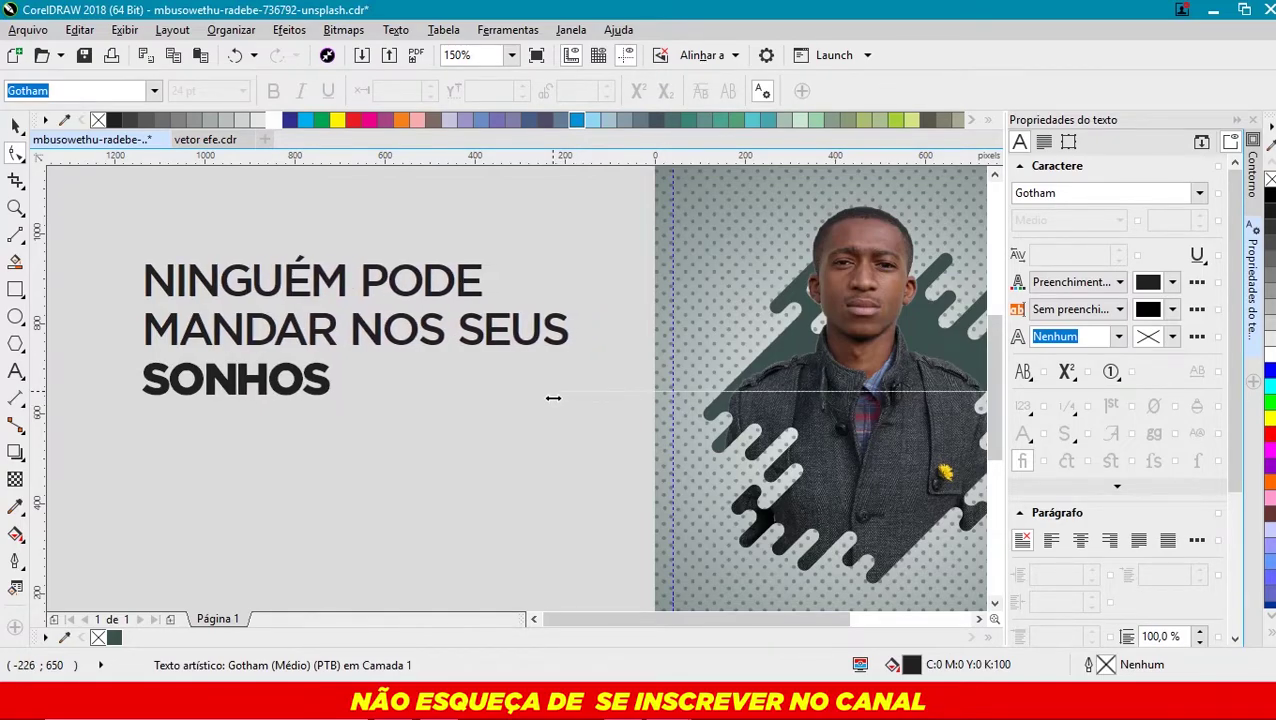
- Scale the white headline down to about 9.4 pt in the top-left corner
{"action": "key", "text": "space"}
{"action": "key", "text": "F3"}
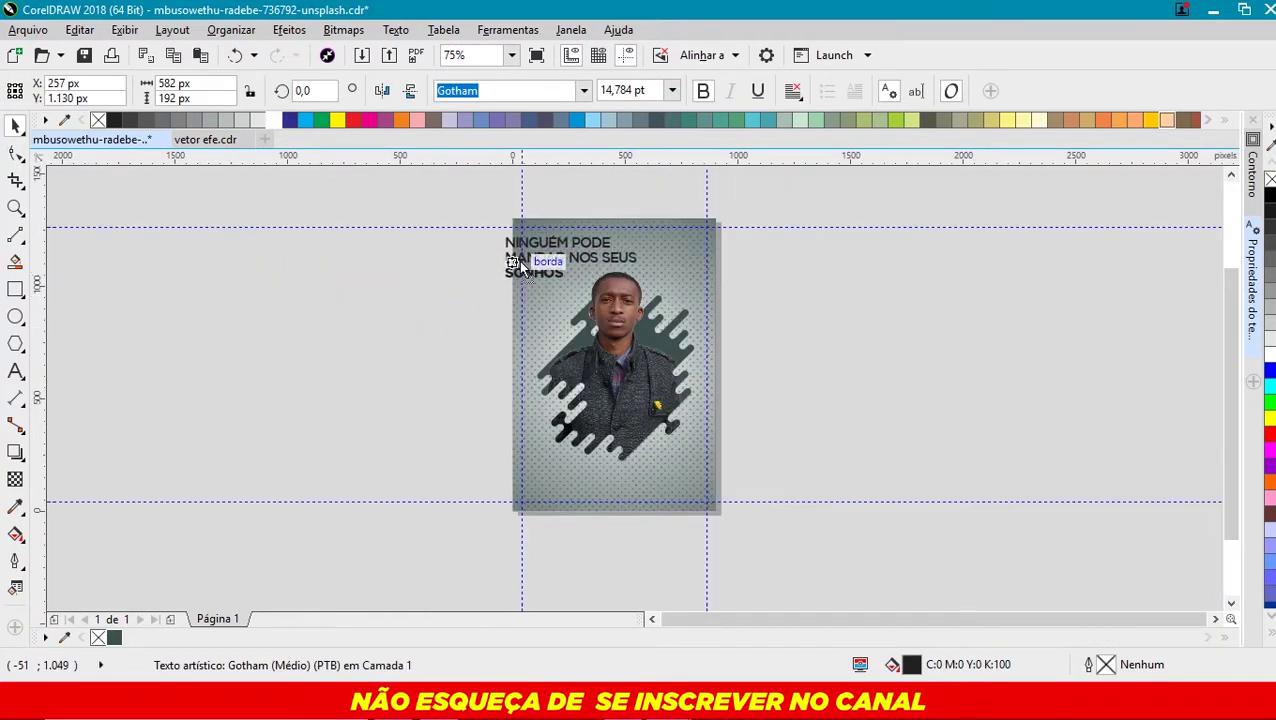
{"action": "scroll", "coordinate": [556, 240], "scroll_direction": "up", "scroll_amount": 2}
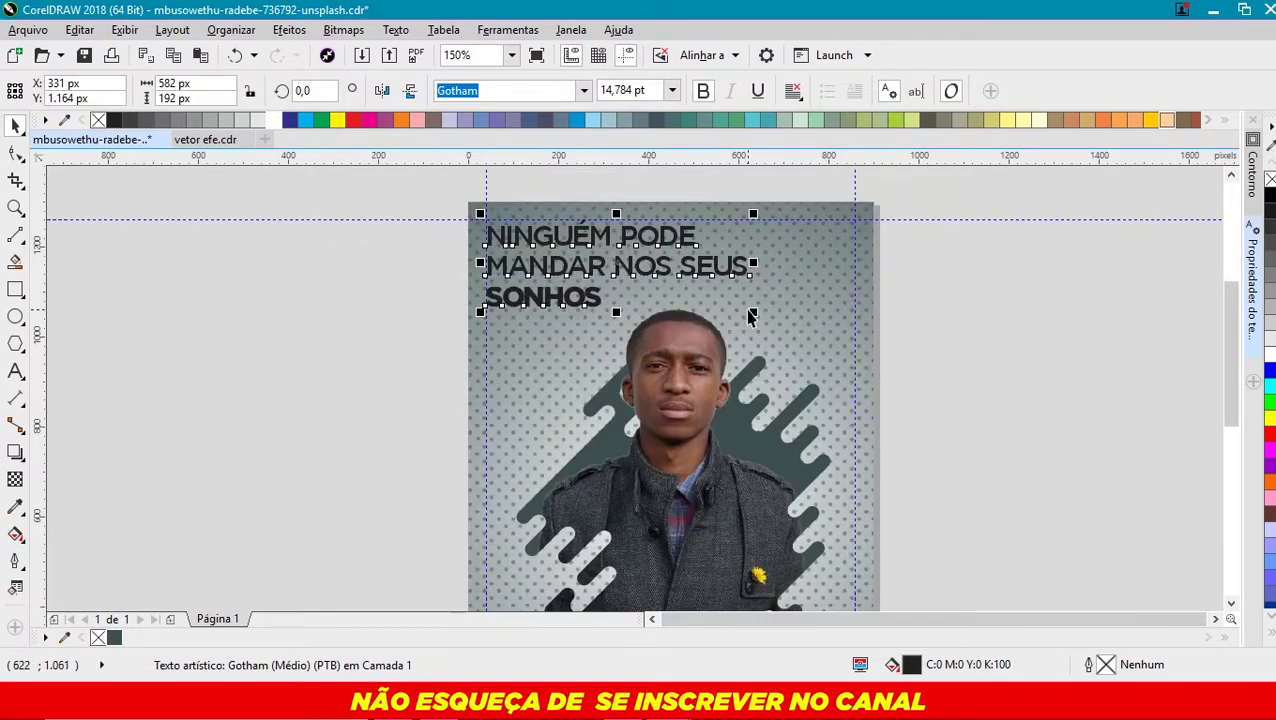
{"action": "left_click_drag", "start_coordinate": [752, 312], "coordinate": [707, 279]}
{"action": "left_click", "coordinate": [661, 349]}
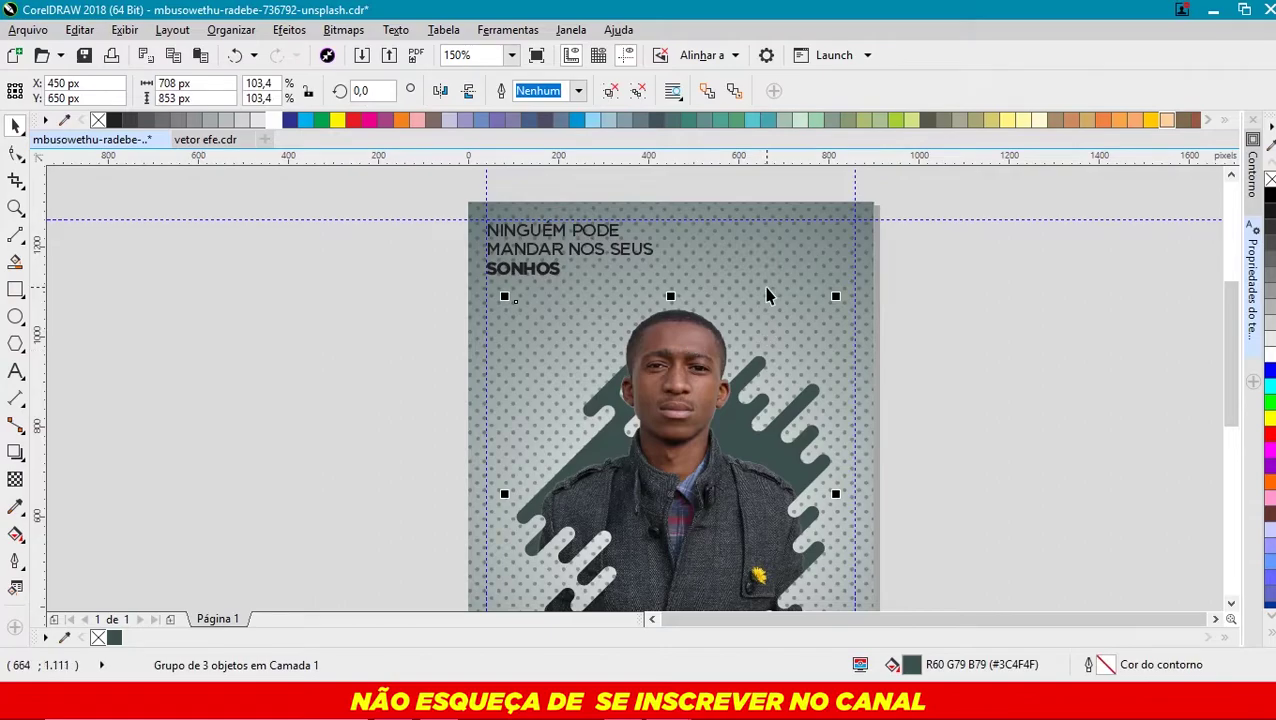
{"action": "scroll", "coordinate": [766, 290], "scroll_direction": "down", "scroll_amount": 2}
{"action": "scroll", "coordinate": [768, 348], "scroll_direction": "up", "scroll_amount": 2}
{"action": "key", "text": "Tab"}
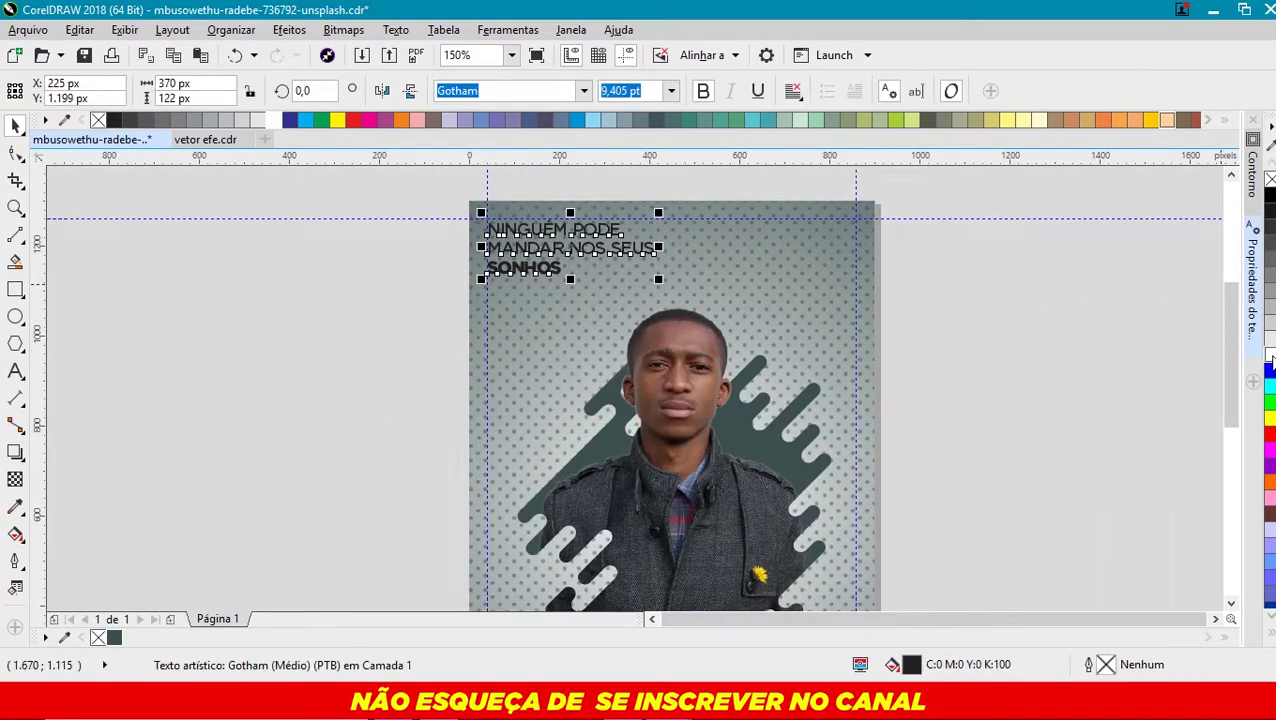
{"action": "key", "text": "Escape"}
{"action": "scroll", "coordinate": [543, 268], "scroll_direction": "up", "scroll_amount": 2}
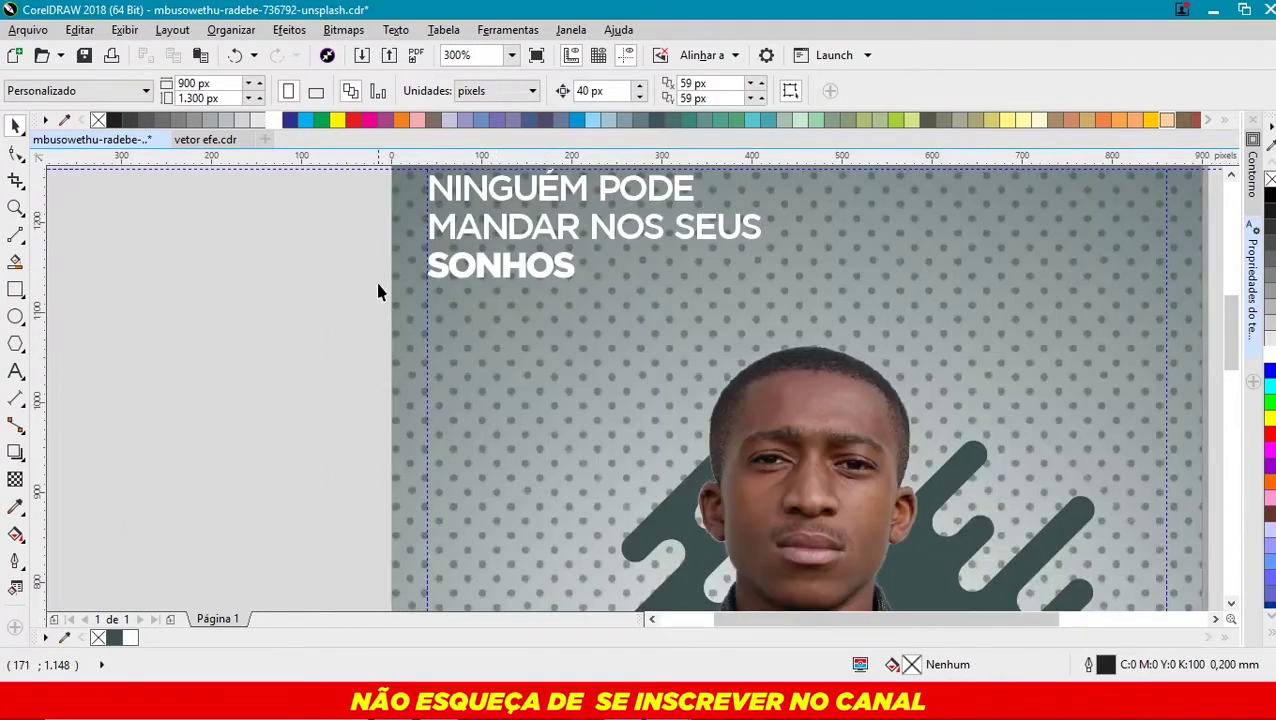
{"action": "left_click", "coordinate": [33, 233]}
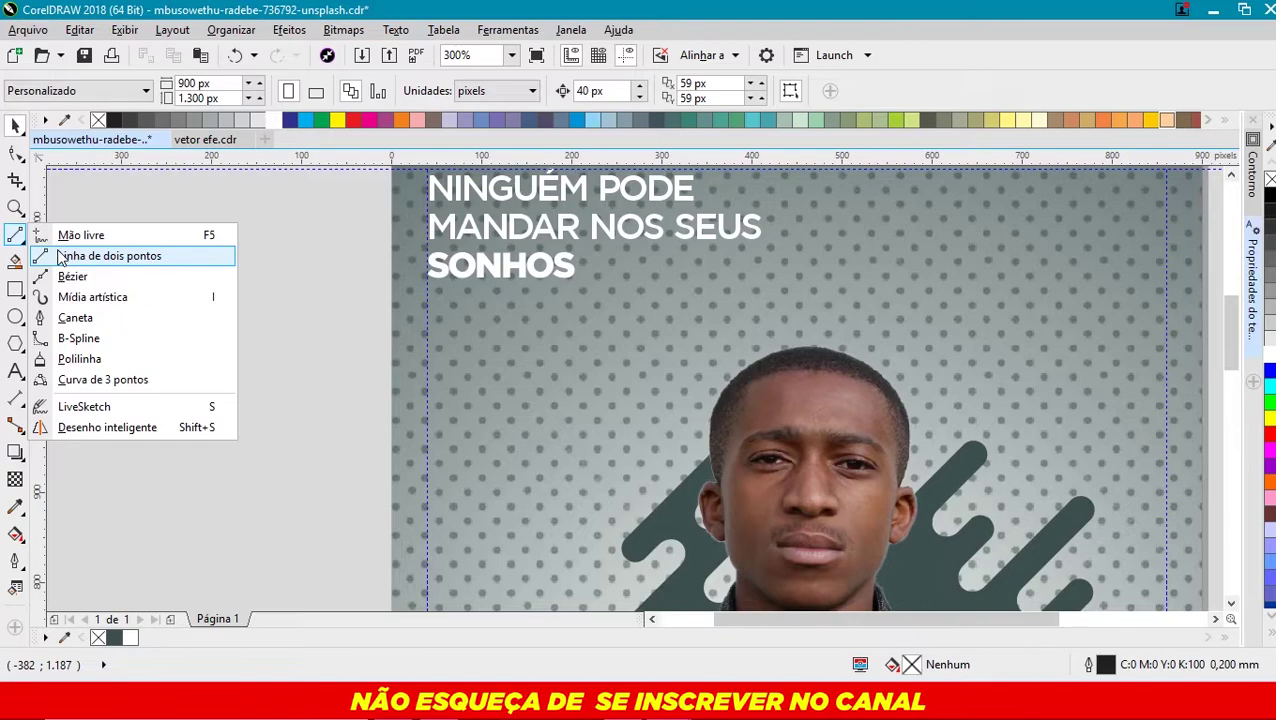
- Draw a 185 px horizontal line under SONHOS with a white 1 mm outline
{"action": "left_click", "coordinate": [62, 258]}
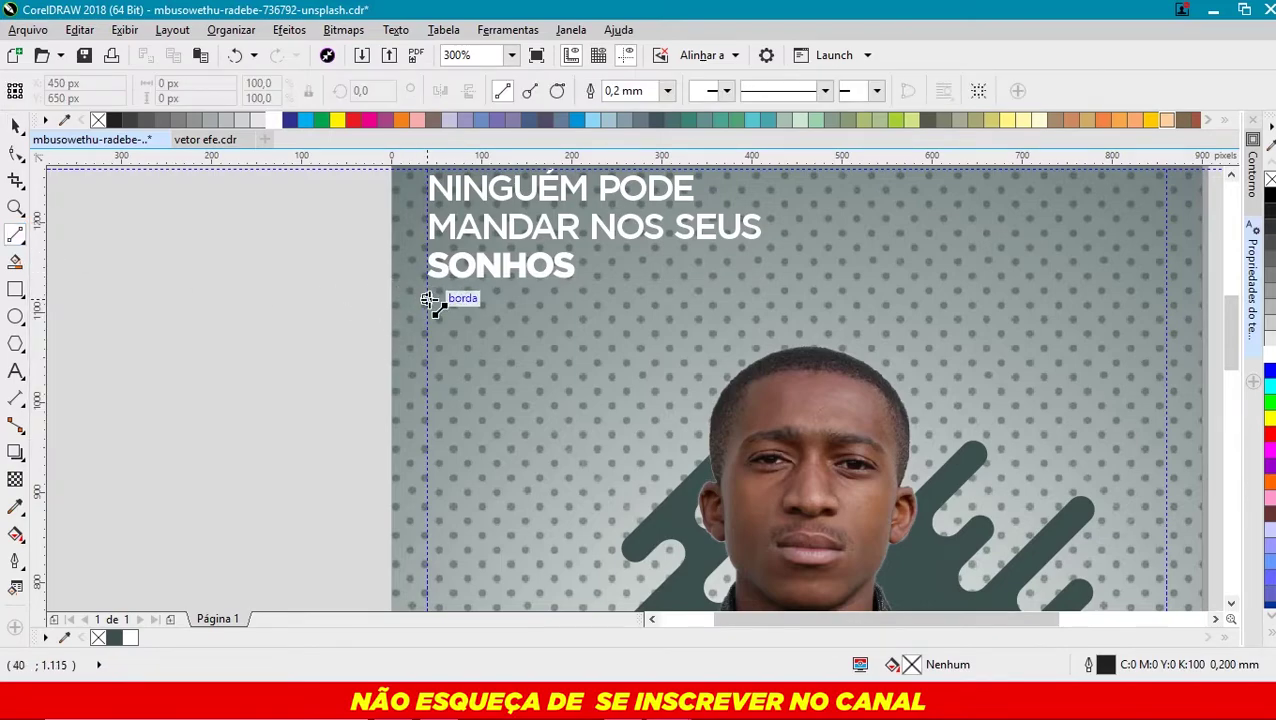
{"action": "left_click_drag", "start_coordinate": [429, 299], "coordinate": [605, 289]}
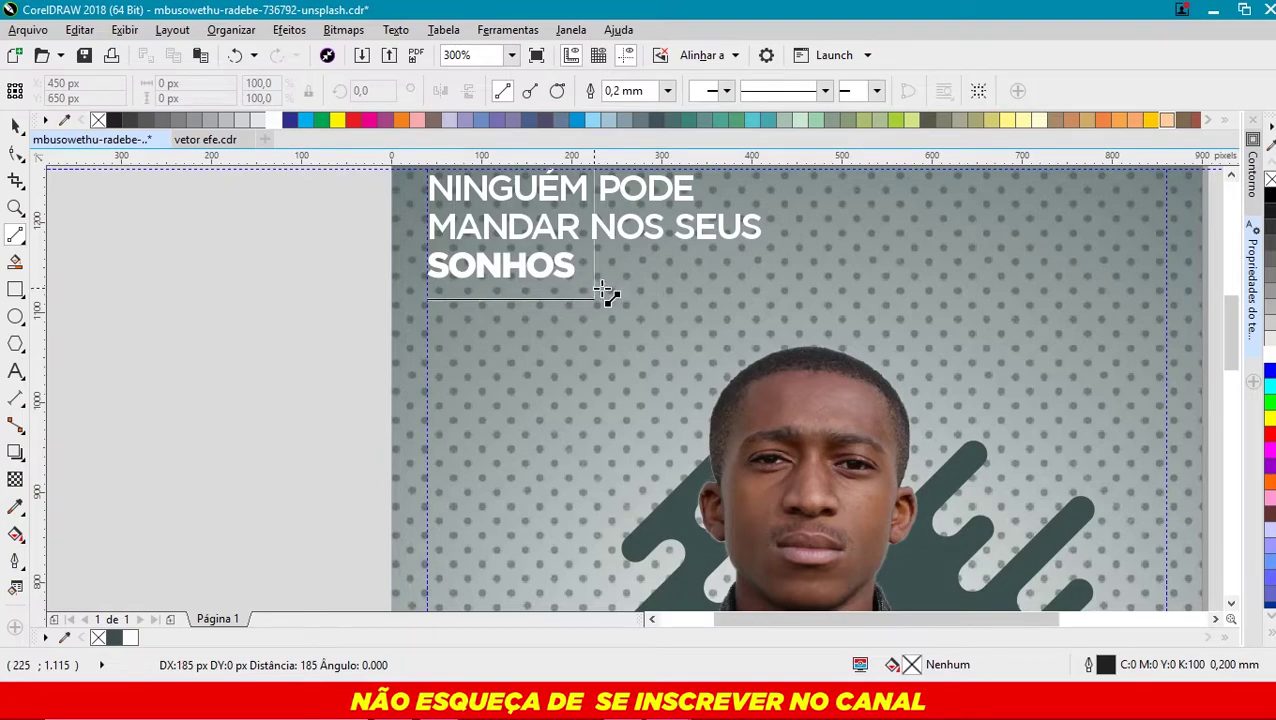
{"action": "left_click_drag", "start_coordinate": [605, 289], "coordinate": [603, 292]}
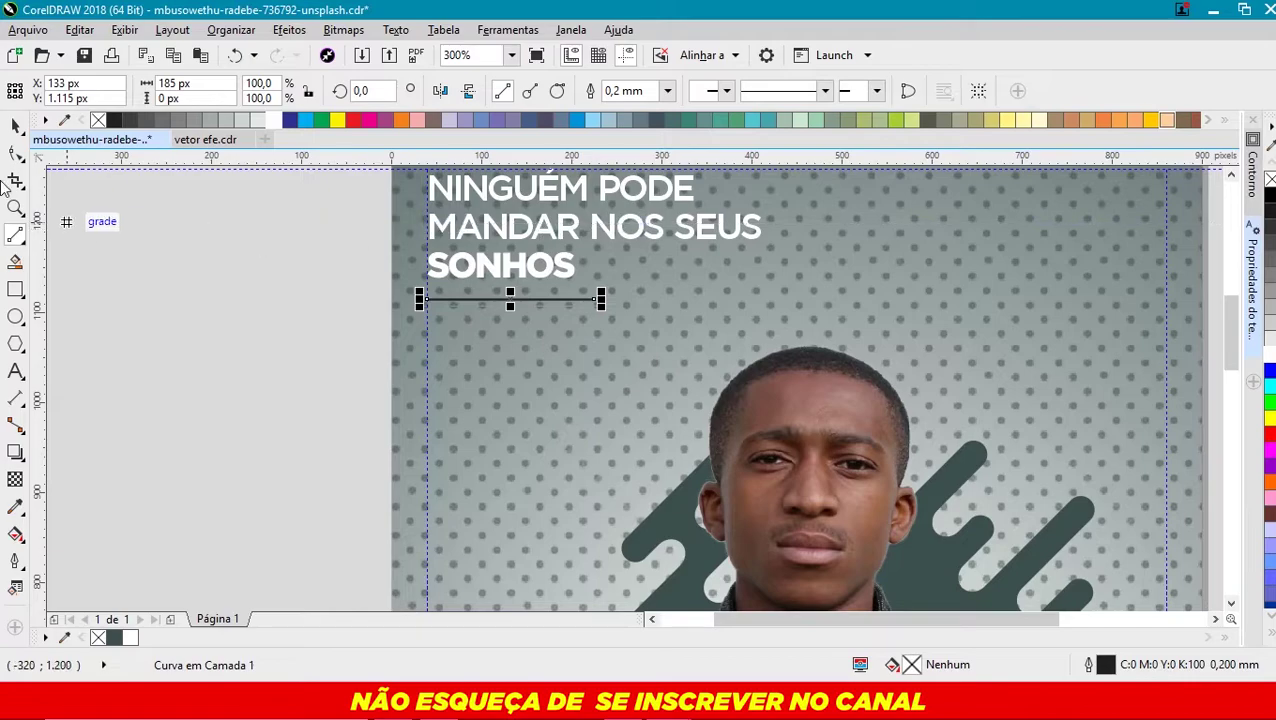
{"action": "left_click", "coordinate": [15, 125]}
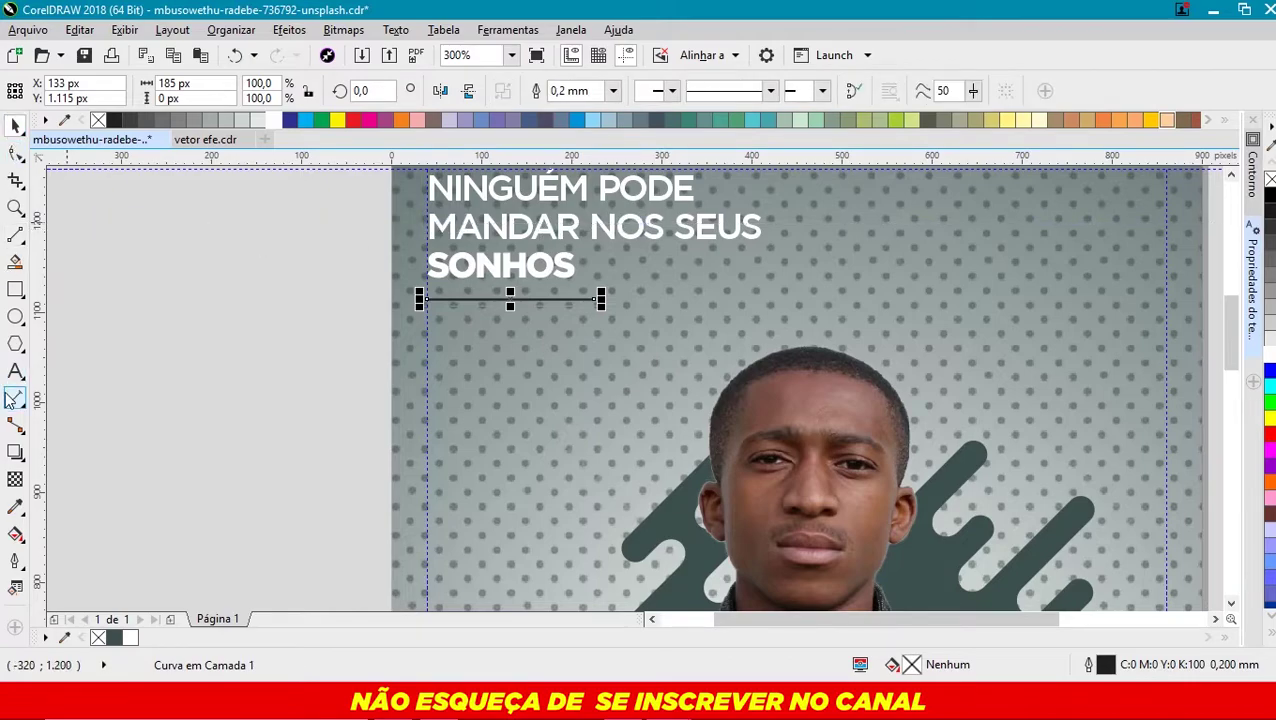
{"action": "left_click", "coordinate": [12, 562]}
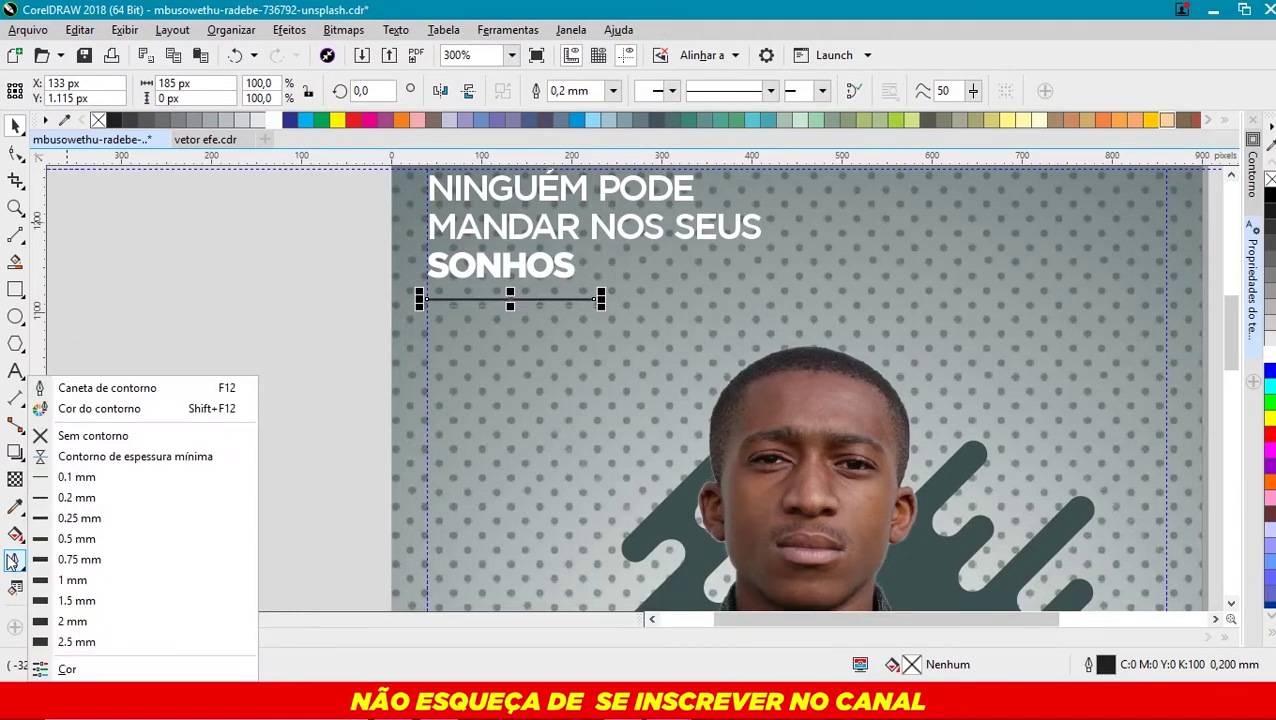
{"action": "left_click", "coordinate": [58, 580]}
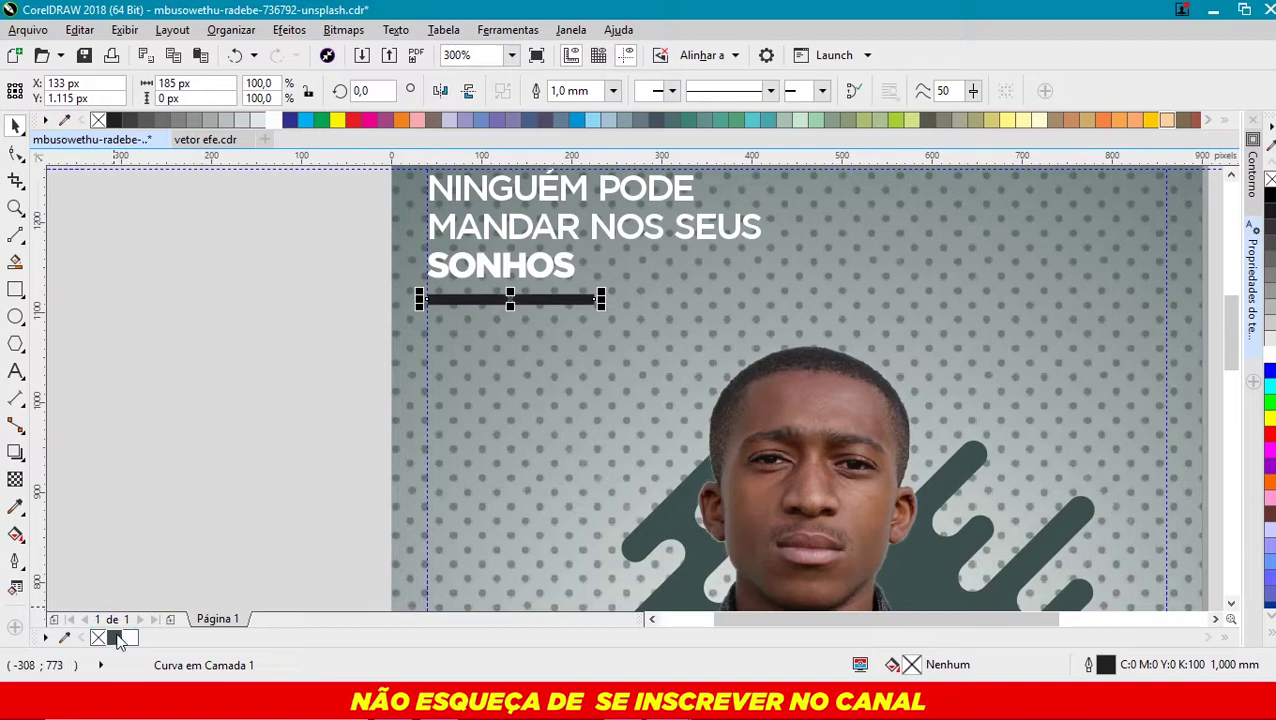
{"action": "right_click", "coordinate": [127, 638]}
{"action": "left_click", "coordinate": [140, 268]}
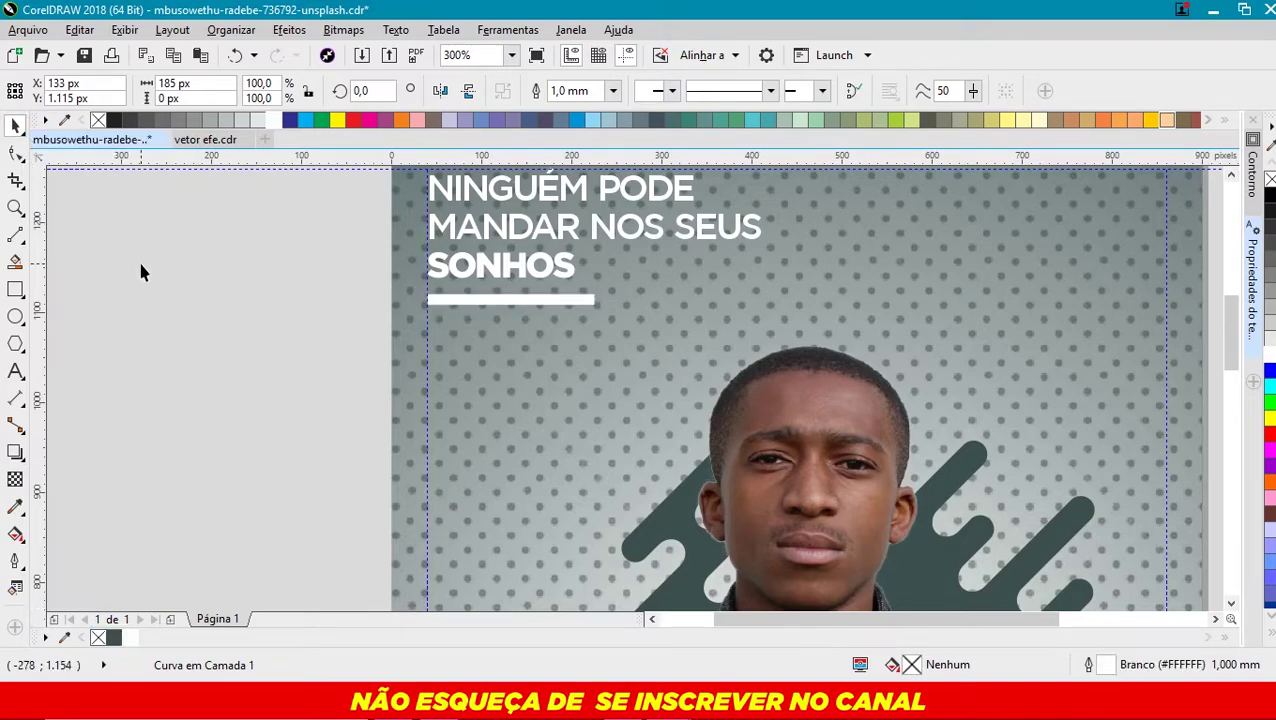
- Move the O FUTURO JÁ COMEÇOU! text onto the page, centred below the jacket
{"action": "scroll", "coordinate": [400, 318], "scroll_direction": "down", "scroll_amount": 2}
{"action": "scroll", "coordinate": [422, 282], "scroll_direction": "up", "scroll_amount": 2}
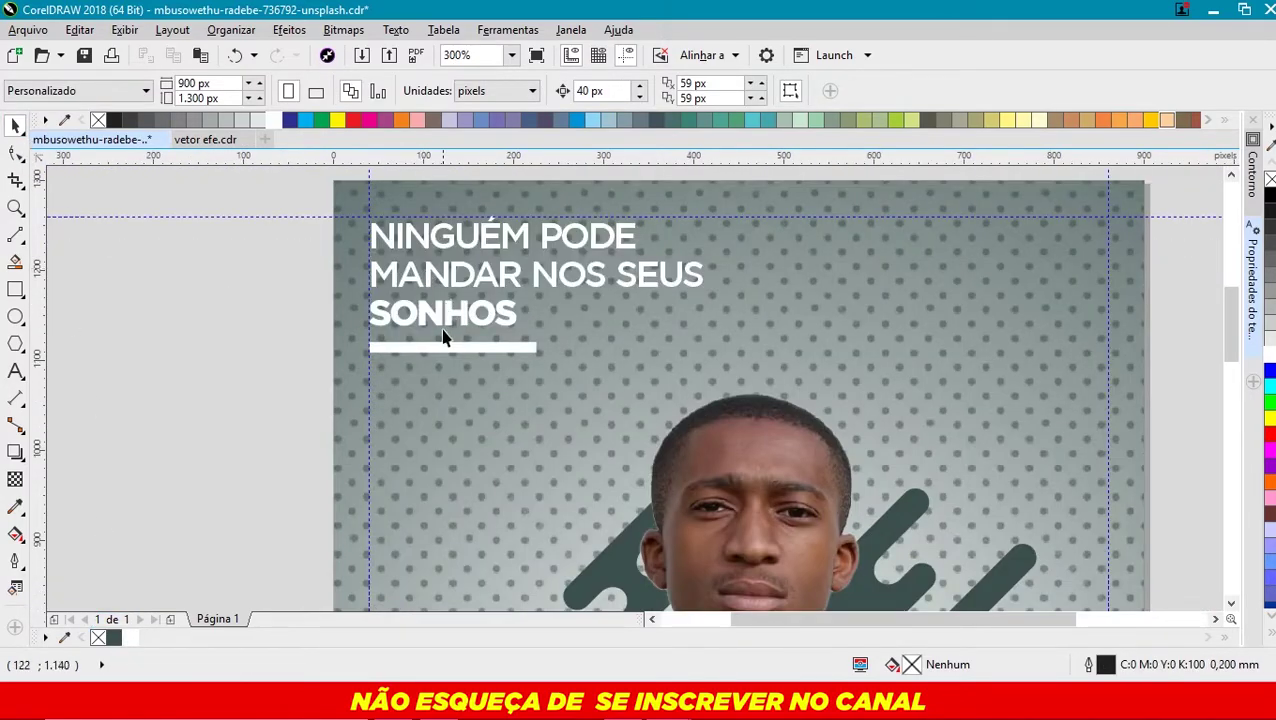
{"action": "scroll", "coordinate": [462, 326], "scroll_direction": "down", "scroll_amount": 2}
{"action": "scroll", "coordinate": [632, 538], "scroll_direction": "down", "scroll_amount": 1}
{"action": "scroll", "coordinate": [635, 538], "scroll_direction": "up", "scroll_amount": 3}
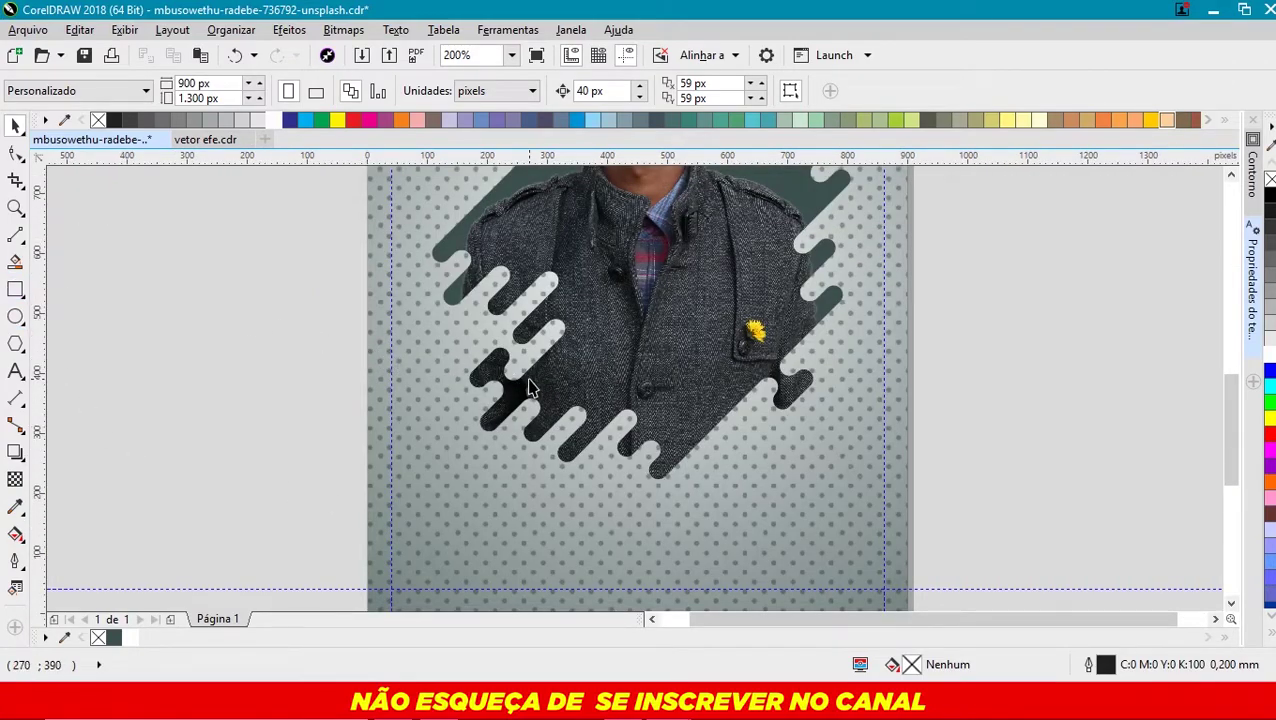
{"action": "scroll", "coordinate": [527, 380], "scroll_direction": "down", "scroll_amount": 1}
{"action": "scroll", "coordinate": [509, 230], "scroll_direction": "down", "scroll_amount": 1}
{"action": "scroll", "coordinate": [495, 205], "scroll_direction": "up", "scroll_amount": 1}
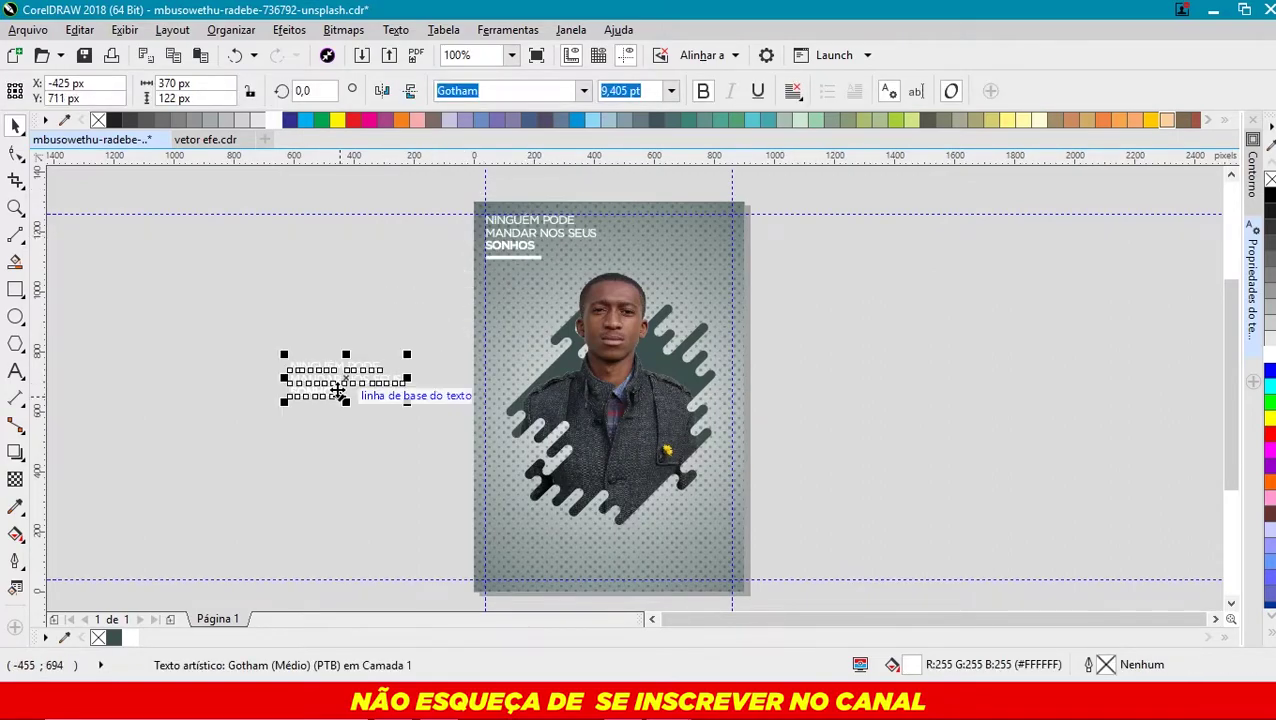
{"action": "scroll", "coordinate": [590, 499], "scroll_direction": "up", "scroll_amount": 1}
{"action": "mouse_move", "coordinate": [336, 388]}
{"action": "left_mouse_down"}
{"action": "mouse_move", "coordinate": [683, 524]}
{"action": "mouse_move", "coordinate": [695, 564]}
{"action": "left_mouse_up"}
{"action": "scroll", "coordinate": [695, 564], "scroll_direction": "down", "scroll_amount": 1}
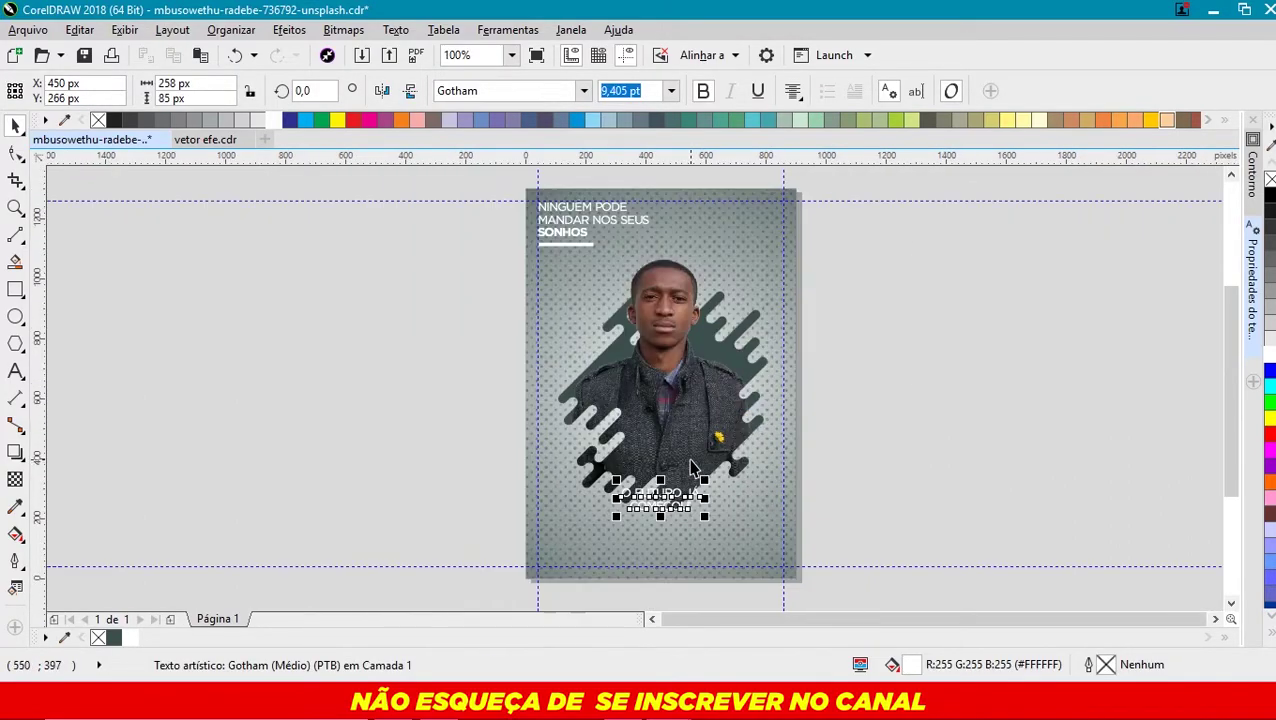
{"action": "scroll", "coordinate": [663, 538], "scroll_direction": "up", "scroll_amount": 1}
{"action": "left_click", "coordinate": [15, 289]}
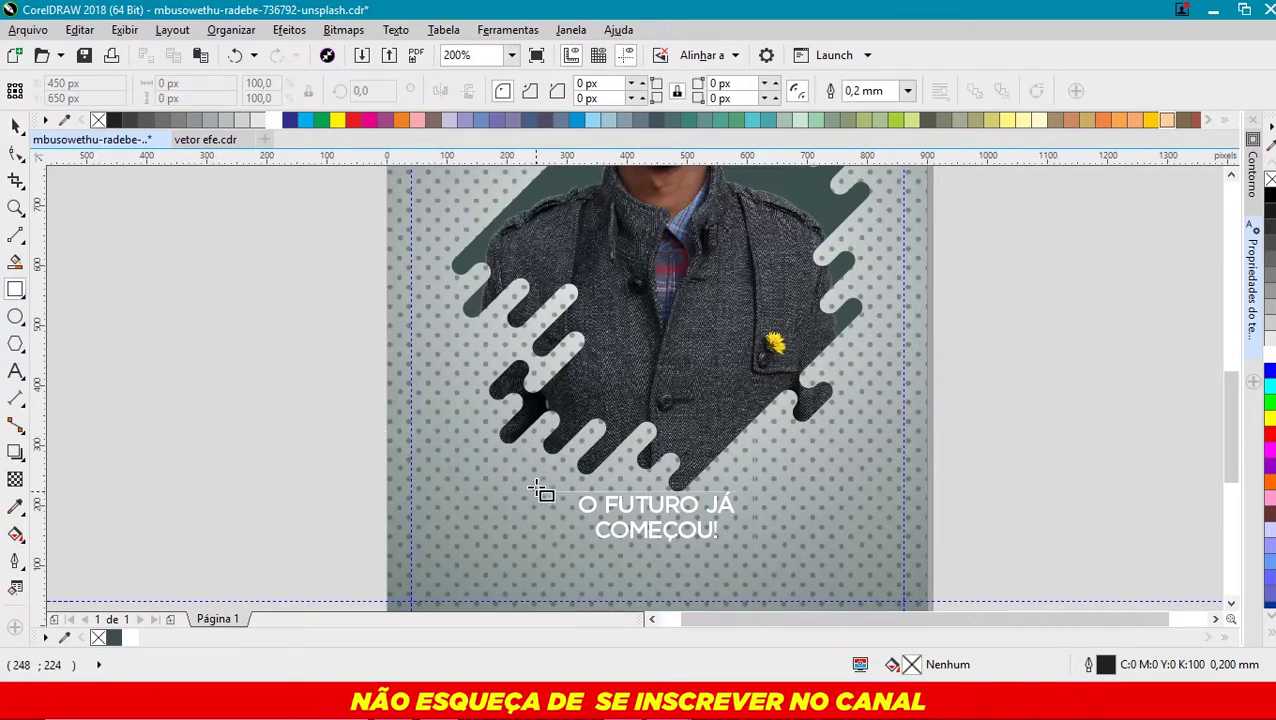
- Draw a rectangle around O FUTURO JÁ COMEÇOU! and settle its outline at 1 mm
{"action": "left_click_drag", "start_coordinate": [537, 489], "coordinate": [767, 554]}
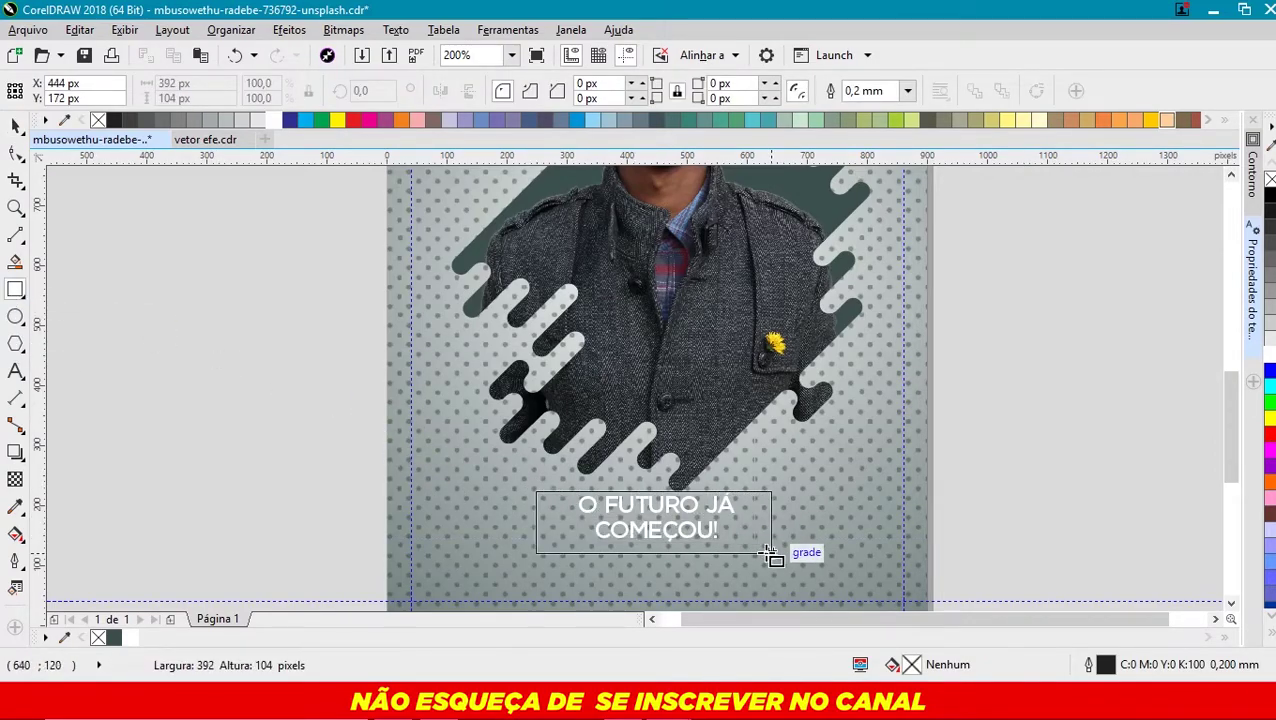
{"action": "left_click", "coordinate": [15, 560]}
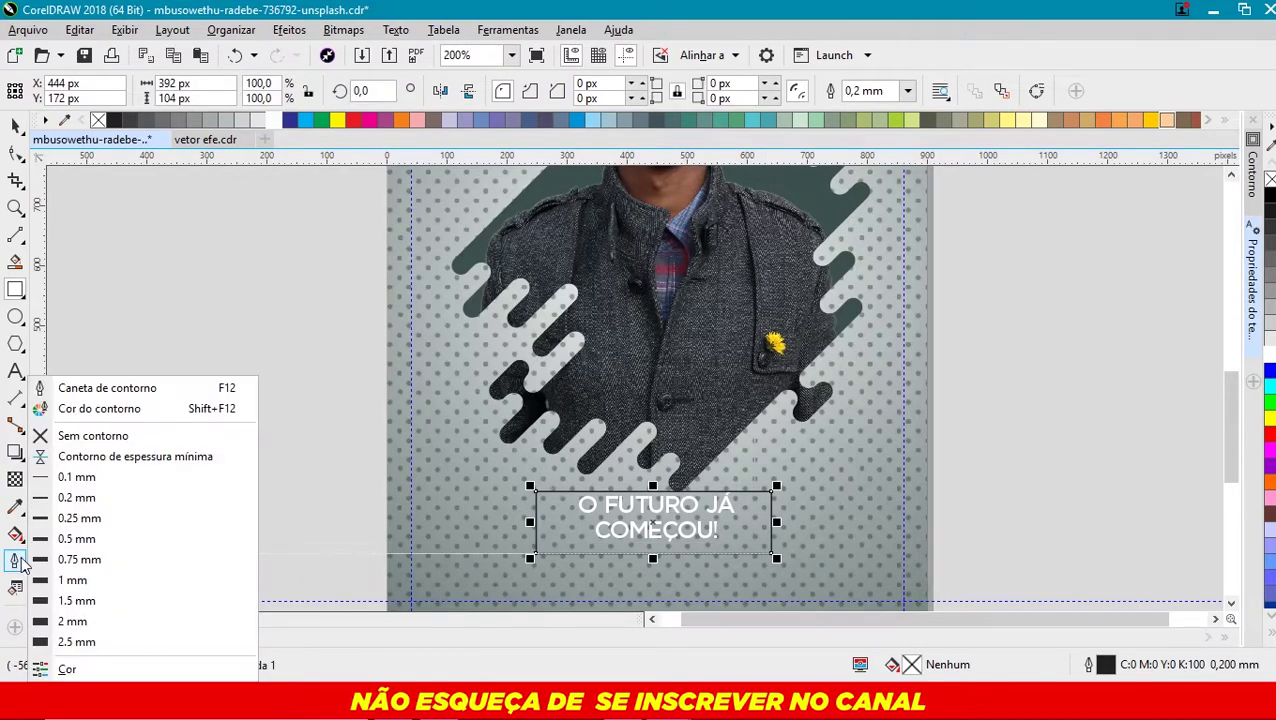
{"action": "left_click", "coordinate": [76, 601]}
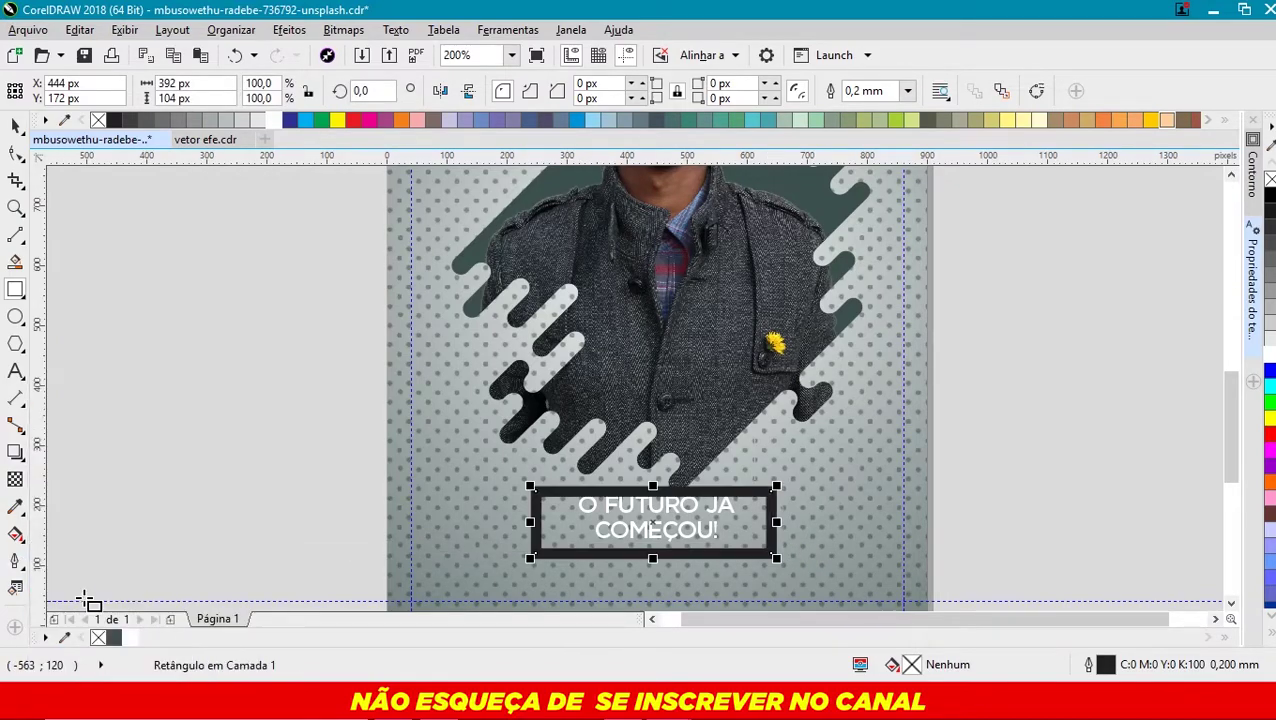
{"action": "left_click", "coordinate": [17, 563]}
{"action": "left_click", "coordinate": [60, 557]}
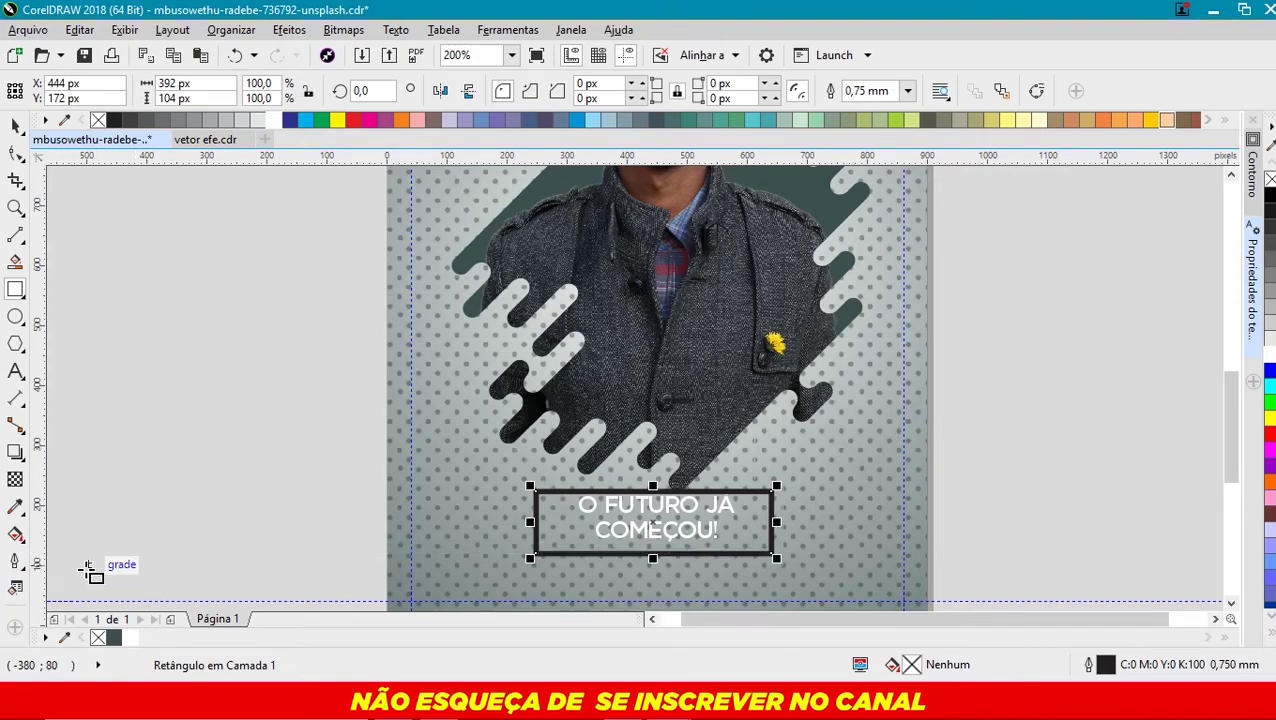
{"action": "left_click", "coordinate": [15, 560]}
{"action": "left_click", "coordinate": [76, 581]}
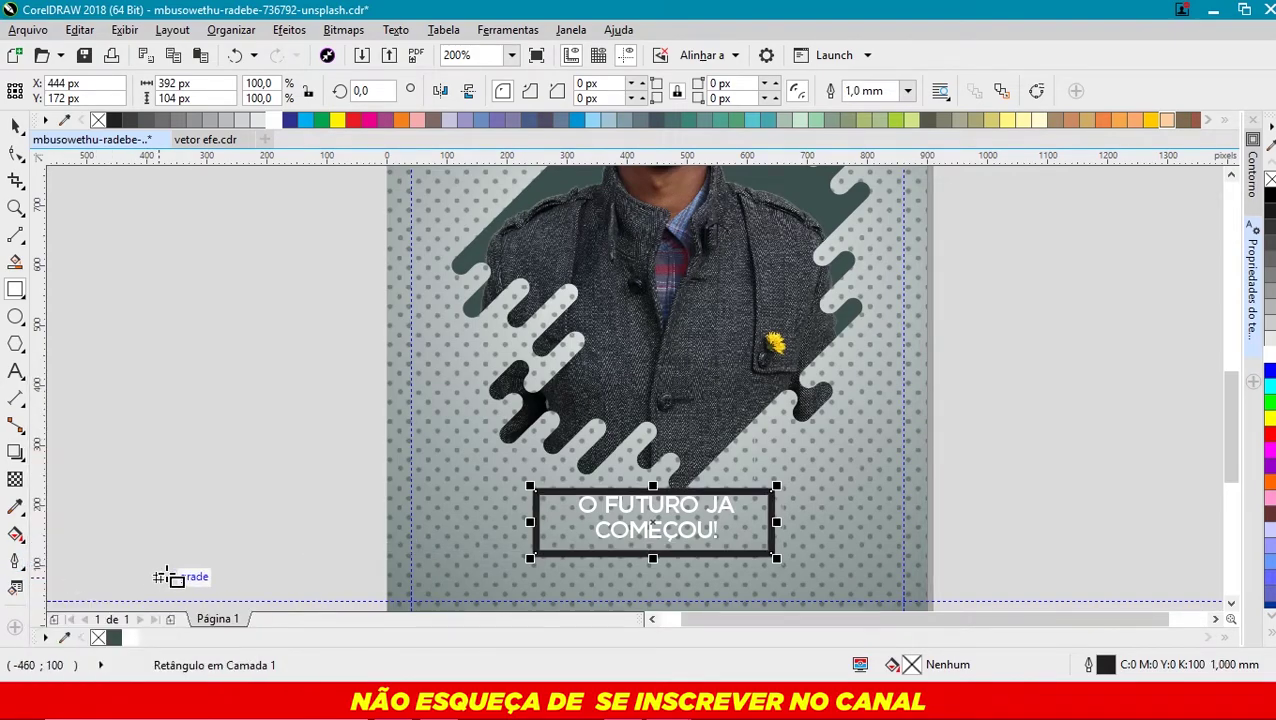
{"action": "key", "text": "Escape"}
- Reselect the rectangle framing the tagline text
{"action": "scroll", "coordinate": [655, 547], "scroll_direction": "up", "scroll_amount": 1}
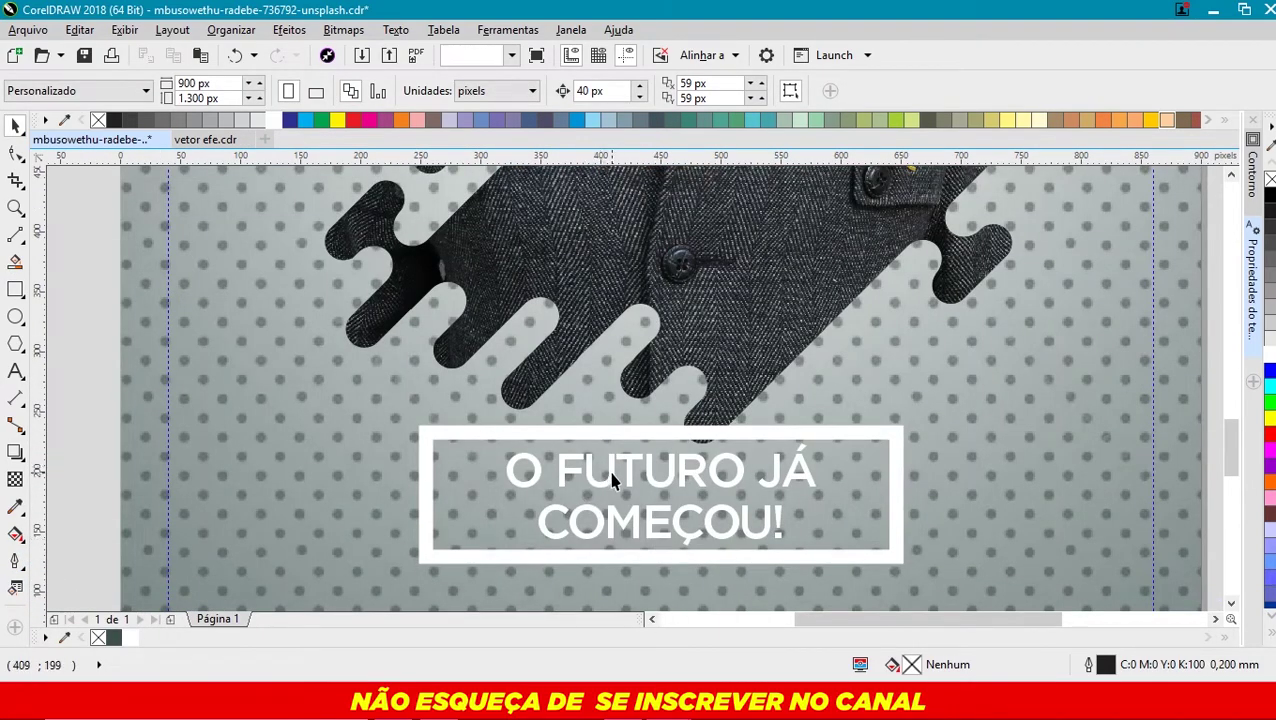
{"action": "left_click", "coordinate": [614, 481]}
{"action": "scroll", "coordinate": [730, 490], "scroll_direction": "down", "scroll_amount": 1}
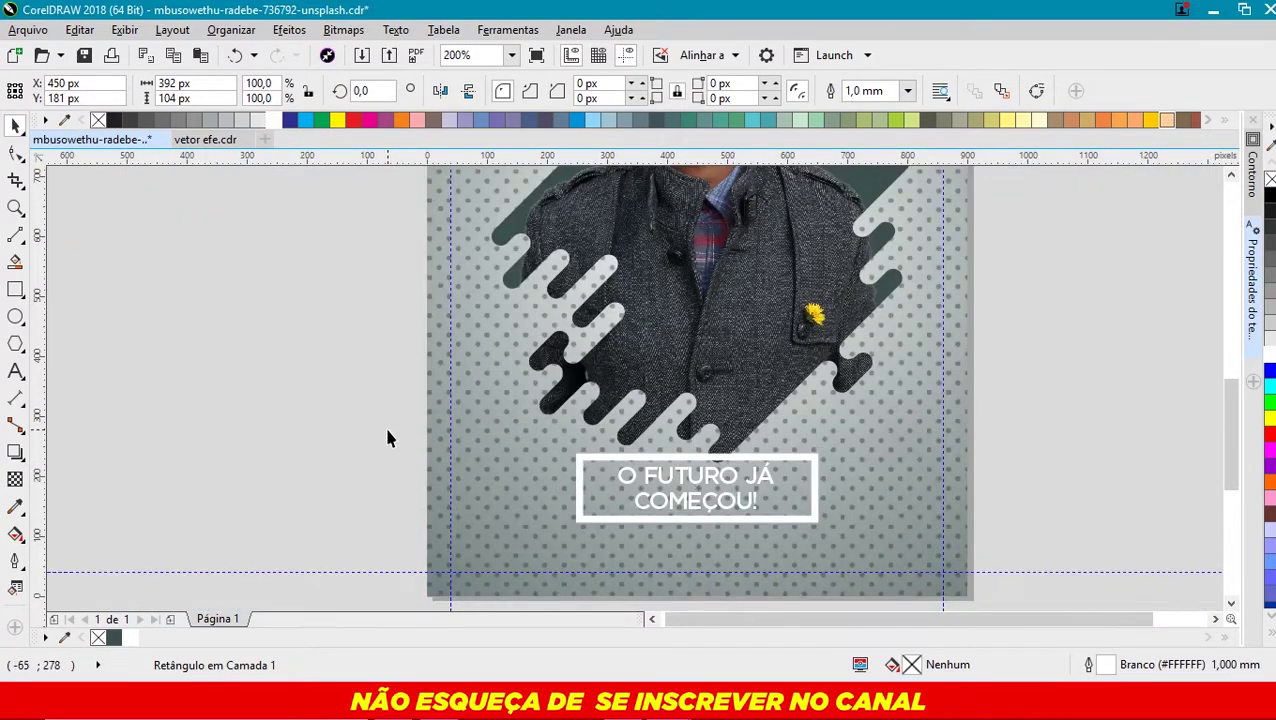
{"action": "mouse_move", "coordinate": [393, 403]}
{"action": "left_mouse_down"}
{"action": "mouse_move", "coordinate": [855, 553]}
{"action": "mouse_move", "coordinate": [845, 548]}
{"action": "left_mouse_up"}
{"action": "left_click", "coordinate": [567, 497]}
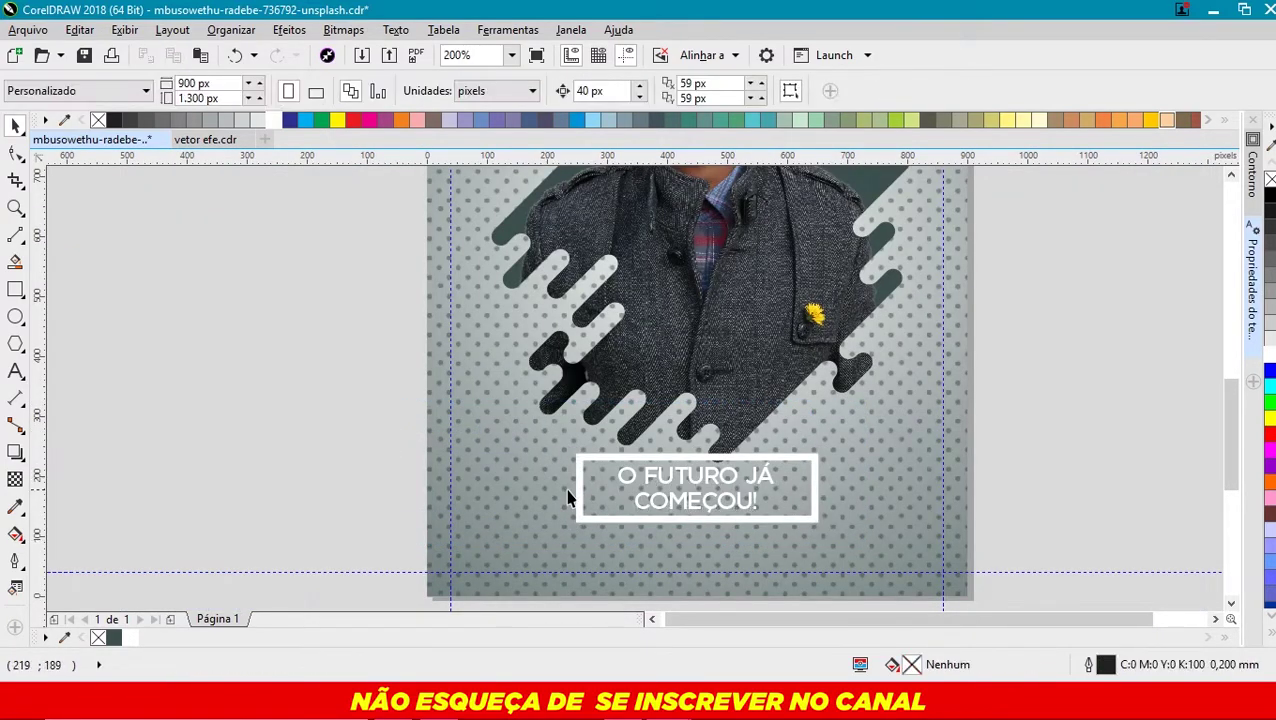
{"action": "scroll", "coordinate": [575, 499], "scroll_direction": "up", "scroll_amount": 1}
{"action": "left_click", "coordinate": [585, 484]}
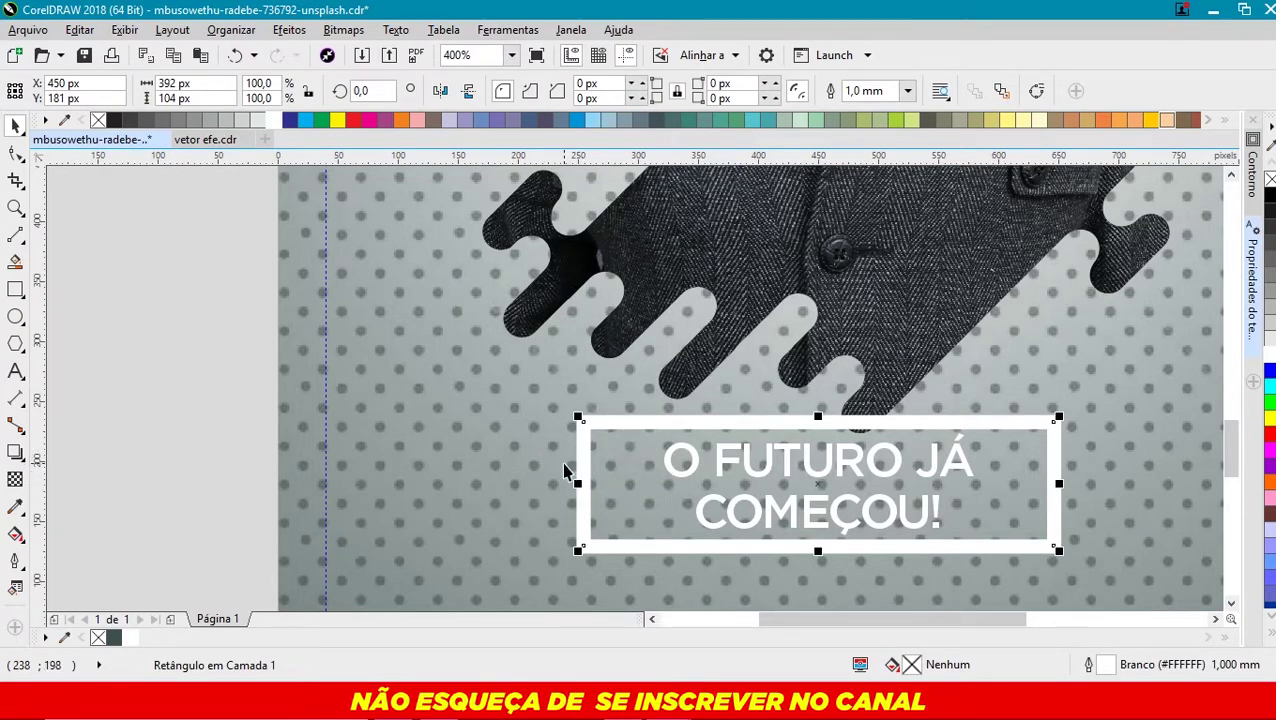
- Shrink the framed tagline to about 82% and position it below the drip splash
{"action": "left_click", "coordinate": [820, 462], "text": "shift"}
{"action": "scroll", "coordinate": [834, 445], "scroll_direction": "down", "scroll_amount": 1}
{"action": "left_click_drag", "start_coordinate": [768, 390], "coordinate": [775, 420]}
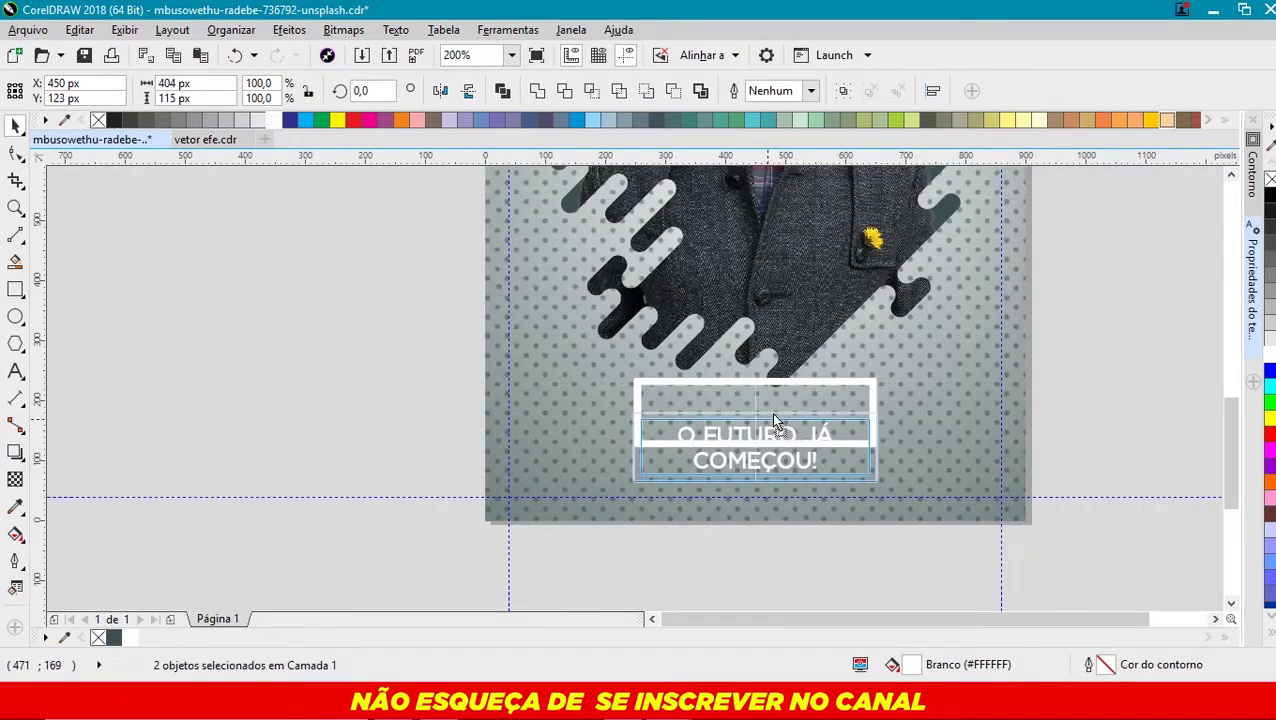
{"action": "left_click_drag", "start_coordinate": [882, 410], "coordinate": [859, 408]}
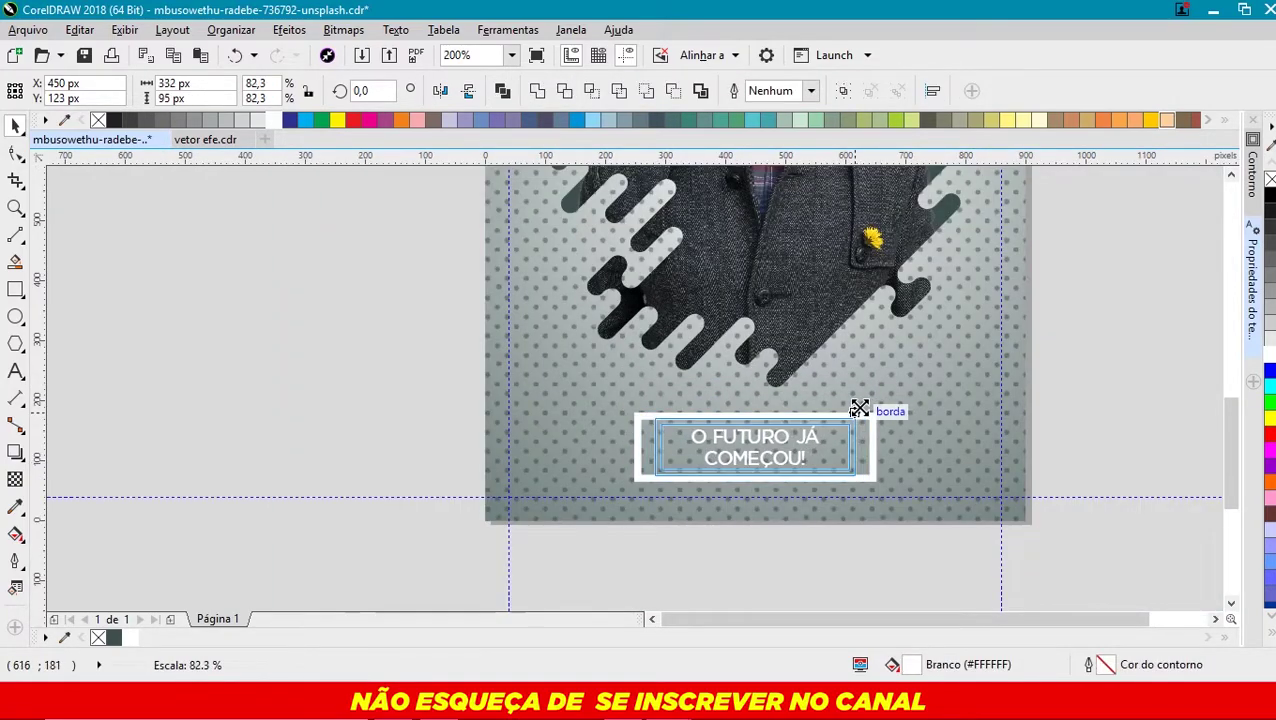
{"action": "left_click_drag", "start_coordinate": [746, 447], "coordinate": [755, 446]}
- Colour the tagline dark grey, then make its frame white
{"action": "left_click", "coordinate": [113, 638]}
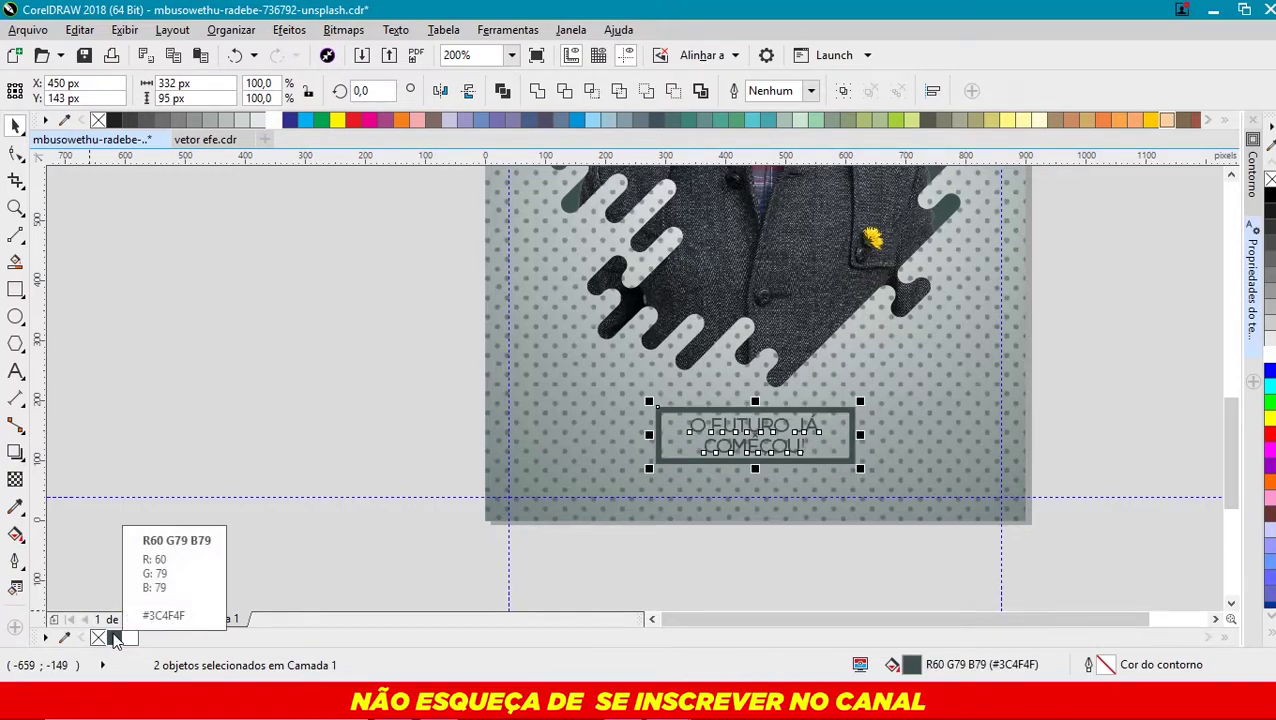
{"action": "left_click", "coordinate": [300, 430]}
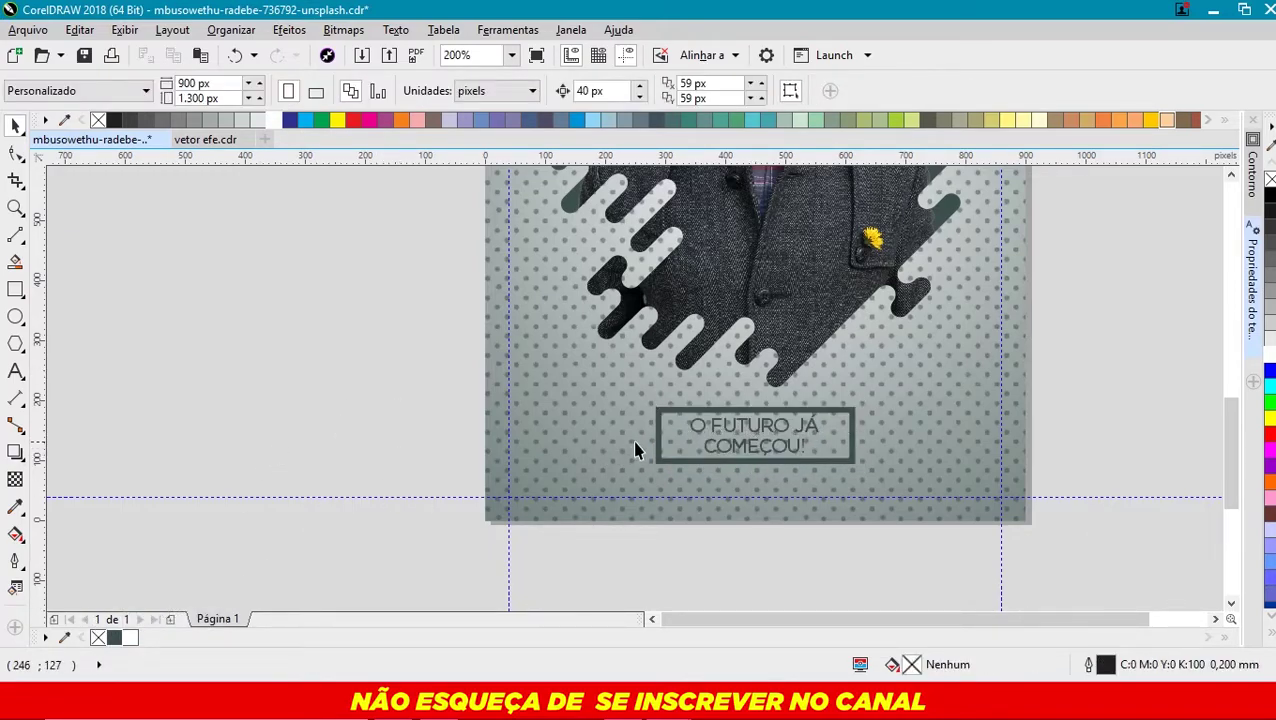
{"action": "left_click", "coordinate": [651, 422]}
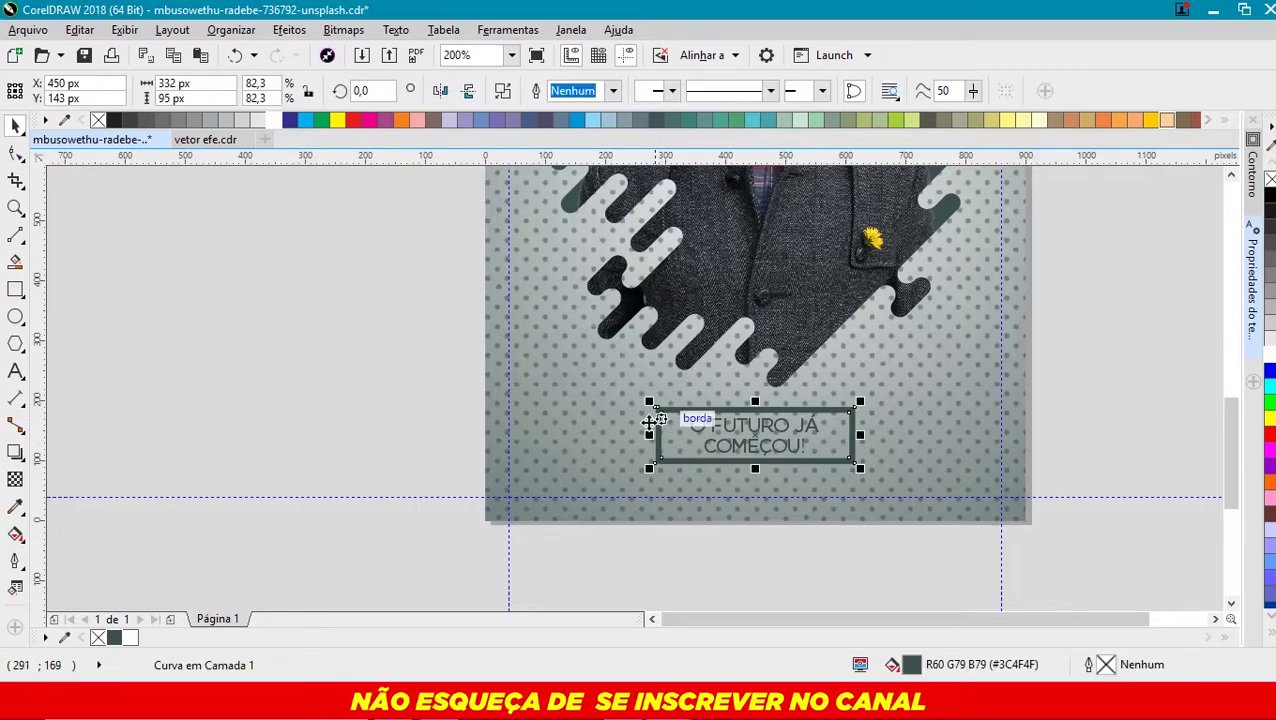
{"action": "left_click", "coordinate": [129, 637]}
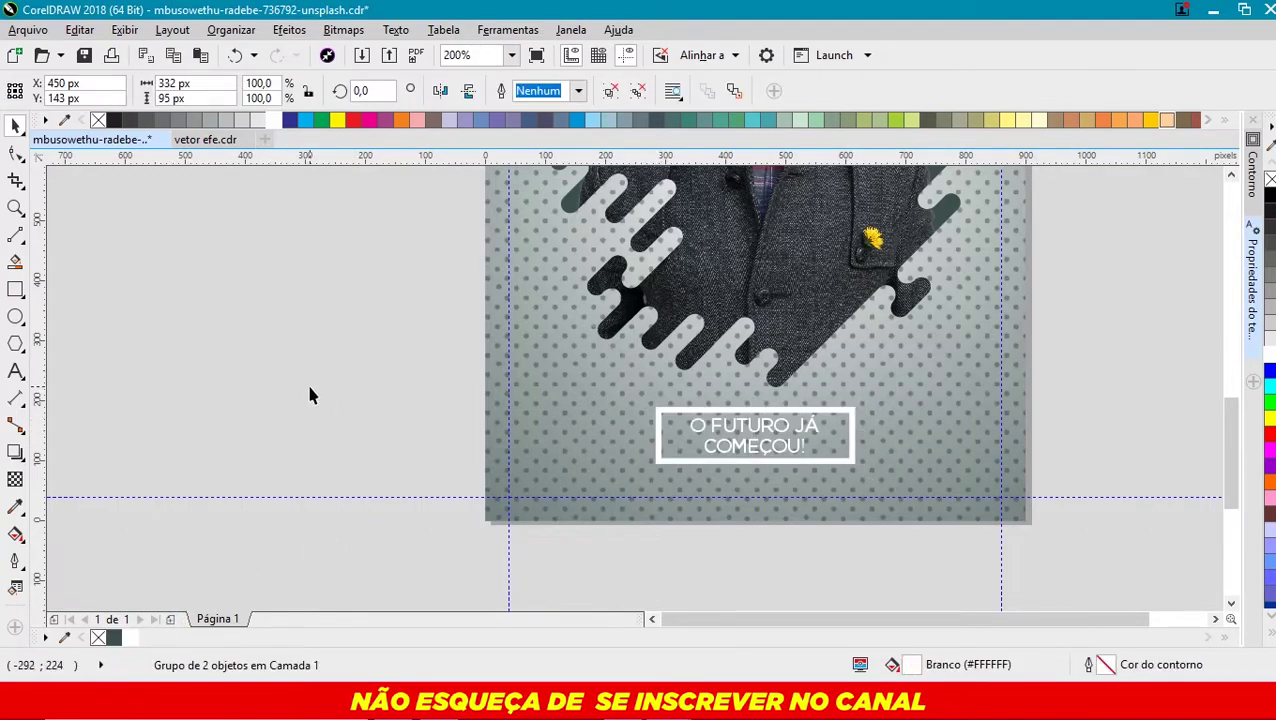
{"action": "left_click", "coordinate": [306, 381]}
{"action": "key", "text": "shift+F4"}
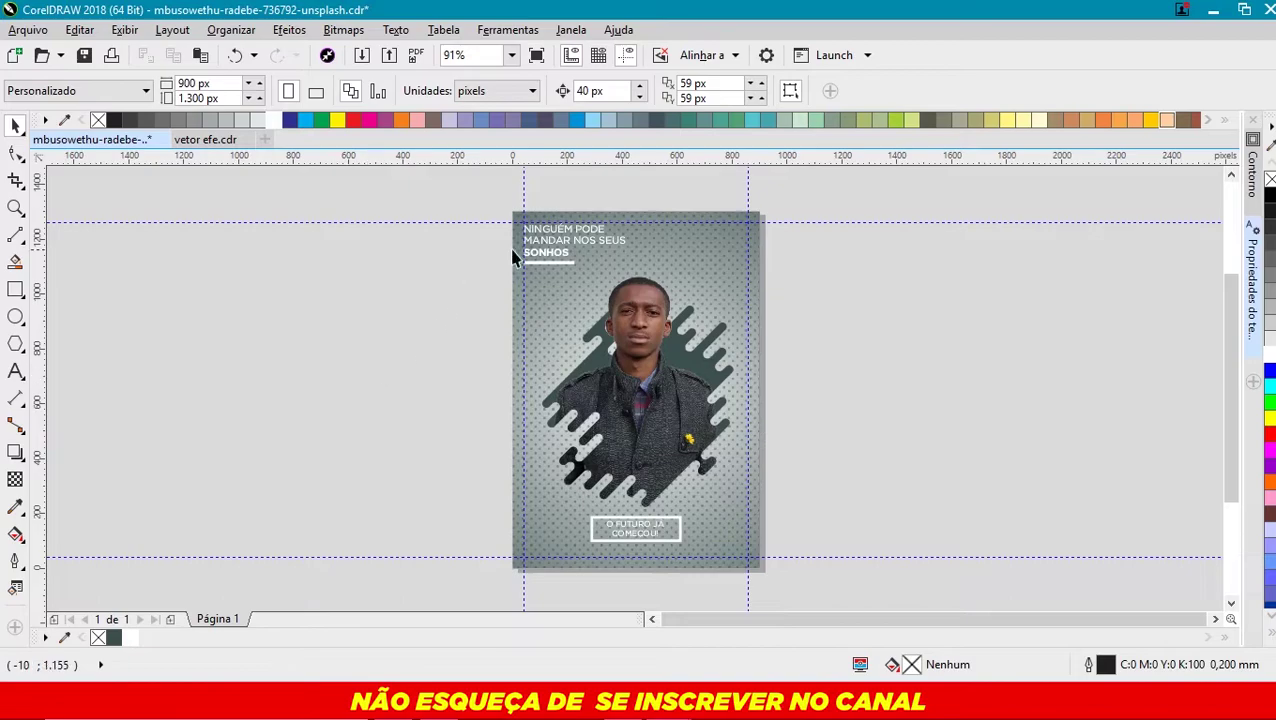
- Enlarge the O FUTURO JÁ COMEÇOU! group to 425×122 px
{"action": "scroll", "coordinate": [566, 222], "scroll_direction": "up", "scroll_amount": 4}
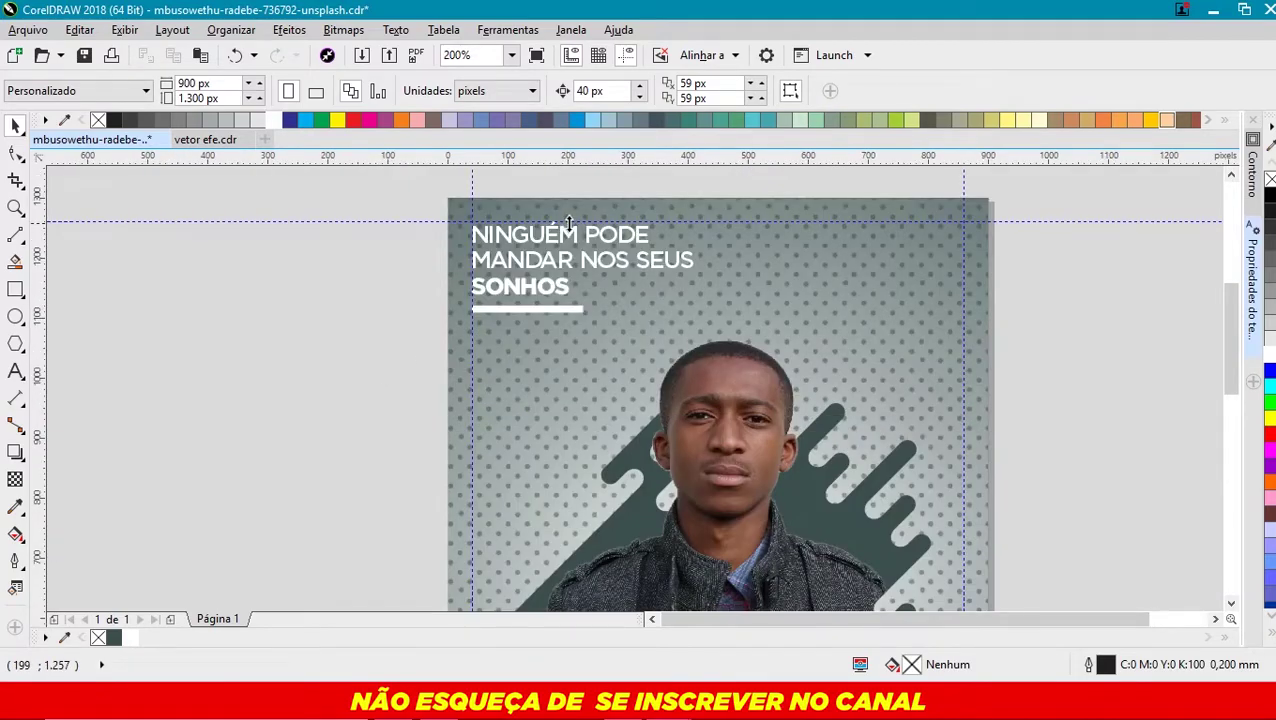
{"action": "left_click", "coordinate": [568, 315]}
{"action": "scroll", "coordinate": [575, 310], "scroll_direction": "down", "scroll_amount": 4}
{"action": "scroll", "coordinate": [608, 425], "scroll_direction": "up", "scroll_amount": 4}
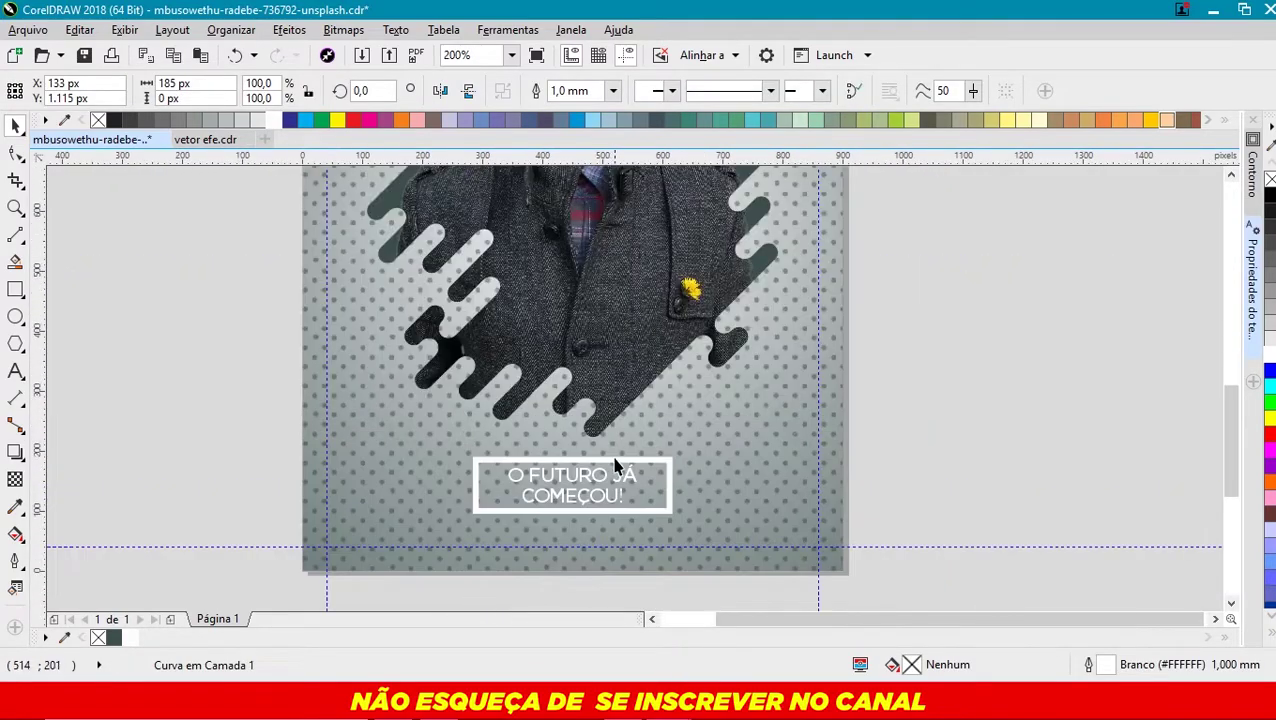
{"action": "left_click", "coordinate": [615, 465]}
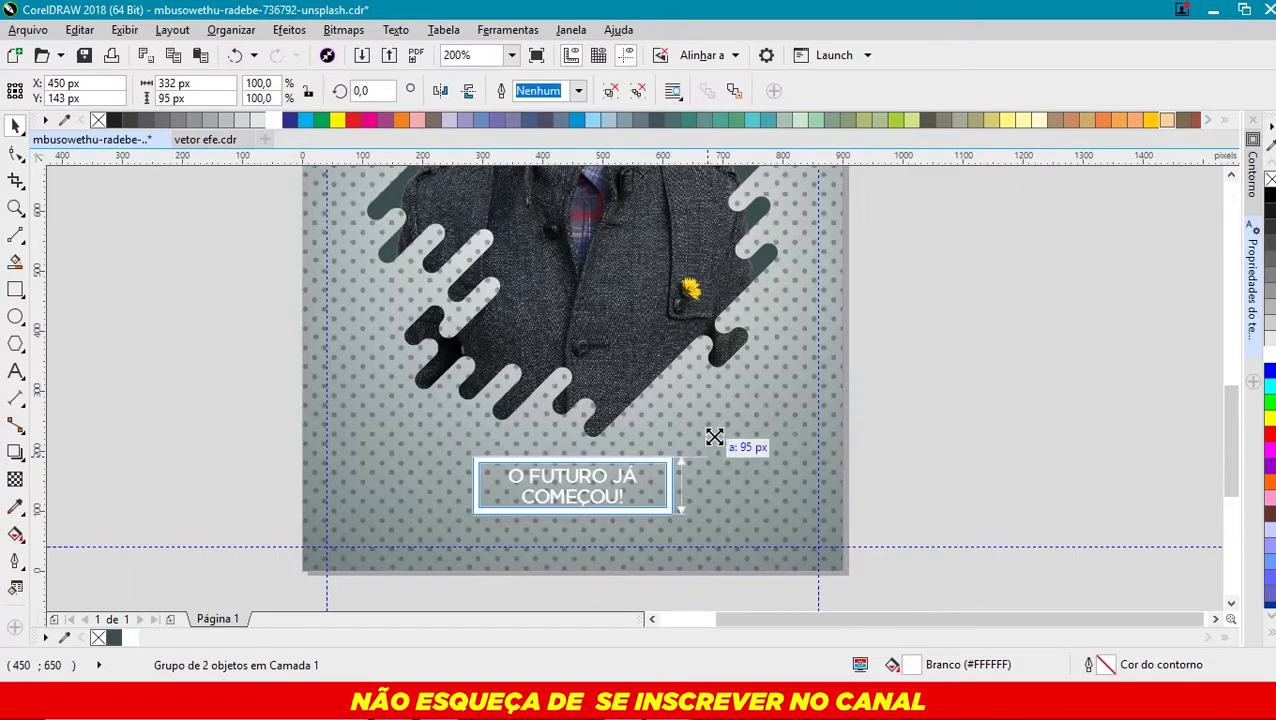
{"action": "left_click_drag", "start_coordinate": [714, 437], "coordinate": [705, 442]}
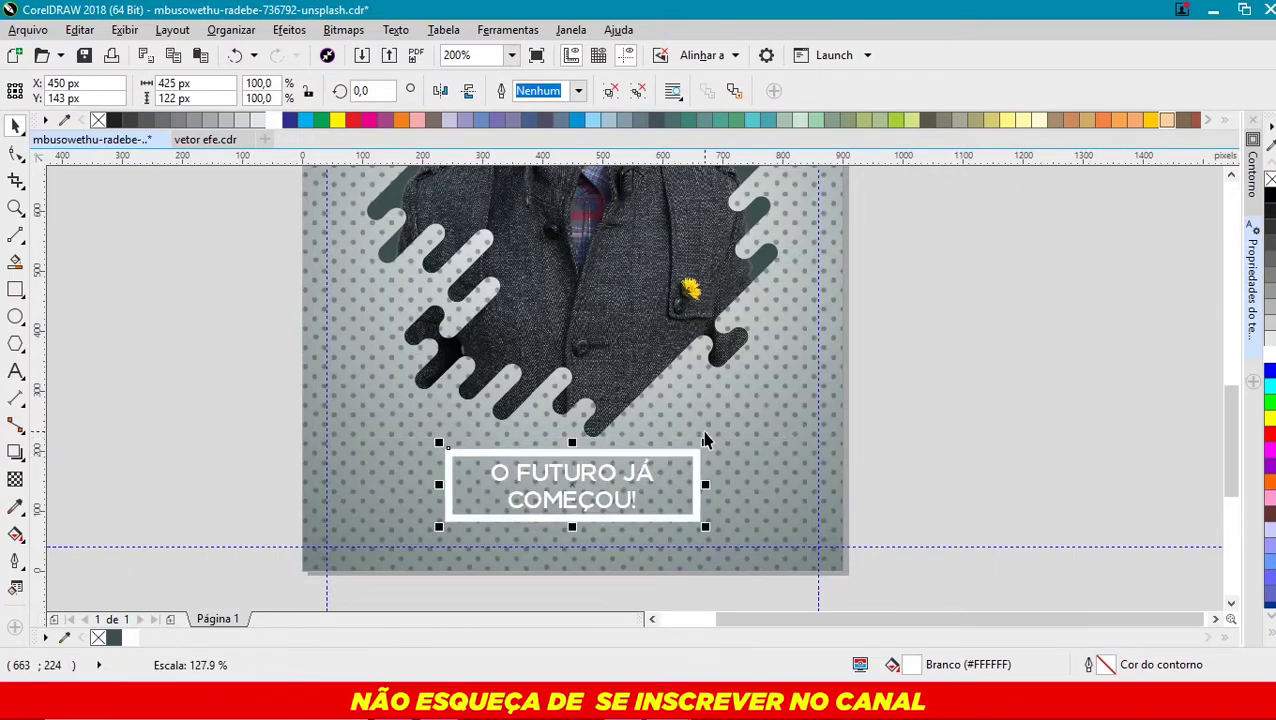
{"action": "left_click", "coordinate": [924, 392]}
{"action": "key", "text": "shift+F4"}
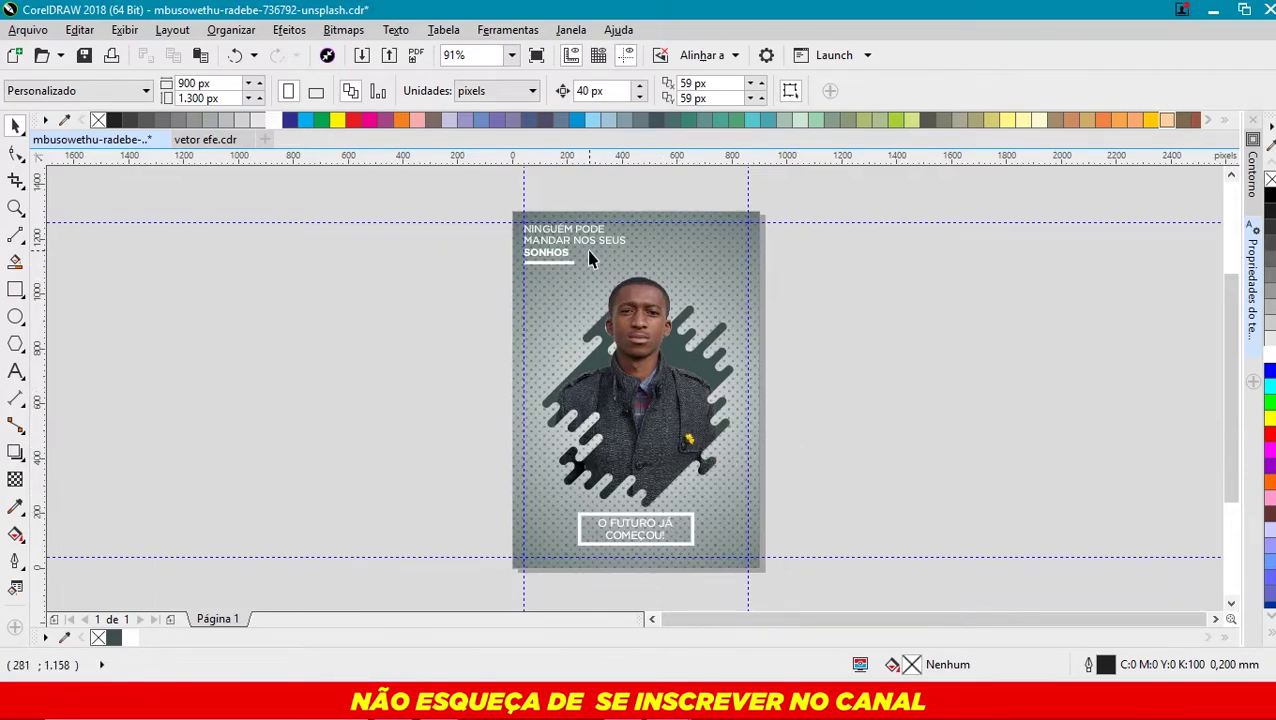
- Drag a copy of the SONHOS underline toward the right margin
{"action": "scroll", "coordinate": [589, 258], "scroll_direction": "up", "scroll_amount": 3}
{"action": "left_click", "coordinate": [537, 280]}
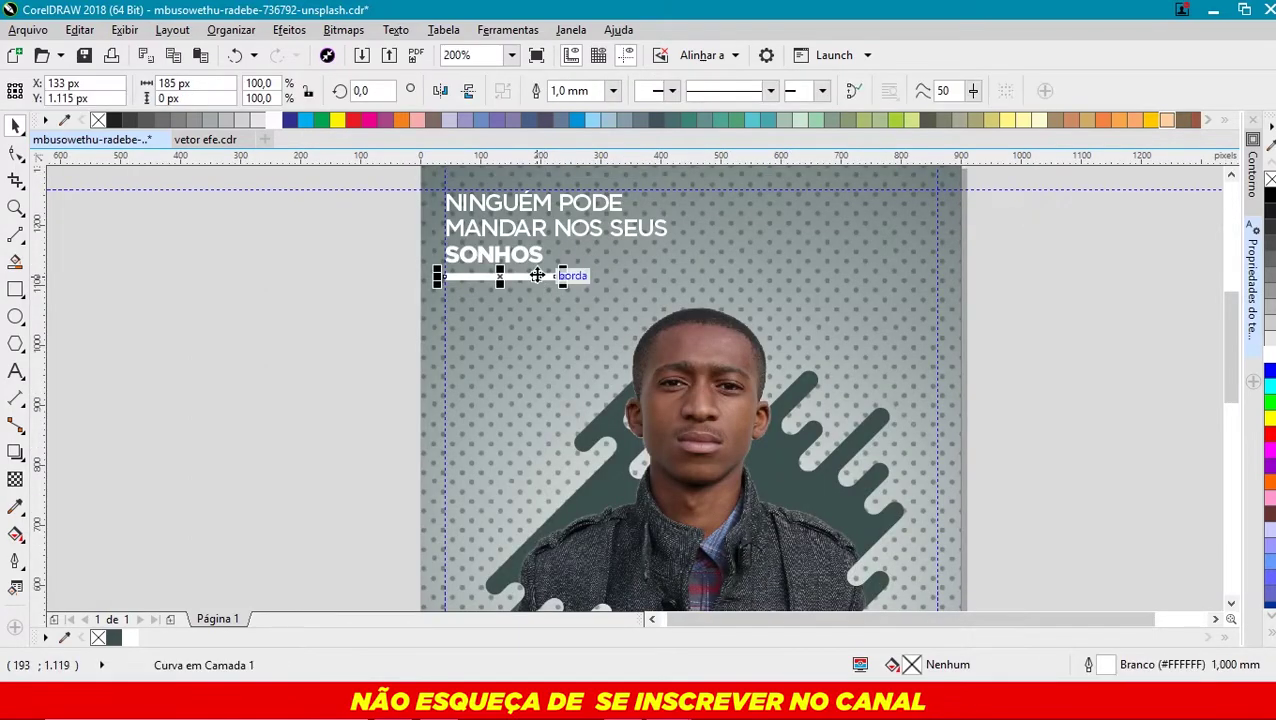
{"action": "left_click_drag", "start_coordinate": [555, 277], "coordinate": [933, 284]}
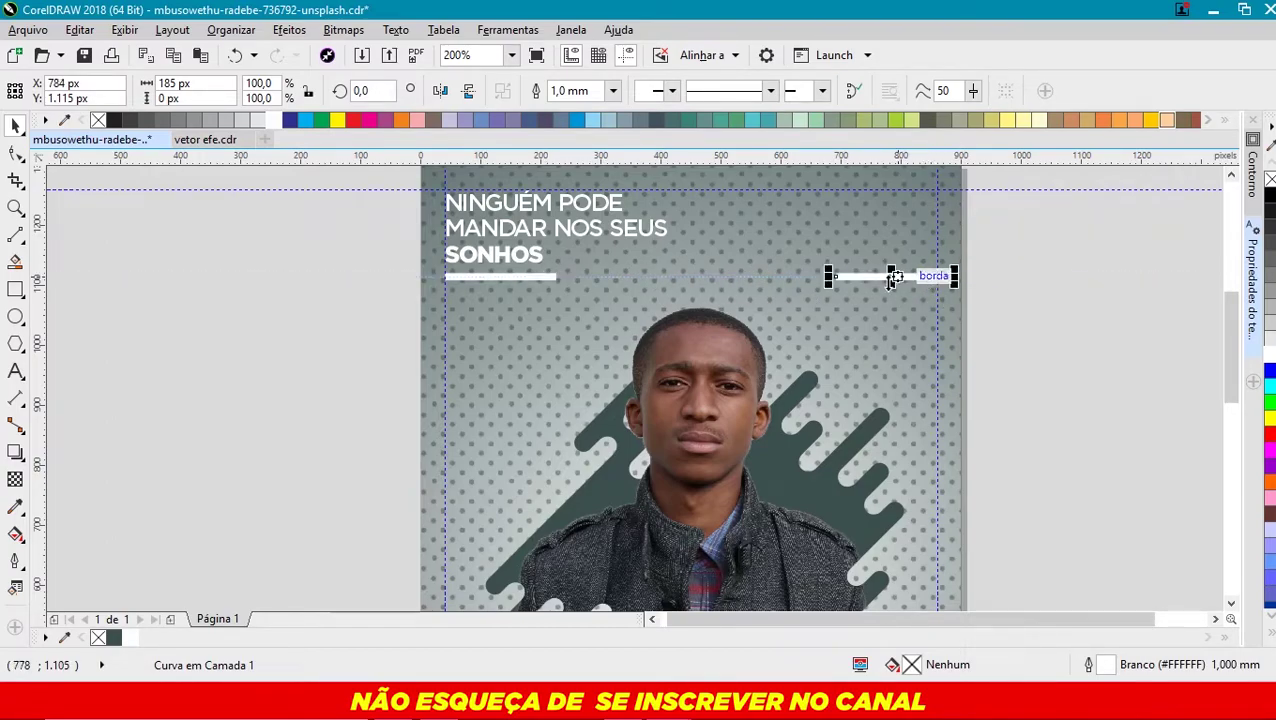
- Rotate the underline copy to vertical and place it at the top-right page edge
{"action": "key", "text": "Escape"}
{"action": "scroll", "coordinate": [922, 281], "scroll_direction": "up", "scroll_amount": 2}
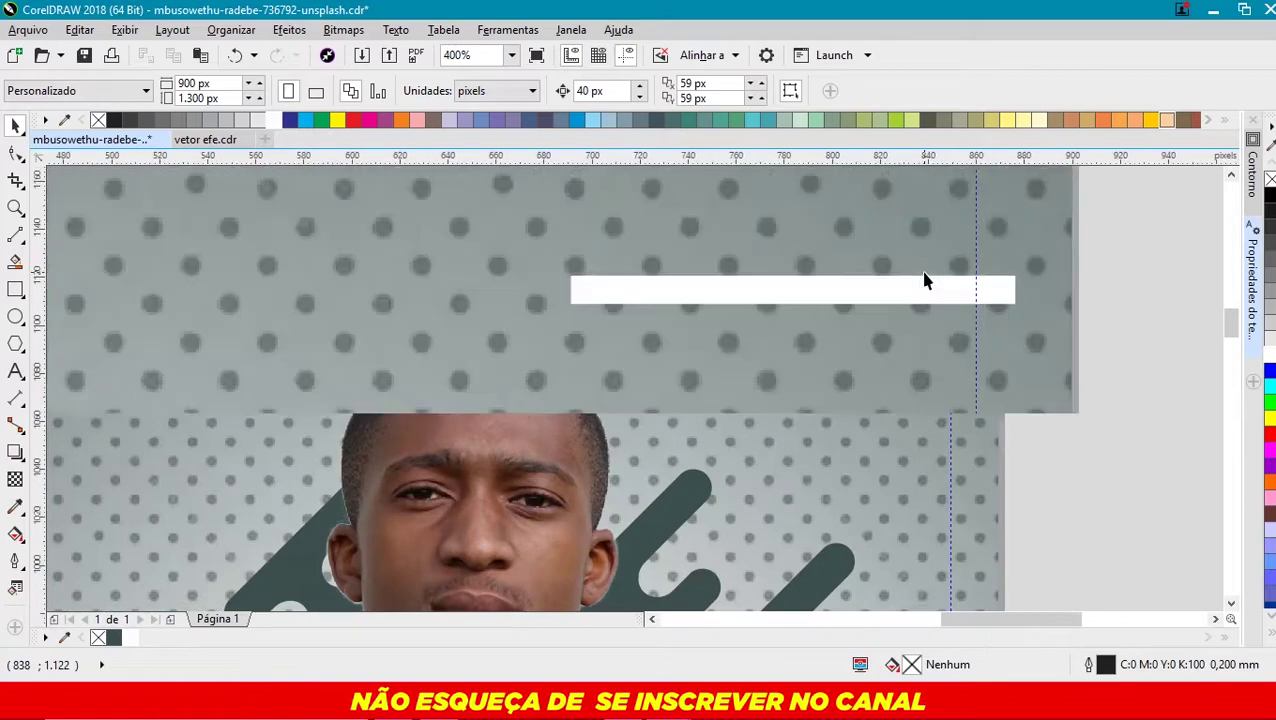
{"action": "scroll", "coordinate": [917, 292], "scroll_direction": "up", "scroll_amount": 1}
{"action": "left_click", "coordinate": [912, 289]}
{"action": "scroll", "coordinate": [906, 288], "scroll_direction": "down", "scroll_amount": 3}
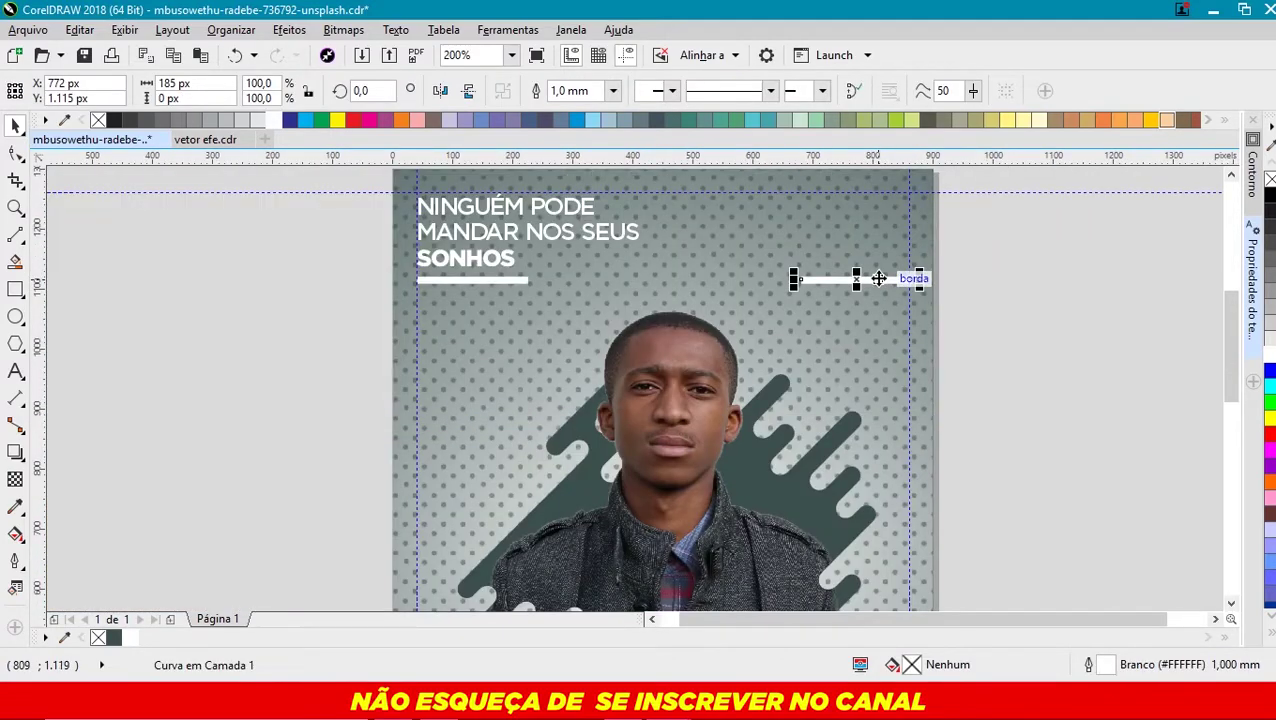
{"action": "left_click", "coordinate": [876, 279]}
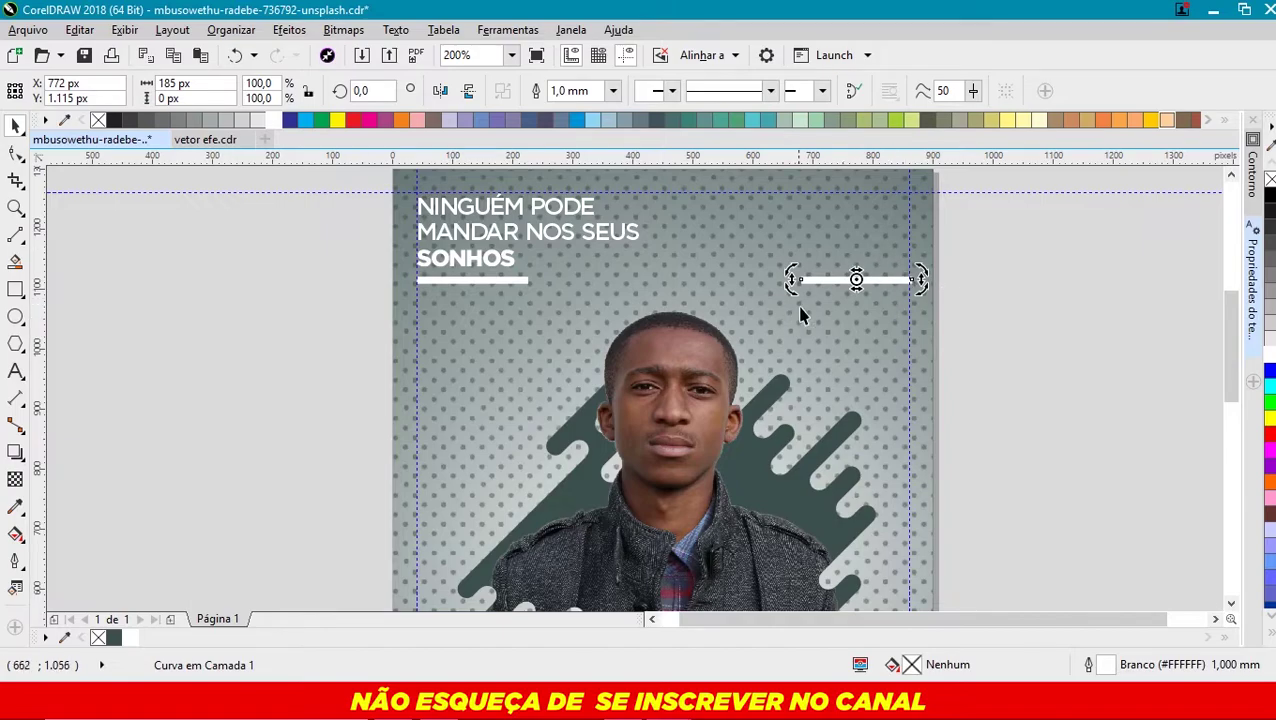
{"action": "left_click_drag", "start_coordinate": [917, 272], "coordinate": [875, 326]}
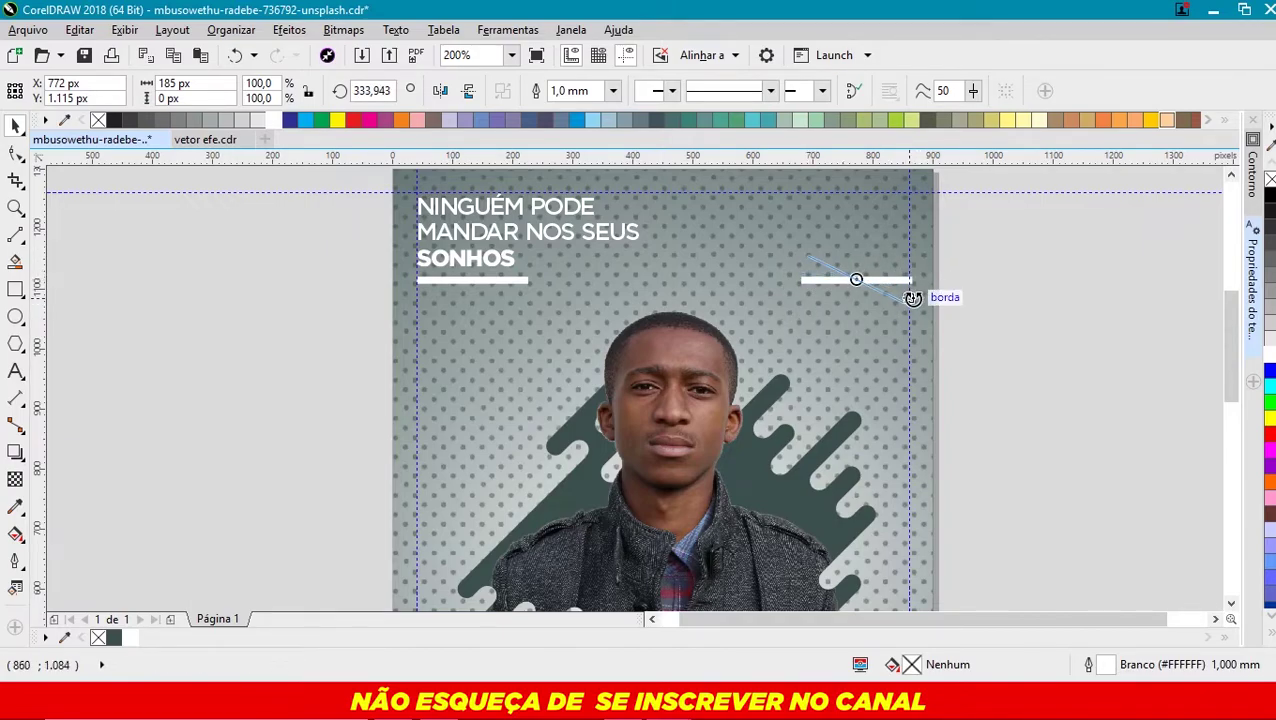
{"action": "left_click_drag", "start_coordinate": [862, 330], "coordinate": [860, 334]}
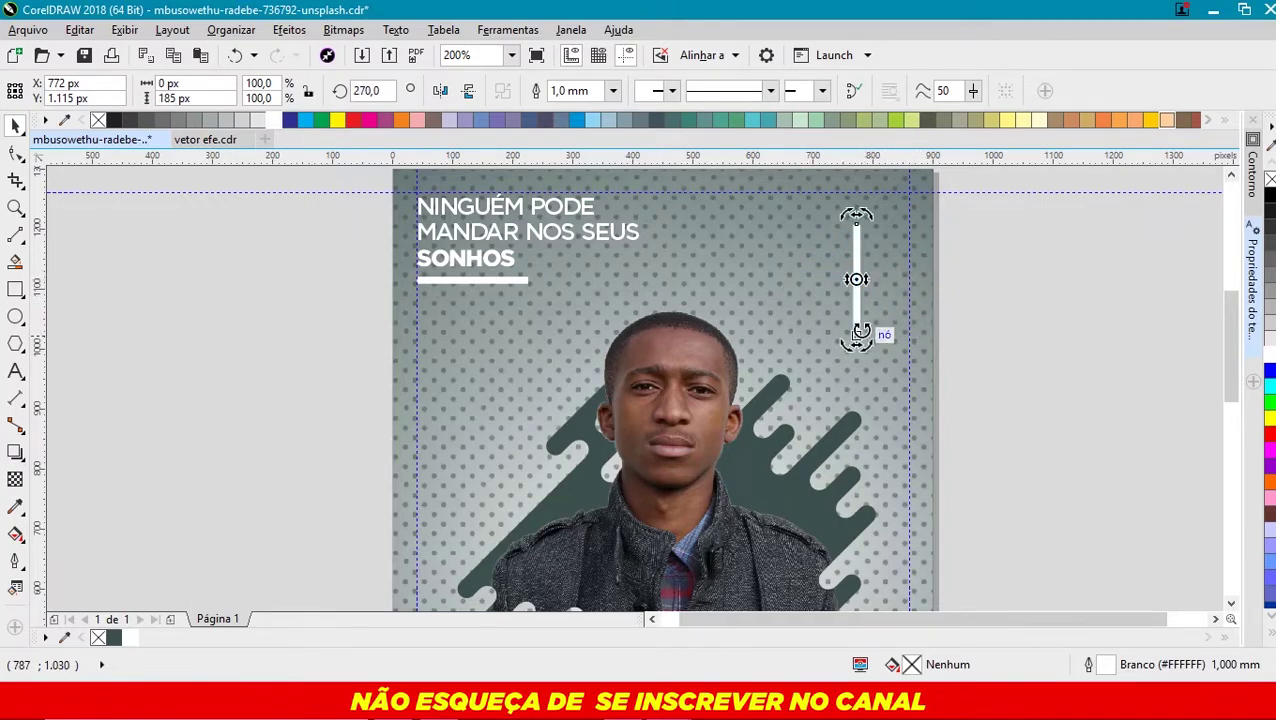
{"action": "left_click_drag", "start_coordinate": [903, 213], "coordinate": [905, 213]}
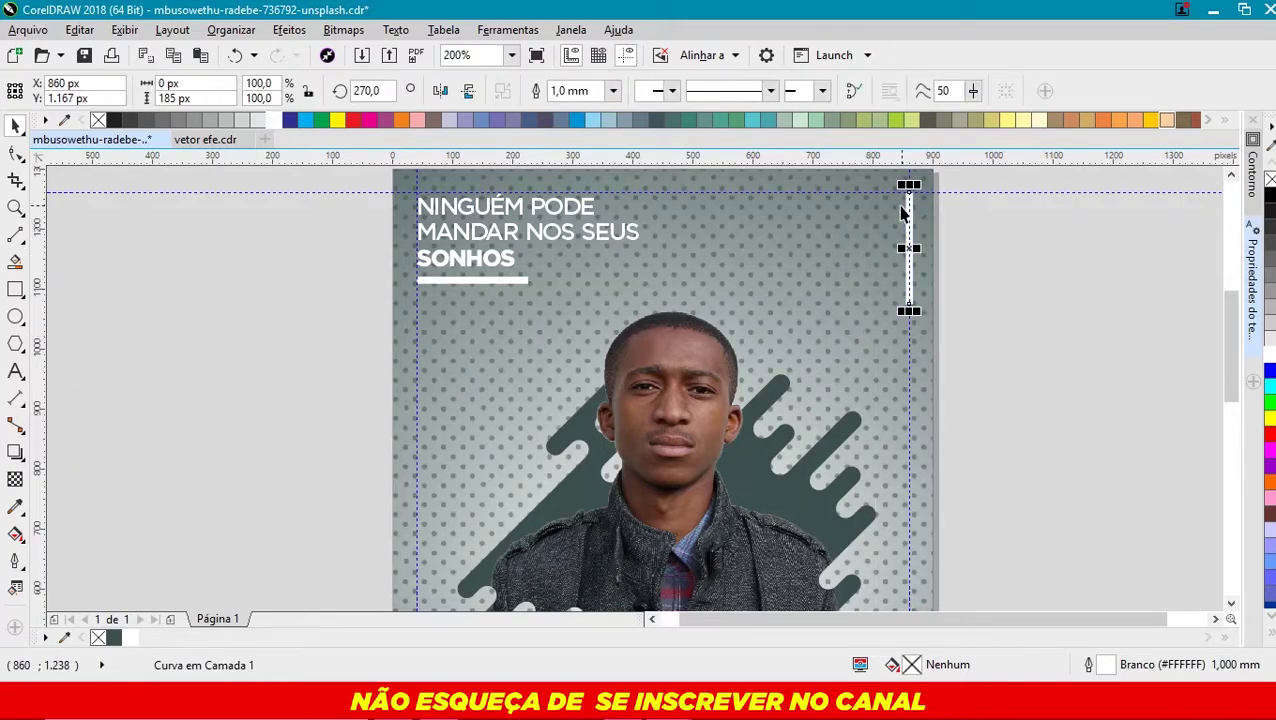
- Copy the vertical bar to the lower left, aligned to the left guide
{"action": "scroll", "coordinate": [813, 210], "scroll_direction": "down", "scroll_amount": 1}
{"action": "mouse_move", "coordinate": [860, 255]}
{"action": "left_mouse_down"}
{"action": "mouse_move", "coordinate": [767, 322]}
{"action": "mouse_move", "coordinate": [613, 570]}
{"action": "left_mouse_up"}
{"action": "scroll", "coordinate": [674, 527], "scroll_direction": "up", "scroll_amount": 3}
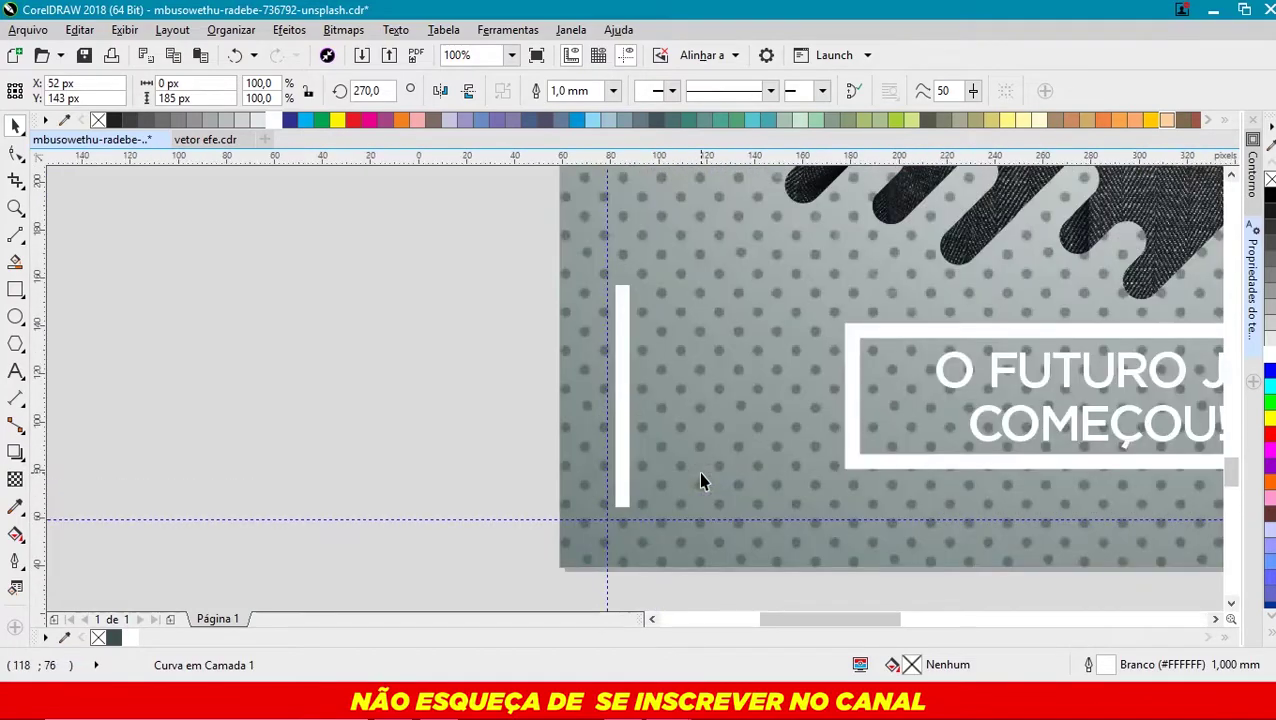
{"action": "scroll", "coordinate": [700, 478], "scroll_direction": "up", "scroll_amount": 2}
{"action": "left_click_drag", "start_coordinate": [541, 507], "coordinate": [527, 504]}
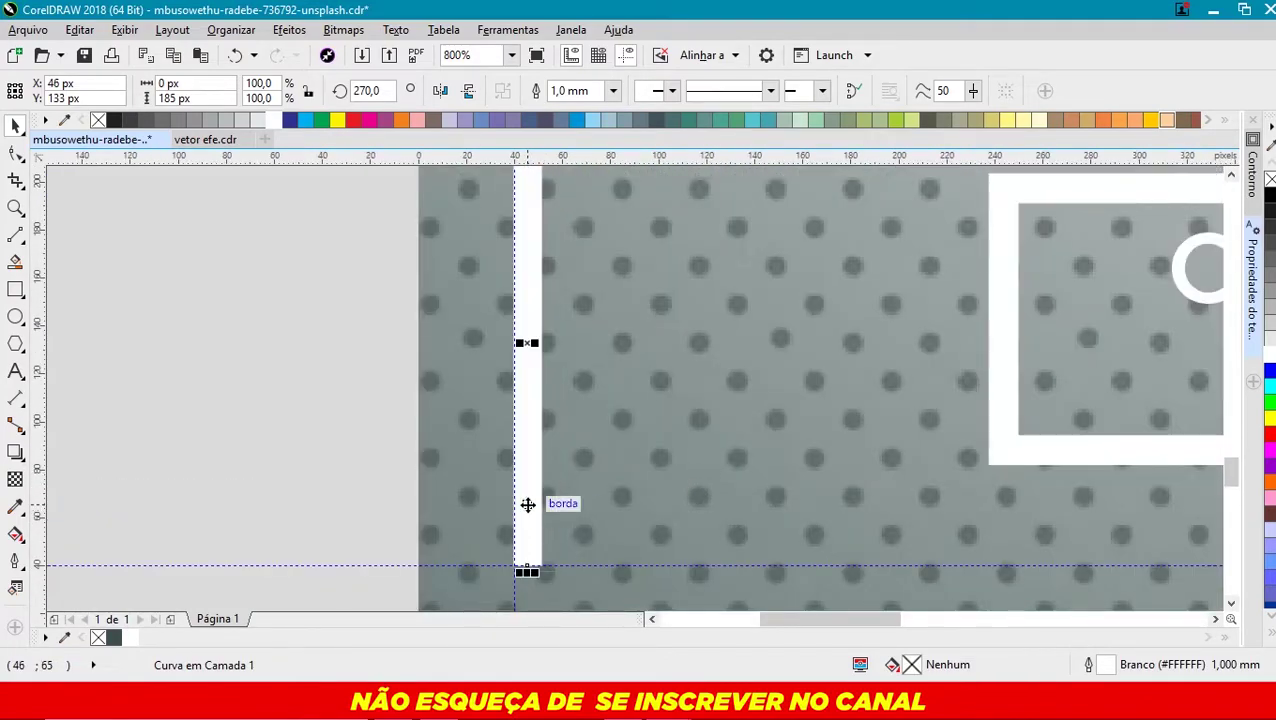
{"action": "key", "text": "shift+F4"}
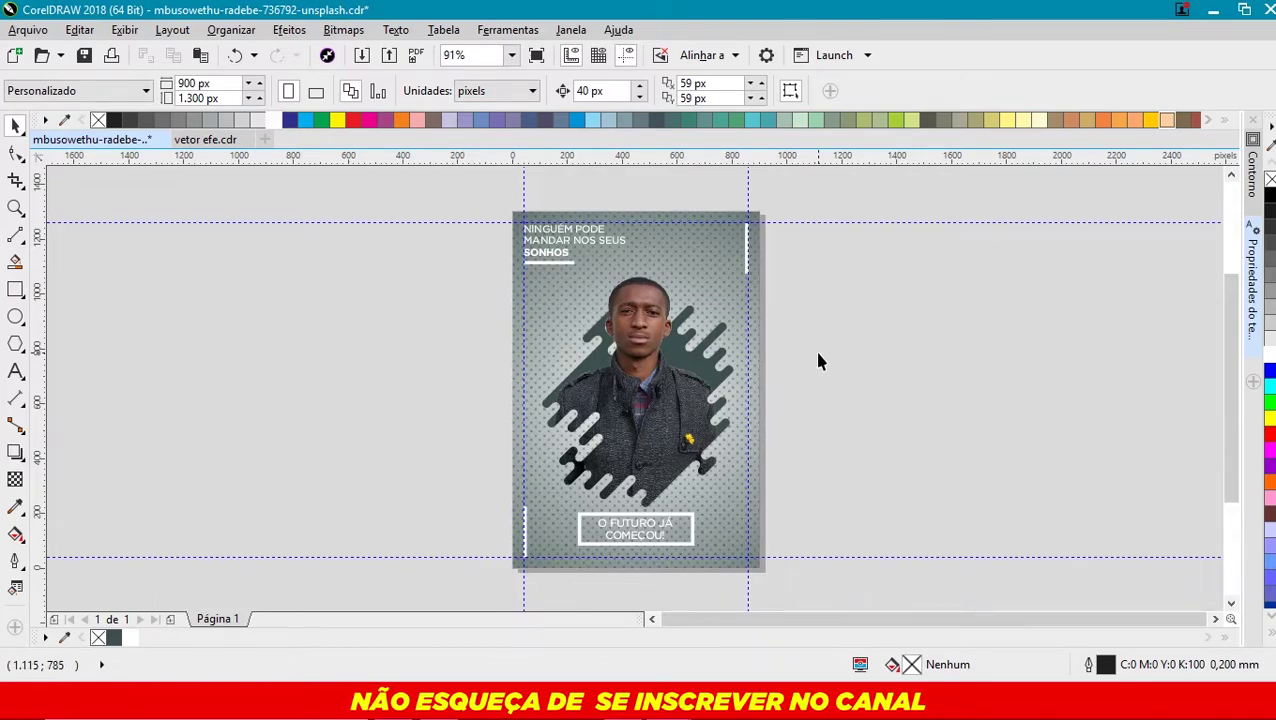
- Draw a small circle with a white outline and move it onto the poster
{"action": "left_click", "coordinate": [15, 316]}
{"action": "left_click_drag", "start_coordinate": [193, 309], "coordinate": [216, 332]}
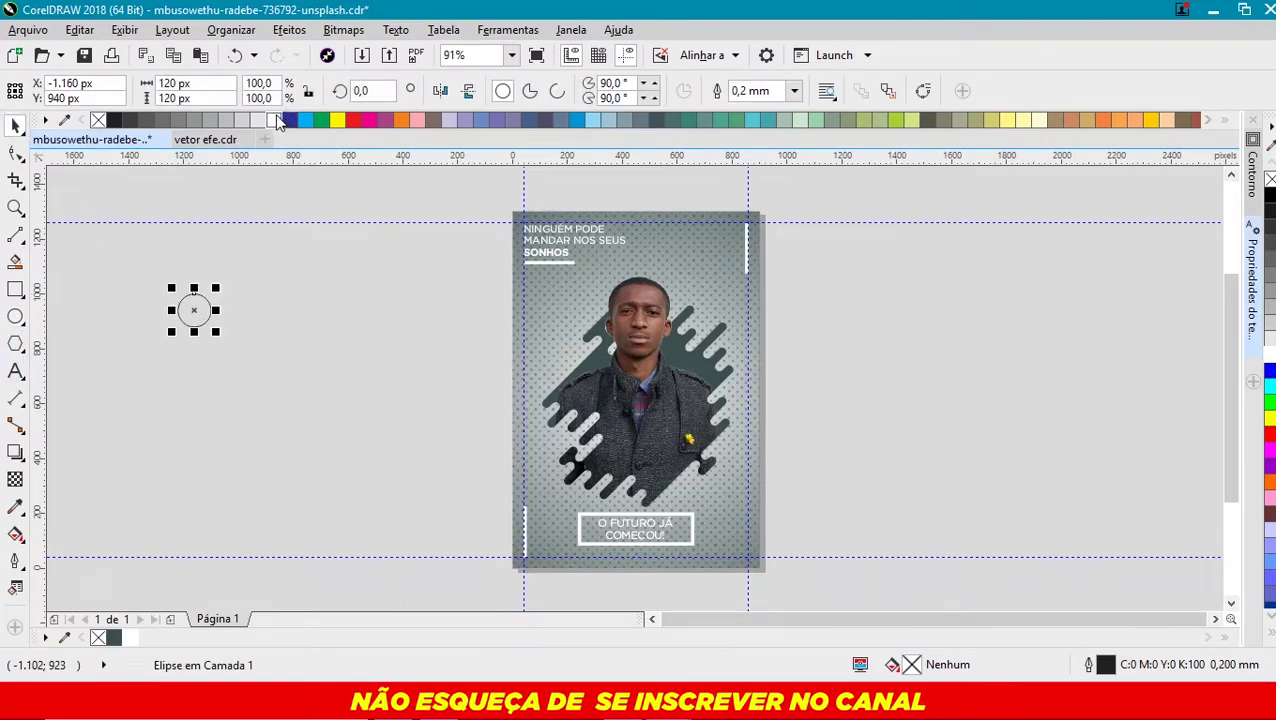
{"action": "right_click", "coordinate": [278, 120]}
{"action": "left_click_drag", "start_coordinate": [193, 288], "coordinate": [541, 315]}
{"action": "scroll", "coordinate": [545, 315], "scroll_direction": "up", "scroll_amount": 4}
- Thicken the small circle's outline to 0.5 mm
{"action": "left_click", "coordinate": [323, 309]}
{"action": "scroll", "coordinate": [340, 320], "scroll_direction": "down", "scroll_amount": 3}
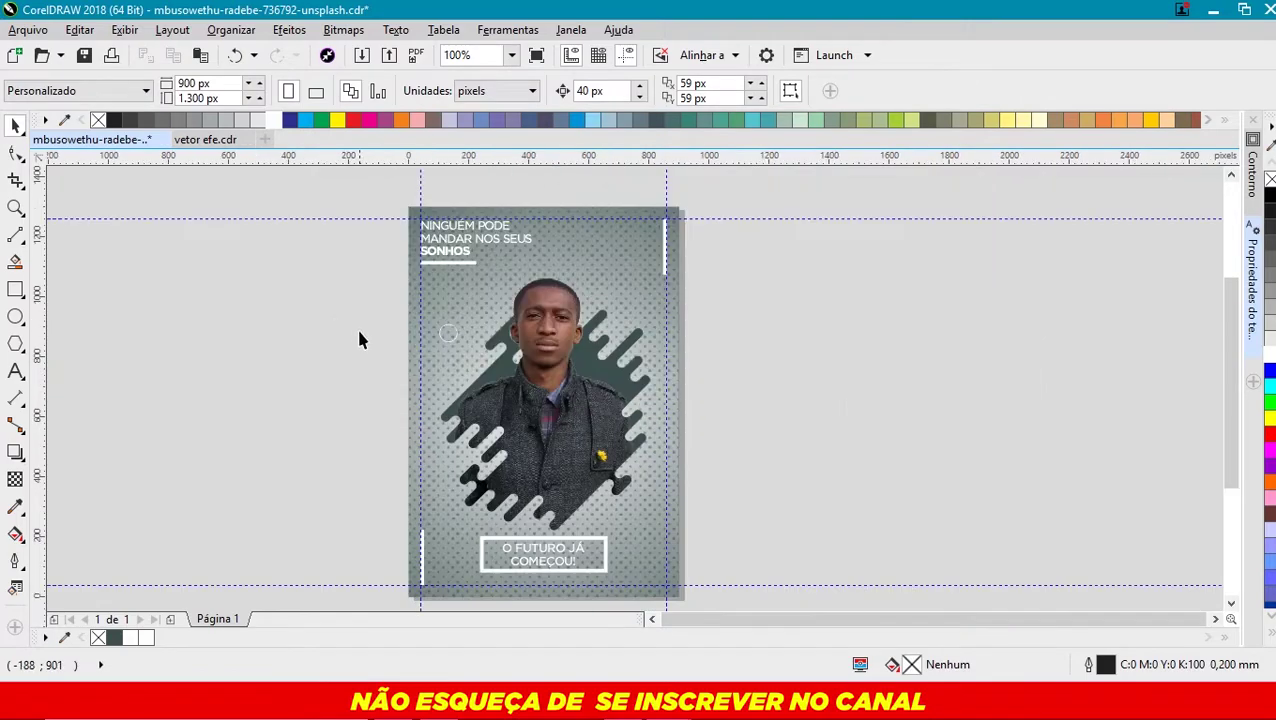
{"action": "scroll", "coordinate": [450, 341], "scroll_direction": "up", "scroll_amount": 4}
{"action": "left_click", "coordinate": [410, 345]}
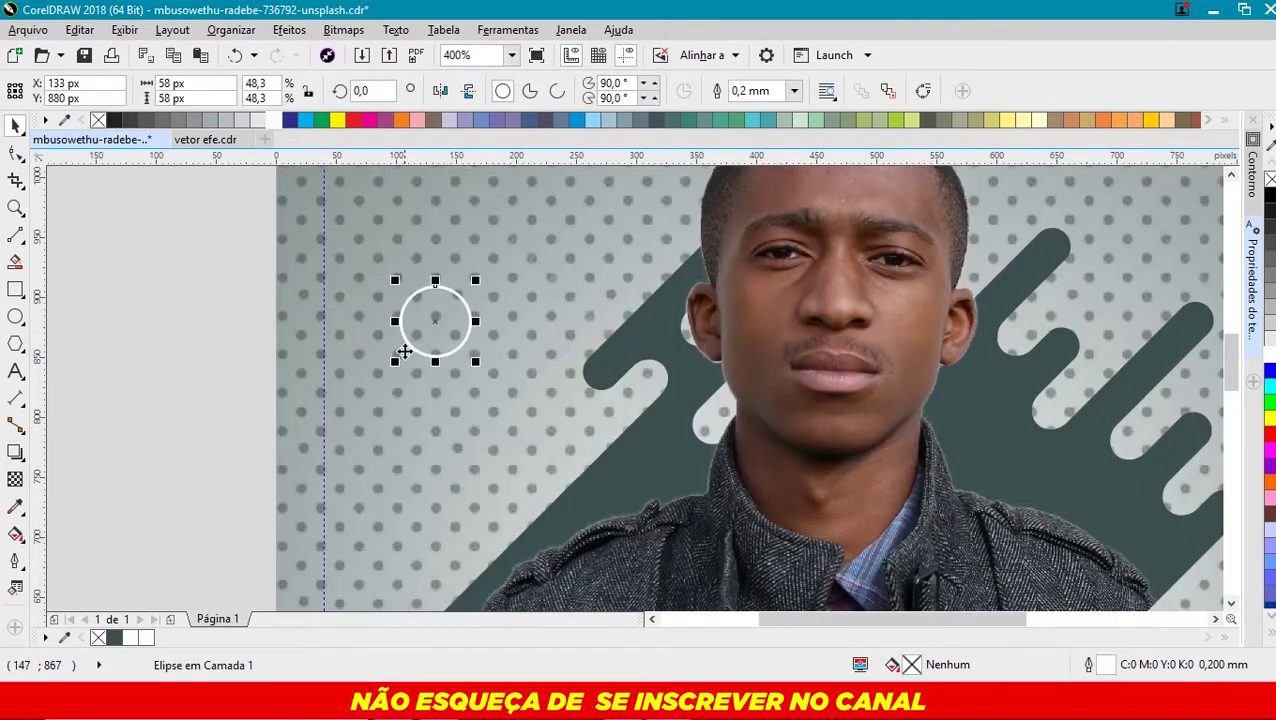
{"action": "left_click", "coordinate": [14, 588]}
{"action": "left_click", "coordinate": [49, 533]}
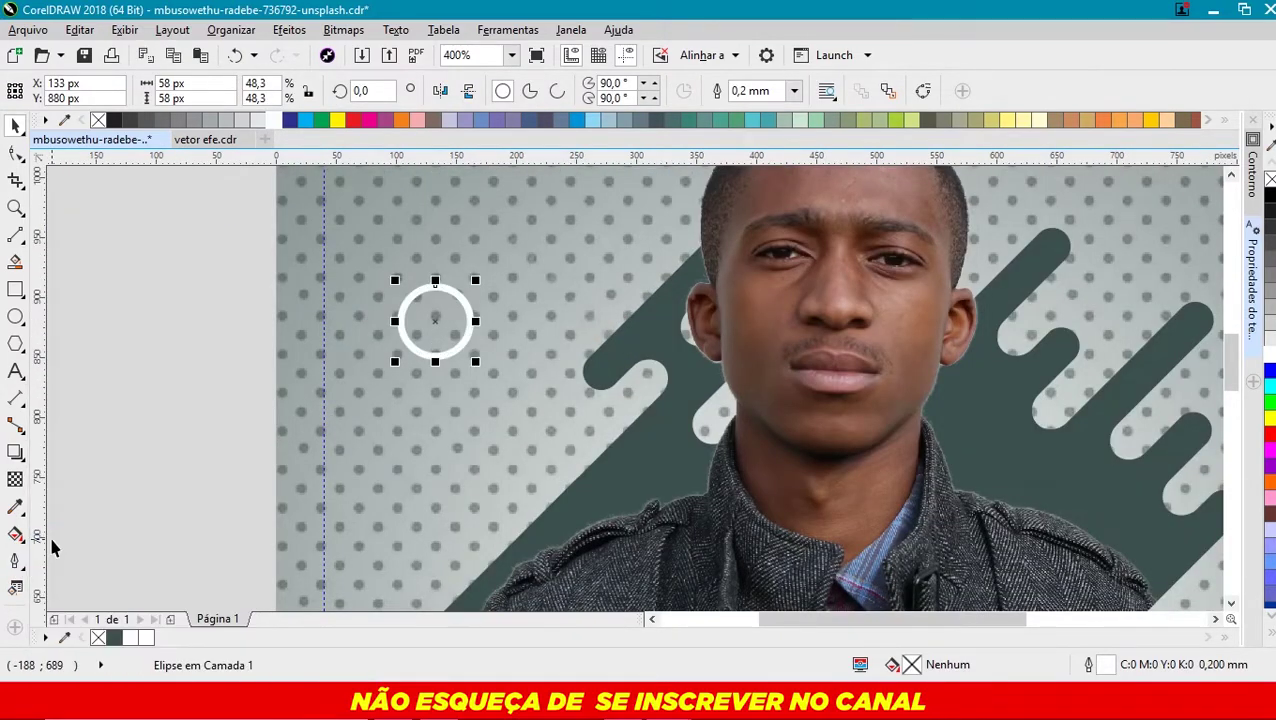
{"action": "left_click", "coordinate": [387, 305]}
- Try the circle near the top-right, then move it to the poster's left side
{"action": "scroll", "coordinate": [410, 307], "scroll_direction": "down", "scroll_amount": 2}
{"action": "left_click", "coordinate": [410, 308]}
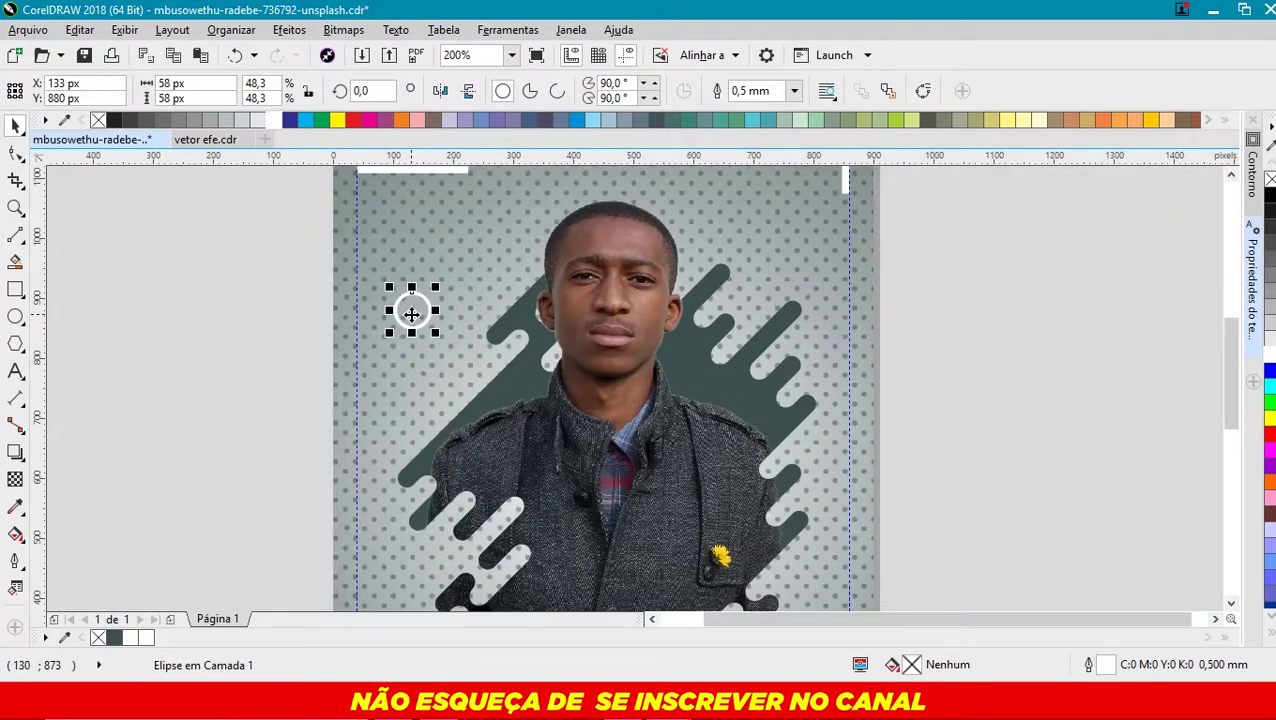
{"action": "scroll", "coordinate": [411, 314], "scroll_direction": "down", "scroll_amount": 2}
{"action": "left_click_drag", "start_coordinate": [411, 314], "coordinate": [578, 268]}
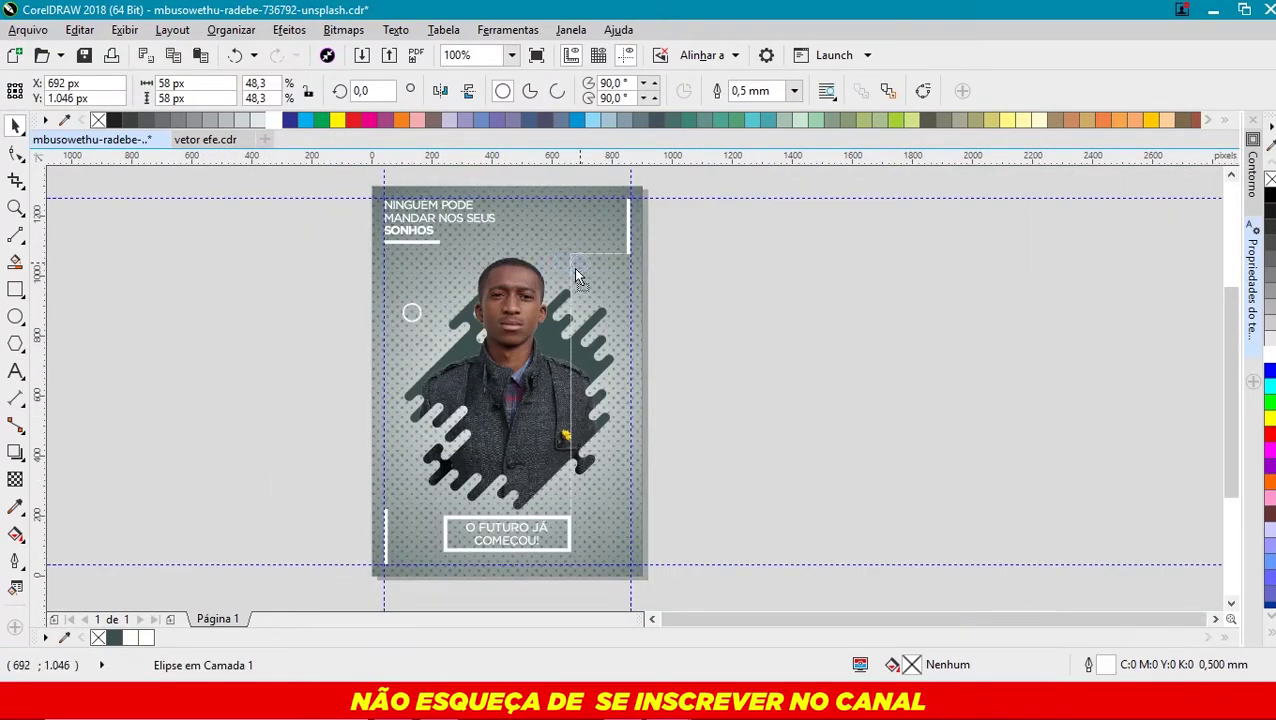
{"action": "right_click", "coordinate": [578, 268]}
{"action": "left_click", "coordinate": [247, 281]}
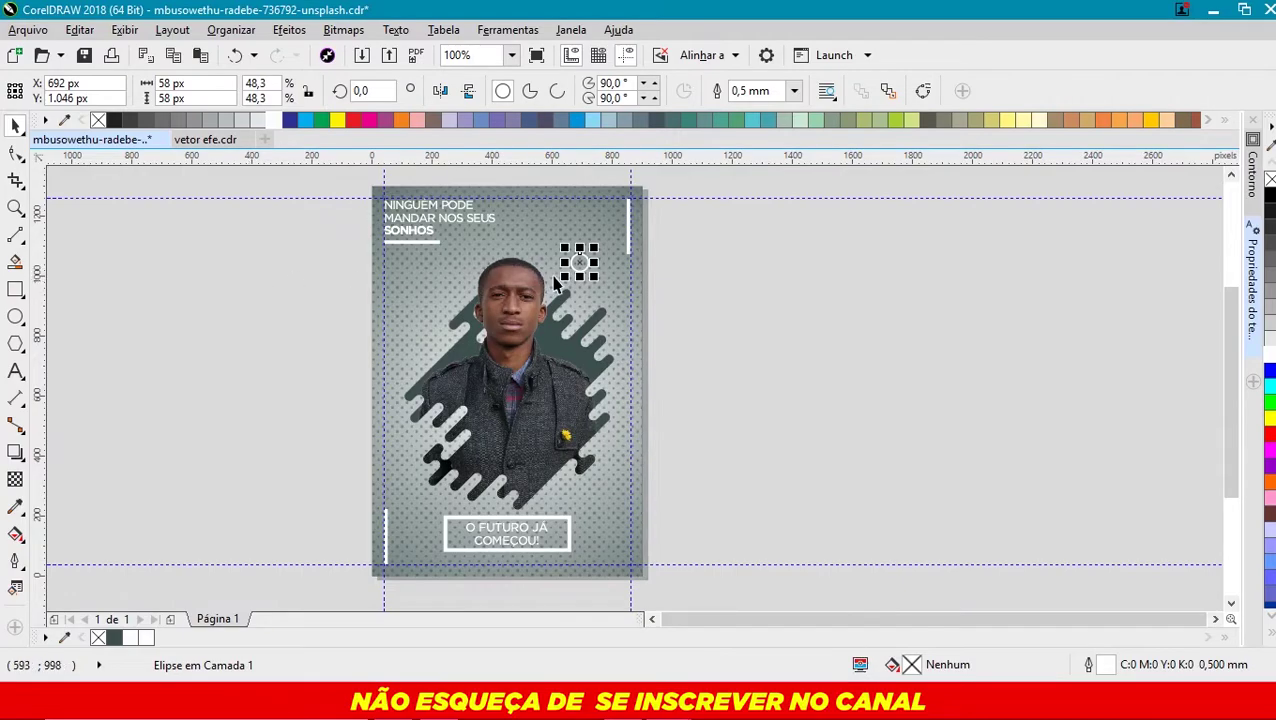
{"action": "left_click_drag", "start_coordinate": [575, 262], "coordinate": [413, 327]}
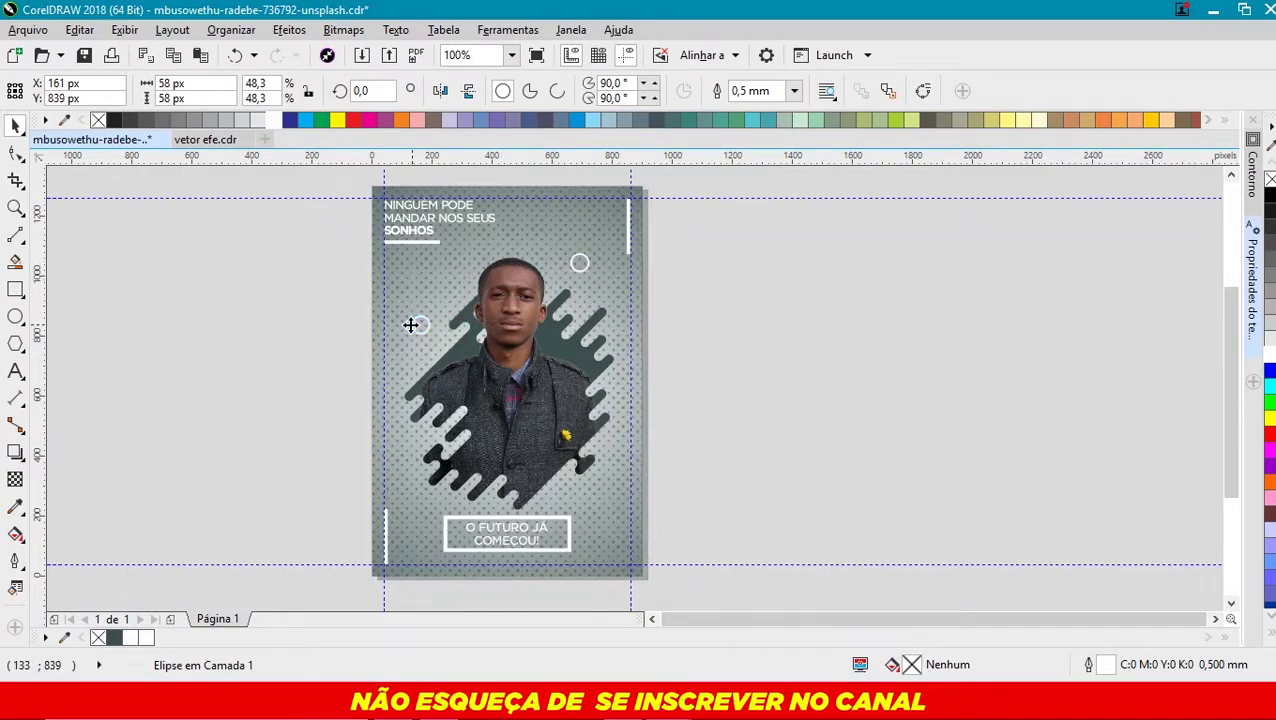
{"action": "scroll", "coordinate": [420, 330], "scroll_direction": "up", "scroll_amount": 1}
- Shrink a circle to 39 px and position circles toward the lower right
{"action": "left_click_drag", "start_coordinate": [531, 269], "coordinate": [509, 292]}
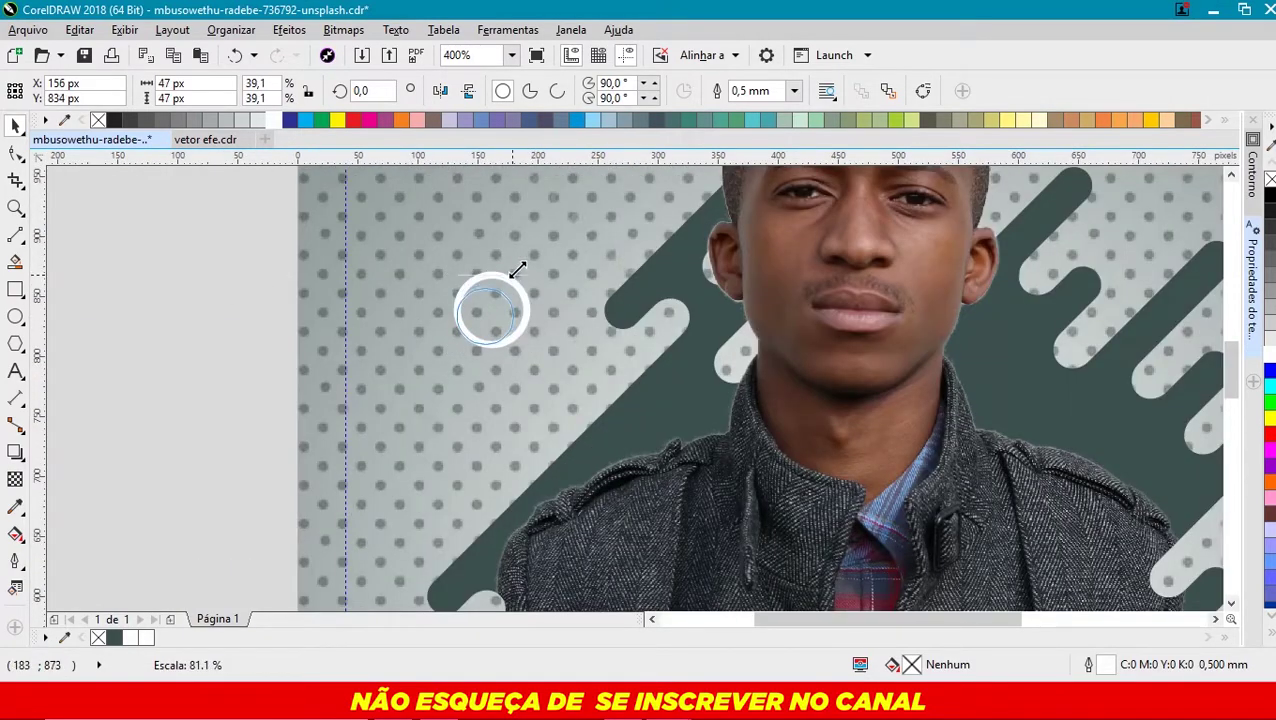
{"action": "mouse_move", "coordinate": [460, 330]}
{"action": "left_mouse_down"}
{"action": "mouse_move", "coordinate": [413, 347]}
{"action": "mouse_move", "coordinate": [621, 490]}
{"action": "left_mouse_up"}
{"action": "scroll", "coordinate": [413, 347], "scroll_direction": "down", "scroll_amount": 2}
{"action": "left_click", "coordinate": [355, 417]}
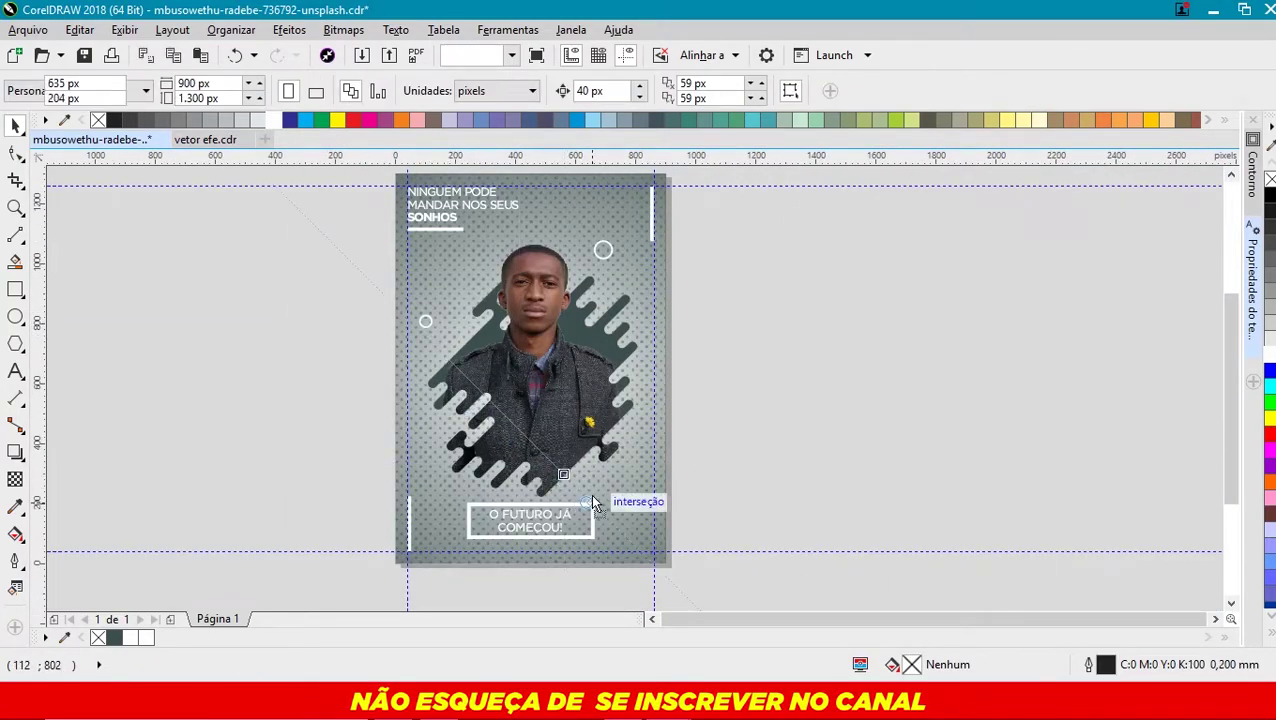
{"action": "left_click", "coordinate": [687, 461]}
{"action": "left_click_drag", "start_coordinate": [603, 249], "coordinate": [594, 221]}
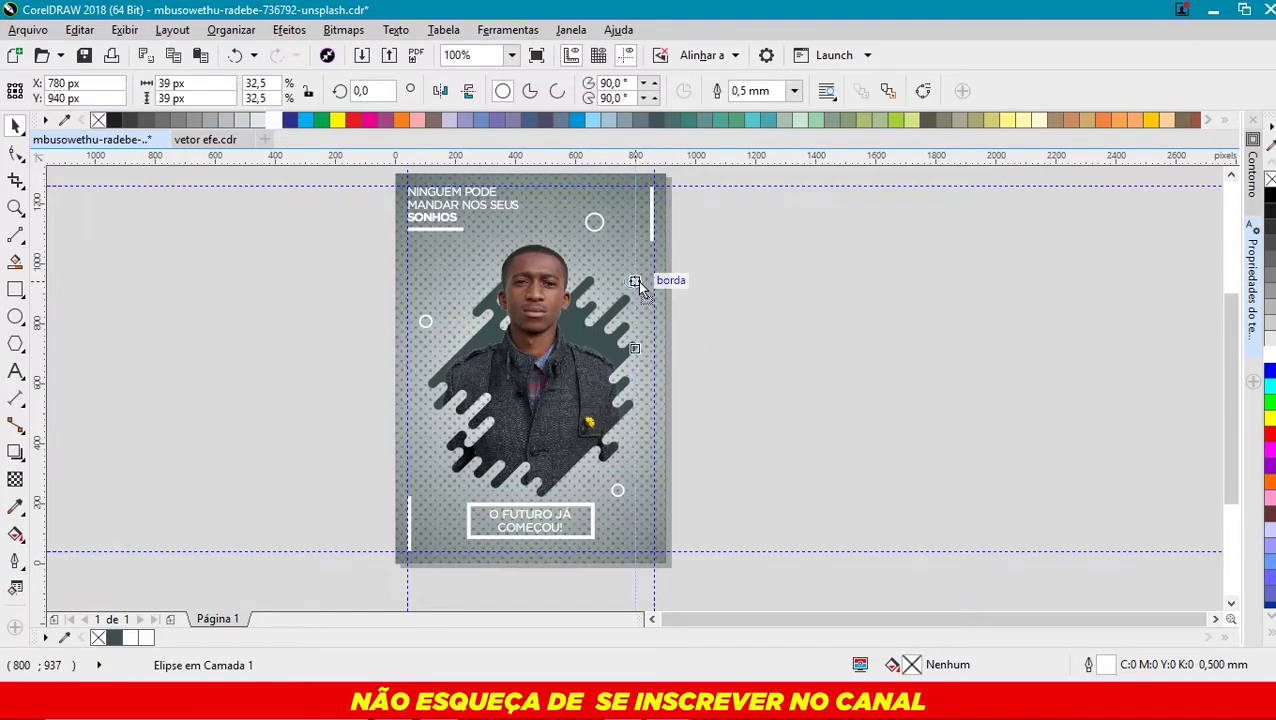
- Place a copy of the circle at the poster's lower left
{"action": "mouse_move", "coordinate": [617, 490]}
{"action": "left_mouse_down"}
{"action": "mouse_move", "coordinate": [445, 490]}
{"action": "mouse_move", "coordinate": [498, 418]}
{"action": "left_mouse_up"}
{"action": "scroll", "coordinate": [445, 490], "scroll_direction": "up", "scroll_amount": 2}
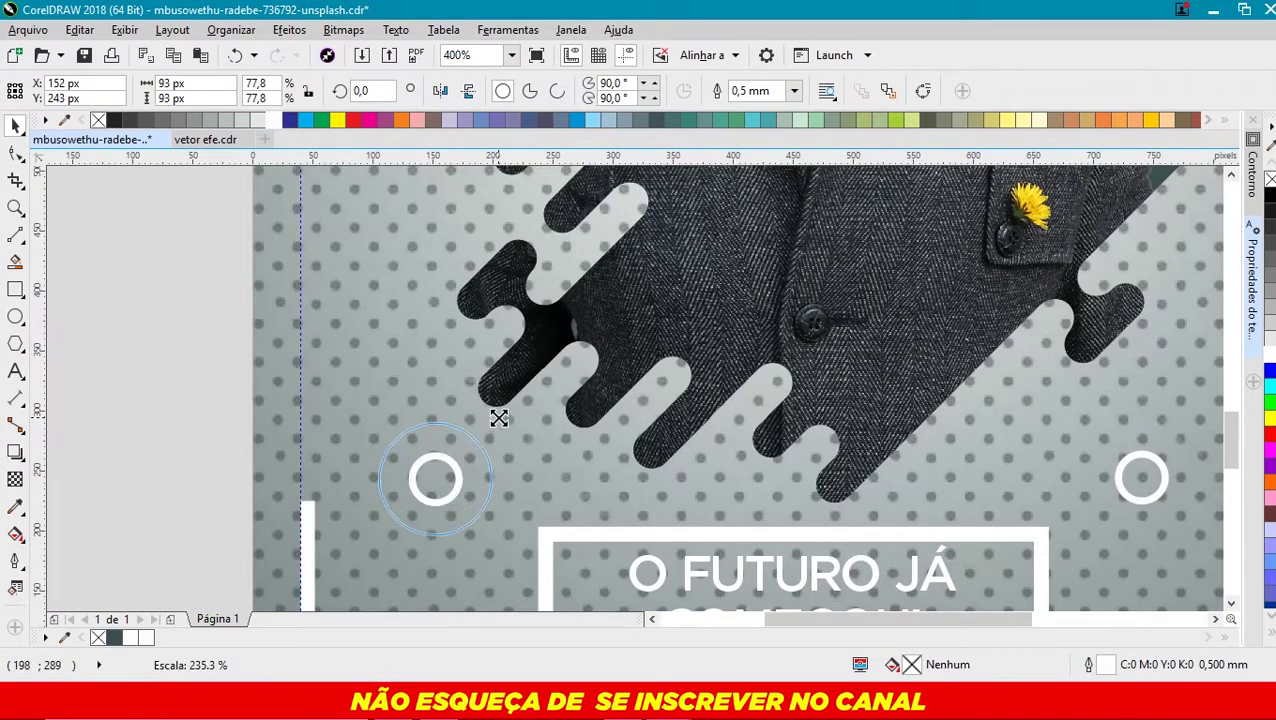
{"action": "scroll", "coordinate": [430, 380], "scroll_direction": "down", "scroll_amount": 2}
{"action": "scroll", "coordinate": [360, 333], "scroll_direction": "down", "scroll_amount": 1}
{"action": "left_click", "coordinate": [360, 333]}
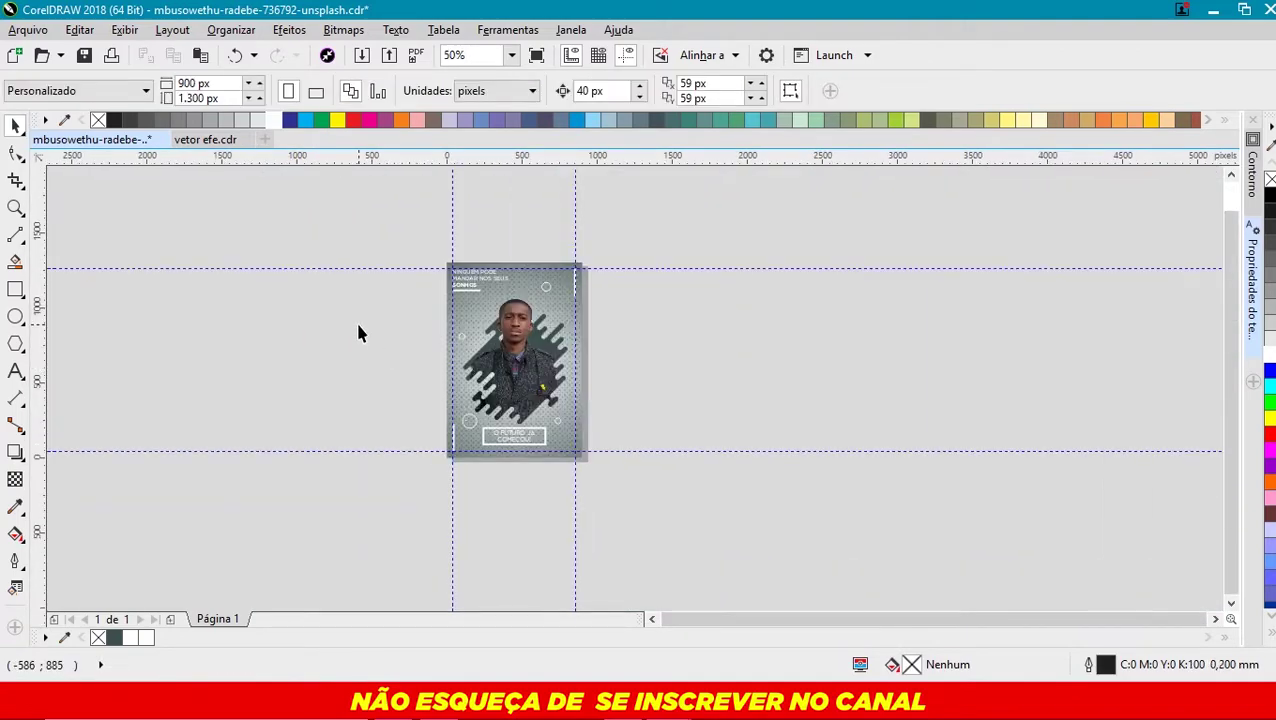
{"action": "scroll", "coordinate": [419, 365], "scroll_direction": "up", "scroll_amount": 1}
{"action": "scroll", "coordinate": [513, 307], "scroll_direction": "up", "scroll_amount": 1}
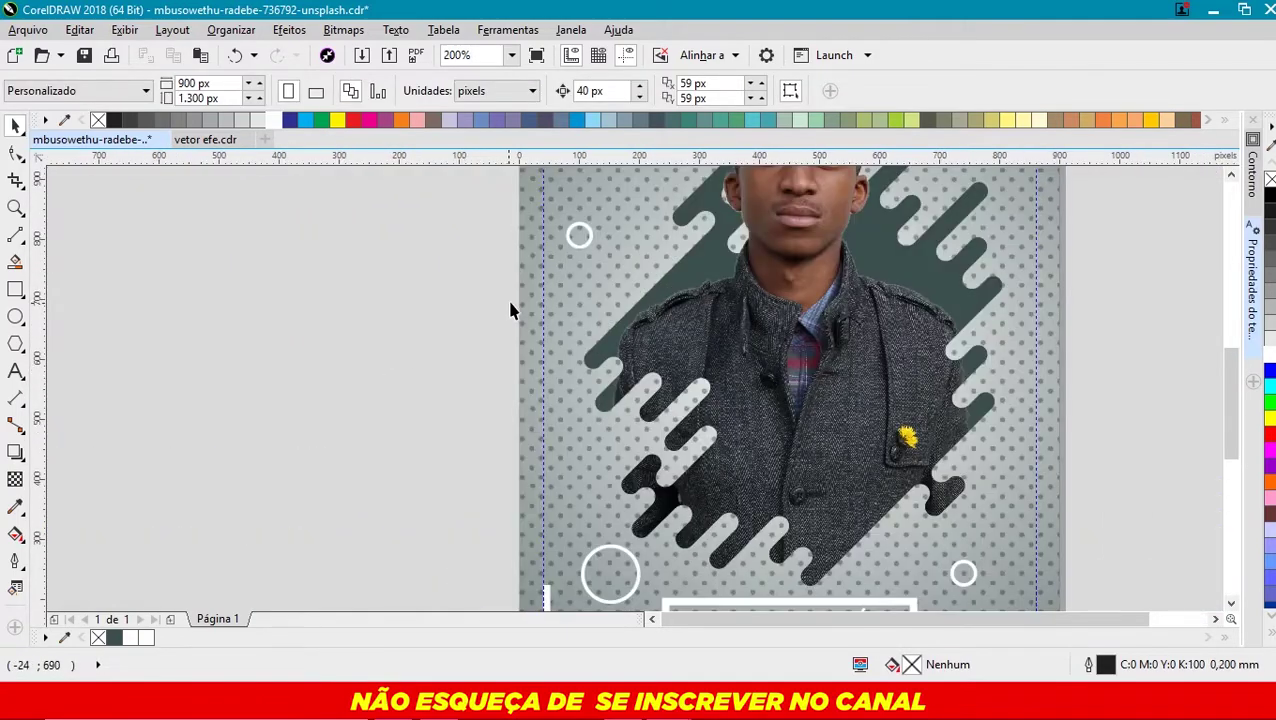
- Nudge the left circle up slightly and shift the top-right circle right and down
{"action": "left_click", "coordinate": [578, 238]}
{"action": "scroll", "coordinate": [485, 253], "scroll_direction": "down", "scroll_amount": 1}
{"action": "left_click", "coordinate": [397, 284]}
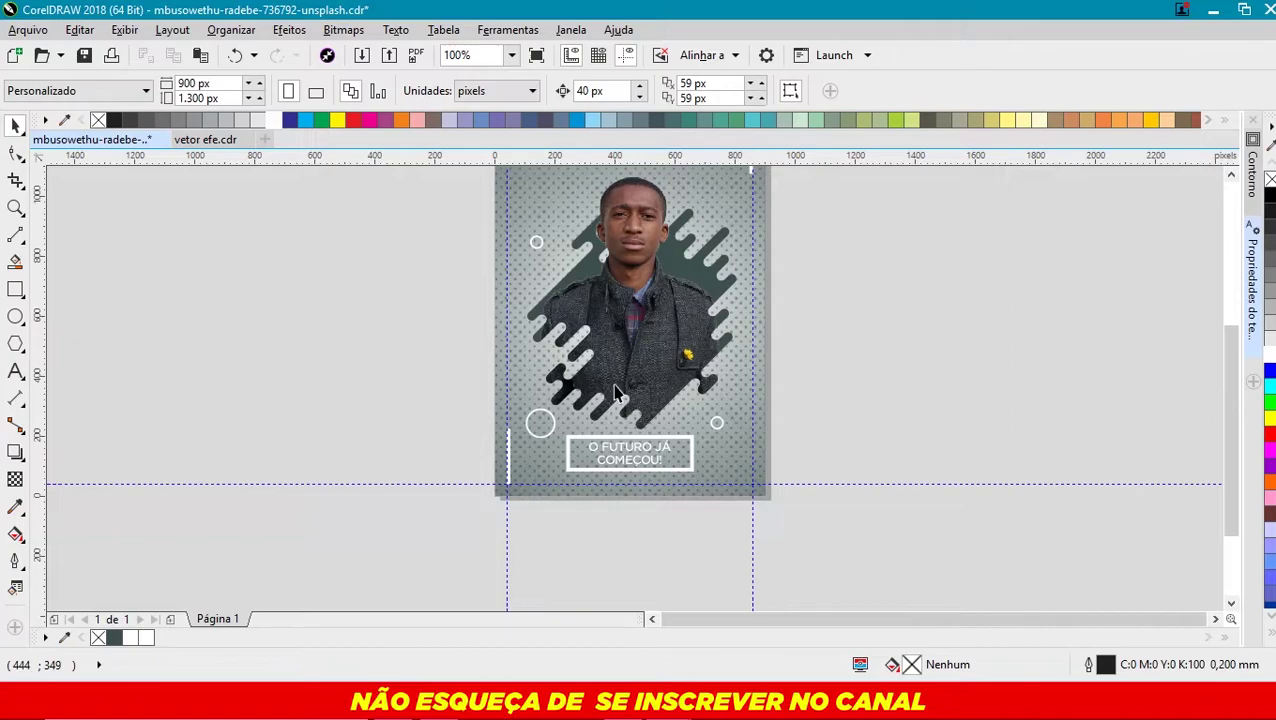
{"action": "scroll", "coordinate": [427, 356], "scroll_direction": "down", "scroll_amount": 1}
{"action": "scroll", "coordinate": [470, 296], "scroll_direction": "up", "scroll_amount": 1}
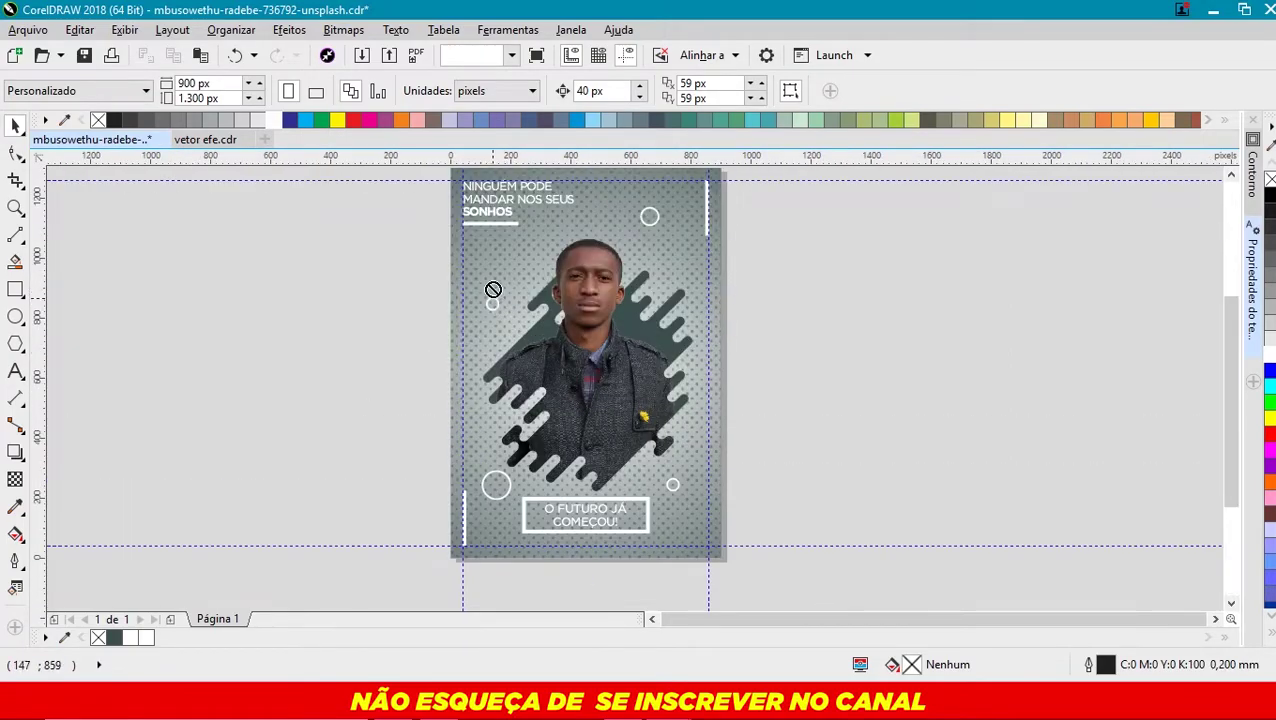
{"action": "left_click_drag", "start_coordinate": [493, 290], "coordinate": [492, 290]}
{"action": "left_click", "coordinate": [370, 306]}
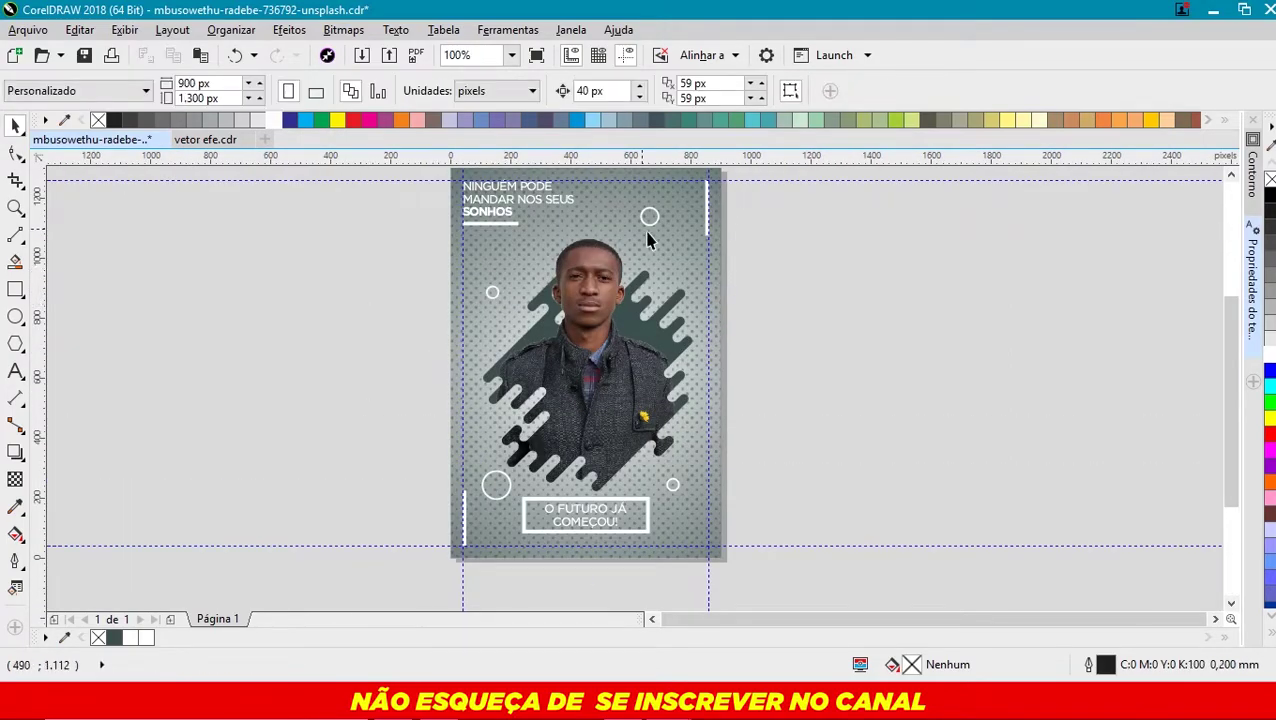
{"action": "left_click_drag", "start_coordinate": [650, 216], "coordinate": [666, 224]}
{"action": "left_click", "coordinate": [790, 247]}
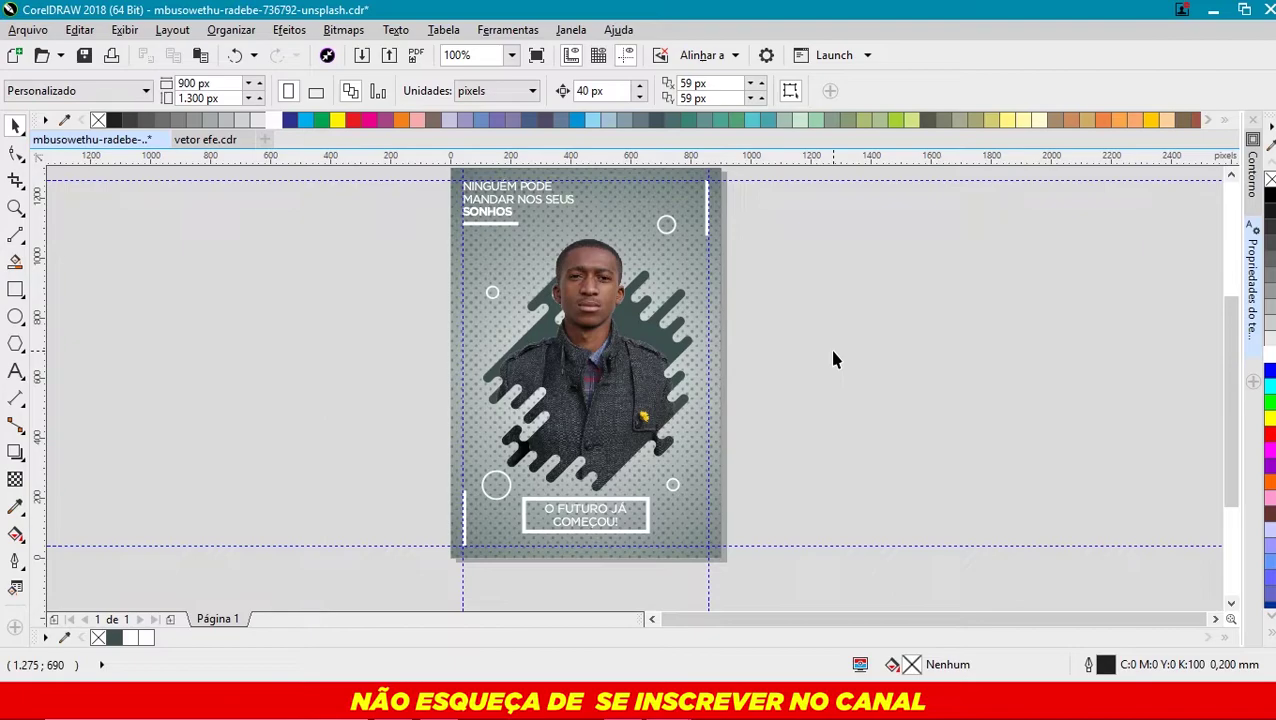
- Drag the lens rectangle's radial transparency handle inward, then fit the page with Shift+F4
{"action": "scroll", "coordinate": [837, 361], "scroll_direction": "down", "scroll_amount": 1}
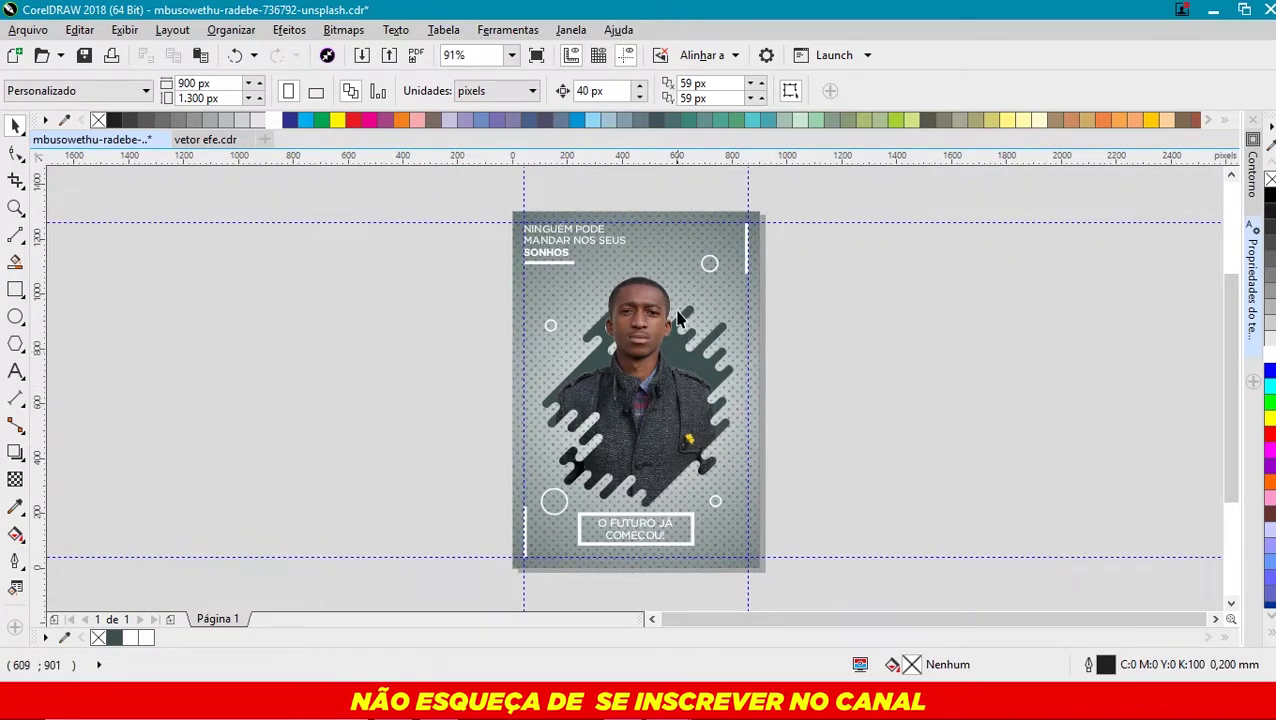
{"action": "left_click", "coordinate": [684, 243]}
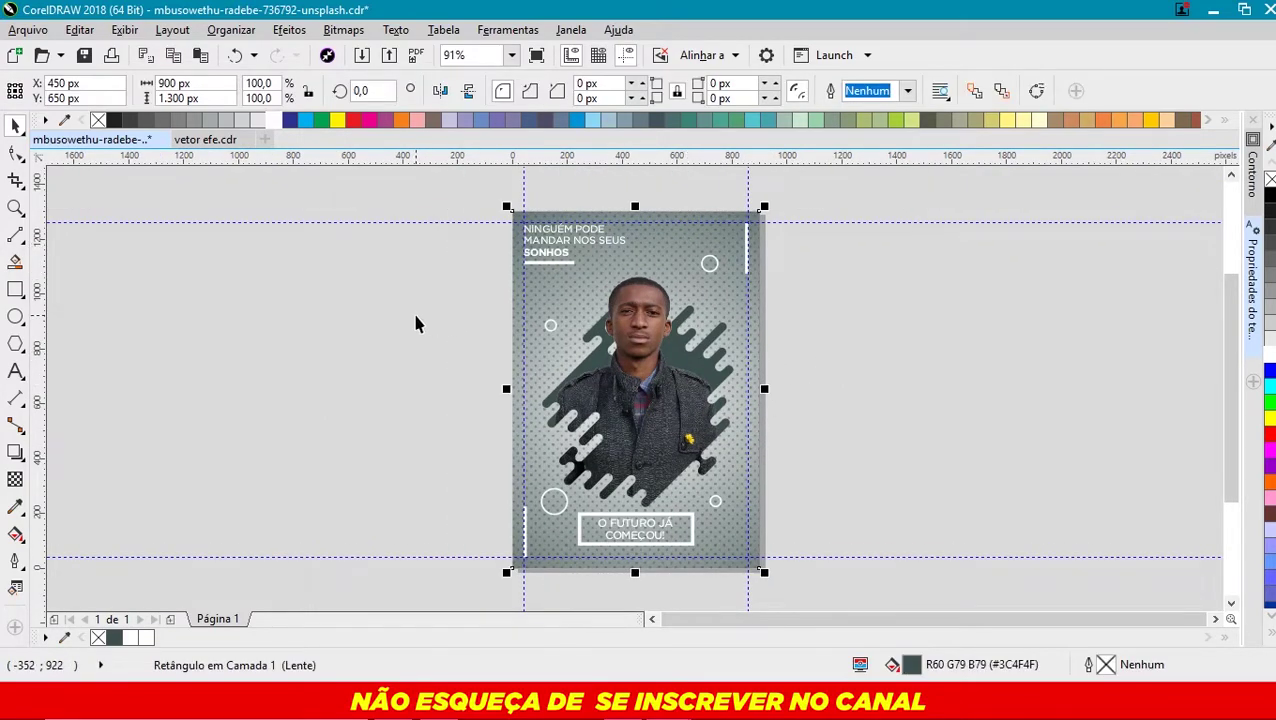
{"action": "left_click", "coordinate": [352, 318]}
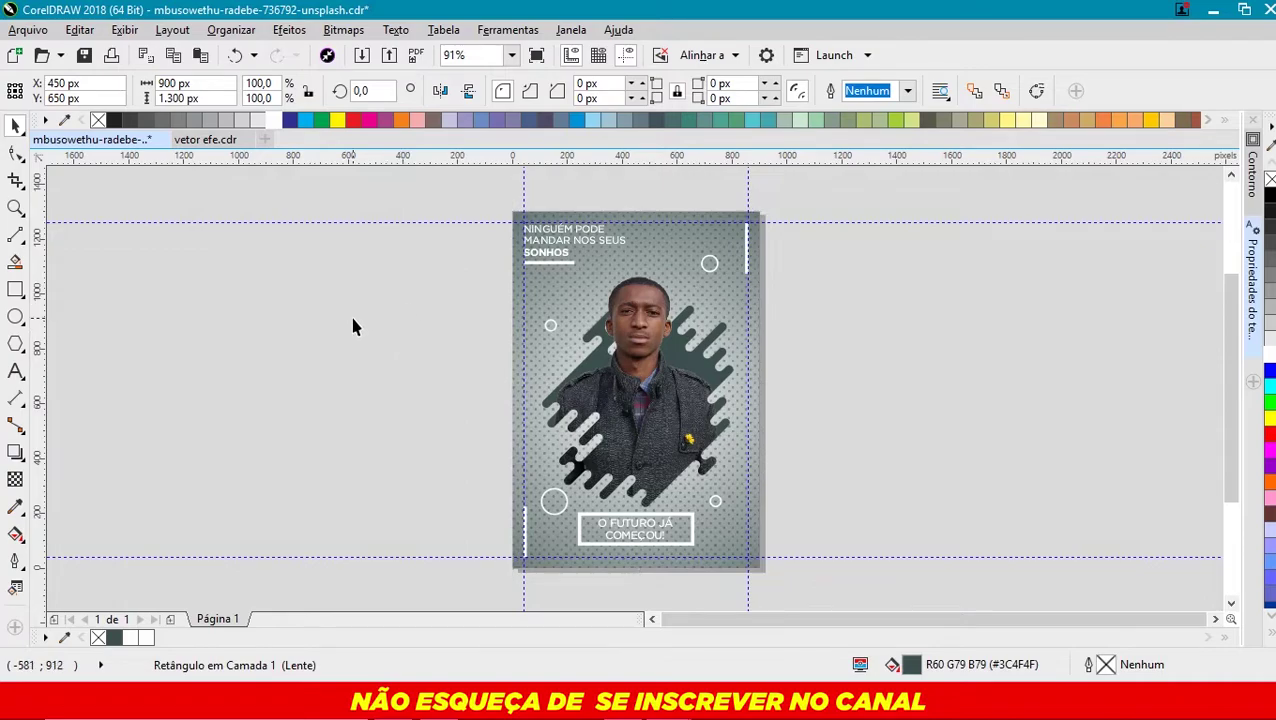
{"action": "left_click", "coordinate": [644, 242]}
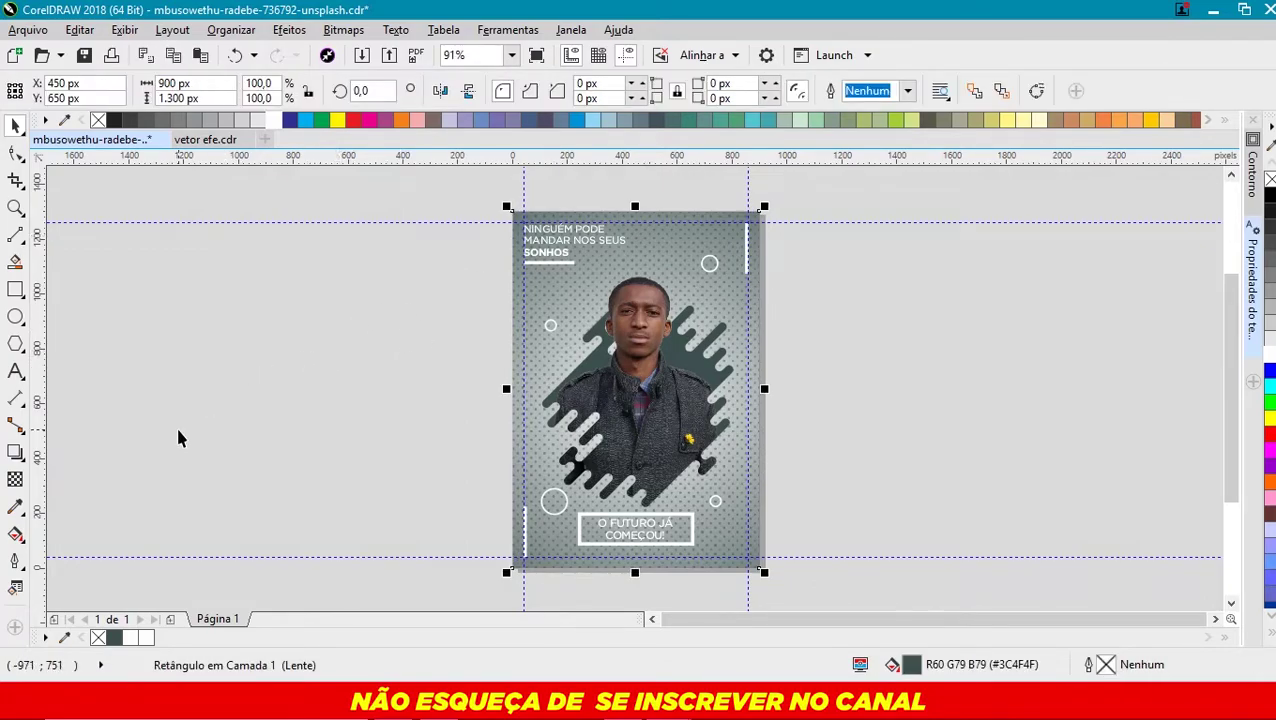
{"action": "left_click", "coordinate": [15, 480]}
{"action": "scroll", "coordinate": [700, 289], "scroll_direction": "down", "scroll_amount": 2}
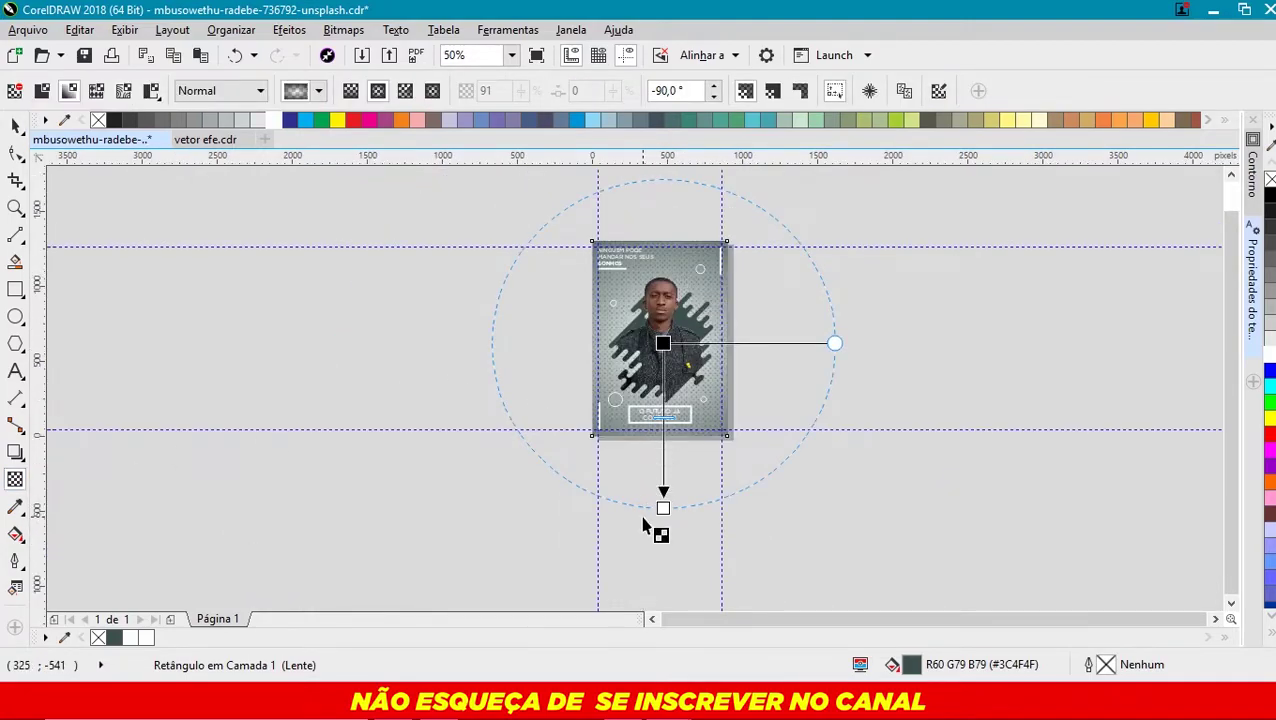
{"action": "left_click_drag", "start_coordinate": [663, 508], "coordinate": [665, 464]}
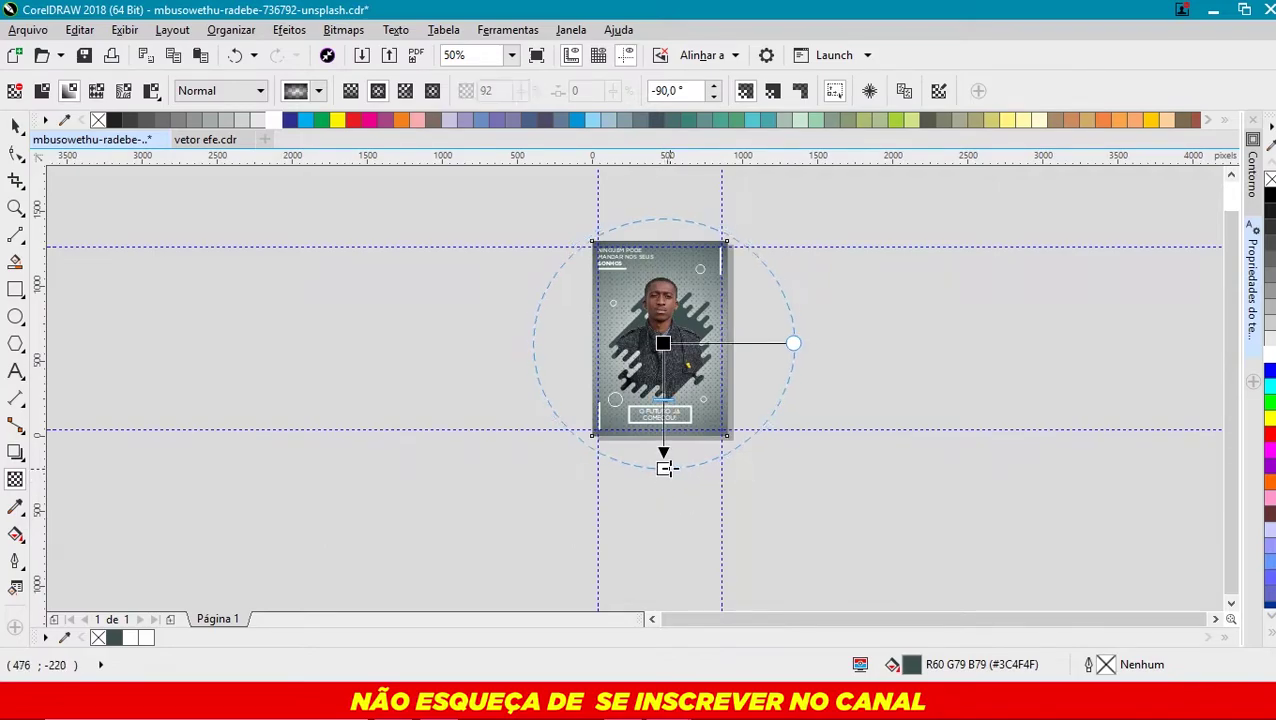
{"action": "left_click", "coordinate": [15, 125]}
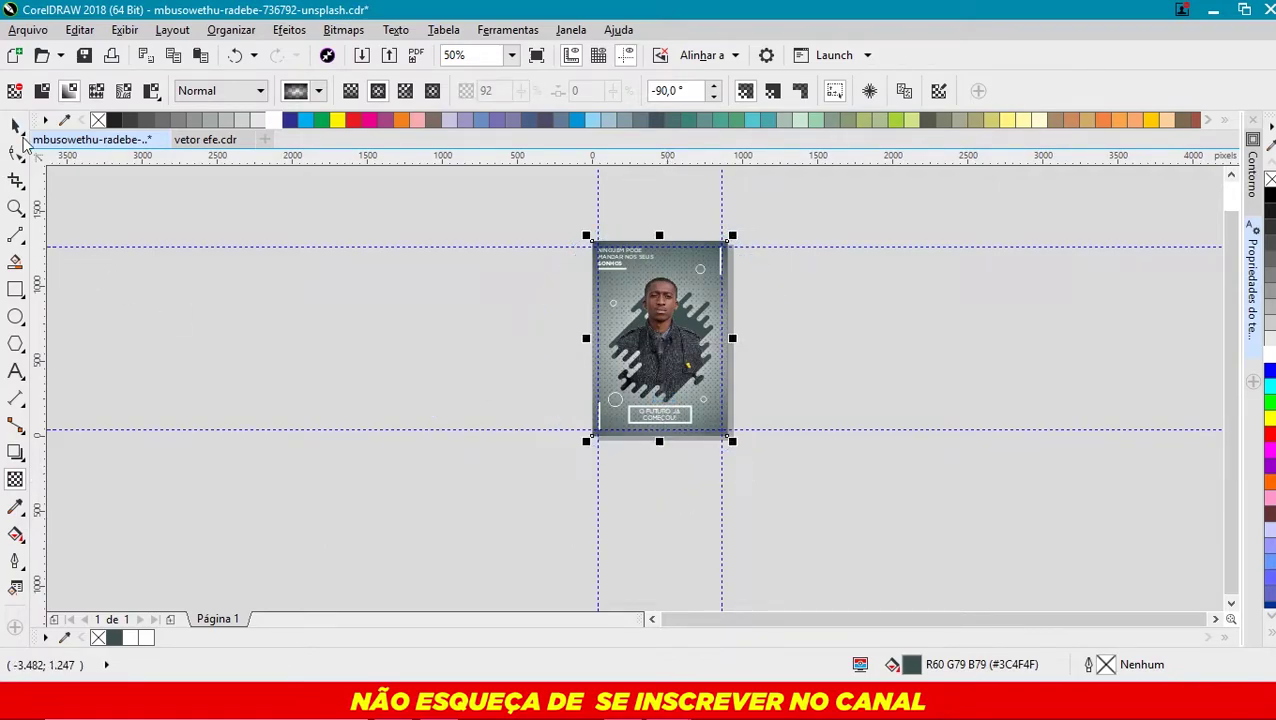
{"action": "left_click", "coordinate": [355, 310]}
{"action": "key", "text": "shift+F4"}
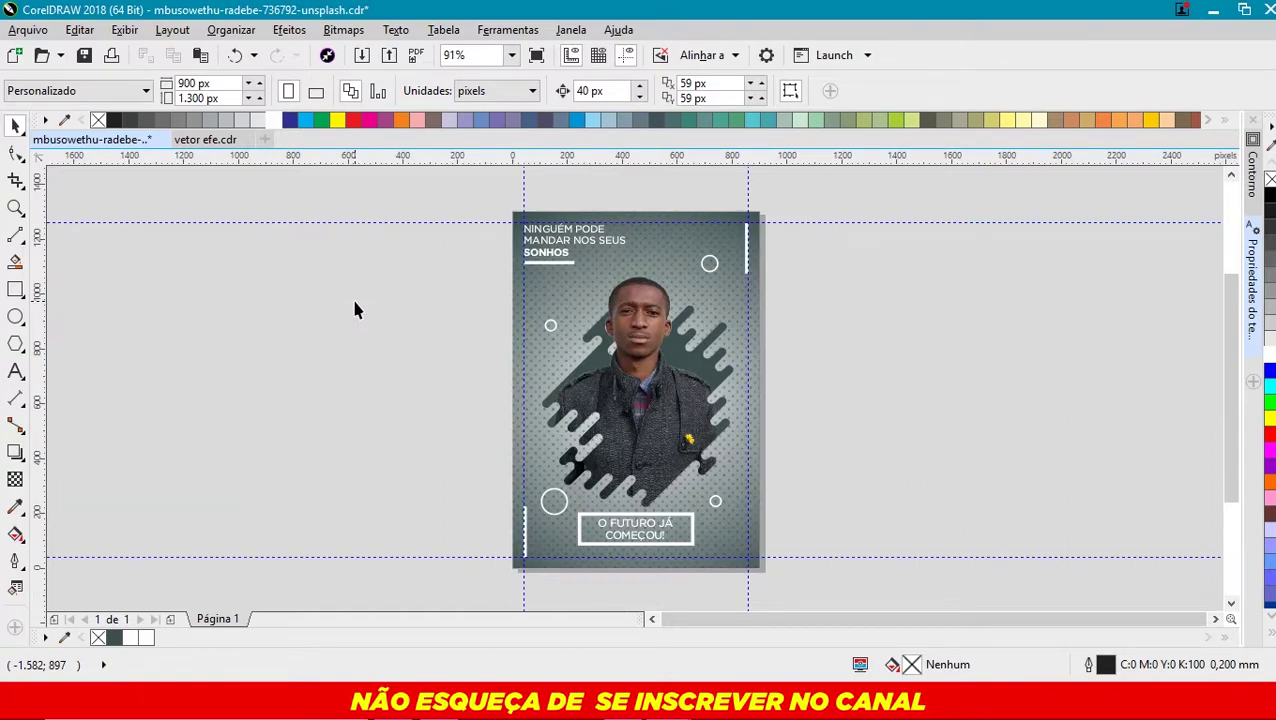
- Set yellow outlines on the top-right circle and the lower-left circle
{"action": "left_click", "coordinate": [707, 263]}
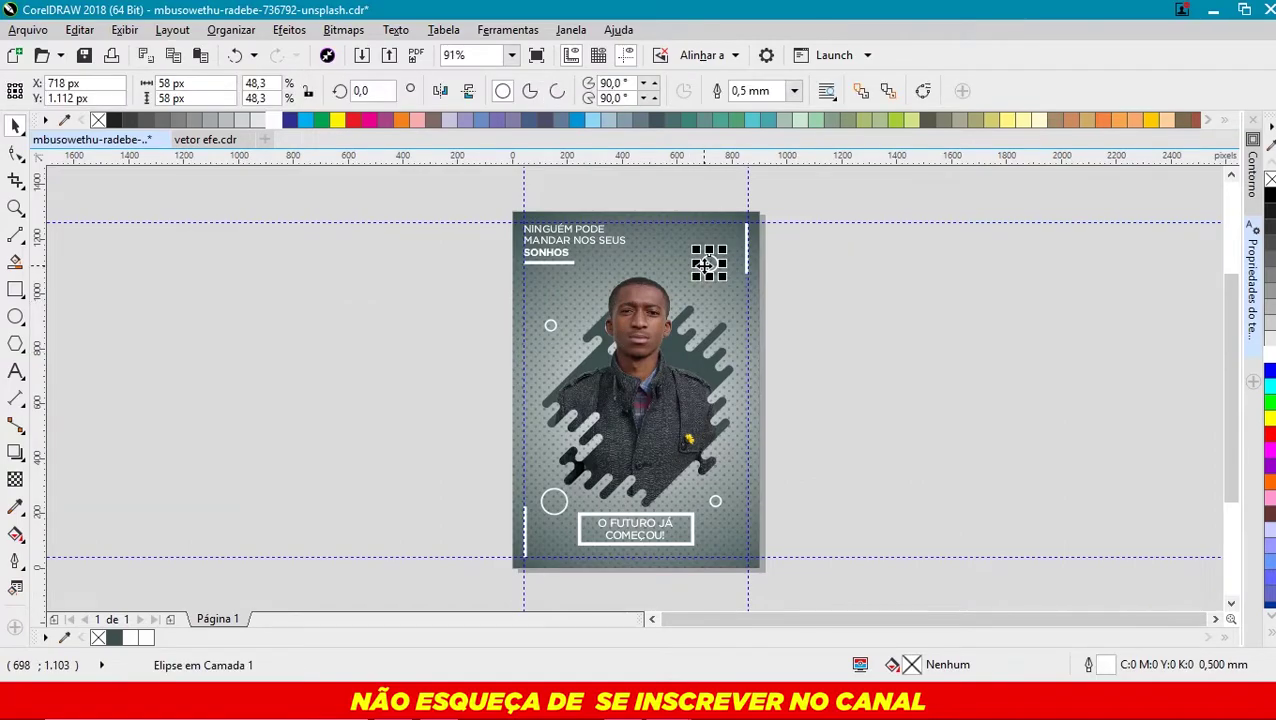
{"action": "right_click", "coordinate": [340, 121]}
{"action": "left_click", "coordinate": [955, 410]}
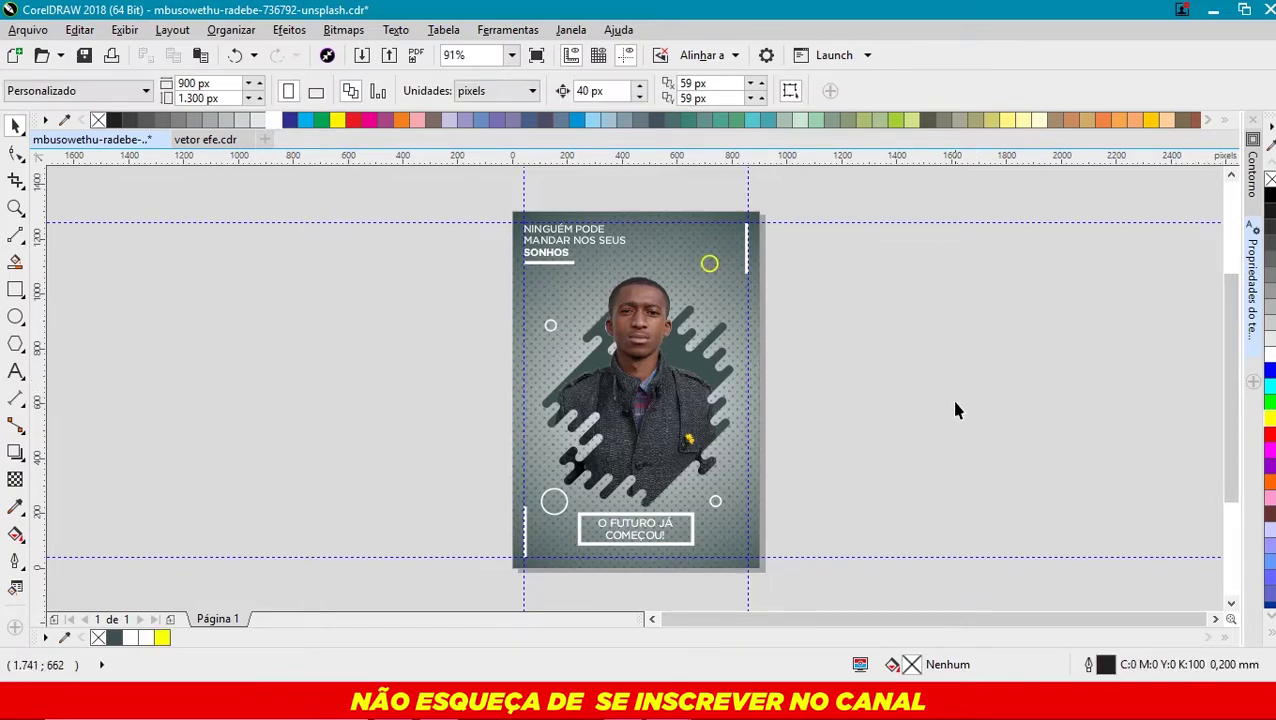
{"action": "left_click", "coordinate": [555, 502]}
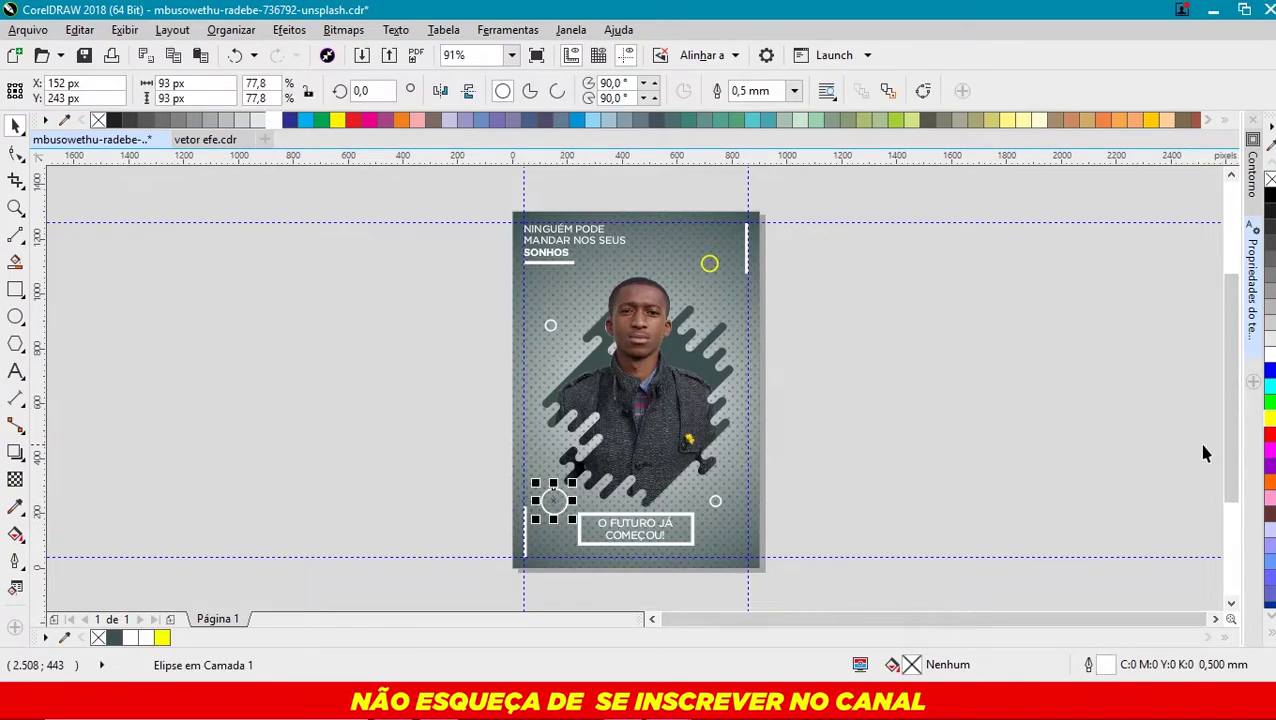
{"action": "right_click", "coordinate": [1262, 416]}
{"action": "left_click", "coordinate": [1000, 414]}
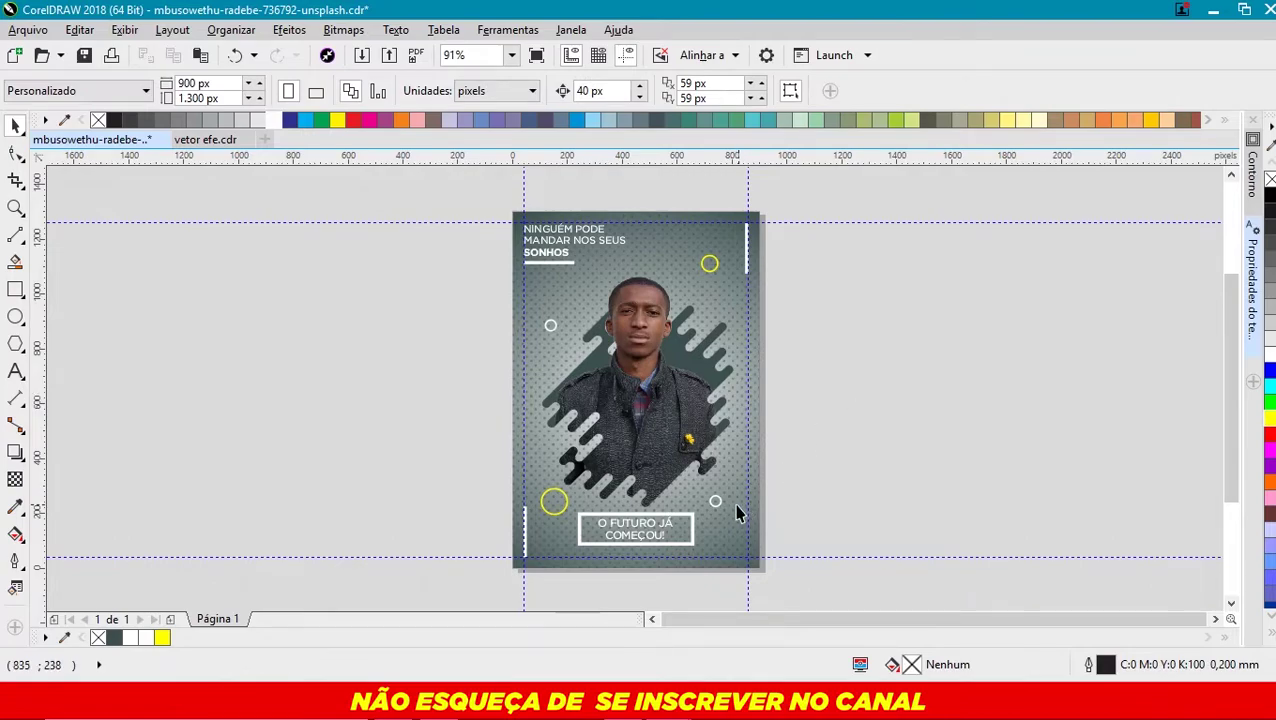
- Review the remaining small circles, leaving their outlines white
{"action": "scroll", "coordinate": [727, 519], "scroll_direction": "up", "scroll_amount": 3}
{"action": "left_click", "coordinate": [703, 488]}
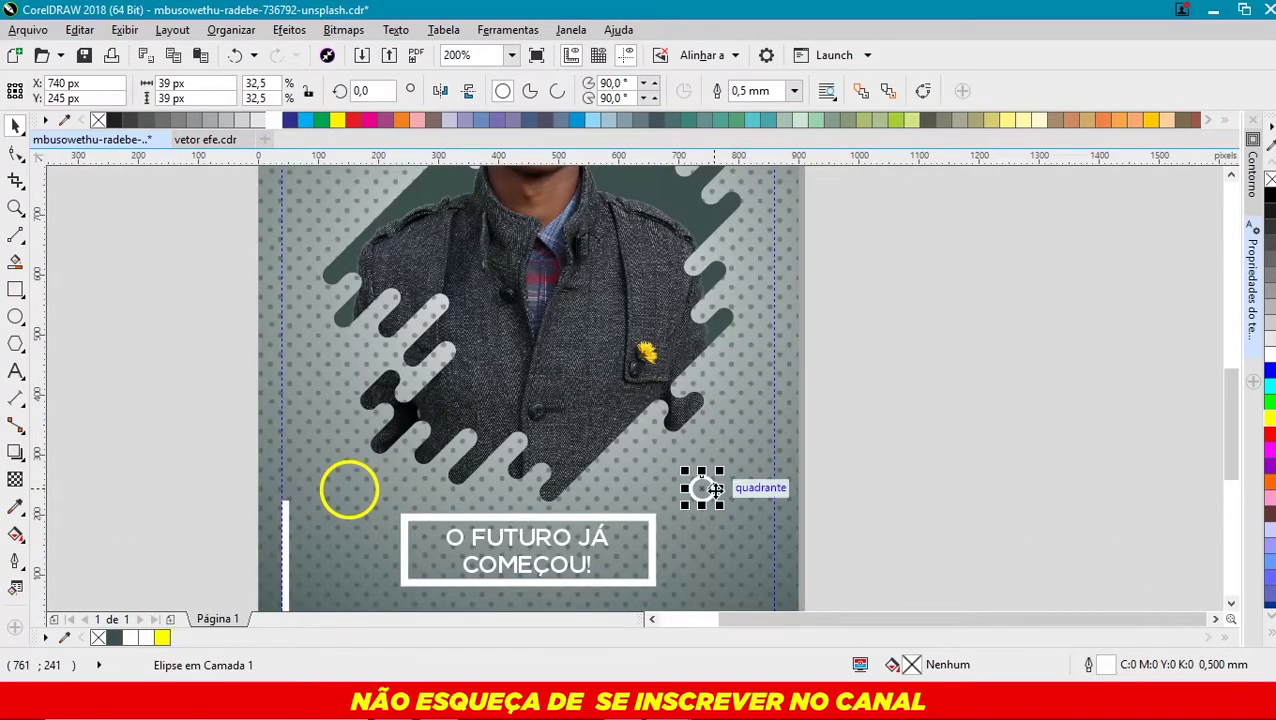
{"action": "left_click", "coordinate": [888, 411]}
{"action": "scroll", "coordinate": [888, 411], "scroll_direction": "down", "scroll_amount": 3}
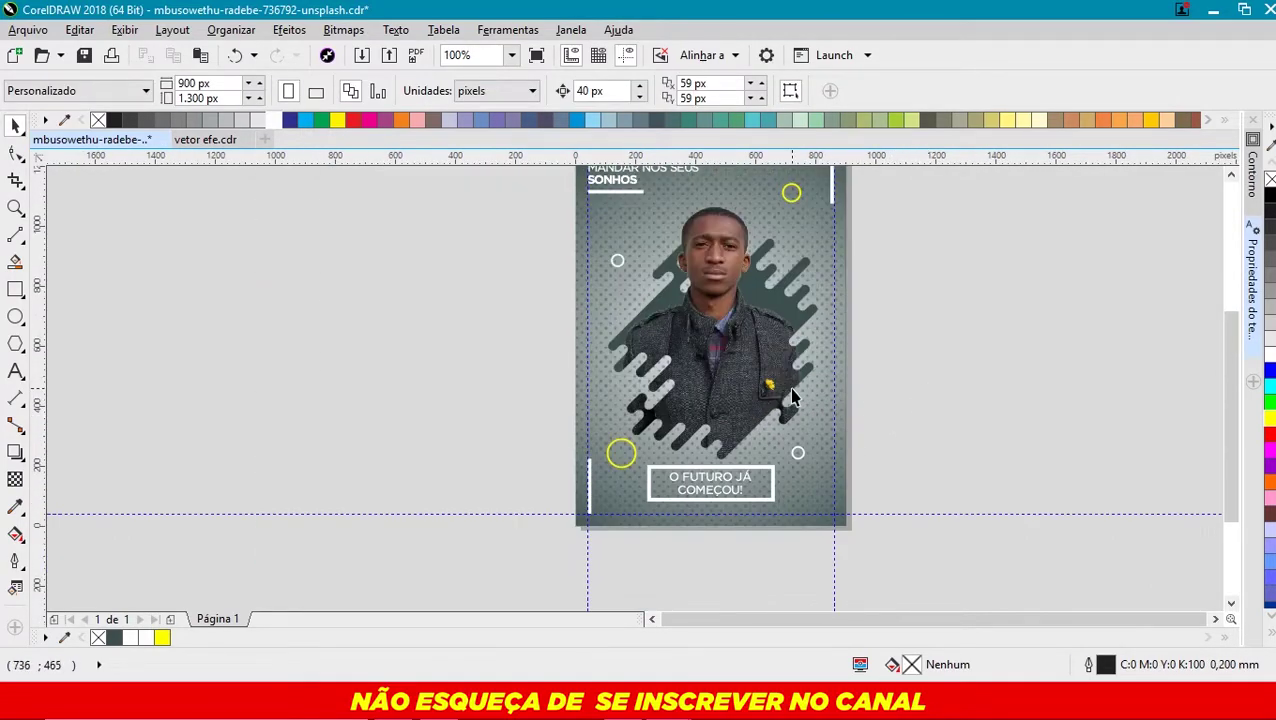
{"action": "scroll", "coordinate": [792, 390], "scroll_direction": "up", "scroll_amount": 5}
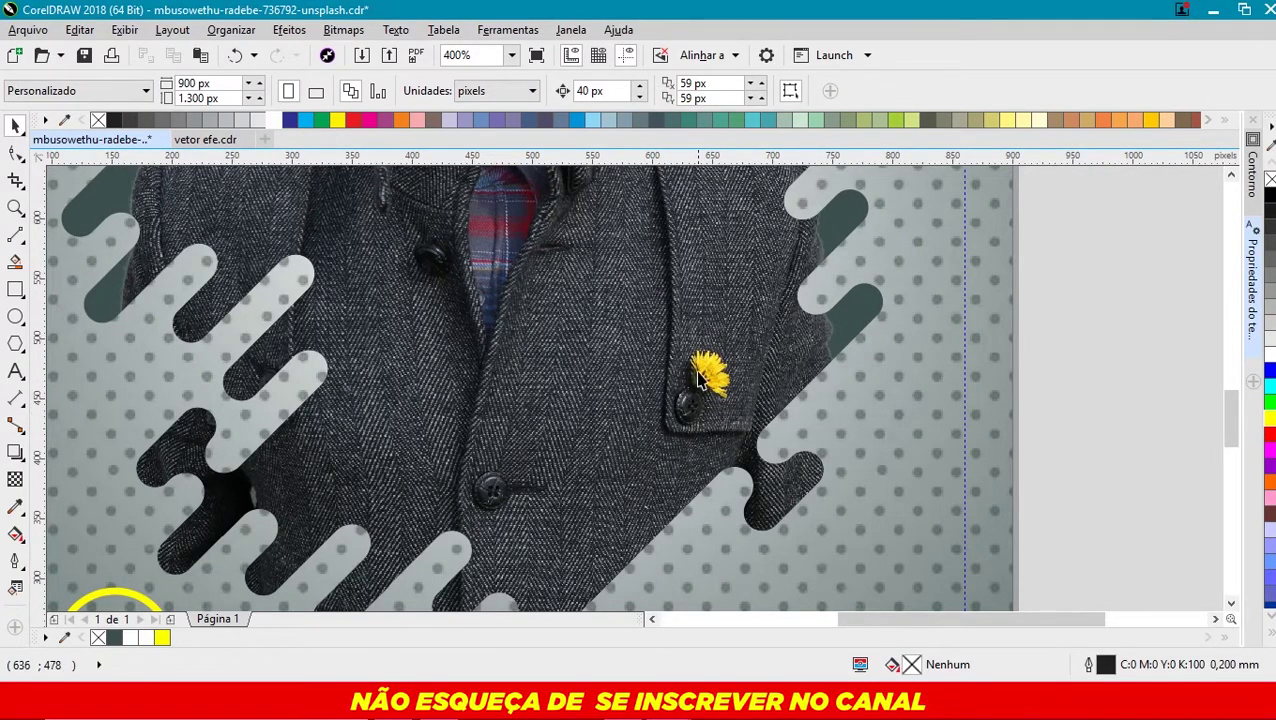
{"action": "scroll", "coordinate": [708, 380], "scroll_direction": "down", "scroll_amount": 2}
{"action": "scroll", "coordinate": [708, 440], "scroll_direction": "down", "scroll_amount": 2}
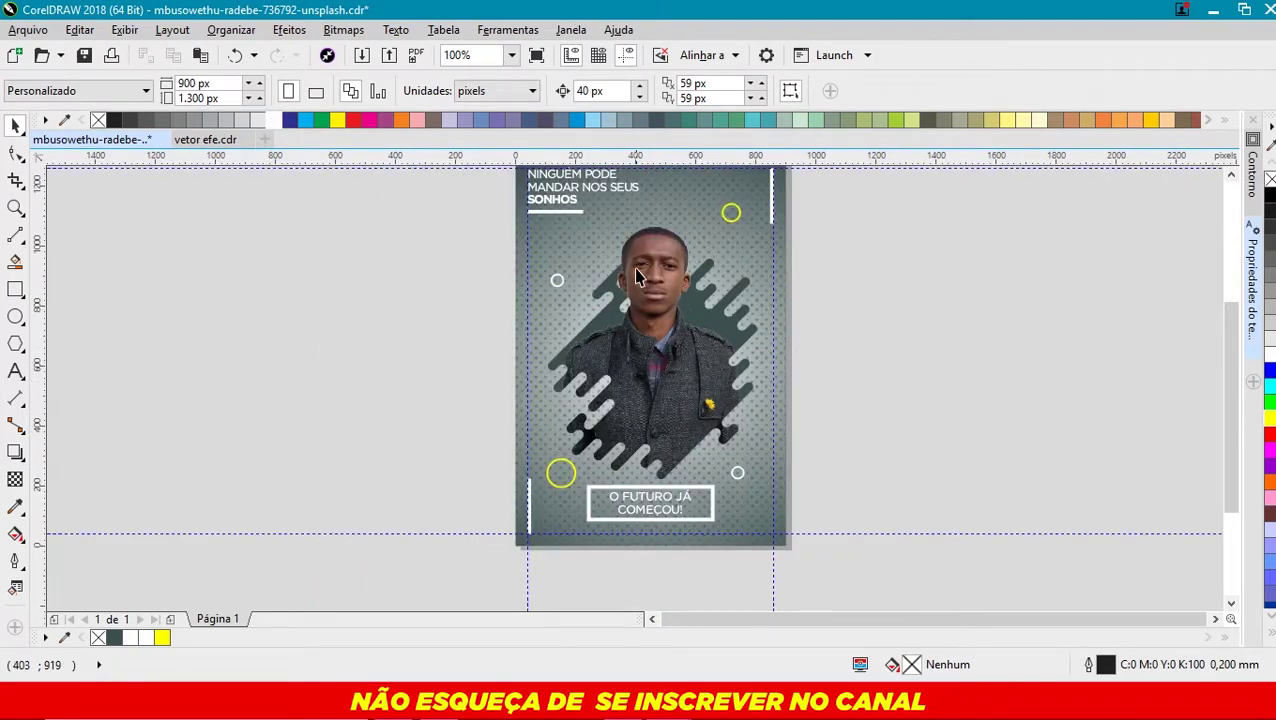
{"action": "scroll", "coordinate": [558, 262], "scroll_direction": "up", "scroll_amount": 1}
{"action": "scroll", "coordinate": [558, 262], "scroll_direction": "up", "scroll_amount": 1}
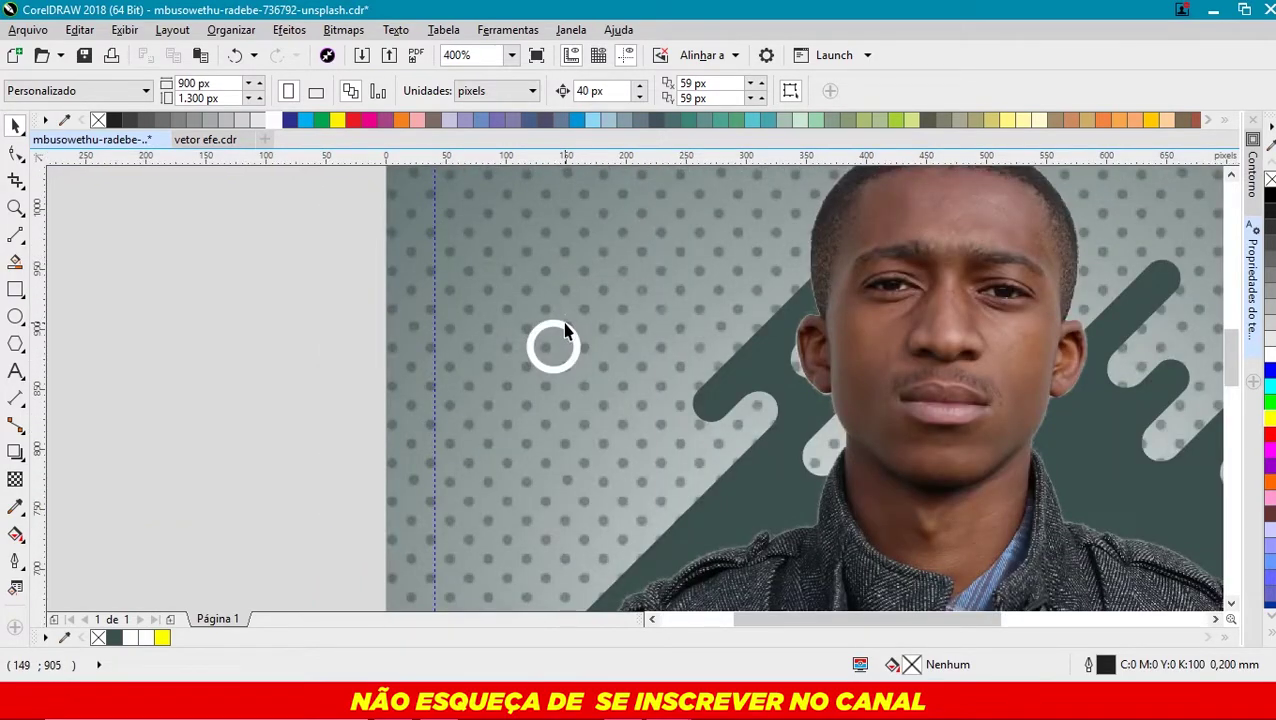
{"action": "left_click", "coordinate": [565, 332]}
{"action": "scroll", "coordinate": [565, 332], "scroll_direction": "down", "scroll_amount": 2}
{"action": "left_click", "coordinate": [402, 315]}
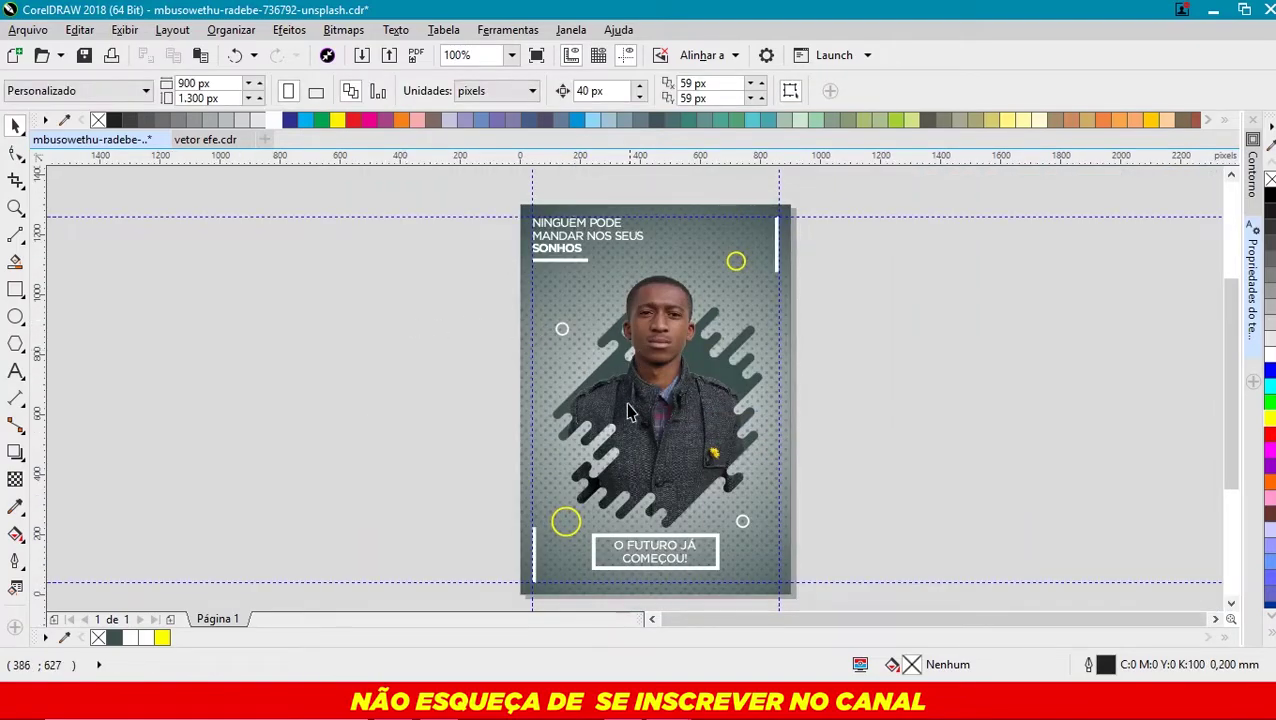
{"action": "scroll", "coordinate": [900, 355], "scroll_direction": "down", "scroll_amount": 2}
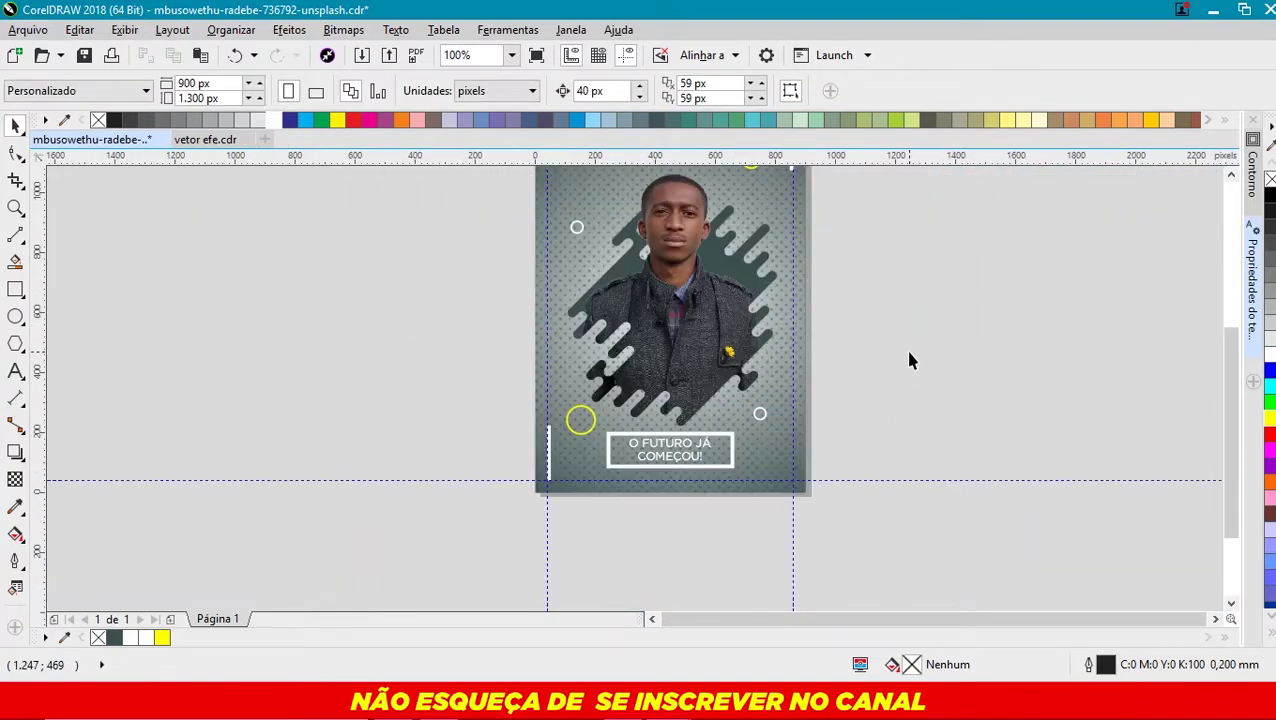
- Zoom to show the entire finished poster page with Shift+F4
{"action": "key", "text": "shift+F4"}
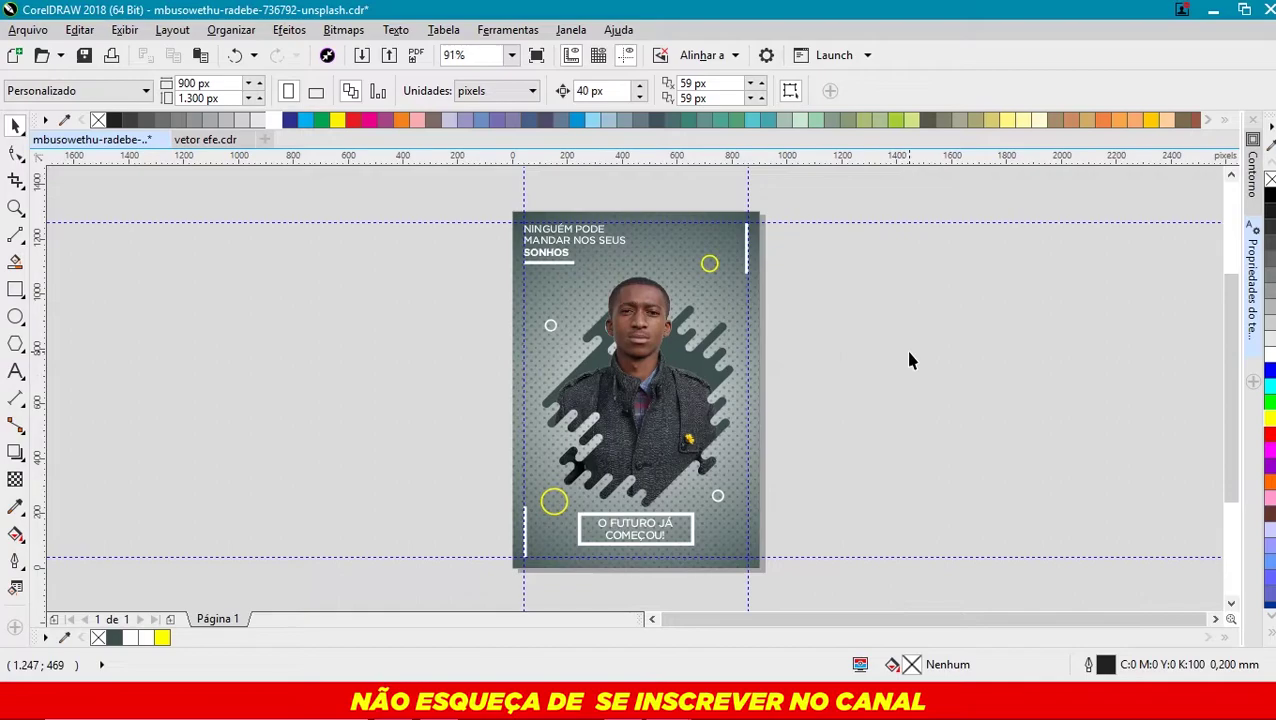